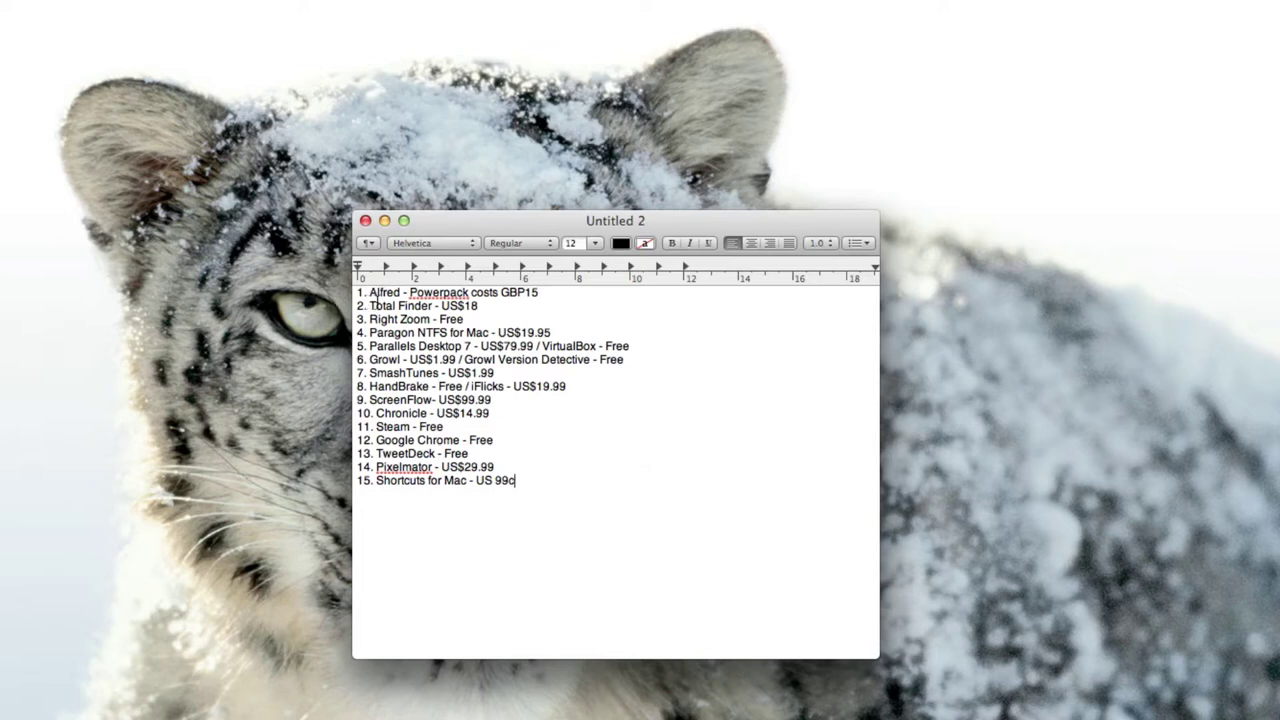
# Compare the Alfred launcher bar with Spotlight, then bring the Alfred bar back up.
pyautogui.hotkey('alt', 'space')
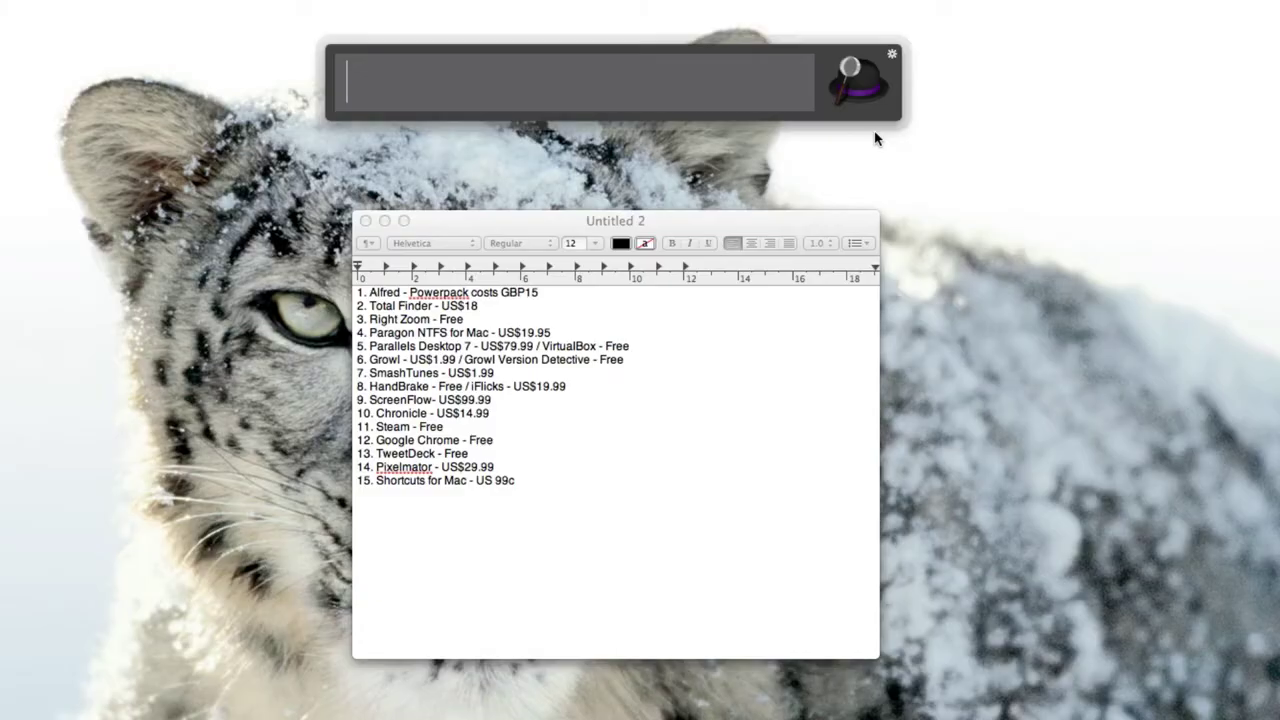
pyautogui.press('Escape')
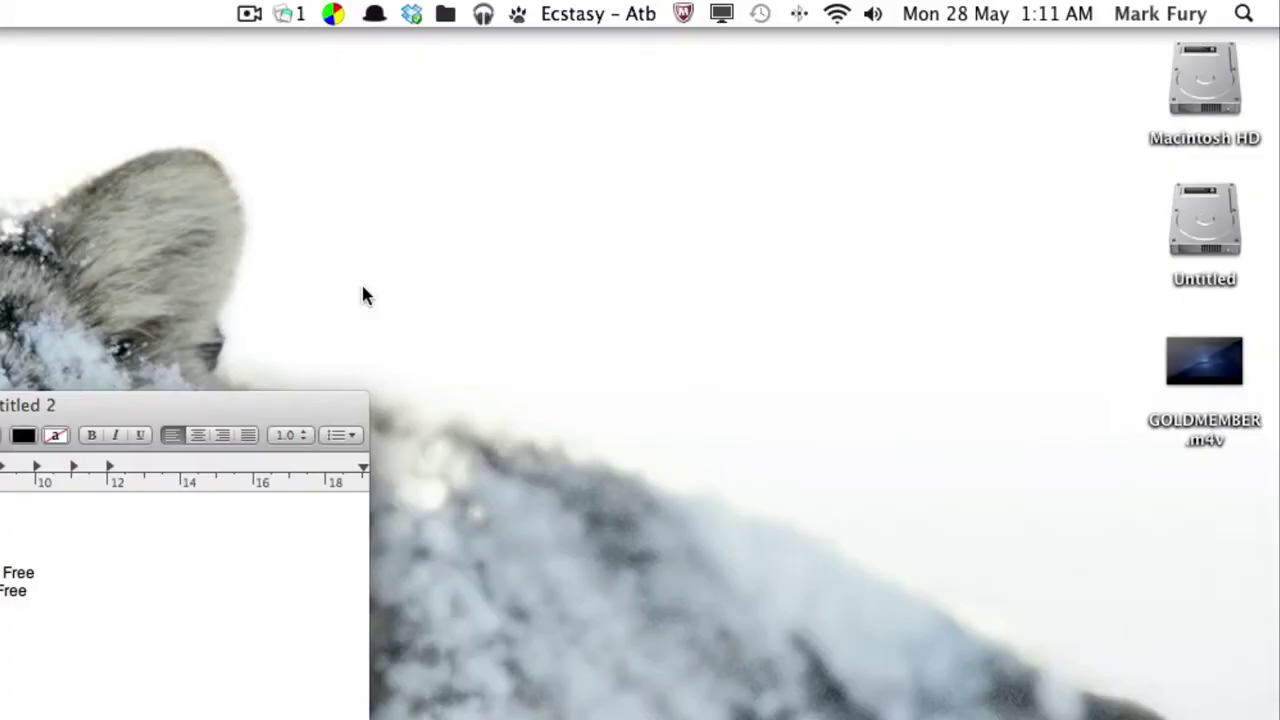
pyautogui.press('super+space')
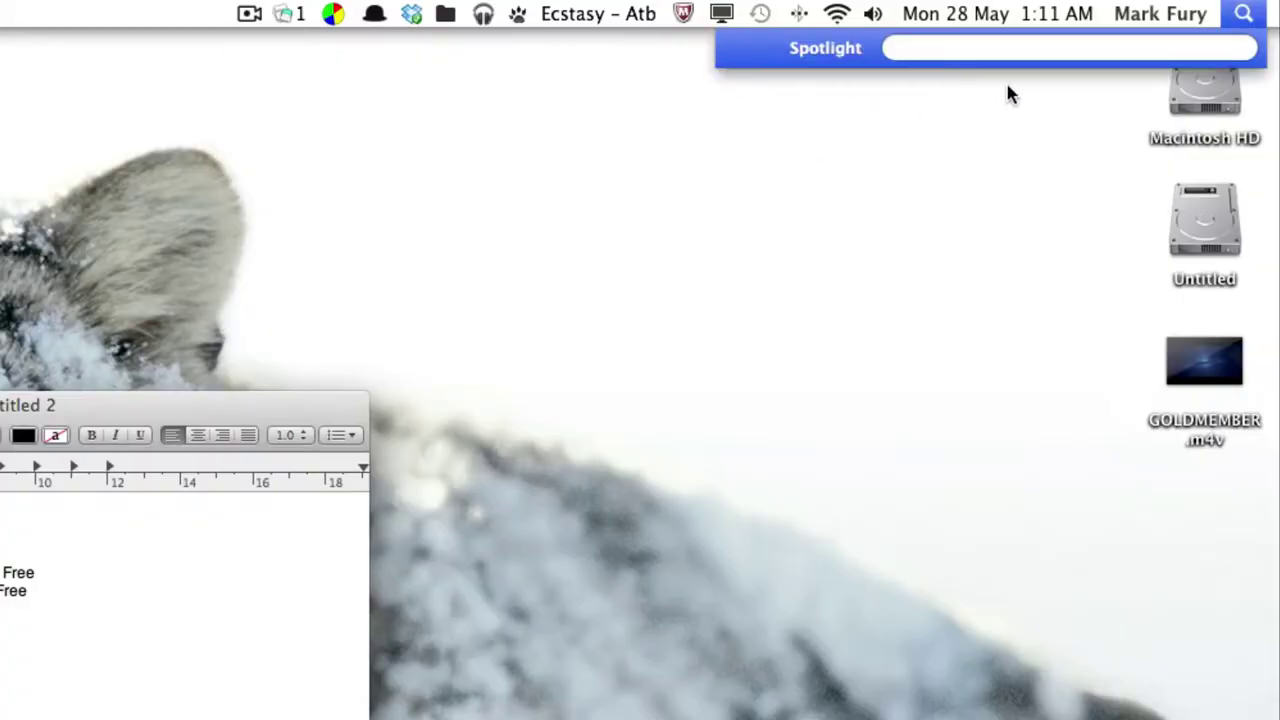
pyautogui.press('Escape')
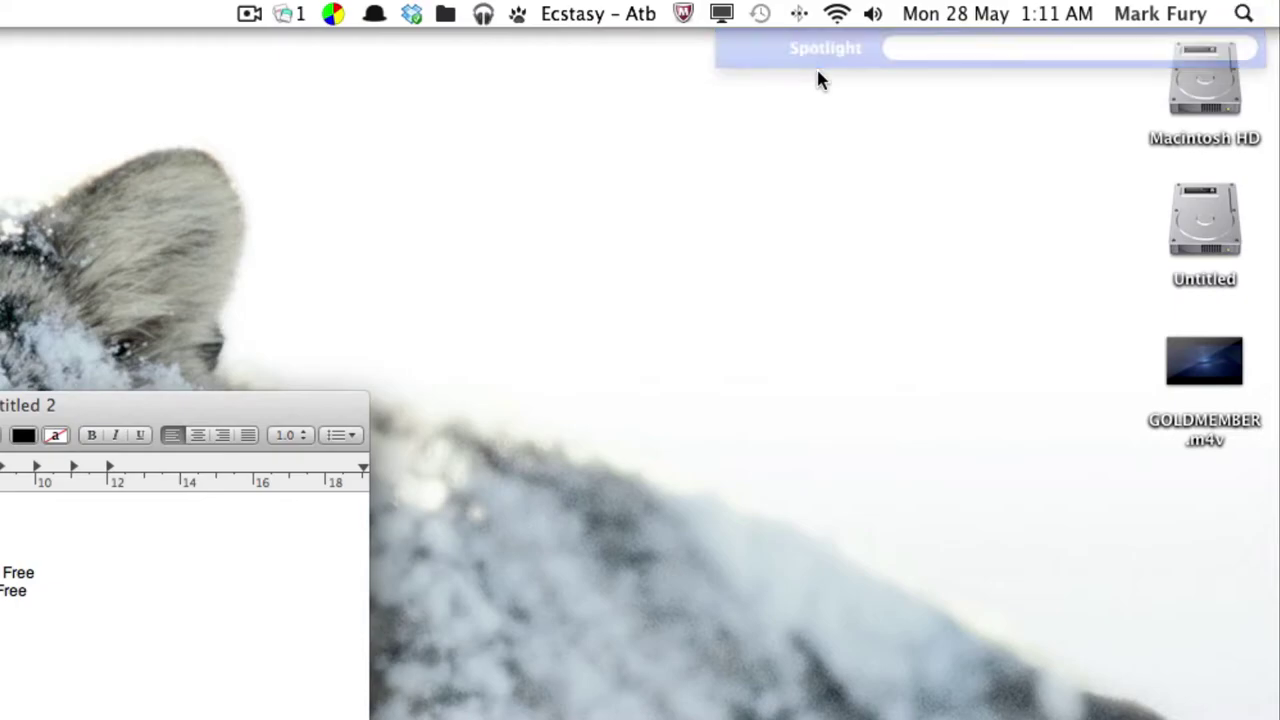
pyautogui.press('super+space')
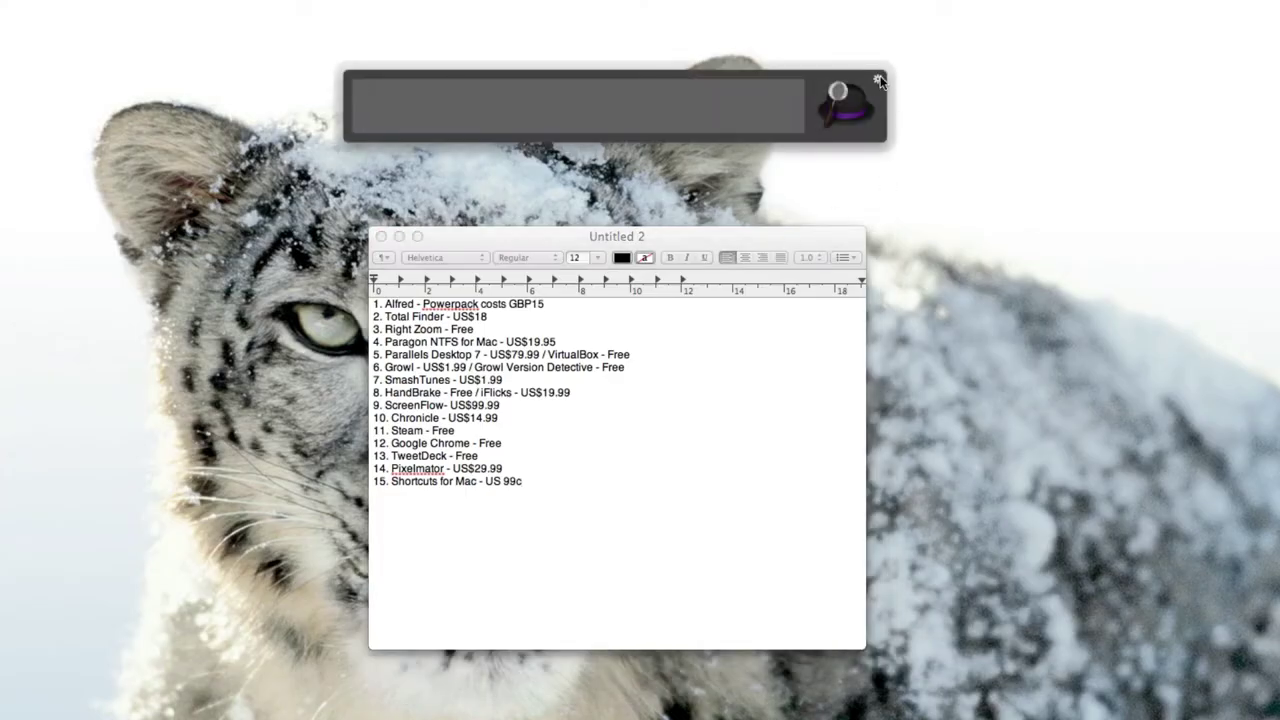
# Show Alfred's Calculator feature settings and calculate 5*5000 in the launcher.
pyautogui.press('super+comma')
pyautogui.moveTo(695, 113); pyautogui.dragTo(678, 189)
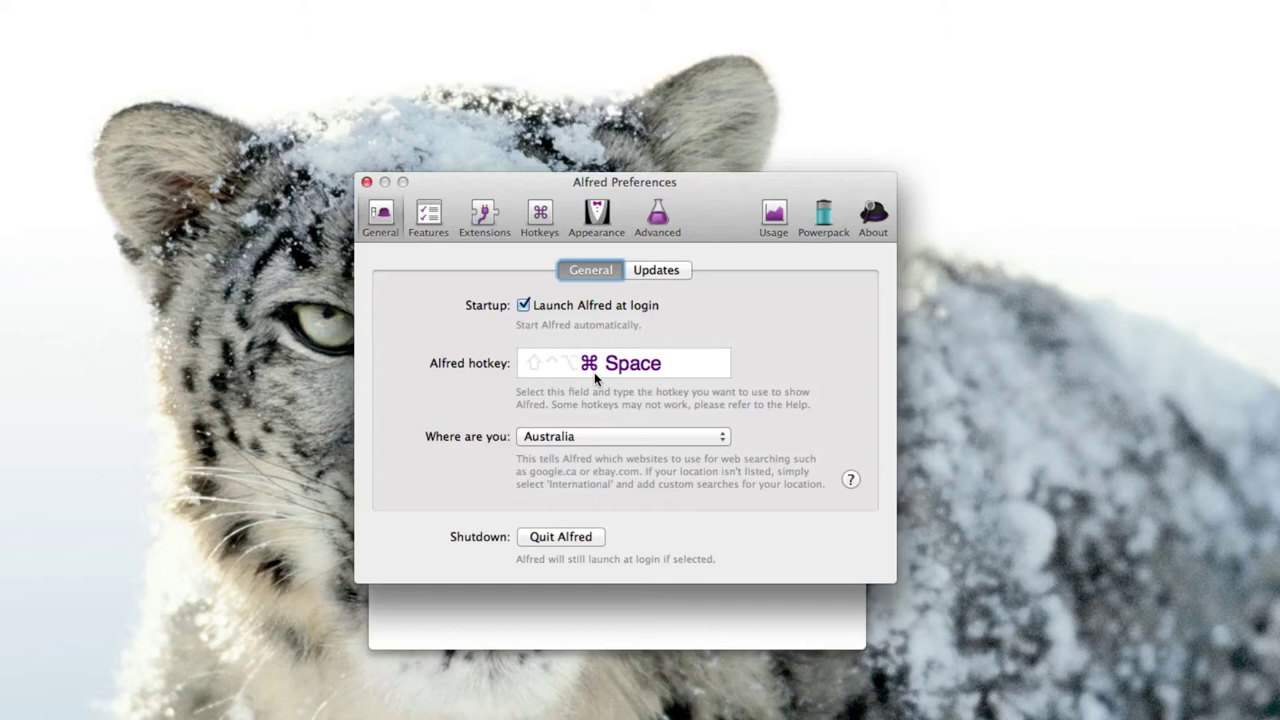
pyautogui.click(428, 220)
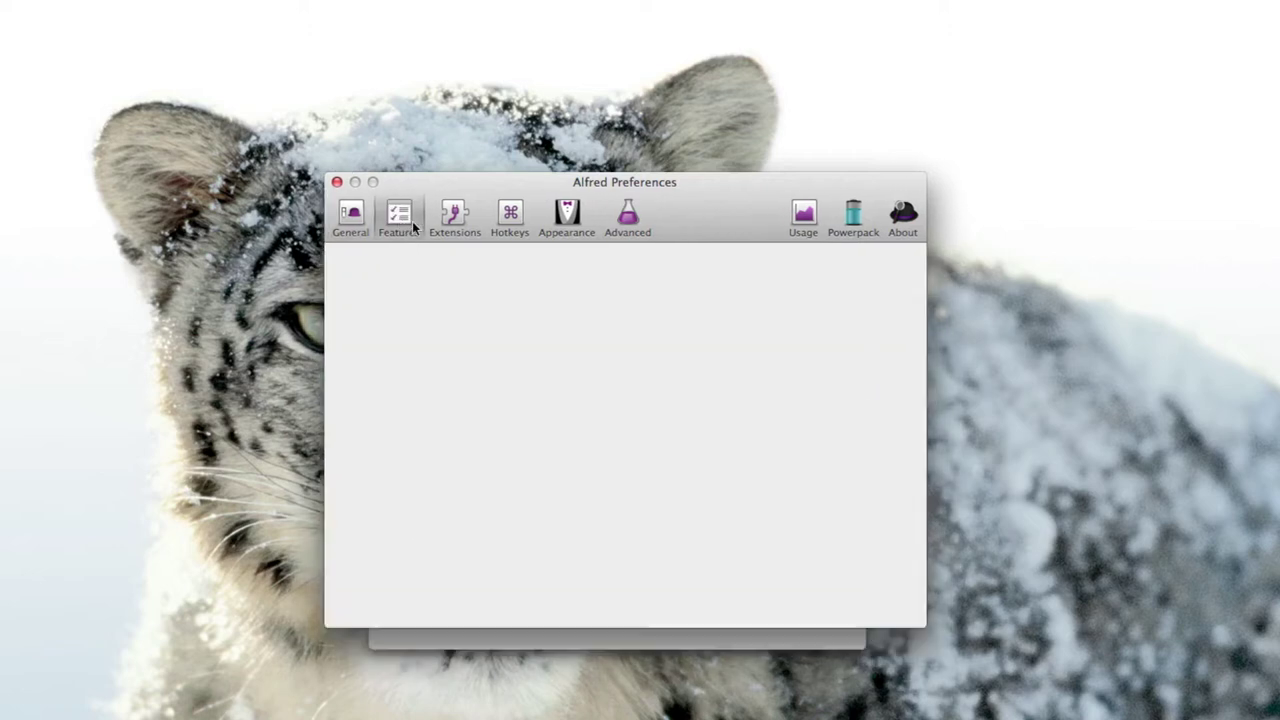
pyautogui.click(335, 447)
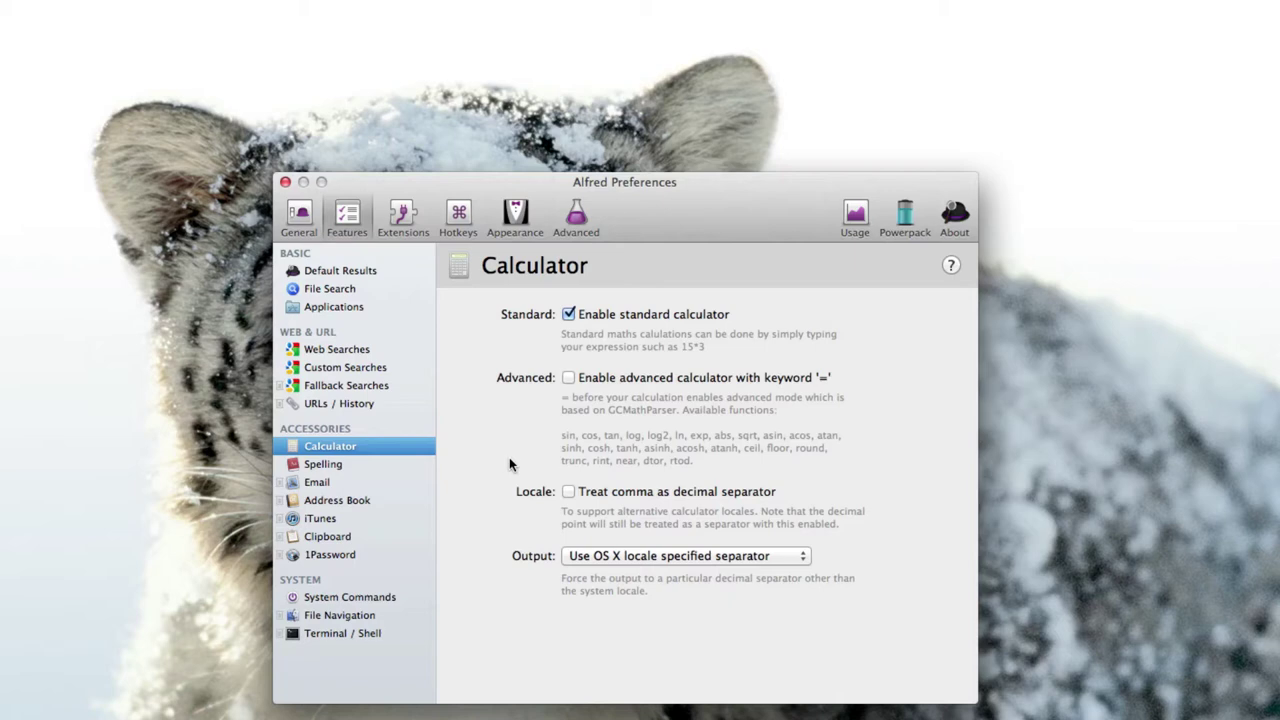
pyautogui.hotkey('alt', 'space')
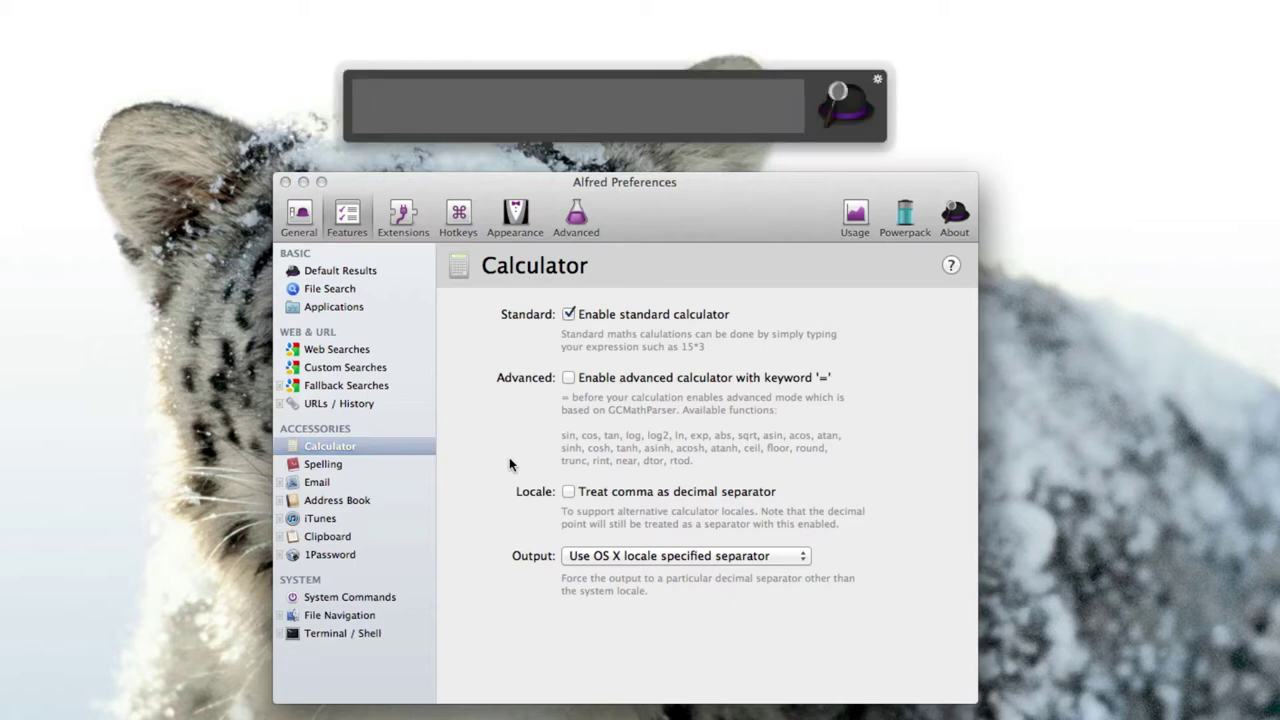
pyautogui.write('5*')
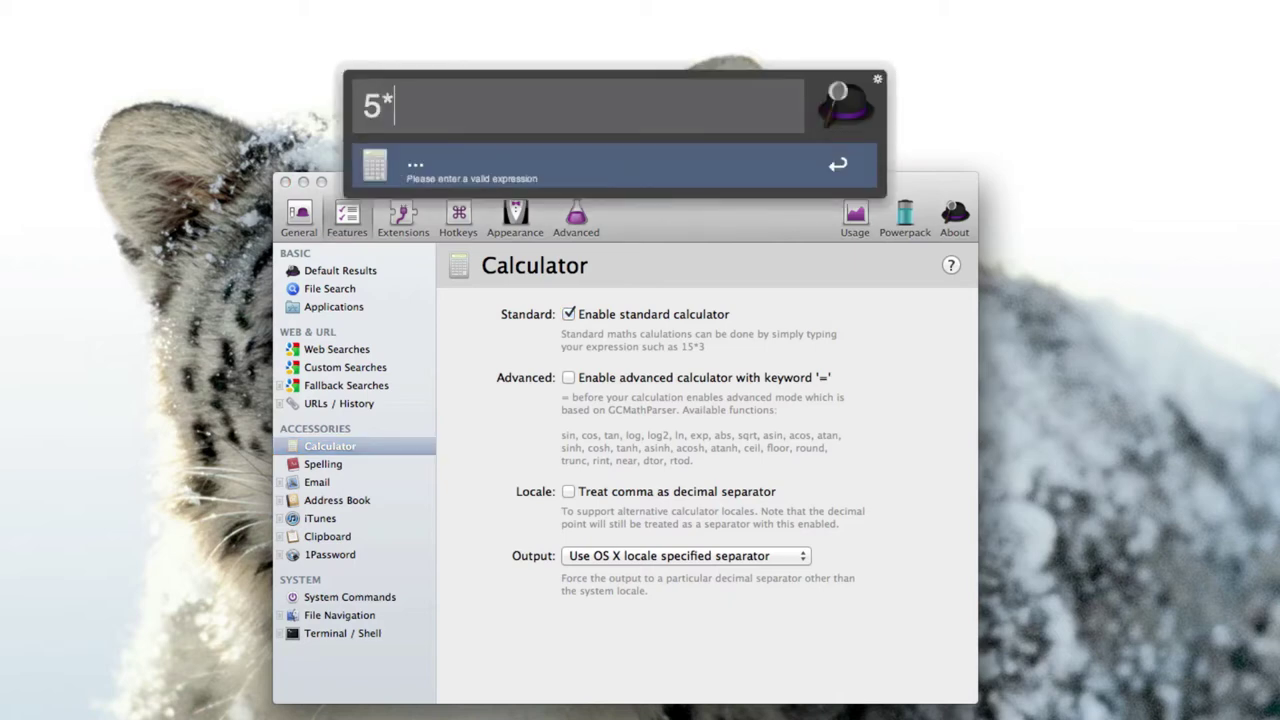
pyautogui.write('5000')
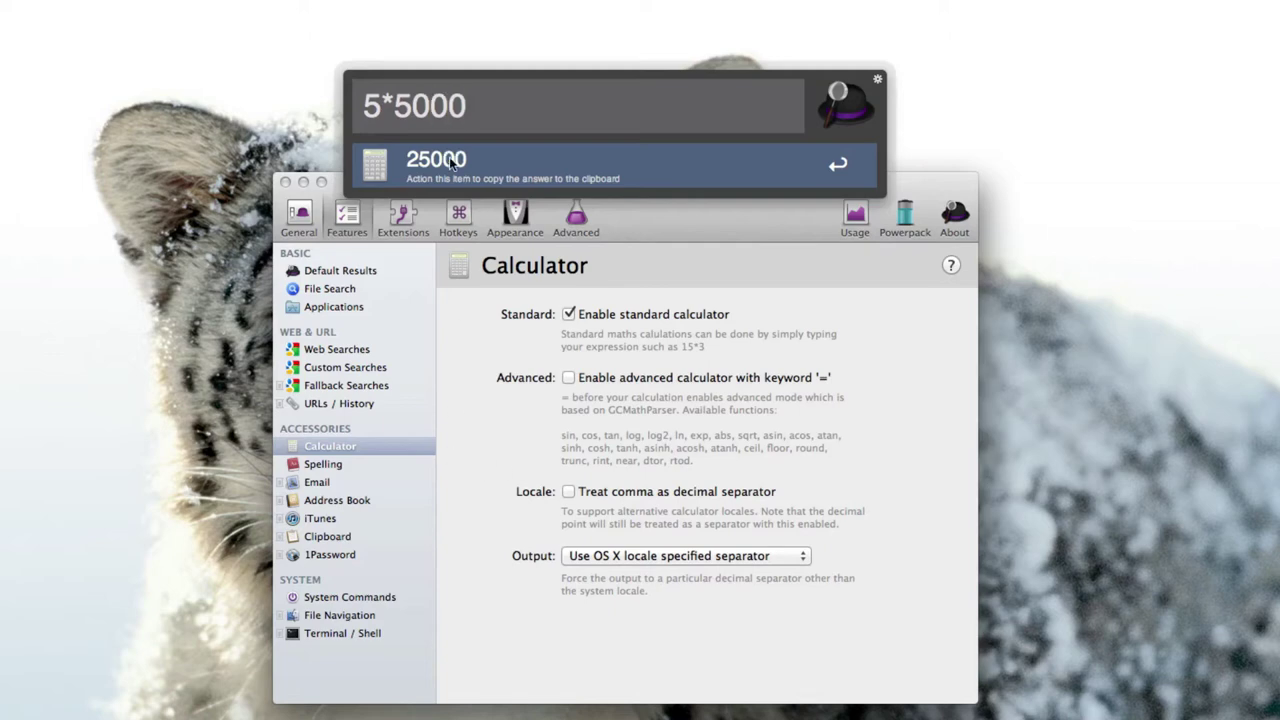
# Show the Spelling feature settings and look up definitions of 'chair' in the launcher.
pyautogui.click(444, 525)
pyautogui.click(342, 465)
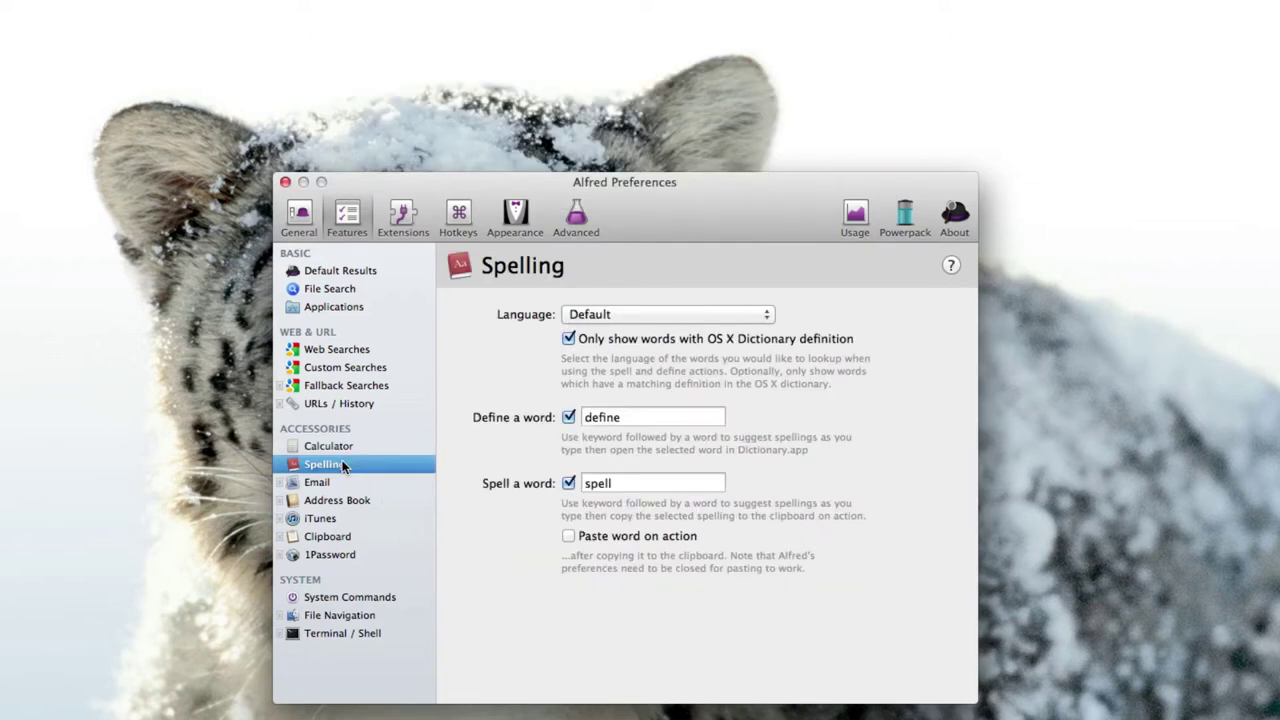
pyautogui.hotkey('alt', 'space')
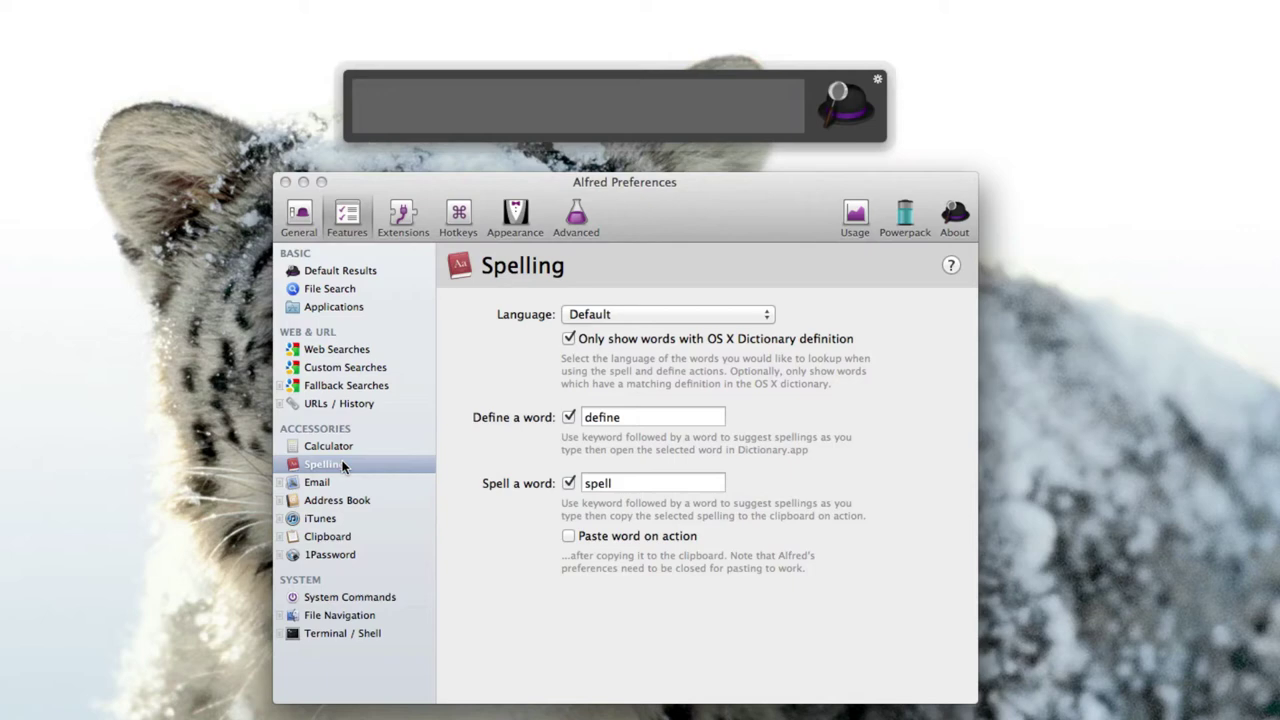
pyautogui.write('define ')
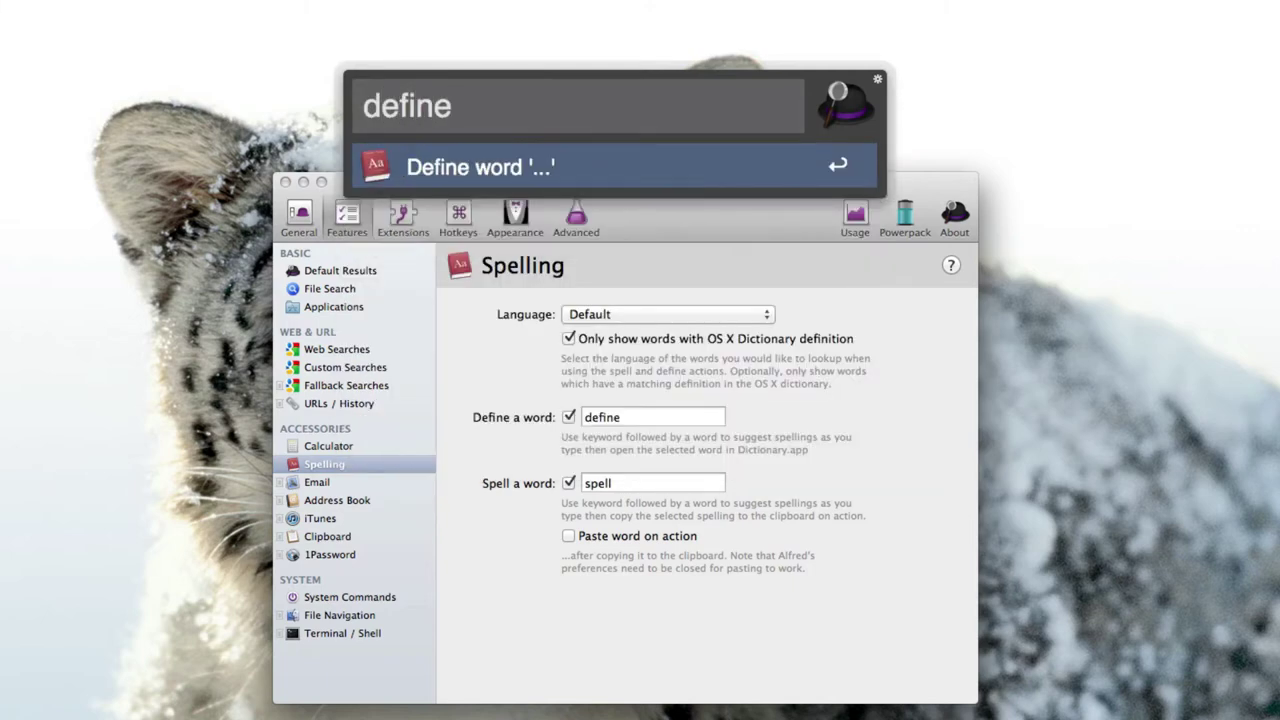
pyautogui.write('chair')
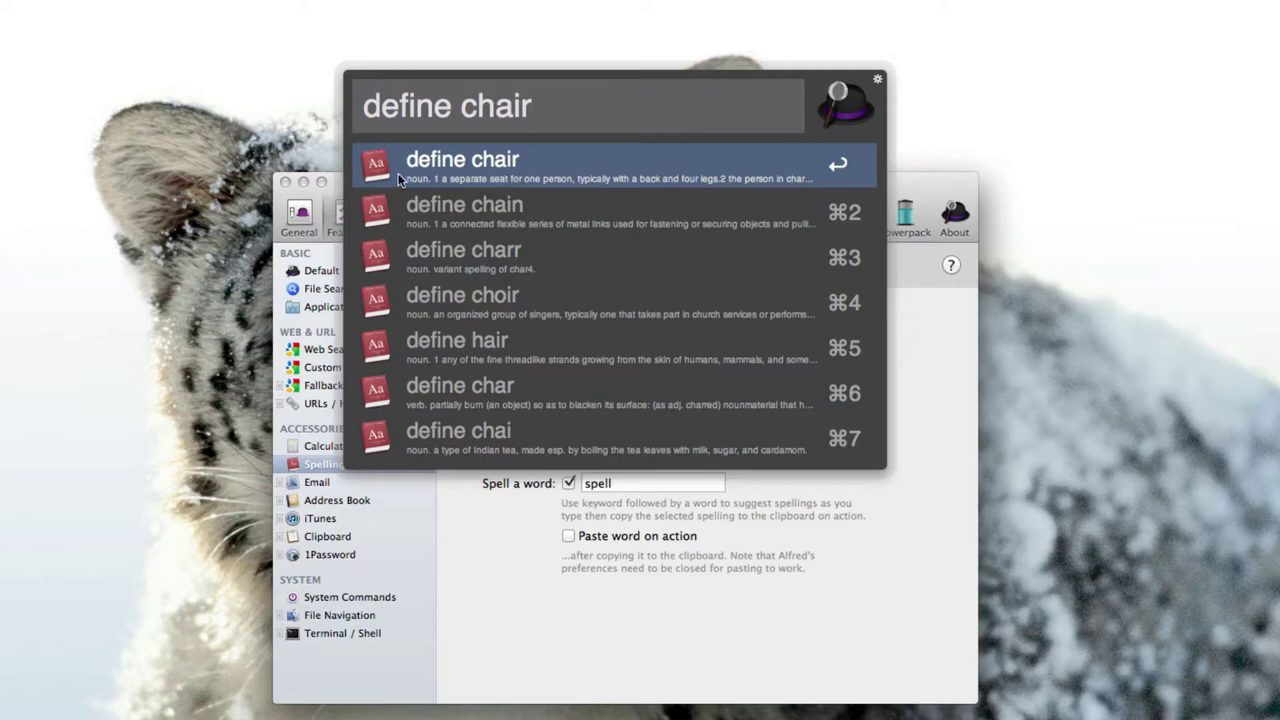
pyautogui.press('Escape')
# Show the Email feature settings and start an e-mail to a contact's address from the launcher.
pyautogui.click(341, 485)
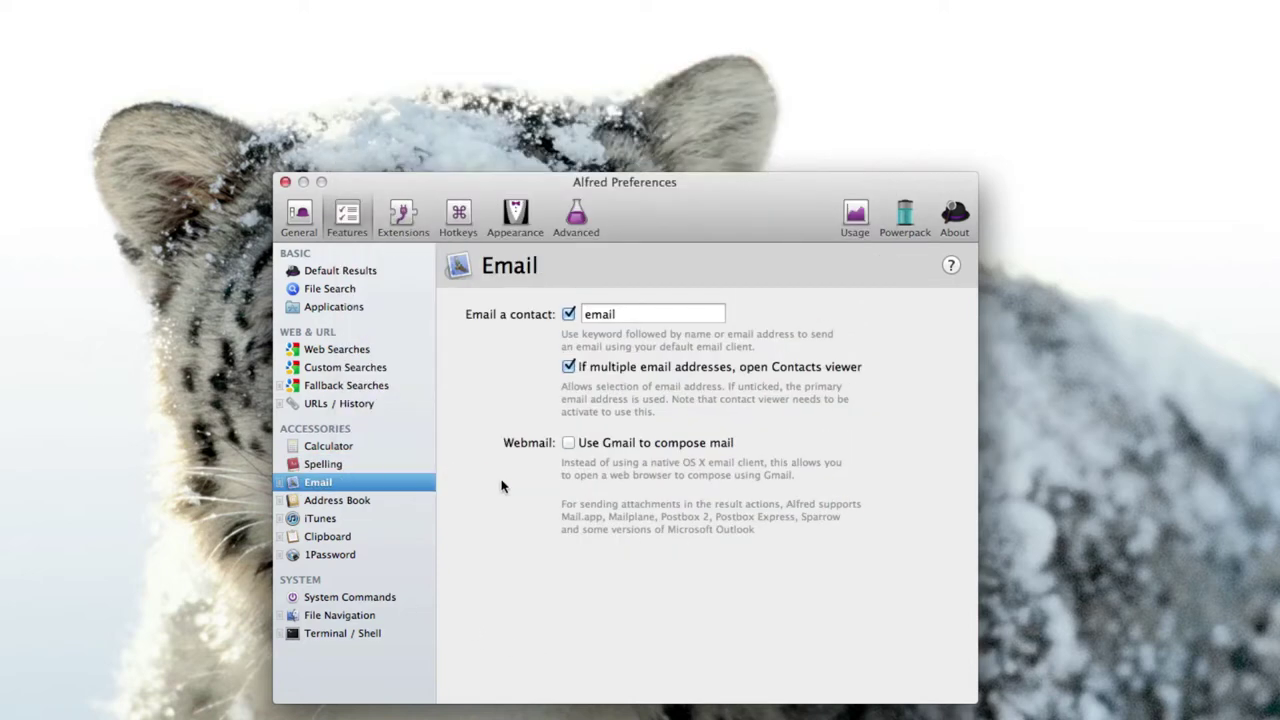
pyautogui.hotkey('alt', 'space')
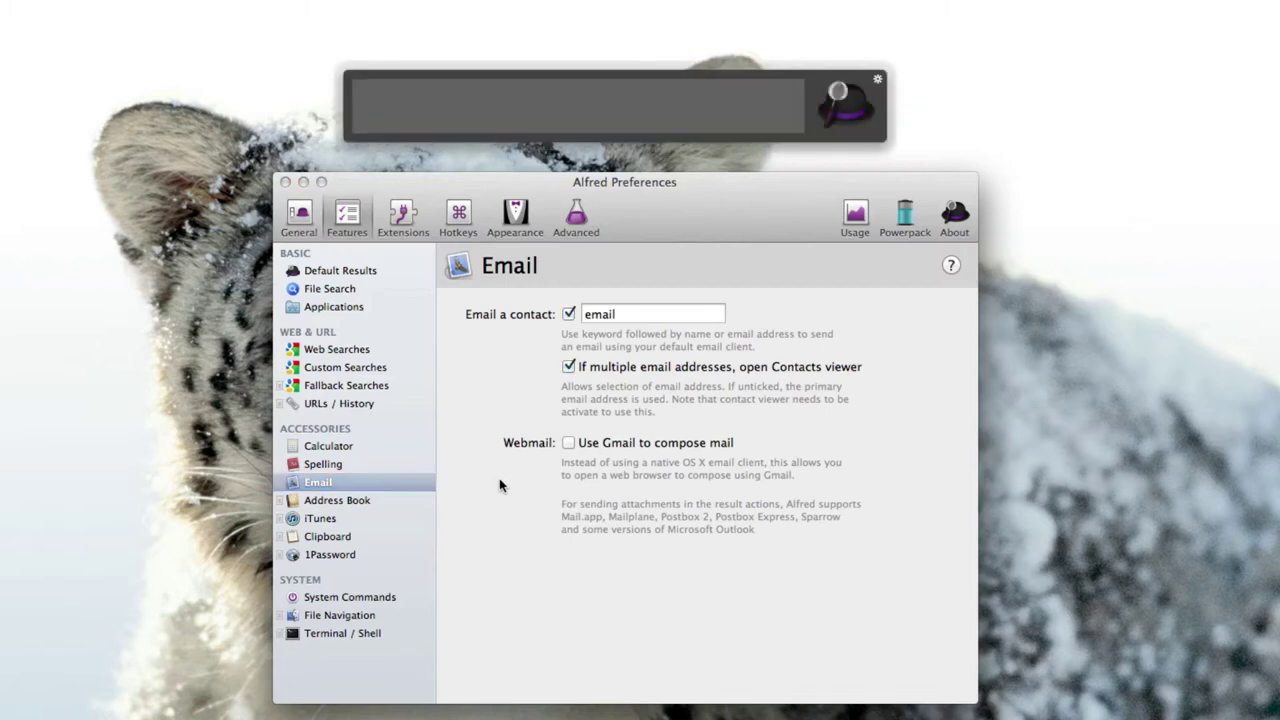
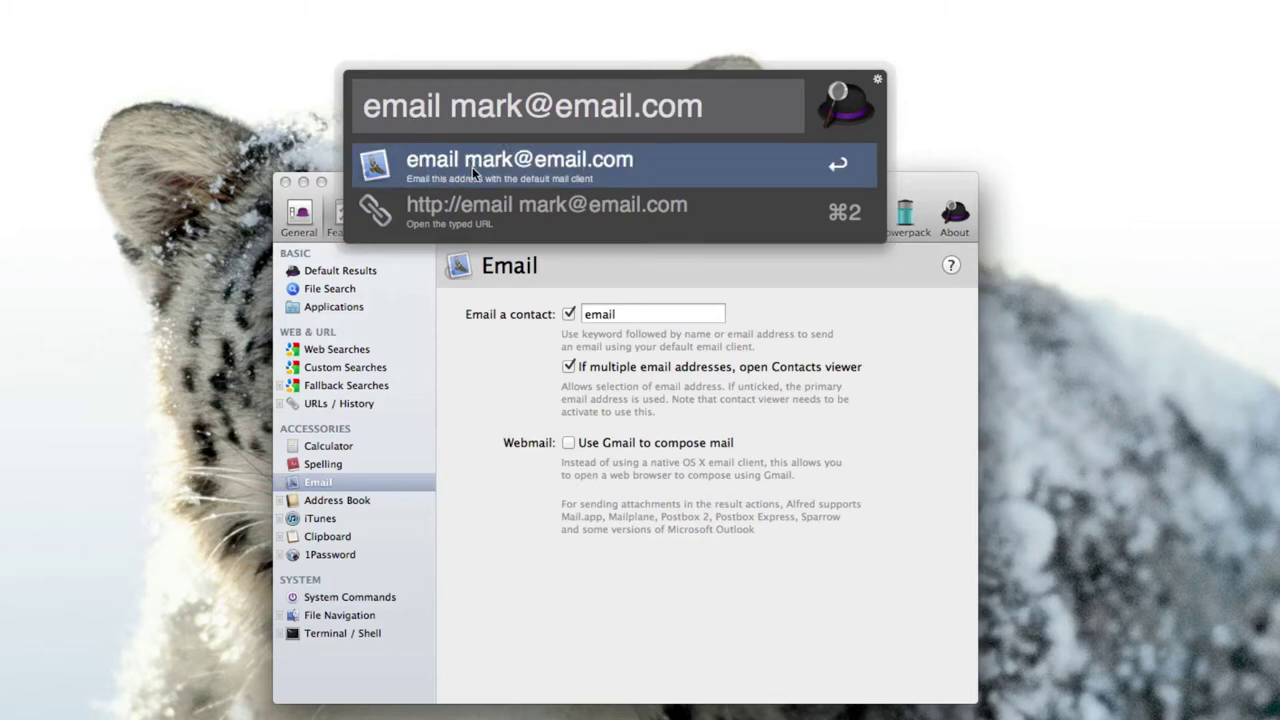
# Show the iTunes feature settings in Alfred Preferences, passing through Address Book.
pyautogui.click(459, 471)
pyautogui.click(357, 500)
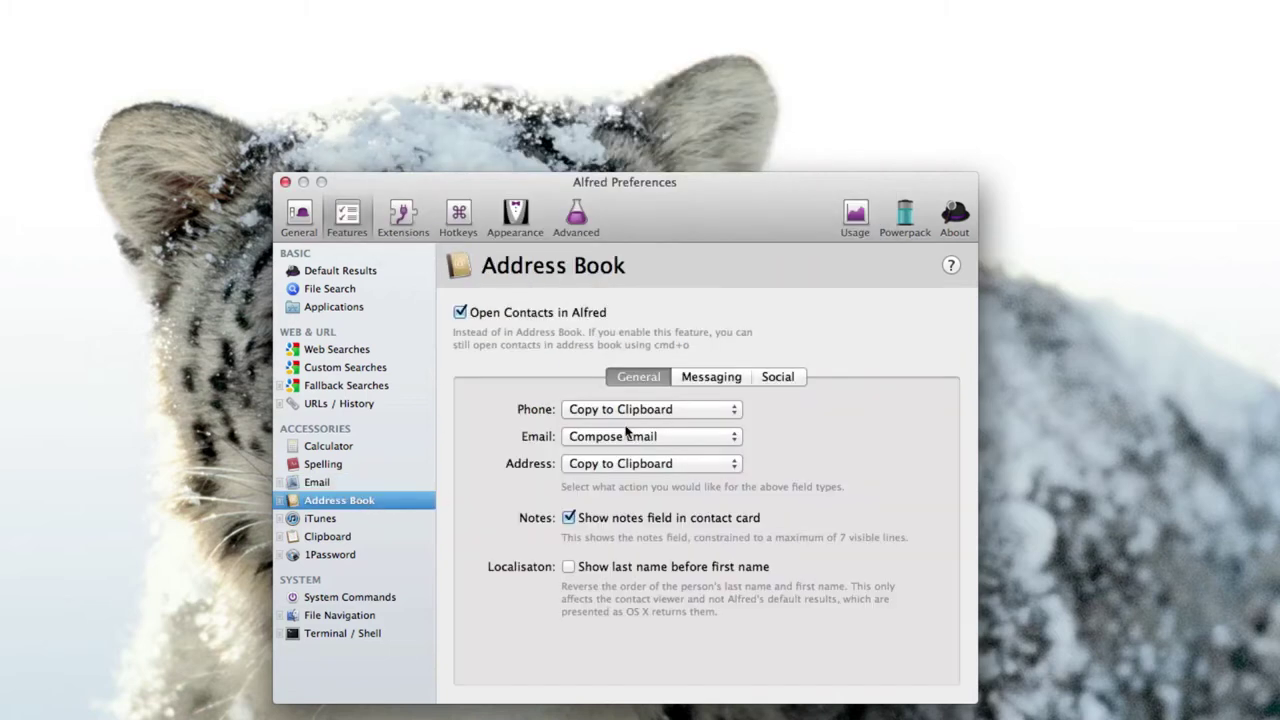
pyautogui.click(335, 520)
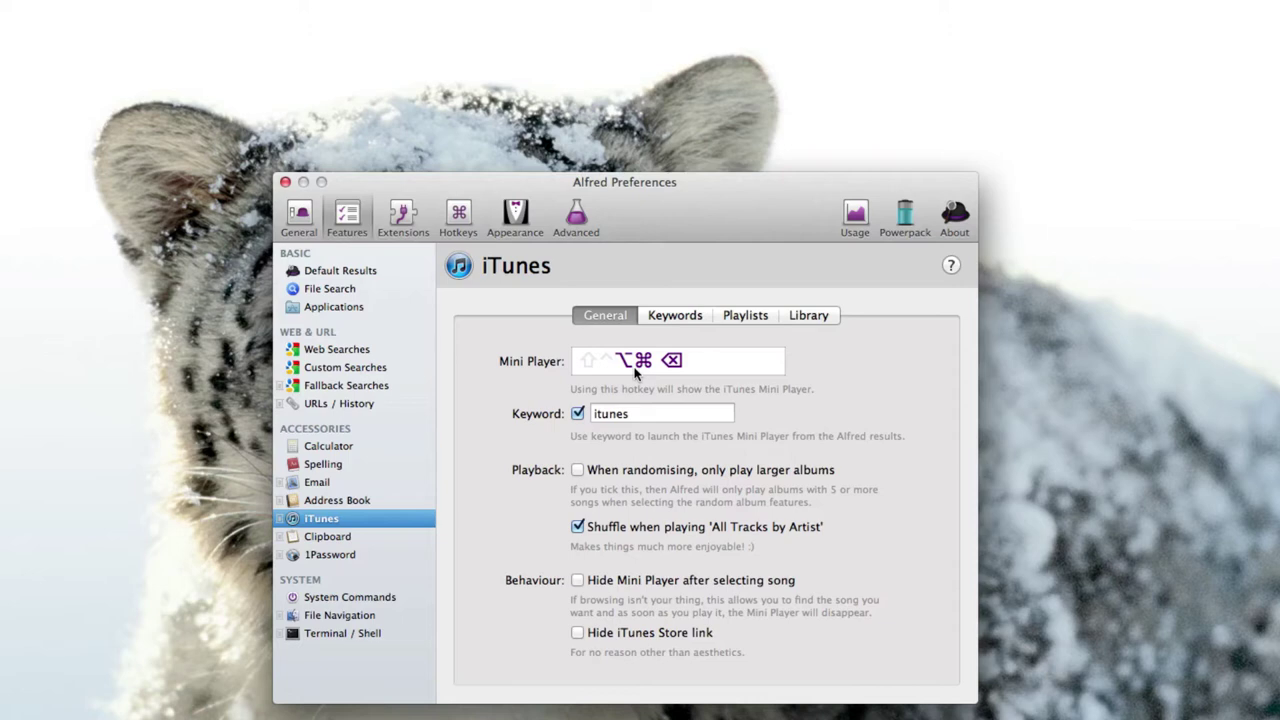
# Browse the tracks of The Killers' album Hot Fuss in the iTunes mini player, then close it.
pyautogui.press('alt+super+BackSpace')
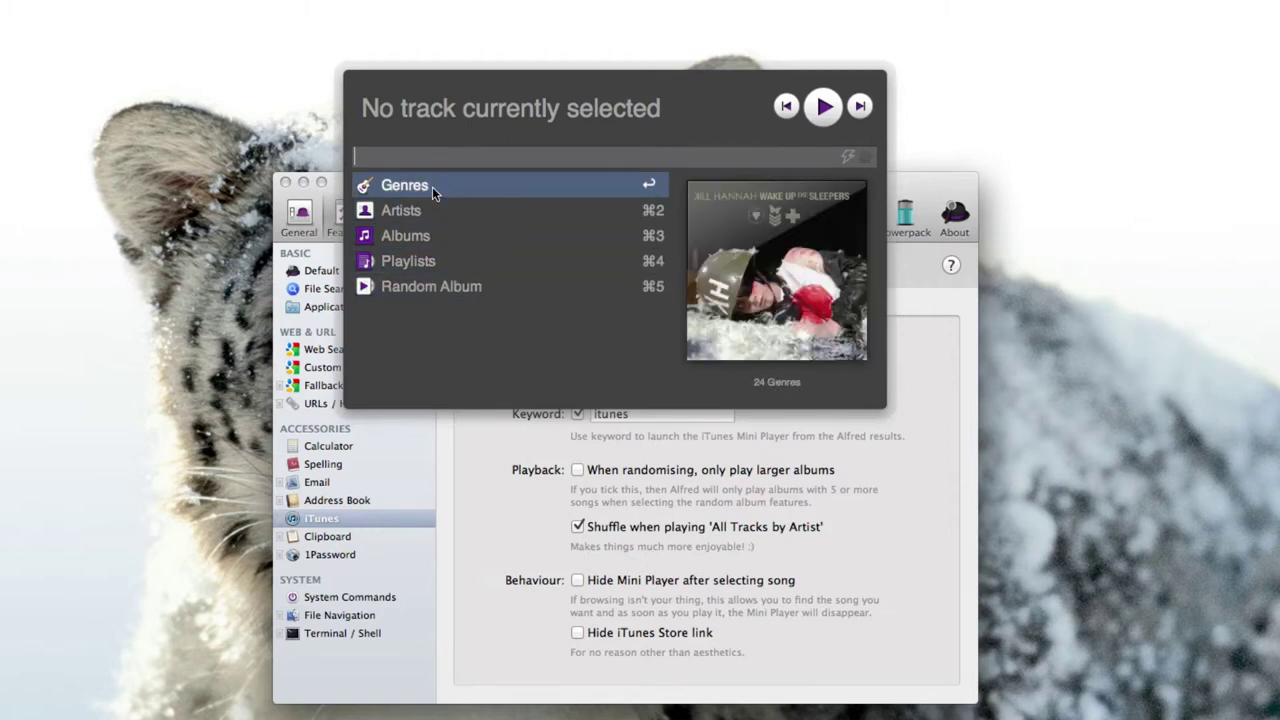
pyautogui.write('the killer')
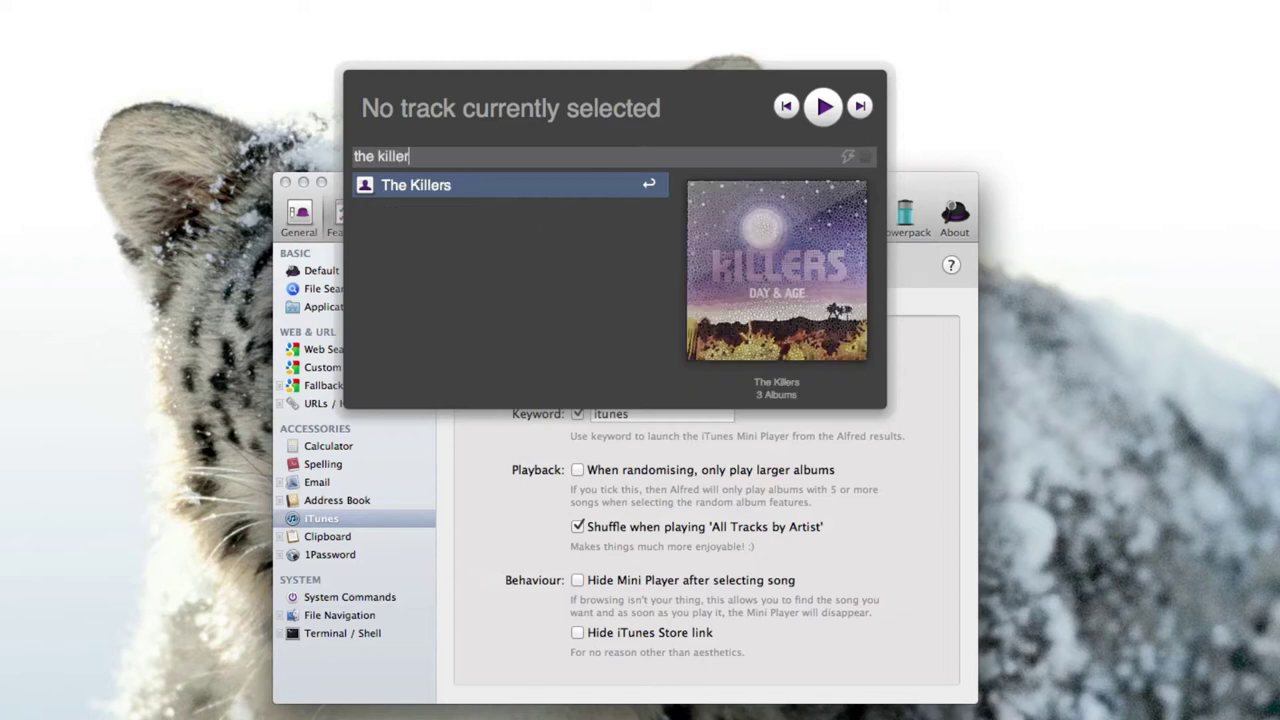
pyautogui.click(469, 185)
pyautogui.click(425, 262)
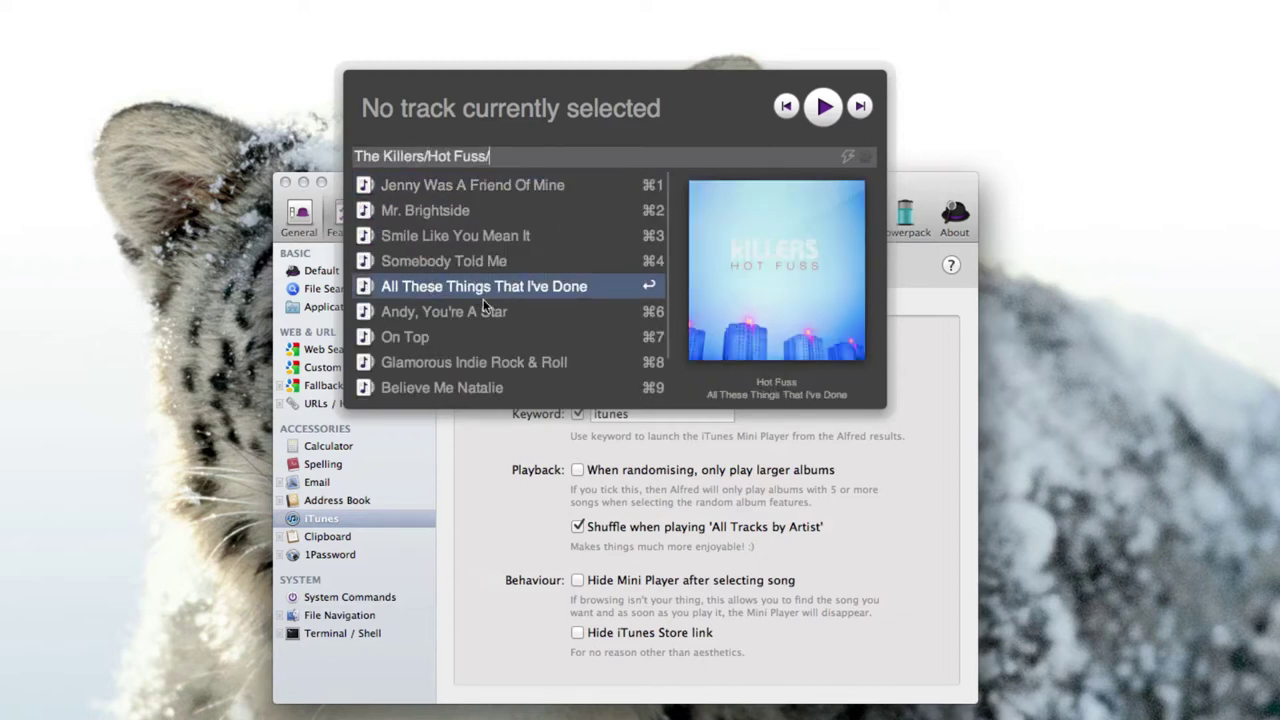
pyautogui.click(459, 488)
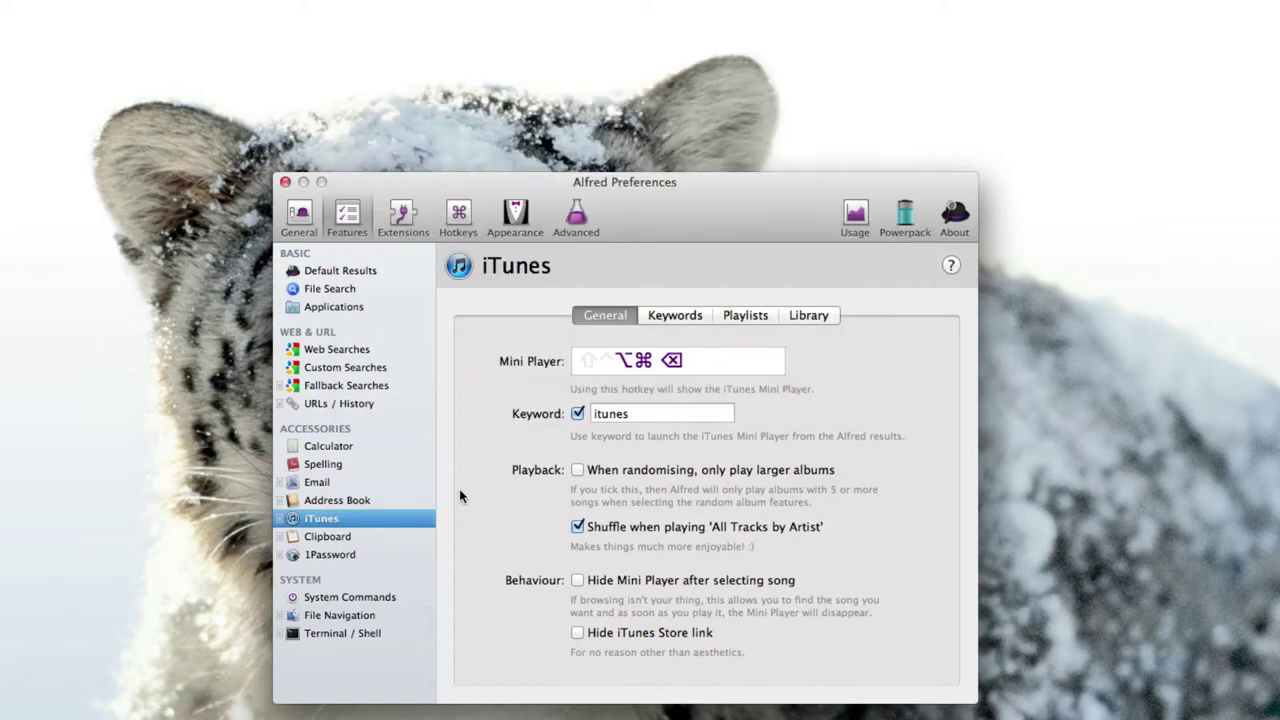
# View the Clipboard settings and saved clipboard history, then switch to the 1Password settings.
pyautogui.click(337, 538)
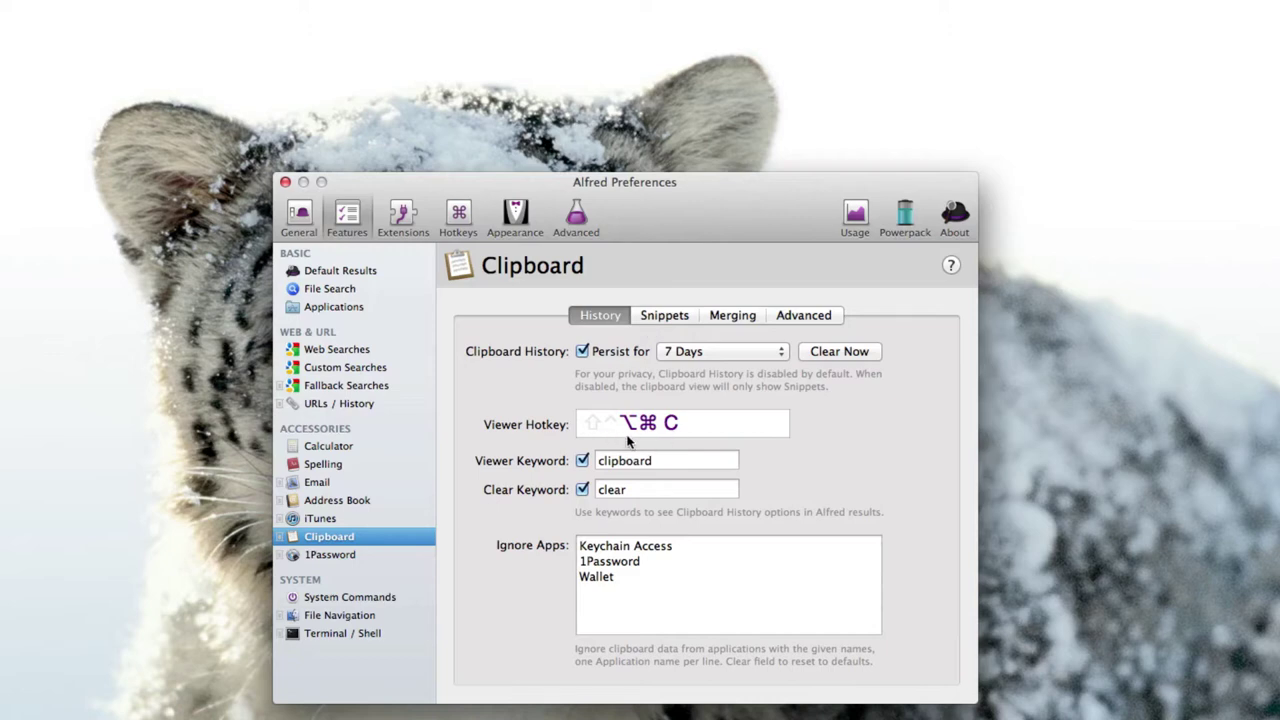
pyautogui.press('alt+super+c')
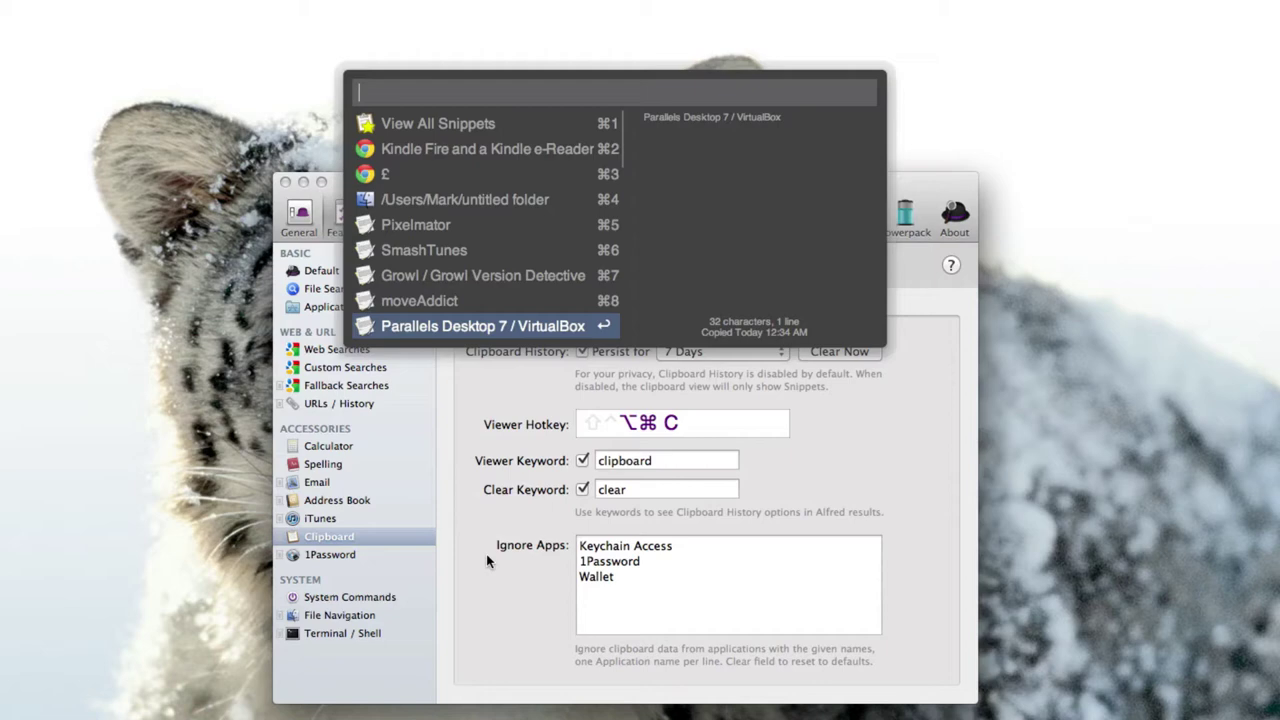
pyautogui.press('Escape')
pyautogui.click(340, 554)
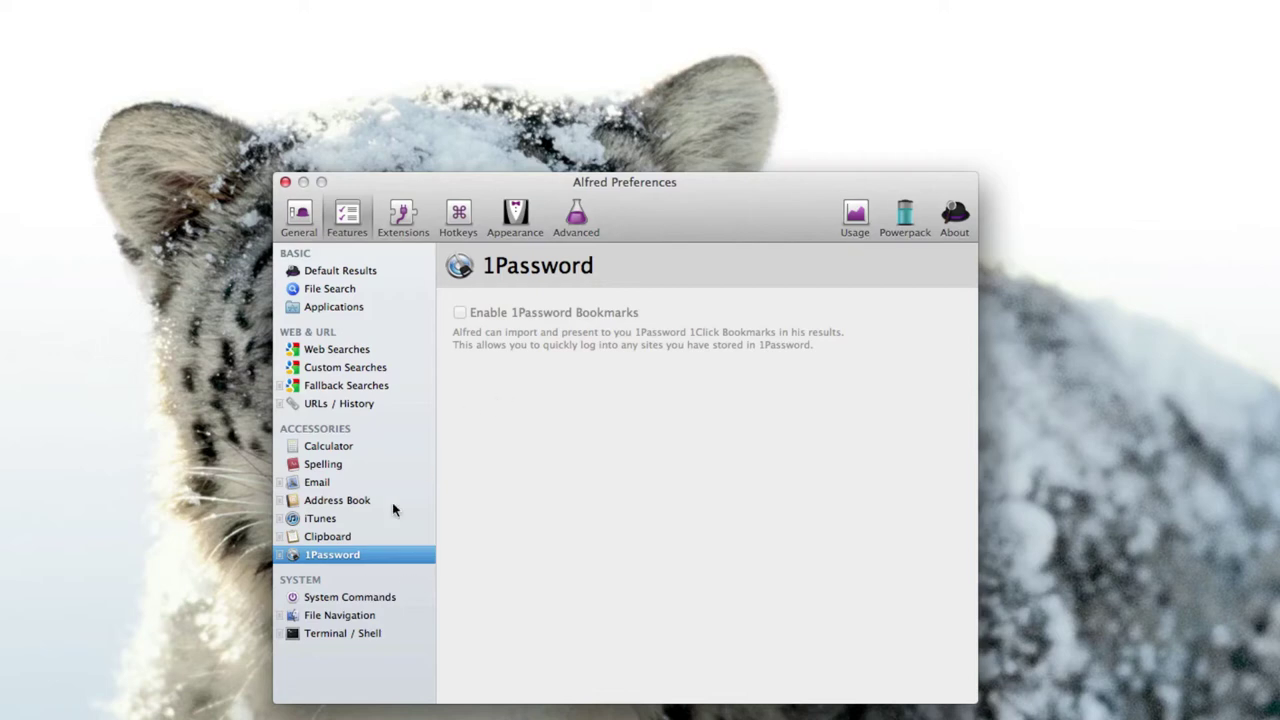
# Review the Eject and Hide & Quit keyword tabs under System Commands.
pyautogui.click(341, 597)
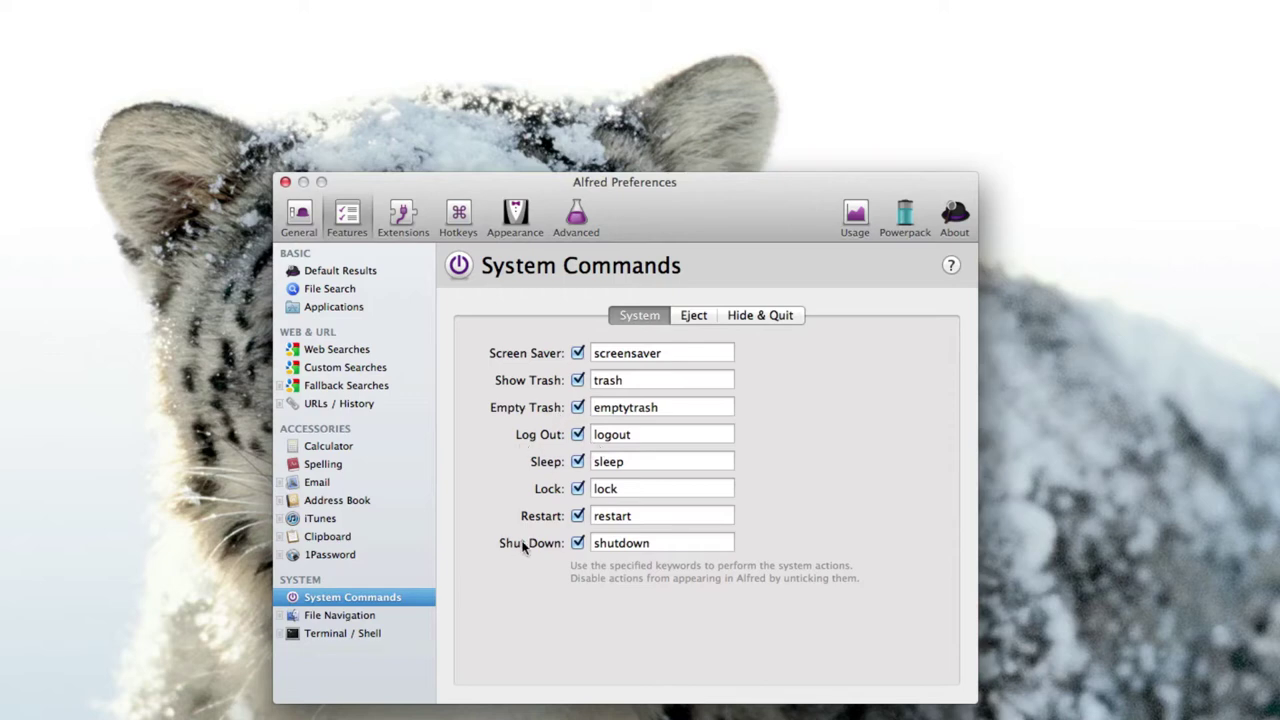
pyautogui.click(694, 316)
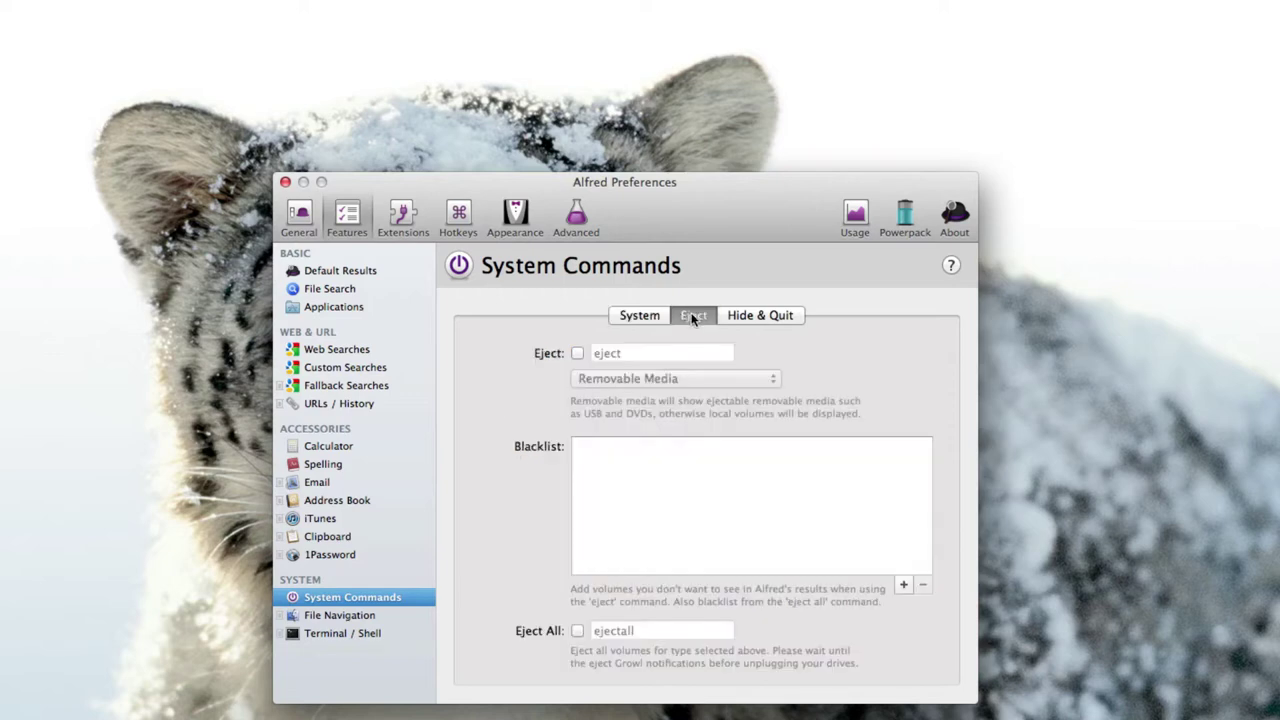
pyautogui.click(762, 315)
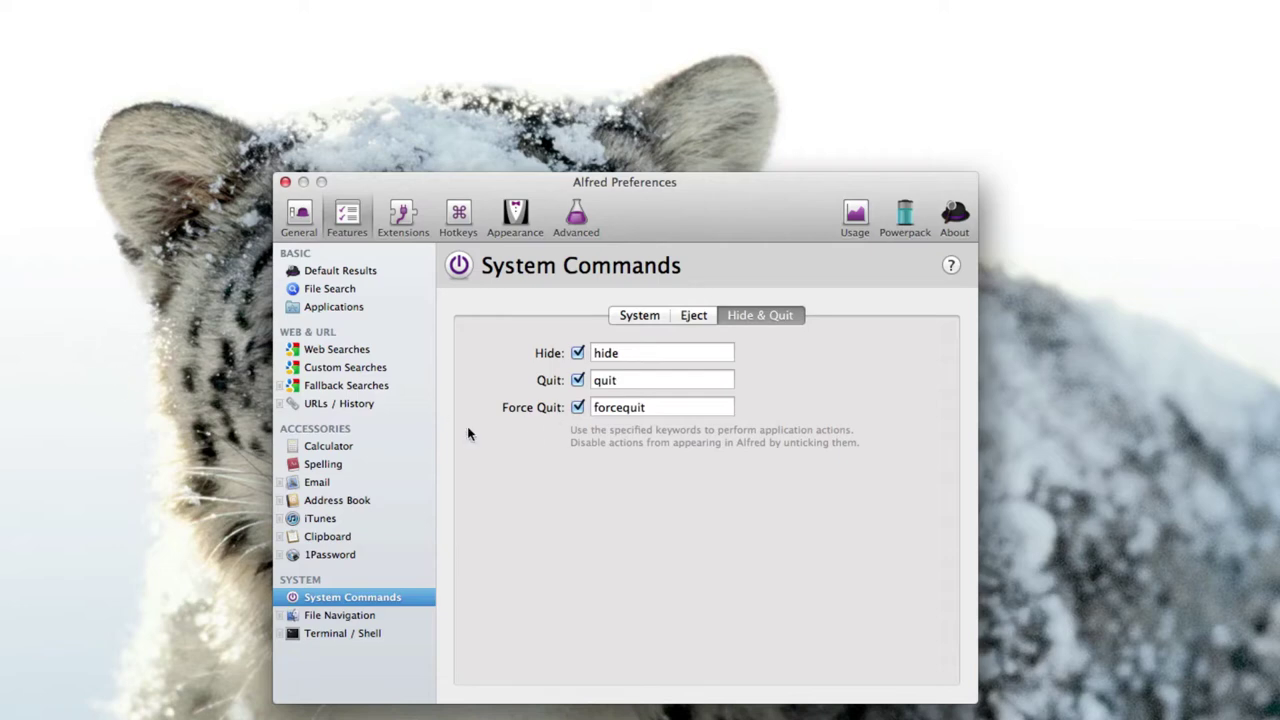
# Quit EyeTV by running 'quit eye' from the Alfred launcher.
pyautogui.hotkey('alt', 'space')
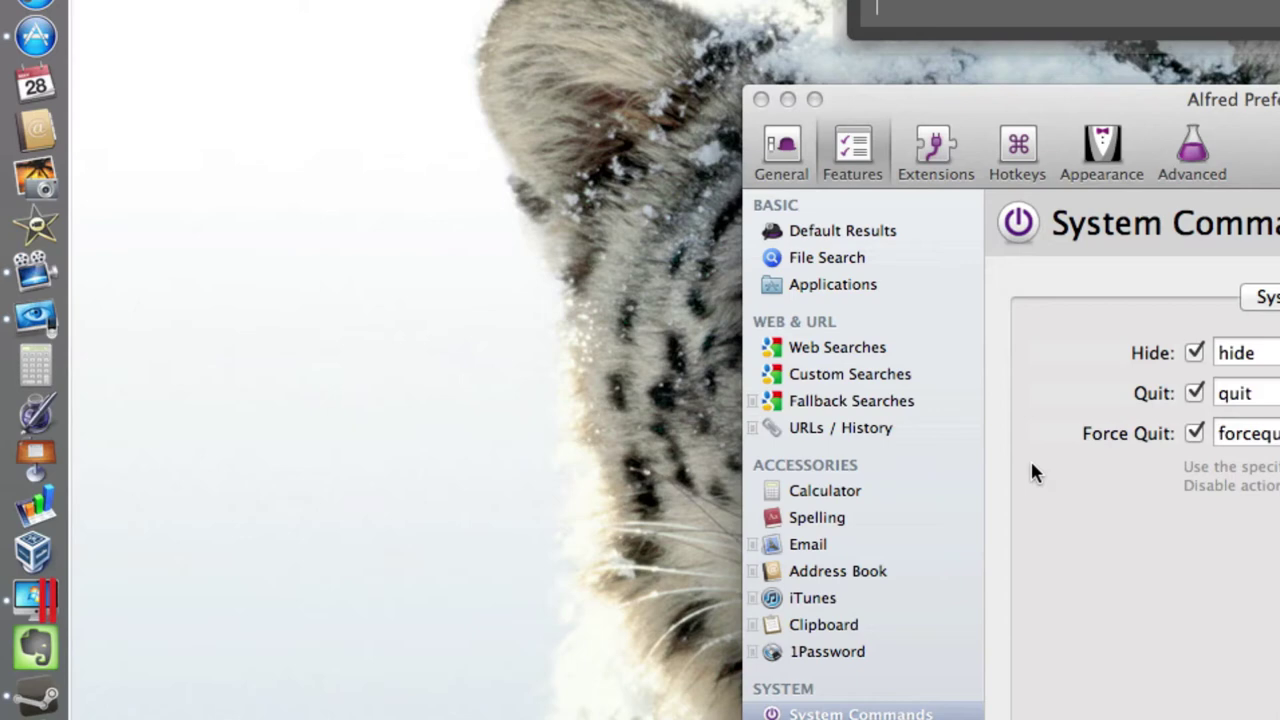
pyautogui.write('quit eye')
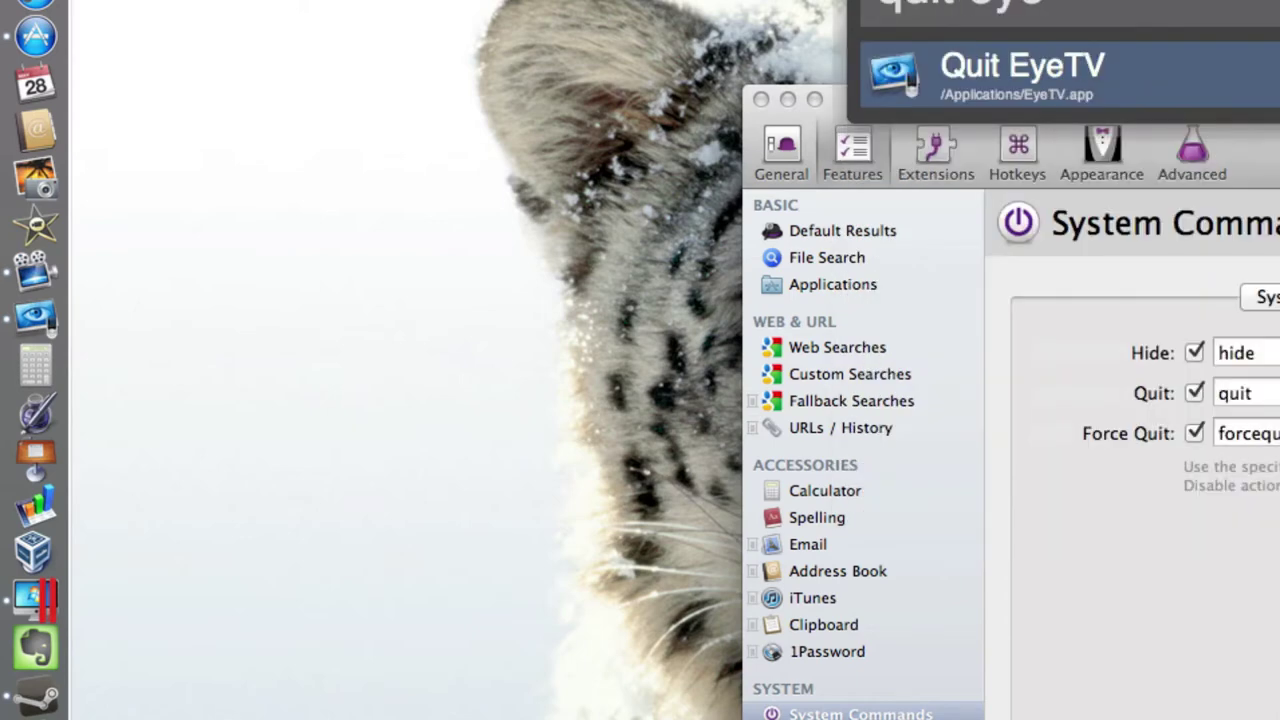
pyautogui.click(1120, 86)
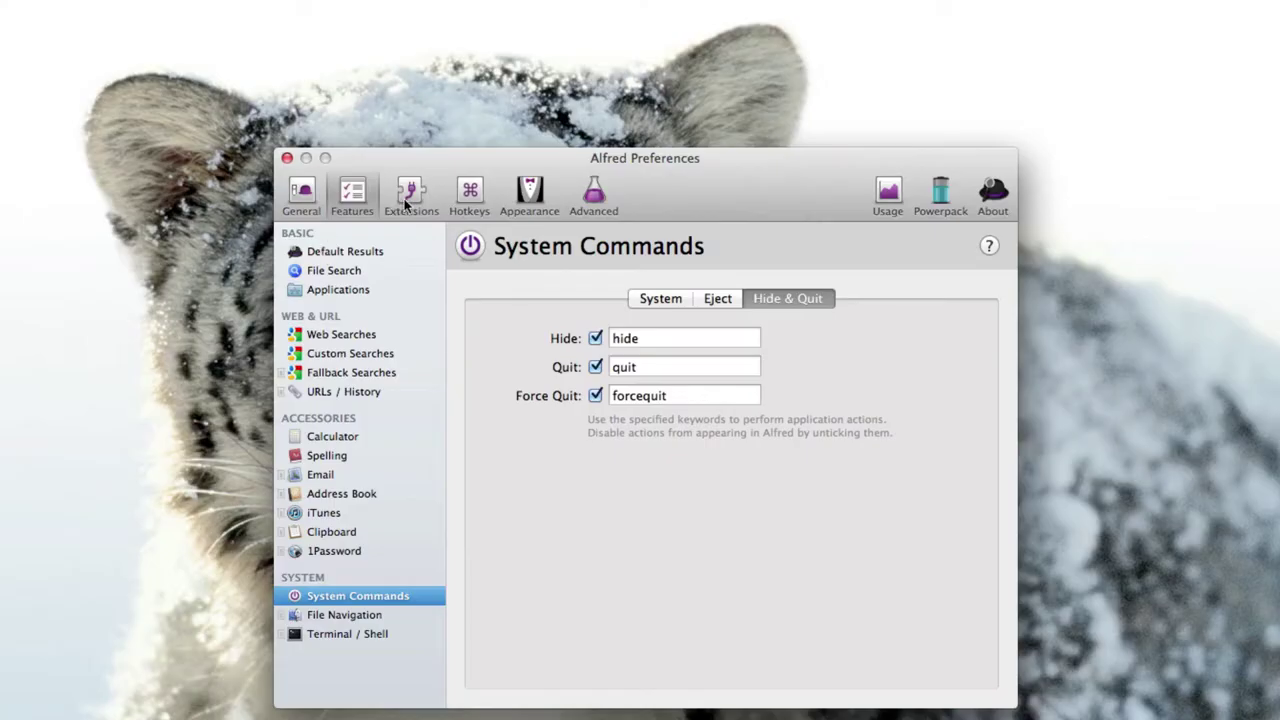
# Show the Extensions page, moving the TextEdit app list aside to keep it visible.
pyautogui.click(936, 152)
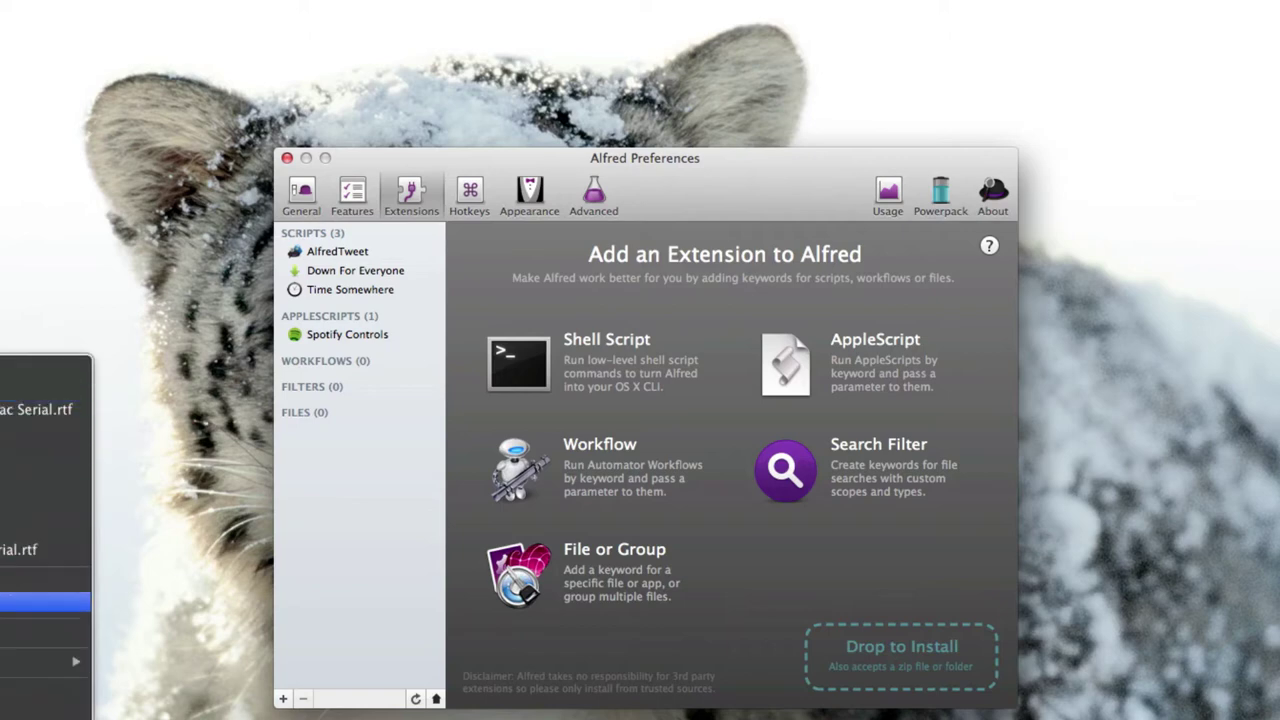
pyautogui.press('Return')
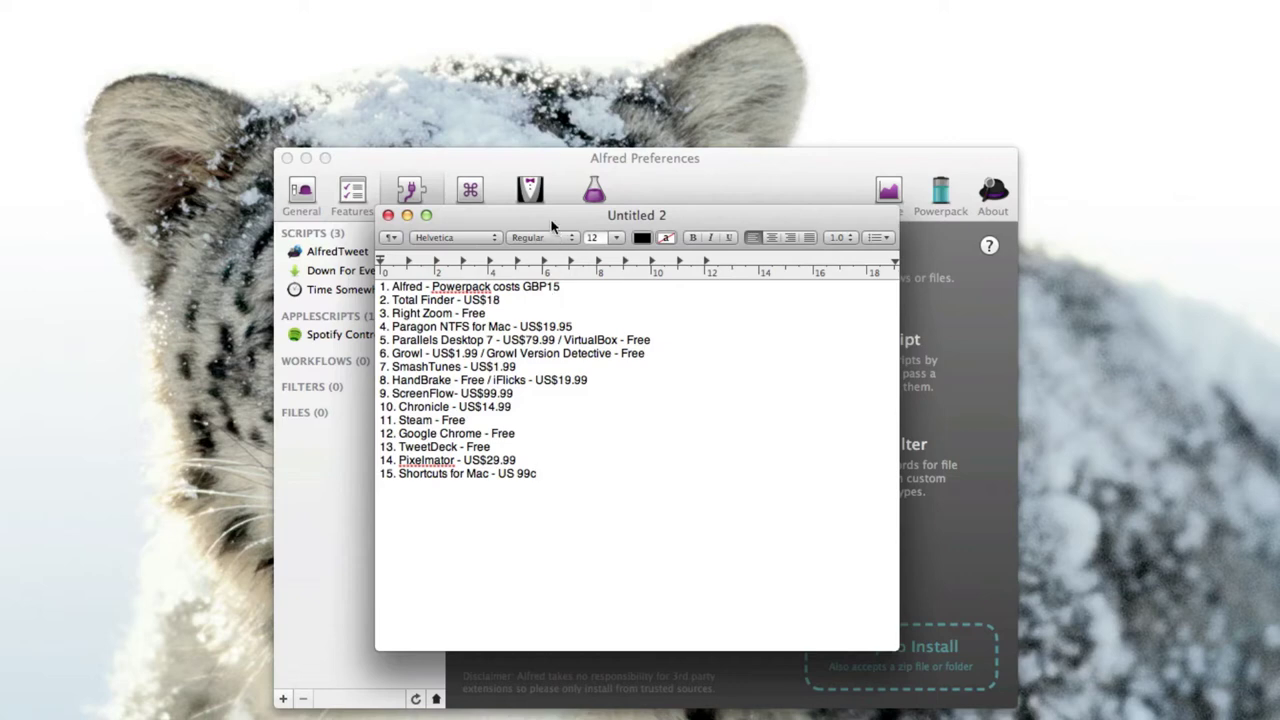
pyautogui.moveTo(558, 225); pyautogui.dragTo(1279, 233)
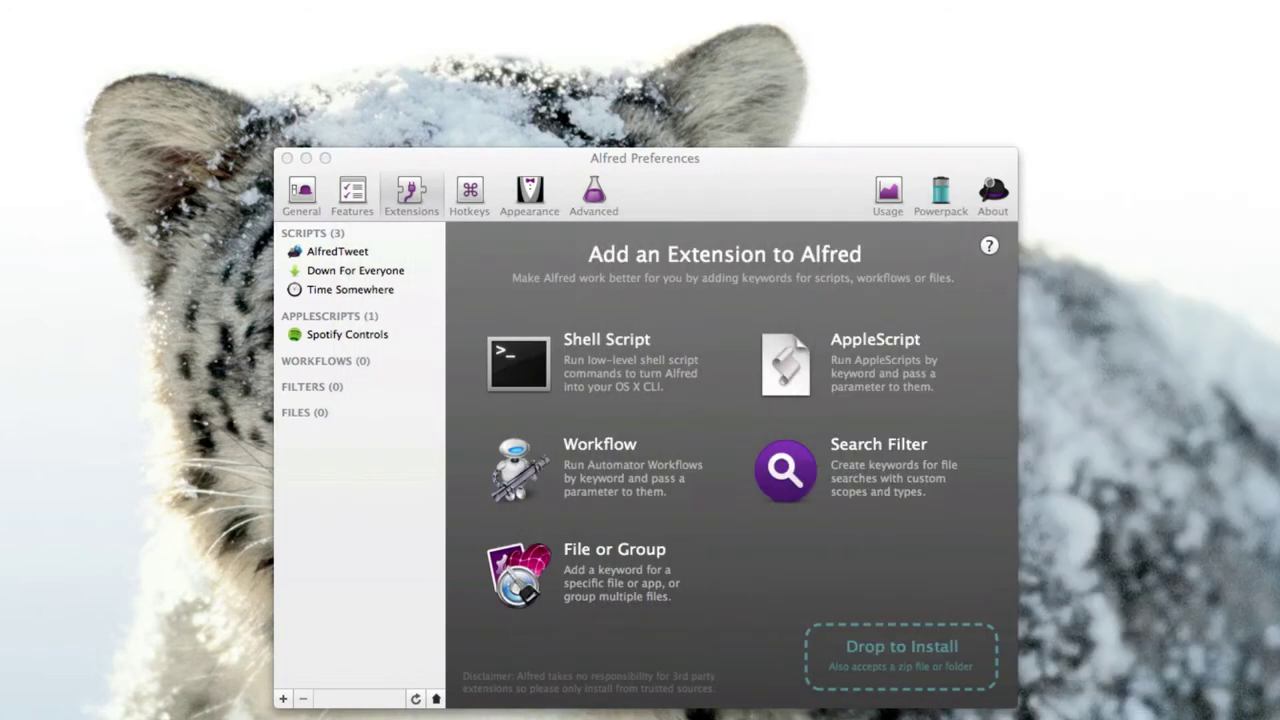
pyautogui.click(621, 161)
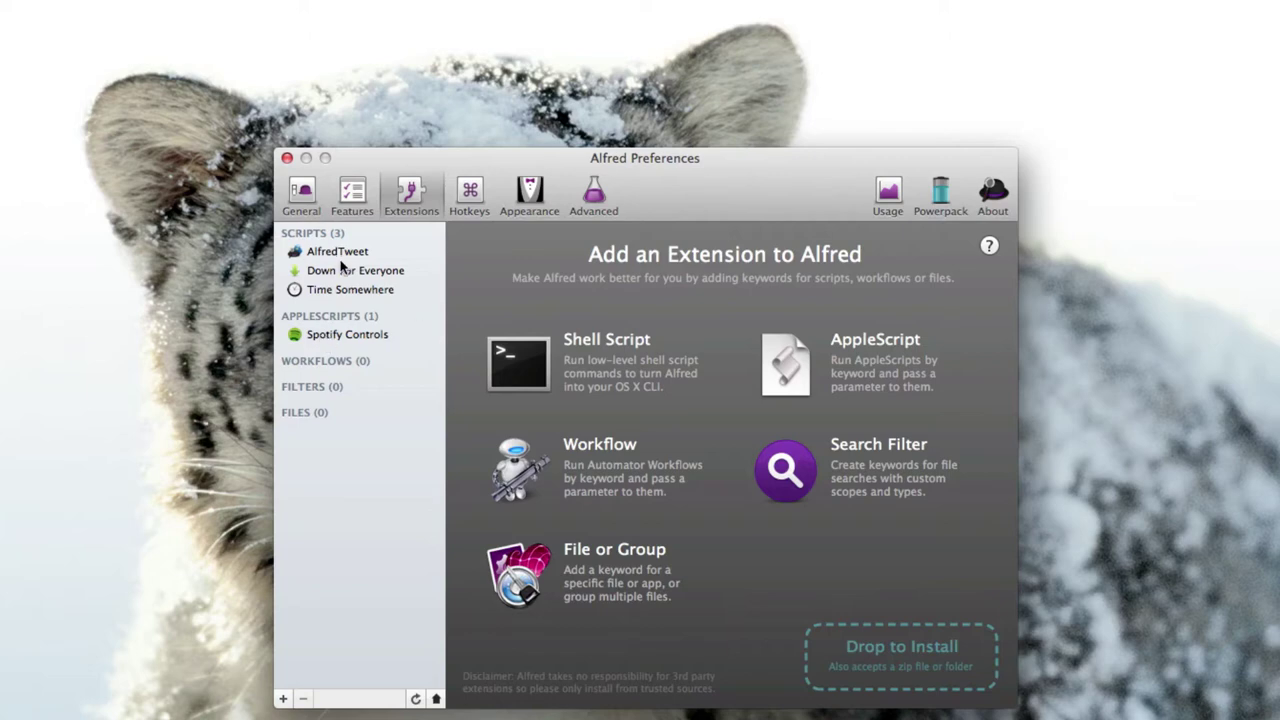
# Open the AlfredTweet extension settings and try its tw keyword in the launcher.
pyautogui.click(340, 258)
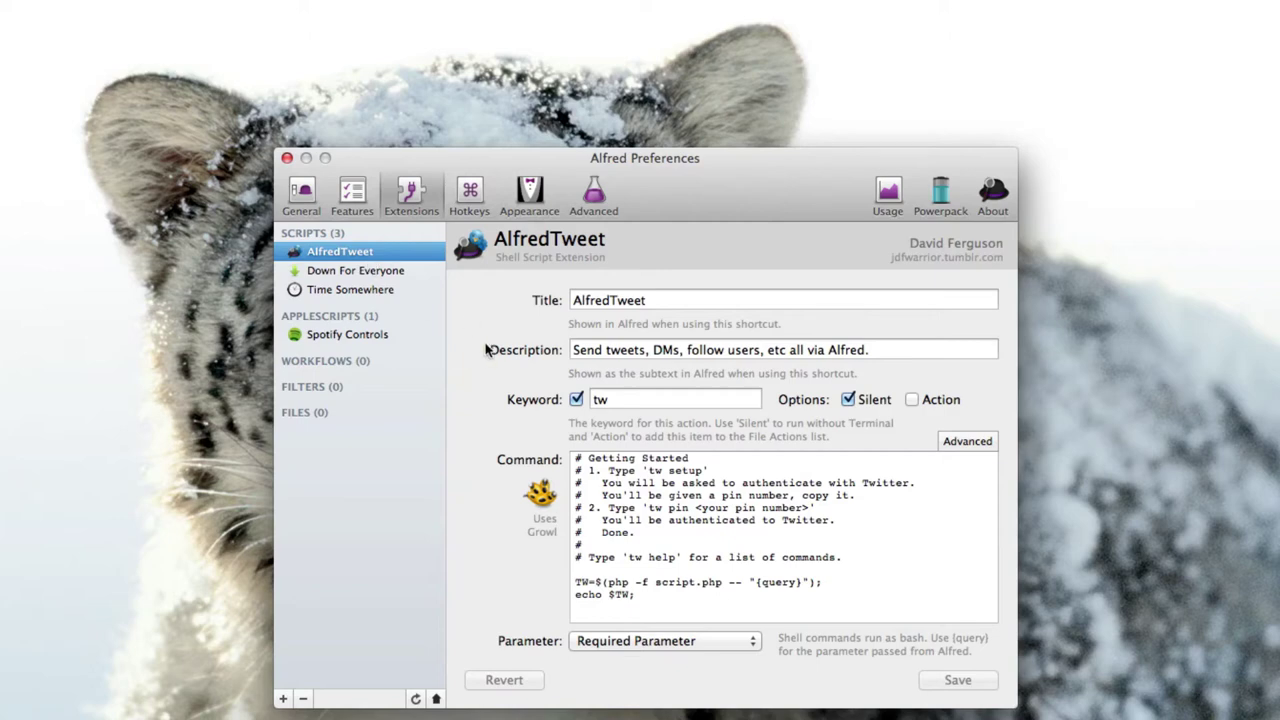
pyautogui.hotkey('alt', 'space')
pyautogui.write('tw')
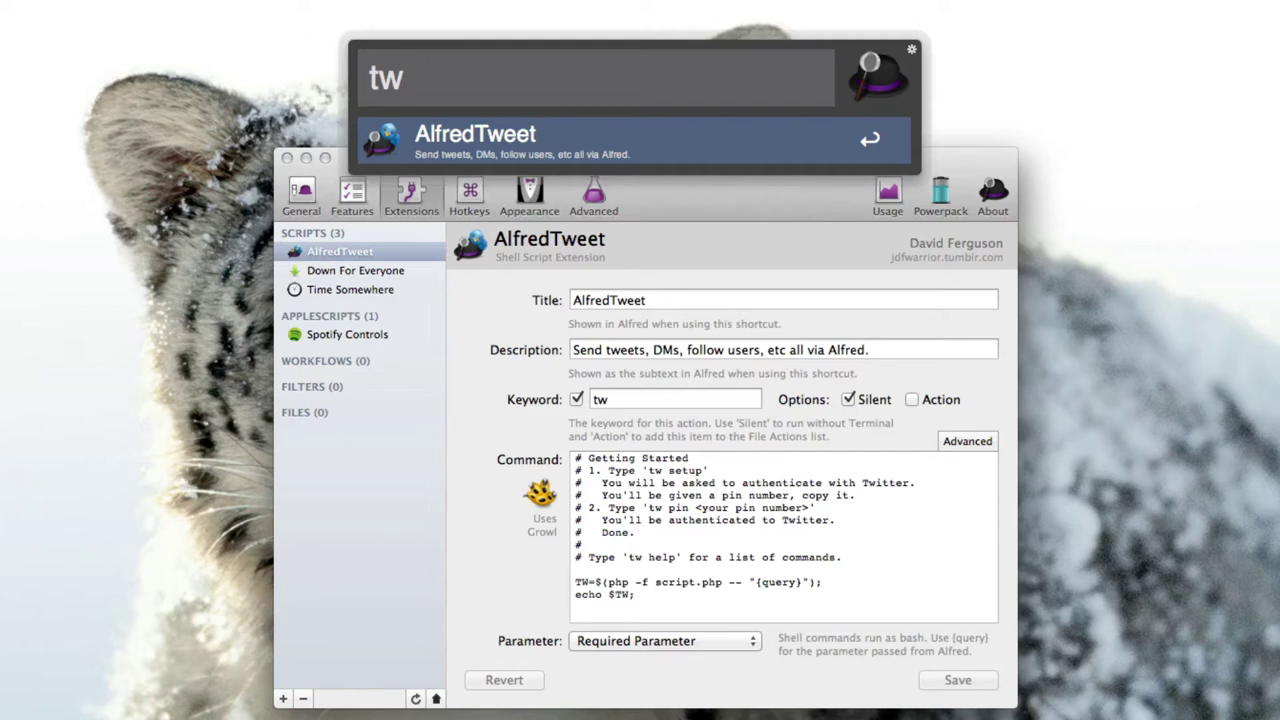
pyautogui.click(341, 553)
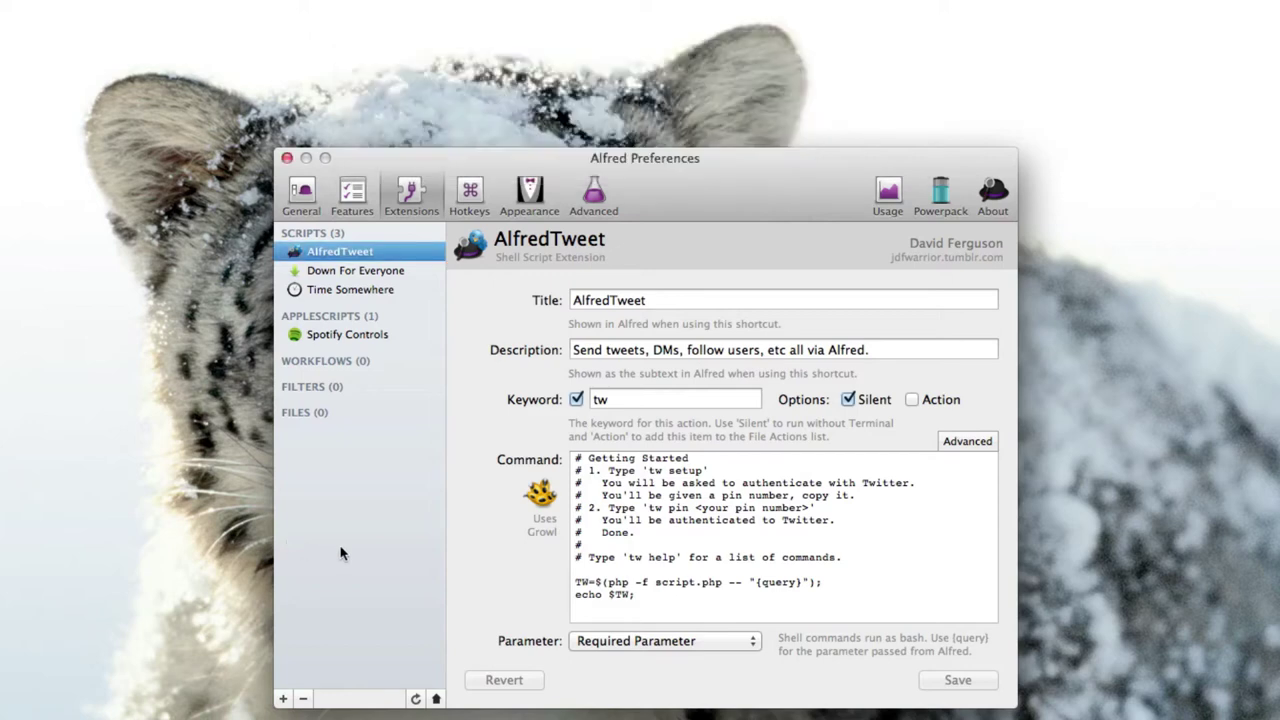
# Post the tweet 'Hello' with 'tw Hello' and dismiss the Tweeted notification.
pyautogui.hotkey('alt', 'space')
pyautogui.write('tw Hell')
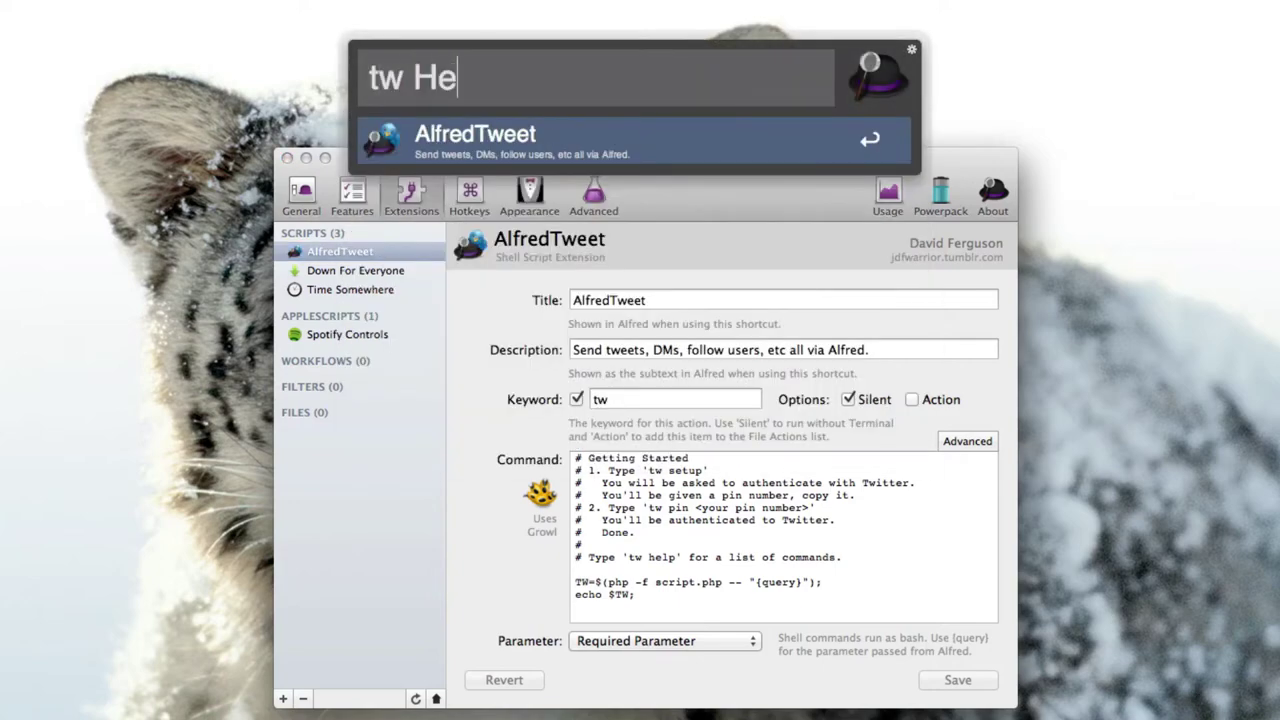
pyautogui.write('o')
pyautogui.press('Return')
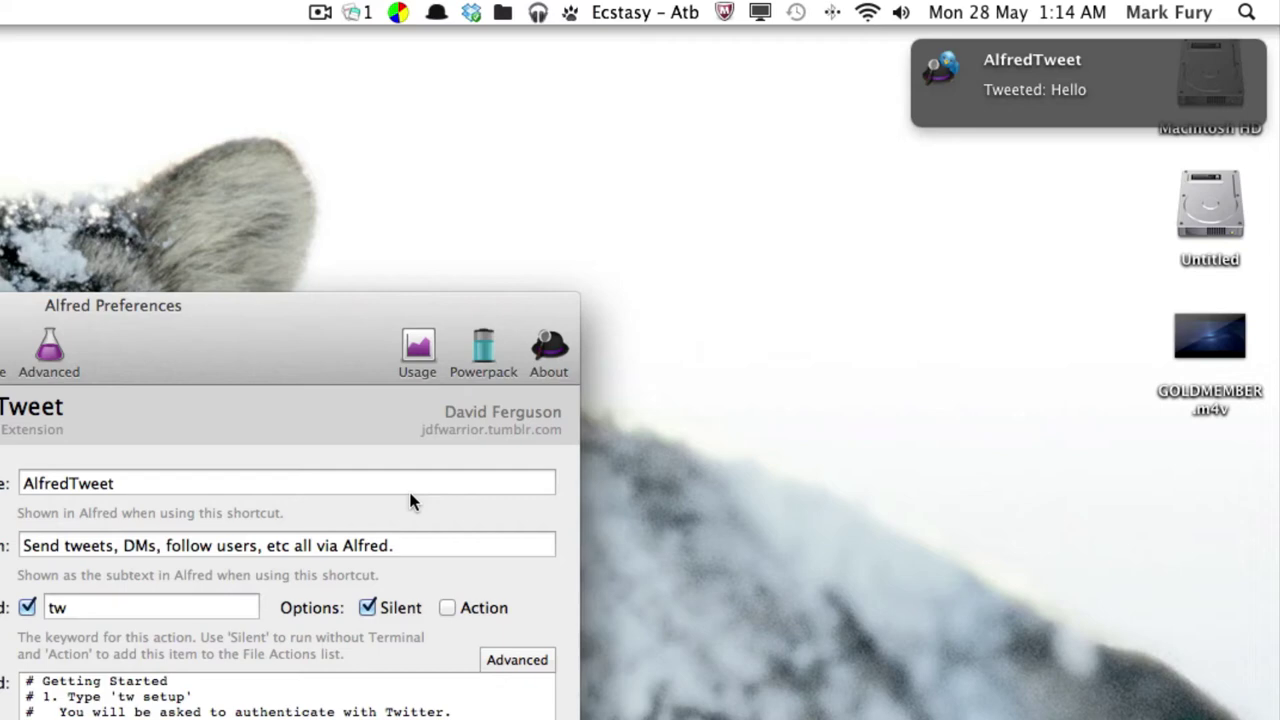
pyautogui.moveTo(1010, 86)
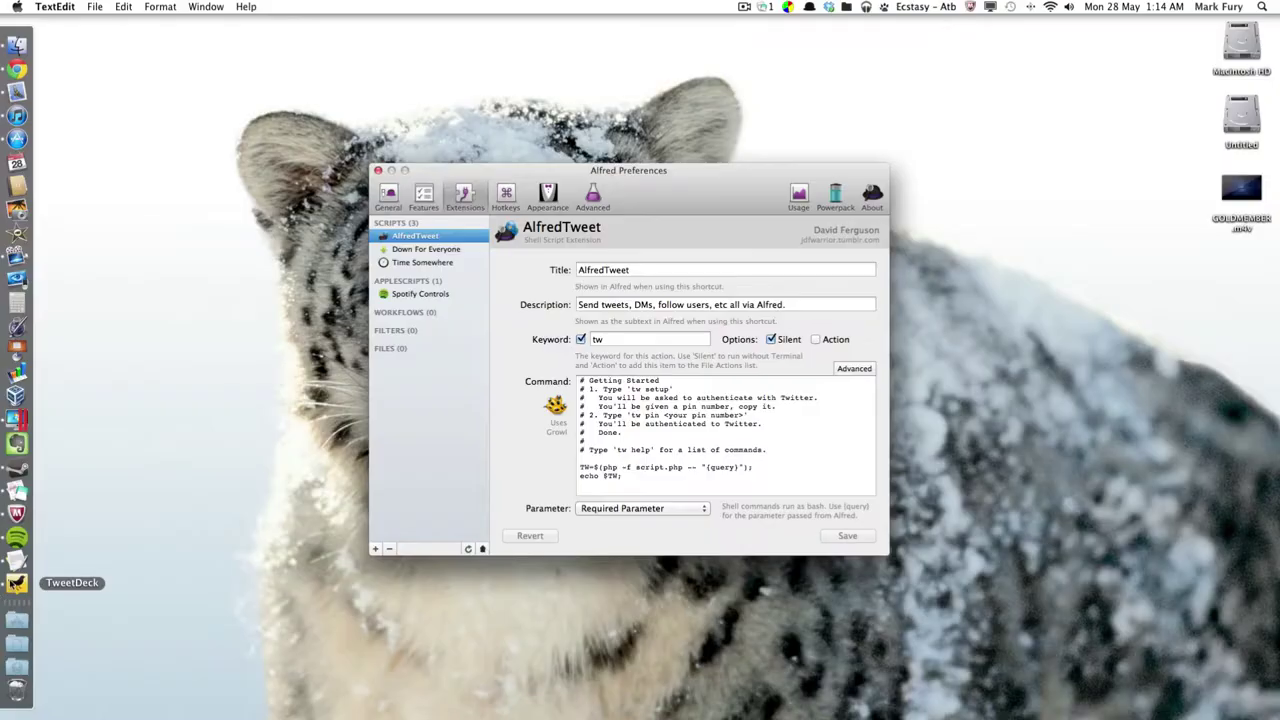
pyautogui.click(17, 583)
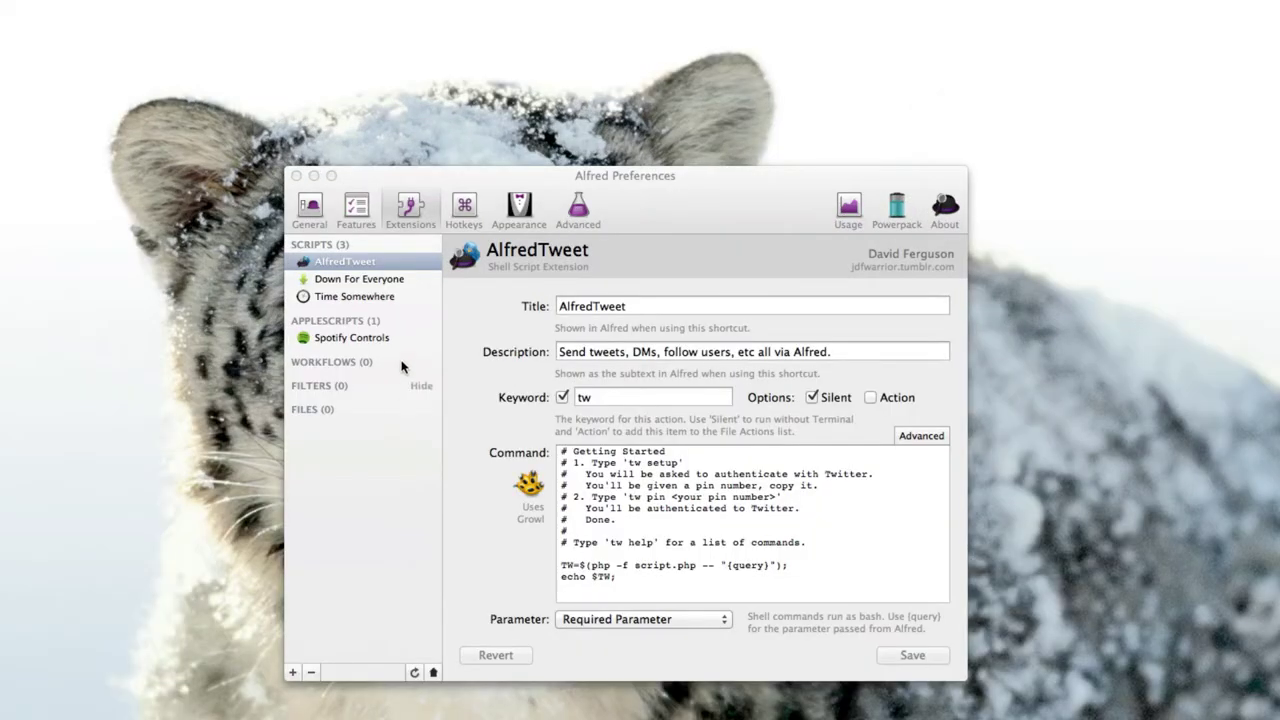
# Open the Down For Everyone settings and confirm google.com is up with 'down google.com'.
pyautogui.click(343, 279)
pyautogui.click(343, 279)
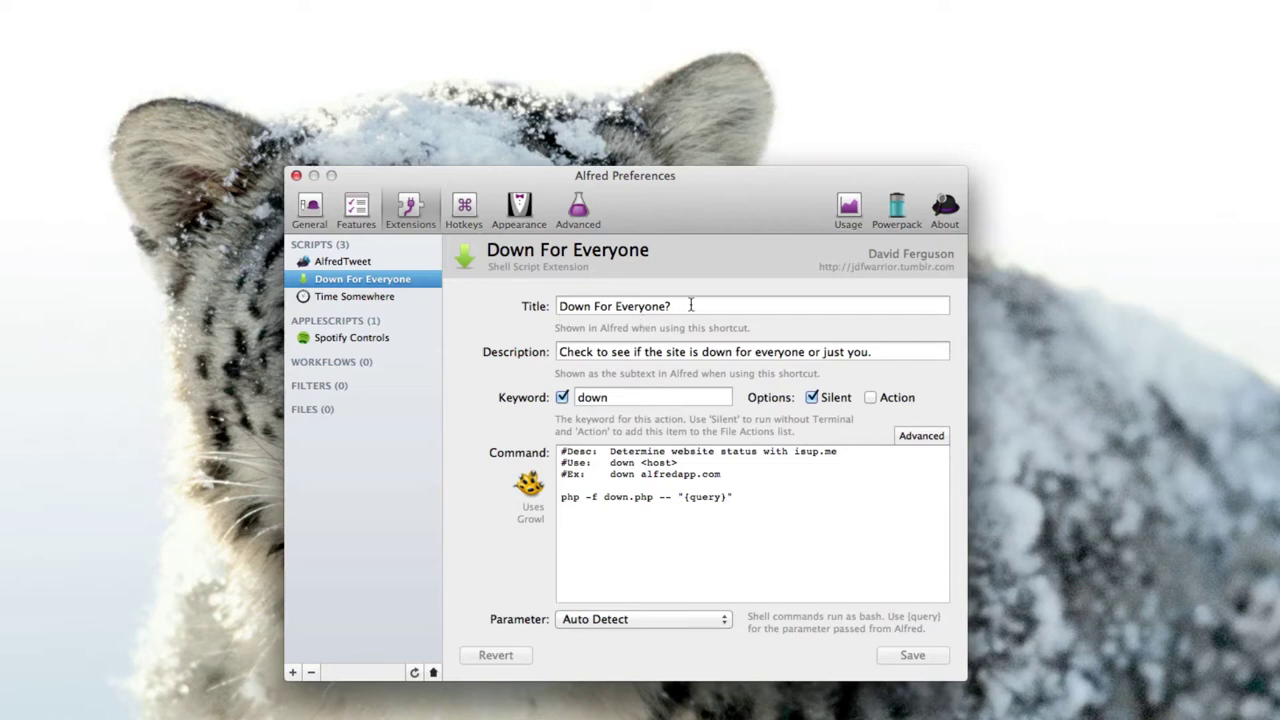
pyautogui.hotkey('alt', 'space')
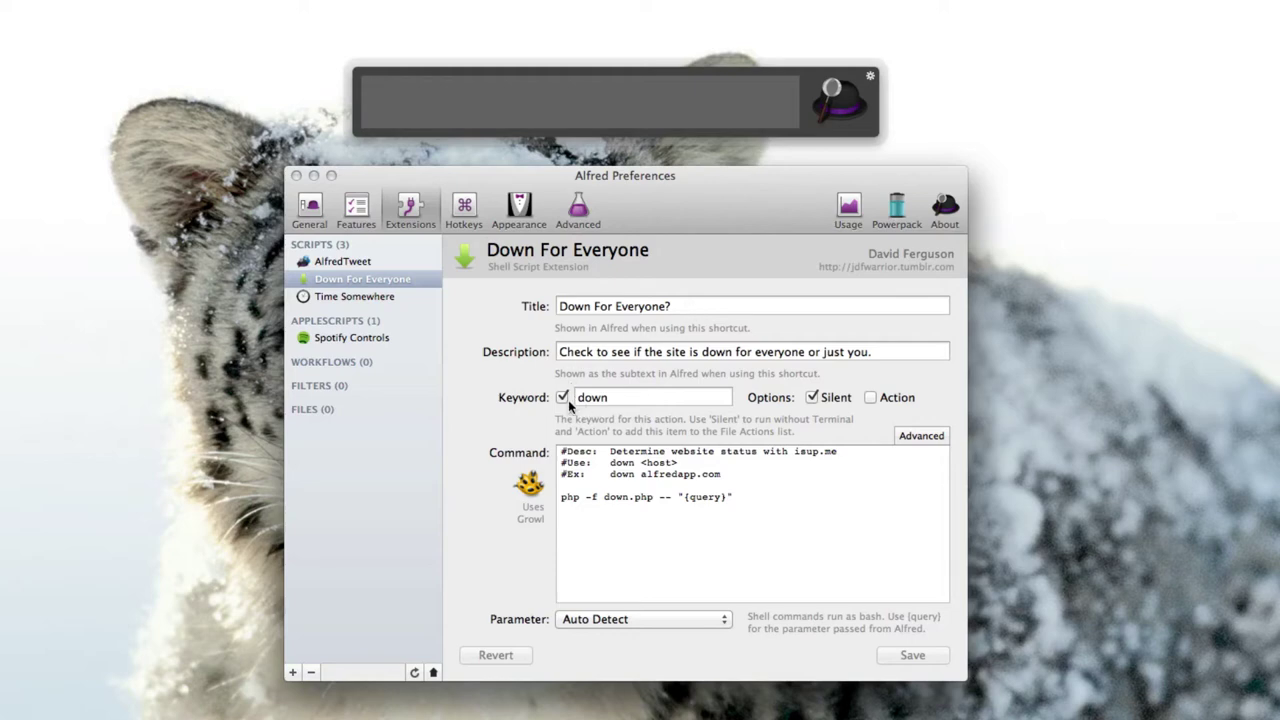
pyautogui.write('down google')
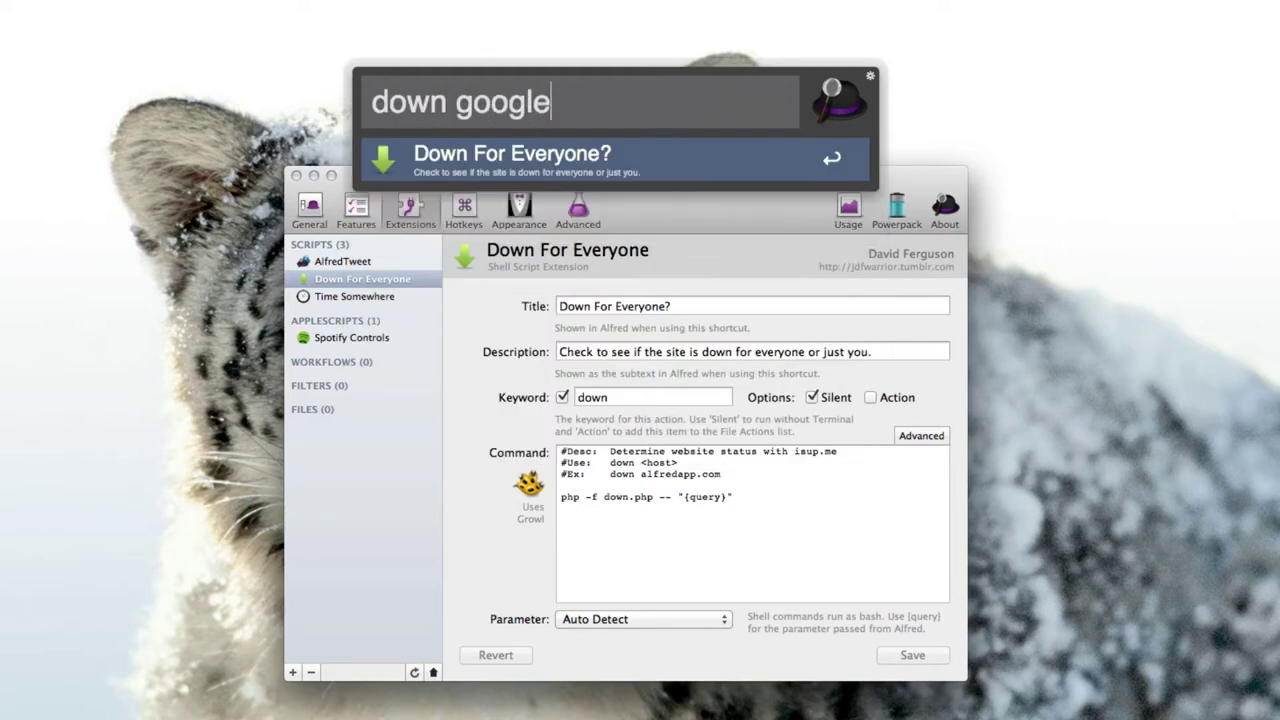
pyautogui.write('.com')
pyautogui.press('Return')
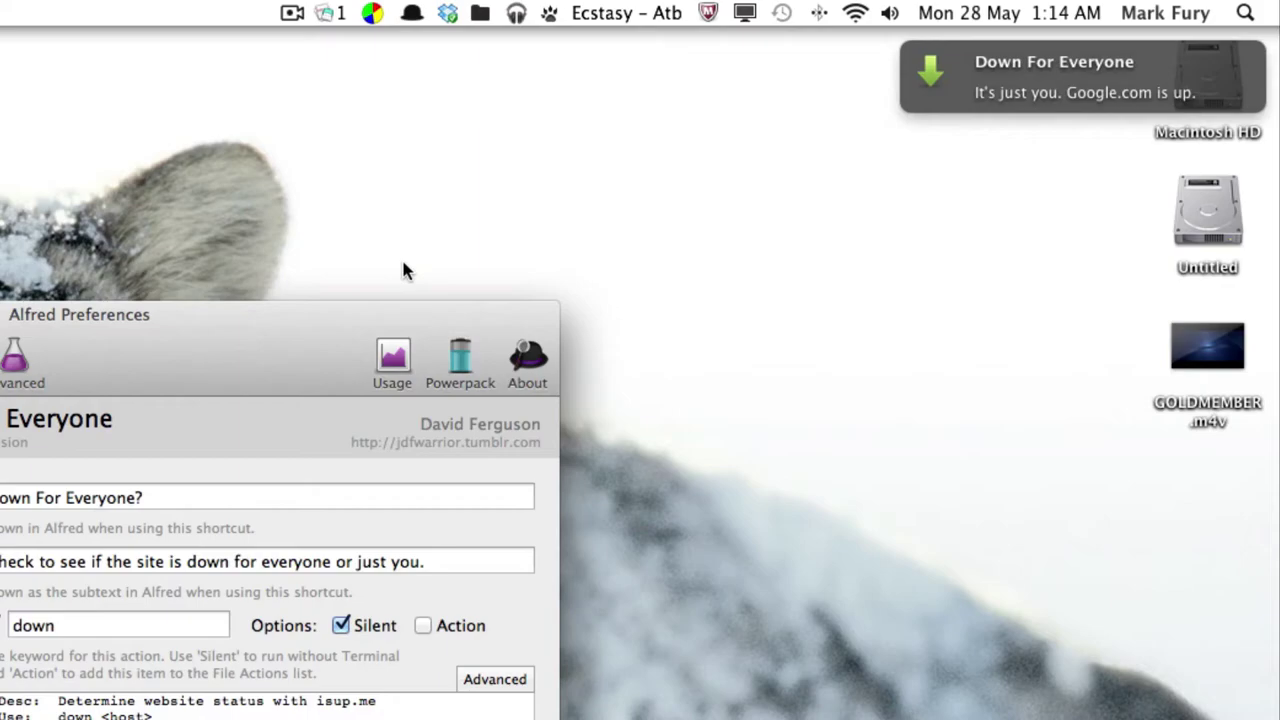
# Check that a made-up domain is down, close both notifications, and show Time Somewhere settings.
pyautogui.hotkey('alt', 'space')
pyautogui.write('down ')
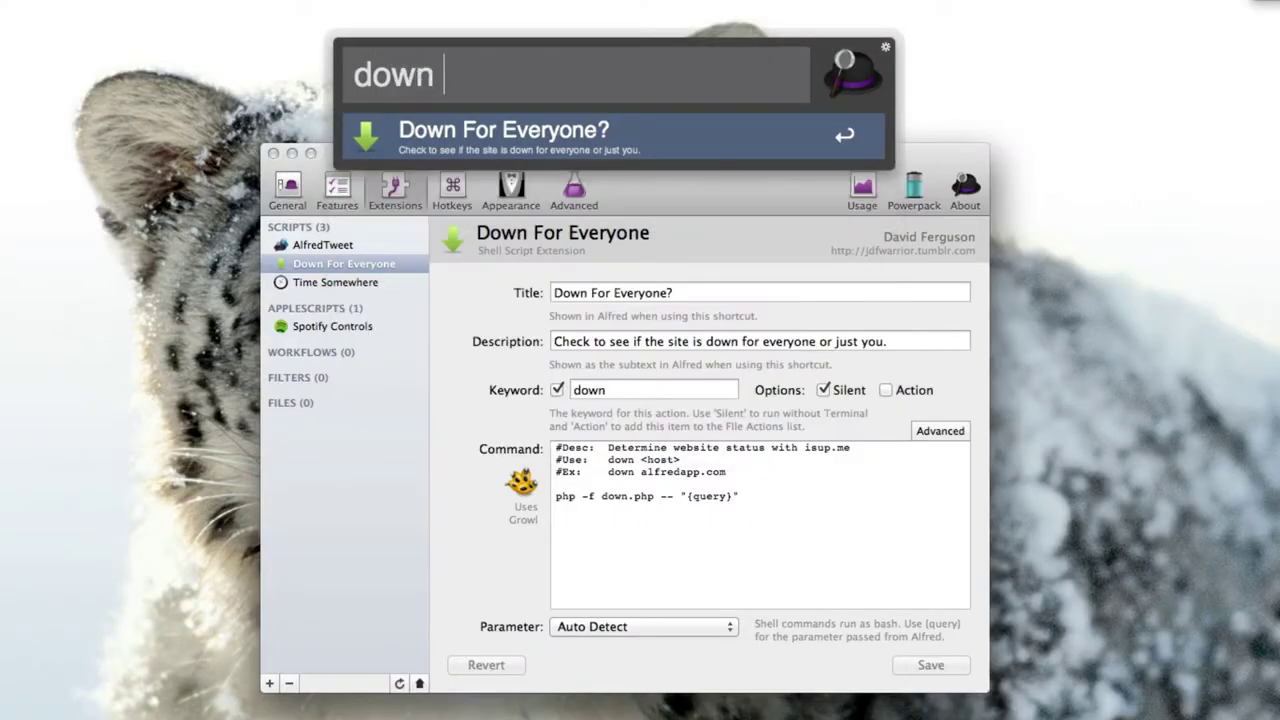
pyautogui.write('dfsfgdffdhdtdhthddh.com')
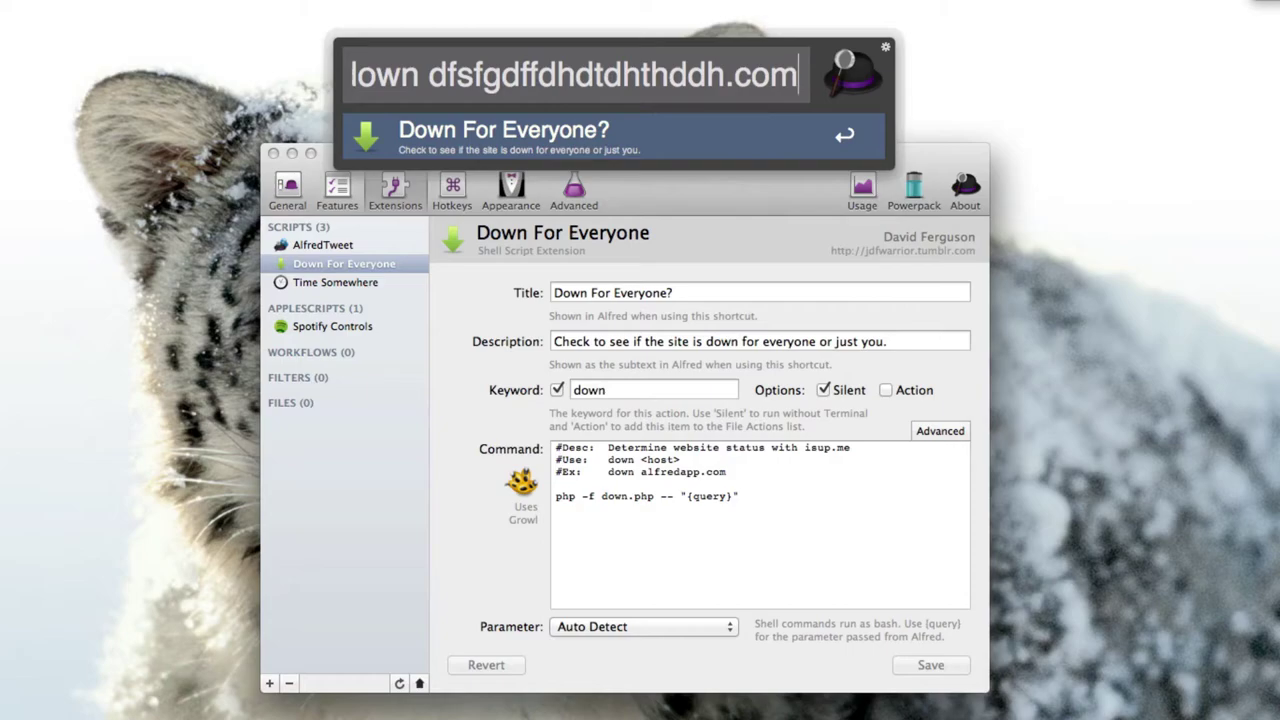
pyautogui.press('Return')
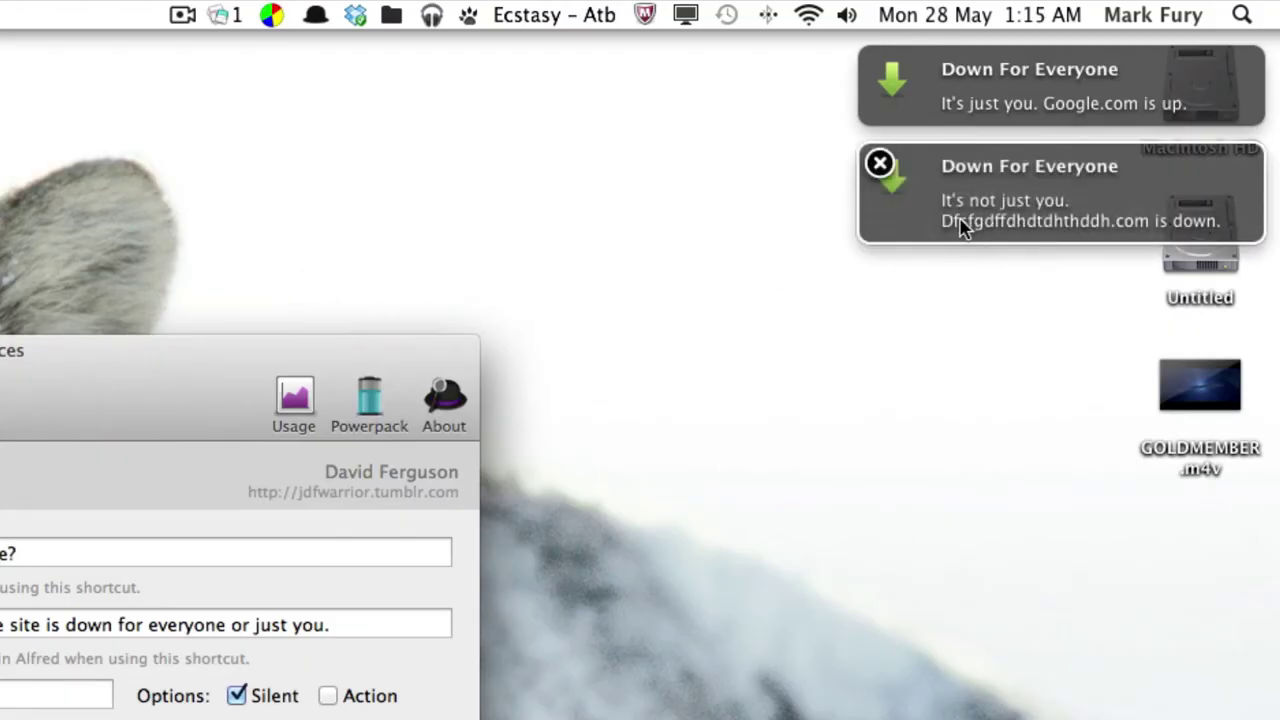
pyautogui.click(879, 163)
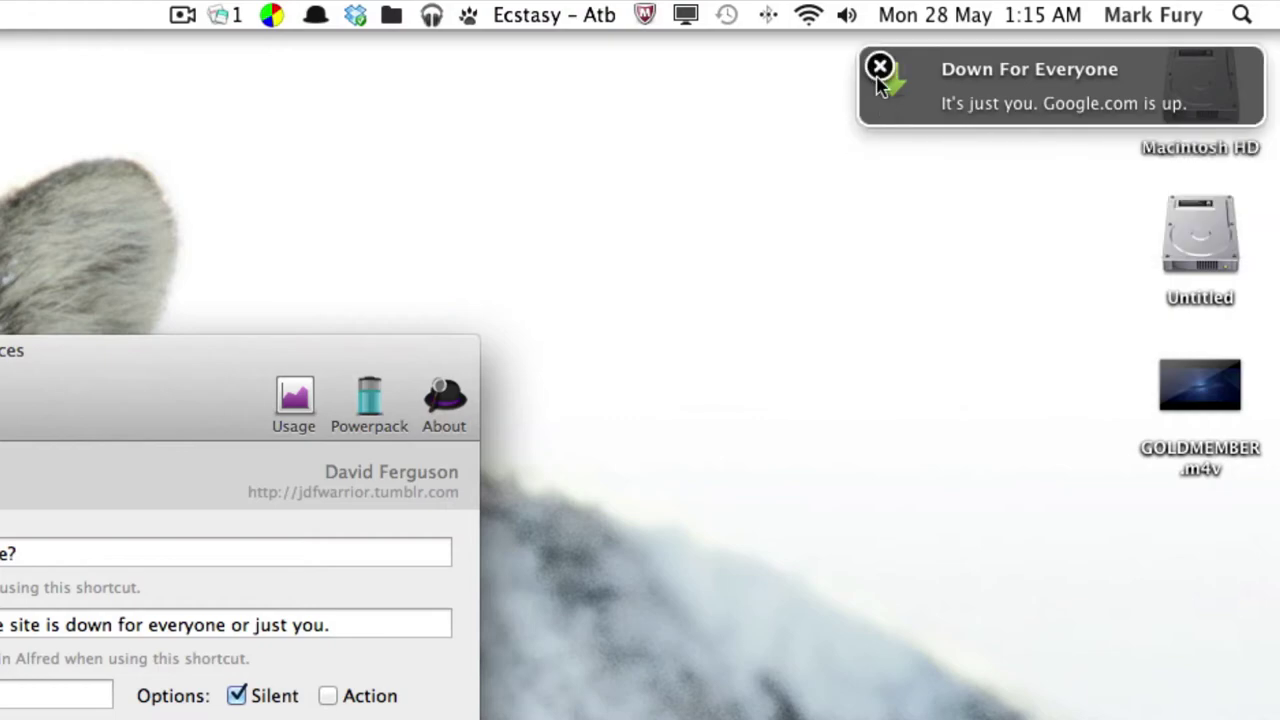
pyautogui.click(879, 72)
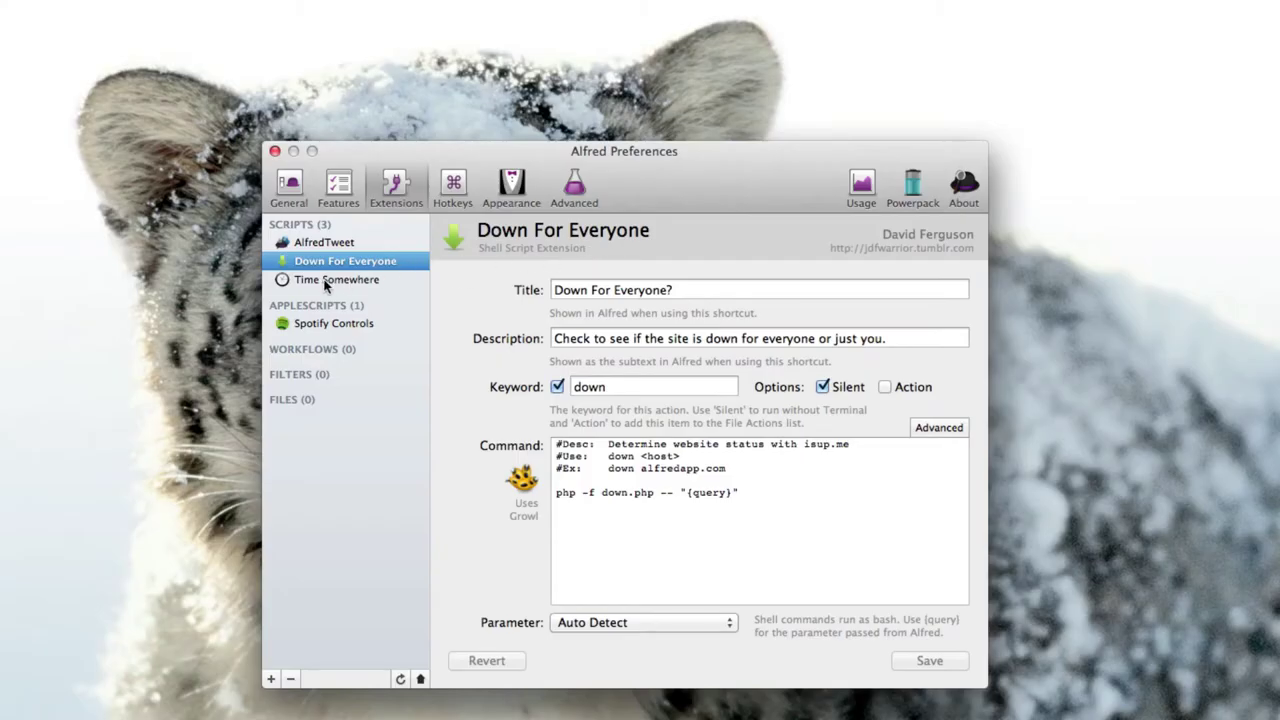
pyautogui.click(326, 282)
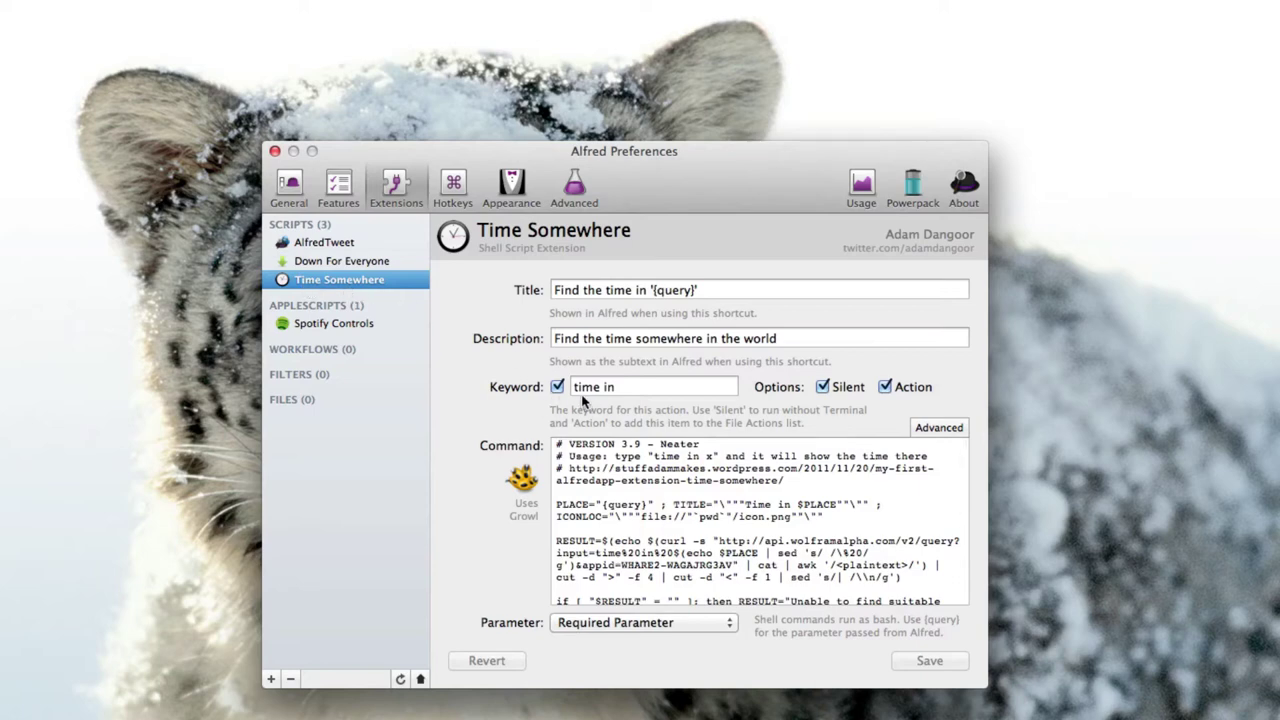
# Look up 'time in new york' (11:15 am EDT), dismiss it, and open Spotify Controls settings.
pyautogui.hotkey('alt', 'space')
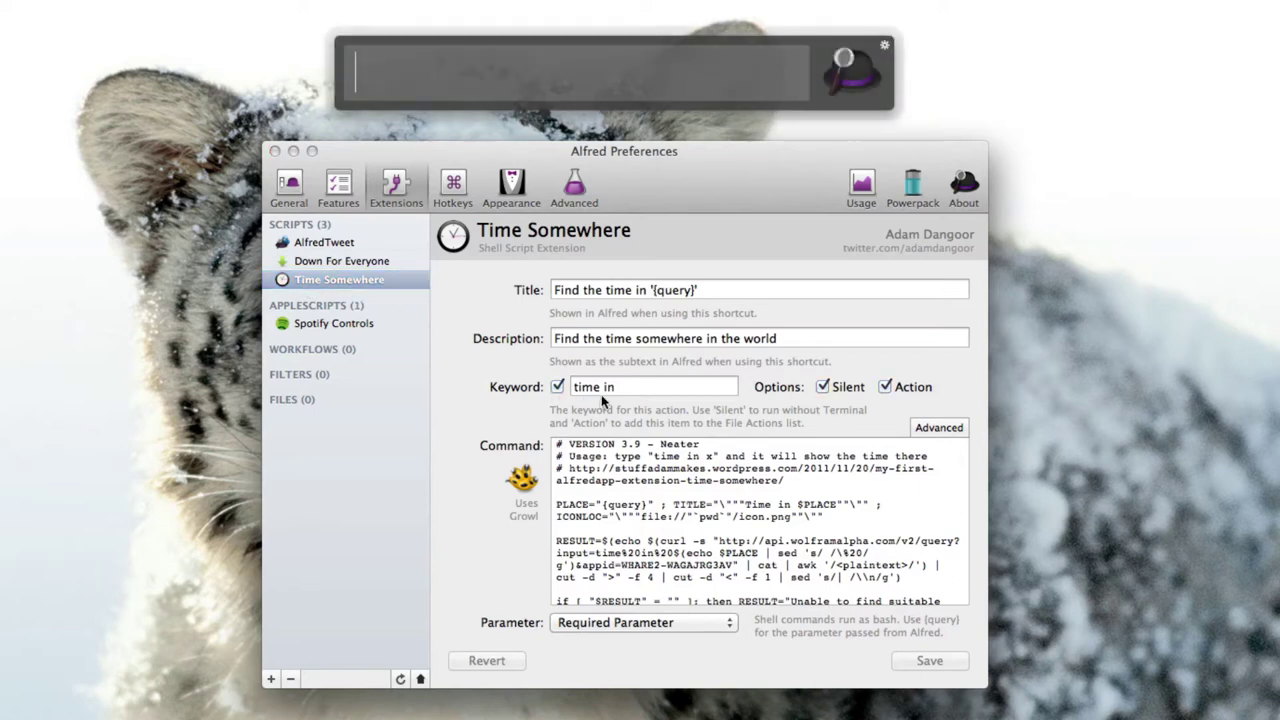
pyautogui.write('time in')
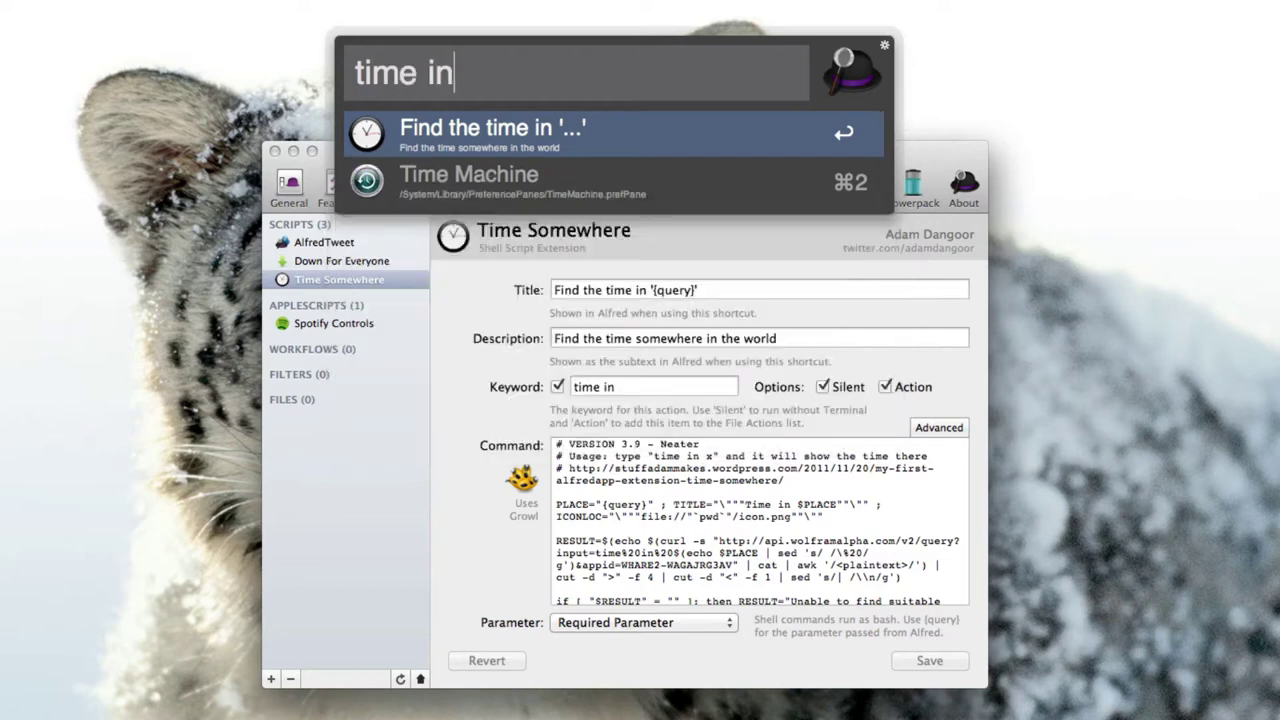
pyautogui.write(' new york')
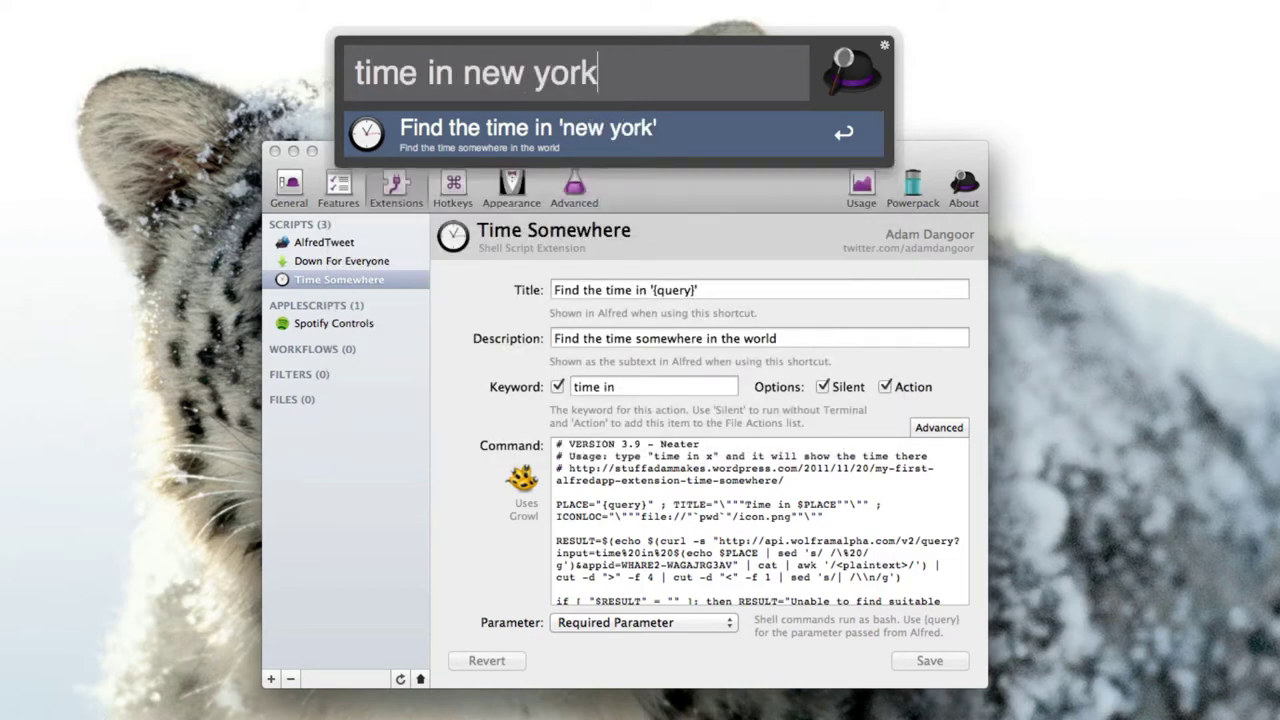
pyautogui.press('Return')
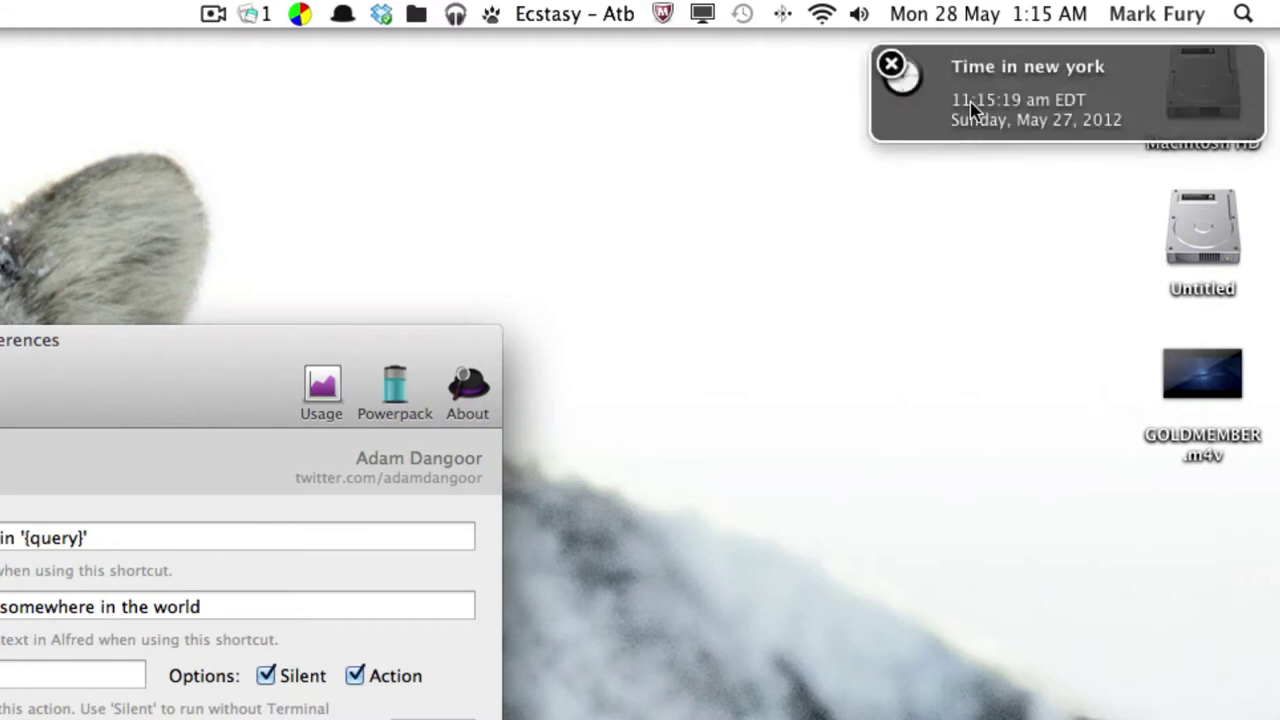
pyautogui.click(891, 66)
pyautogui.click(345, 336)
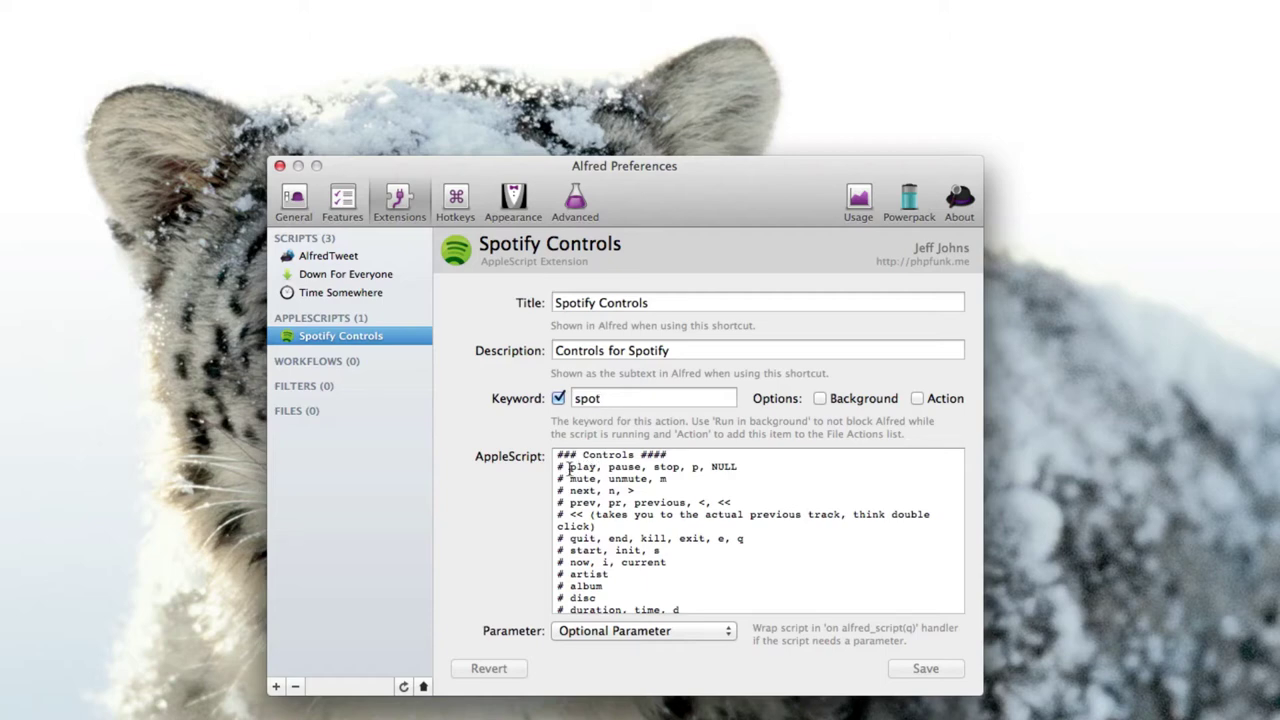
# Browse the AppleScript commands, then run 'spot now' in Alfred to show Ecstasy by Atb.
pyautogui.scroll(-2, 591, 512)
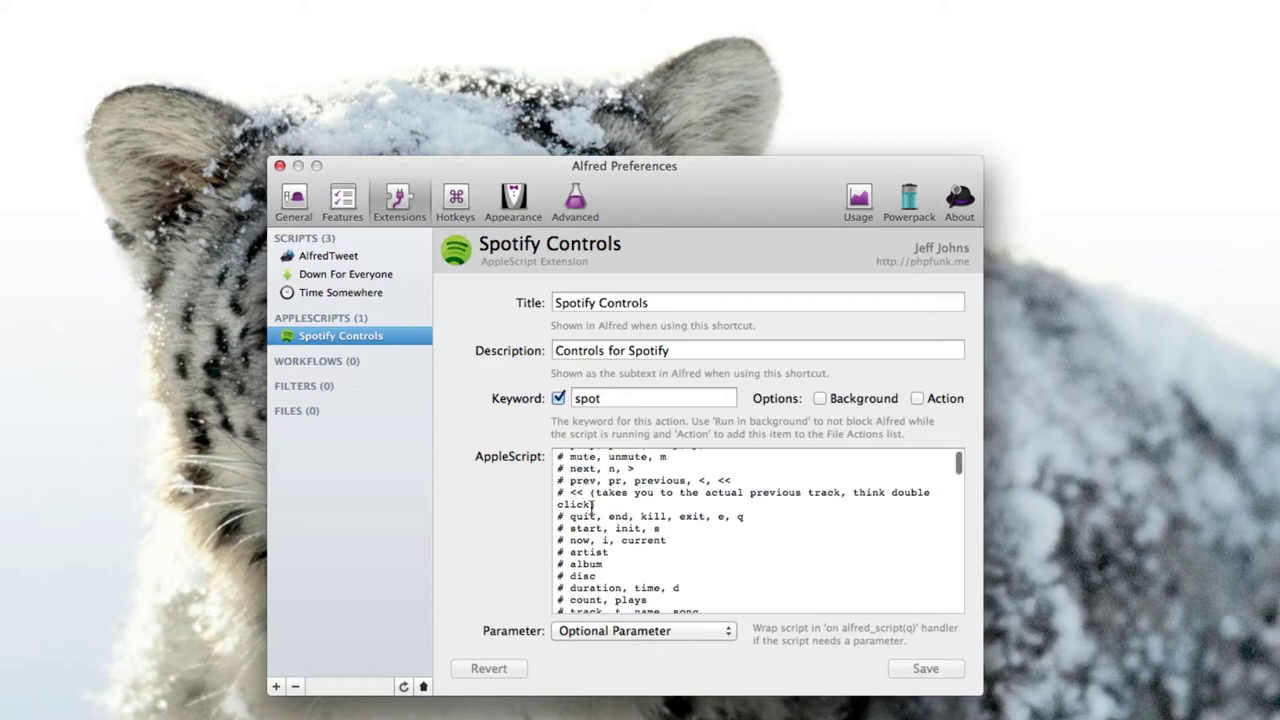
pyautogui.scroll(-1, 593, 502)
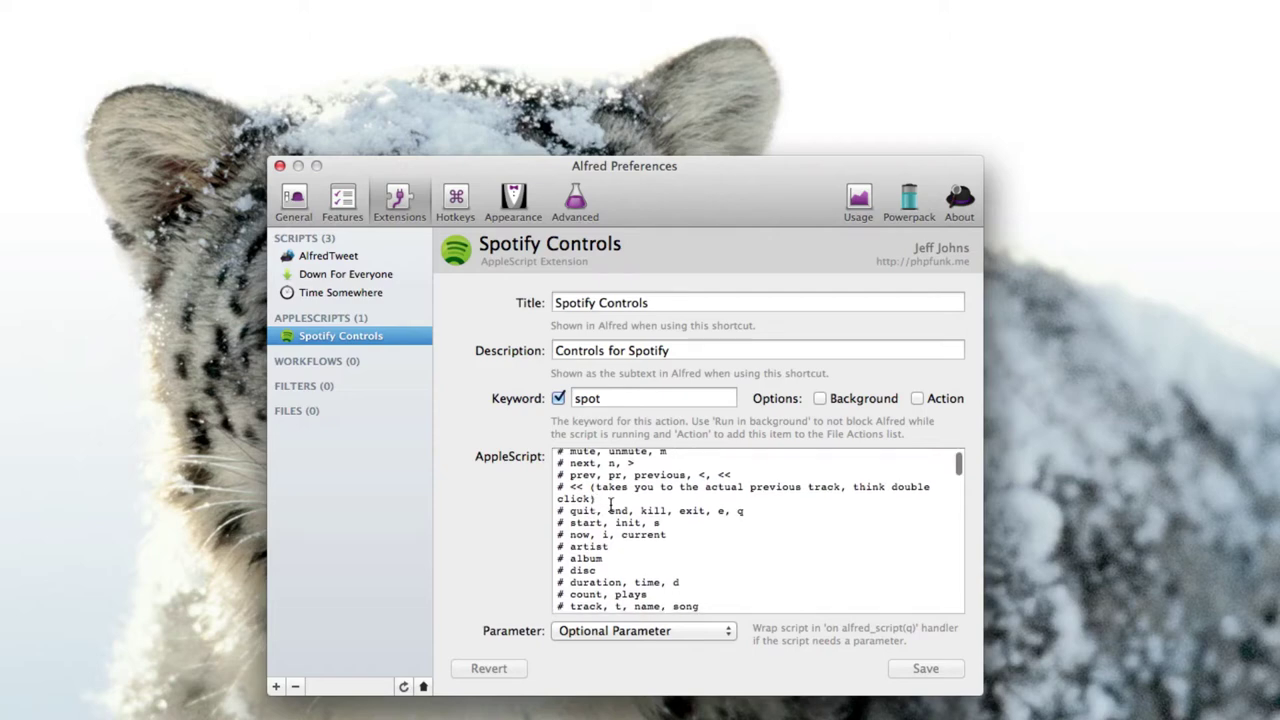
pyautogui.scroll(-1, 610, 503)
pyautogui.scroll(2, 641, 539)
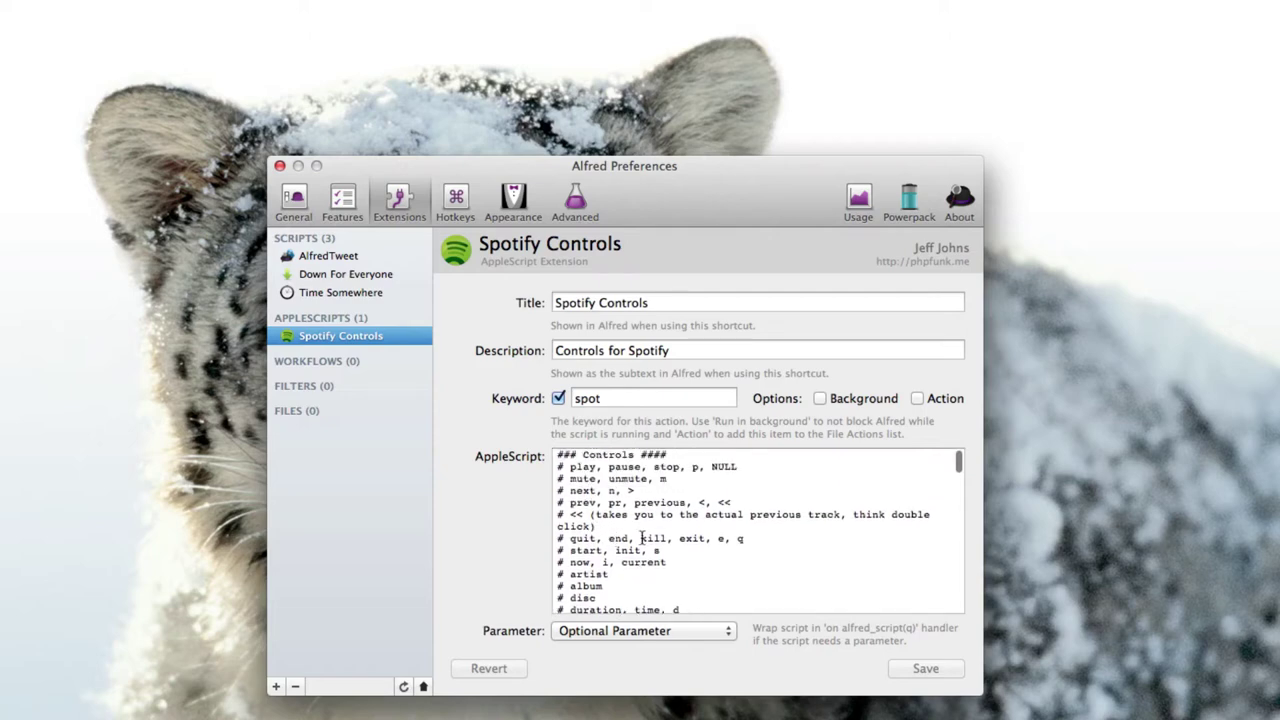
pyautogui.scroll(-1, 620, 510)
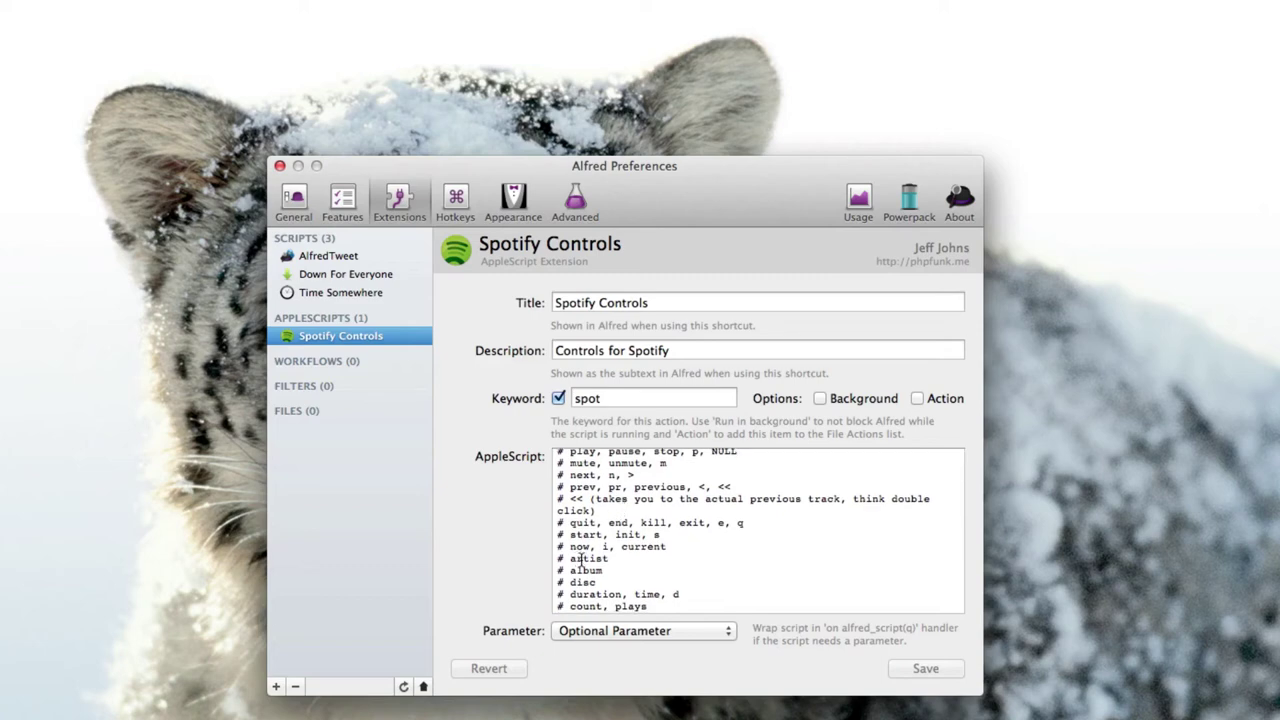
pyautogui.hotkey('alt', 'space')
pyautogui.write('spot no')
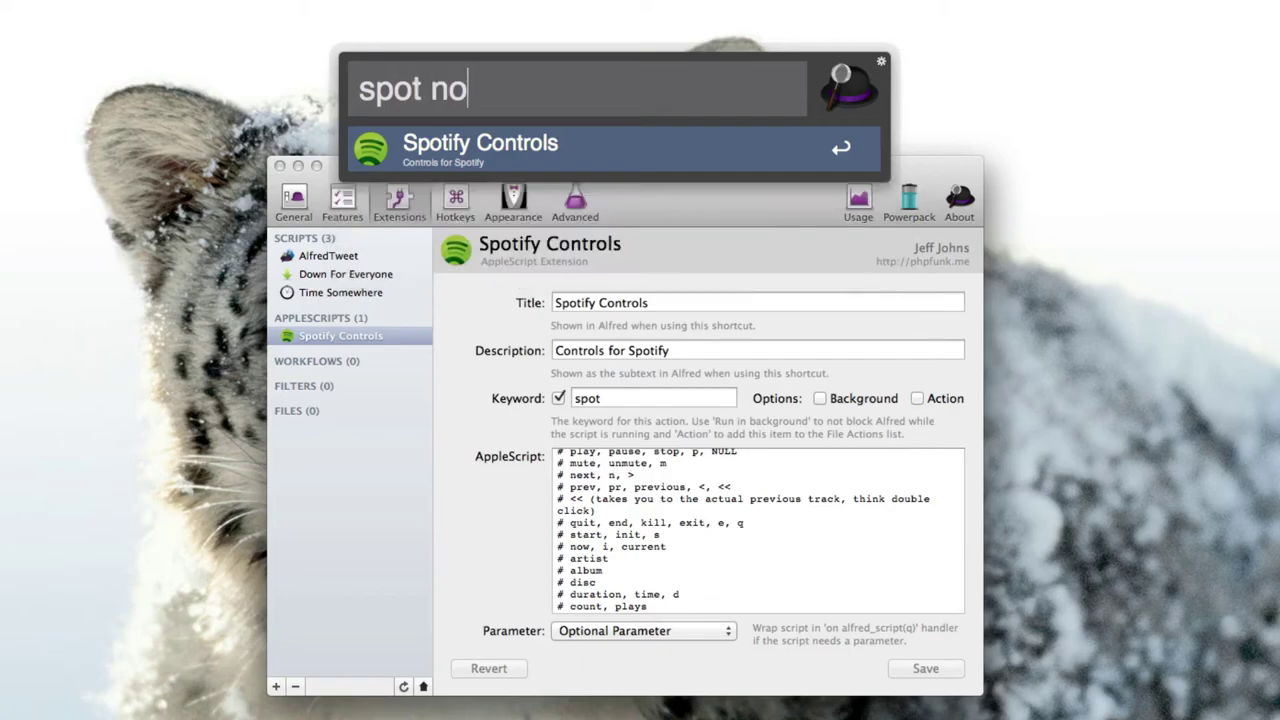
pyautogui.write('w')
pyautogui.press('Return')
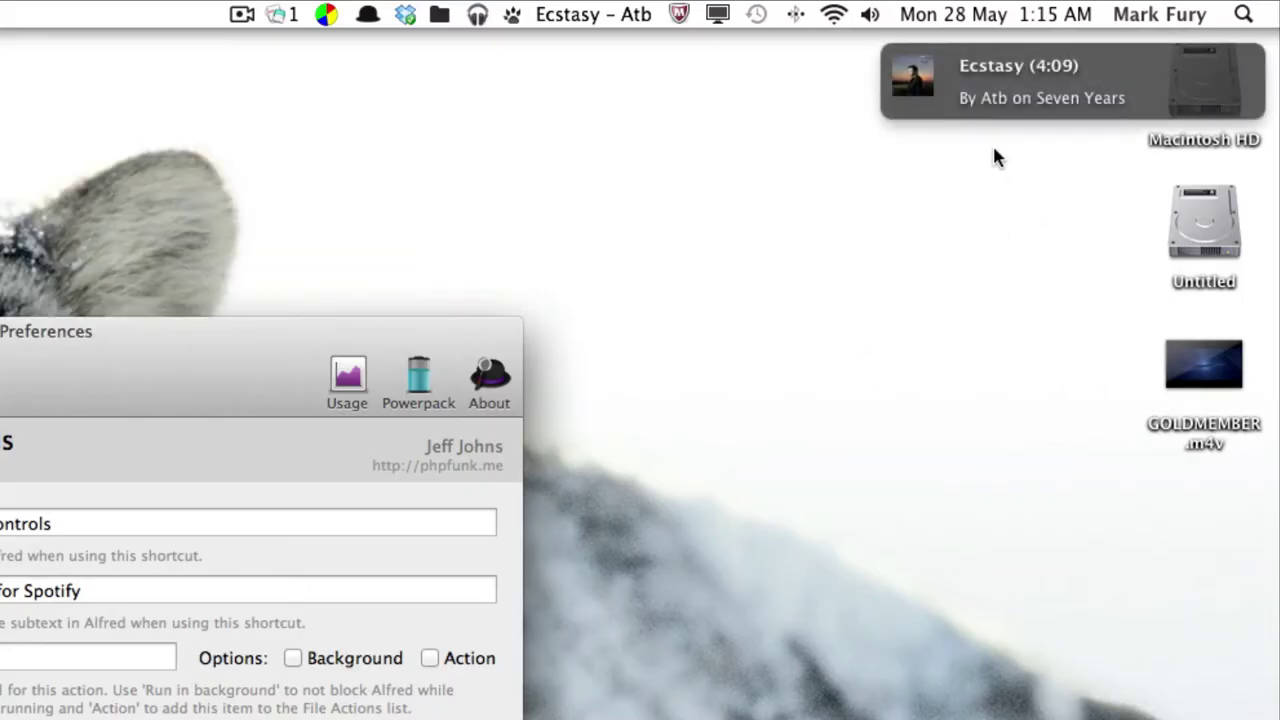
pyautogui.moveTo(966, 110)
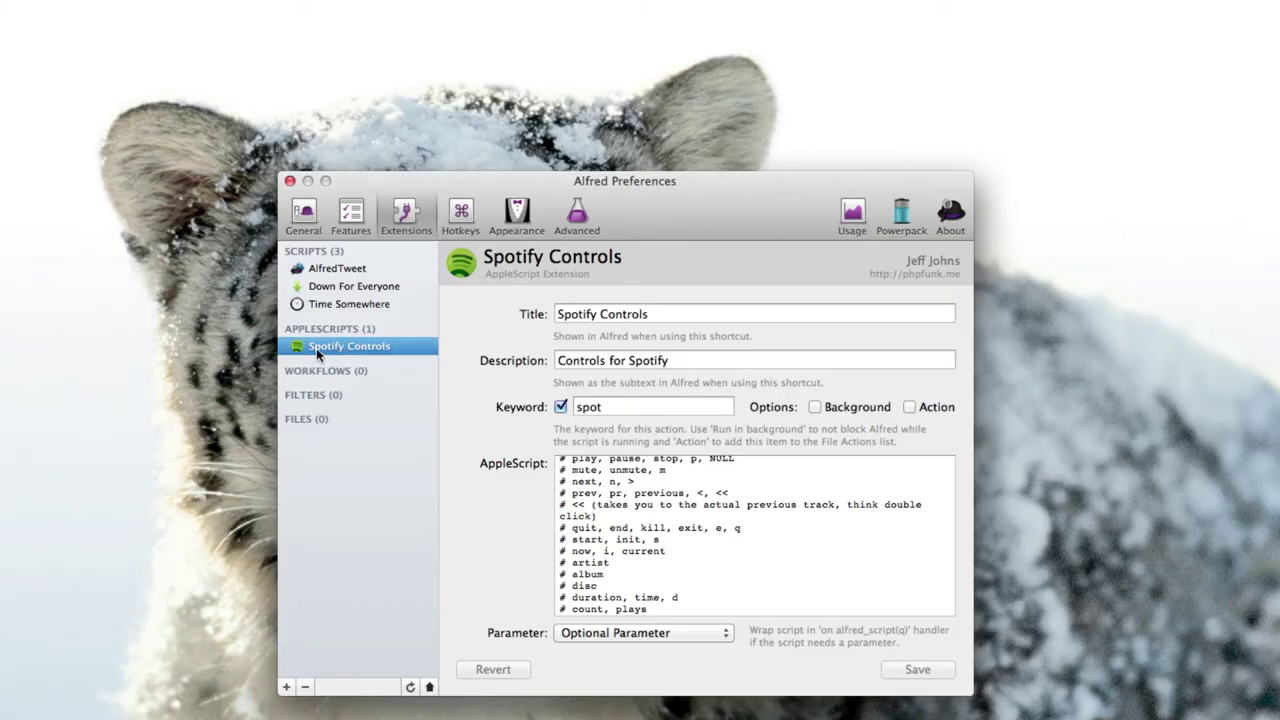
# Preview the Pistachio, OS X Lion, Dark and Light themes, then settle on Dark and Smooth.
pyautogui.click(468, 218)
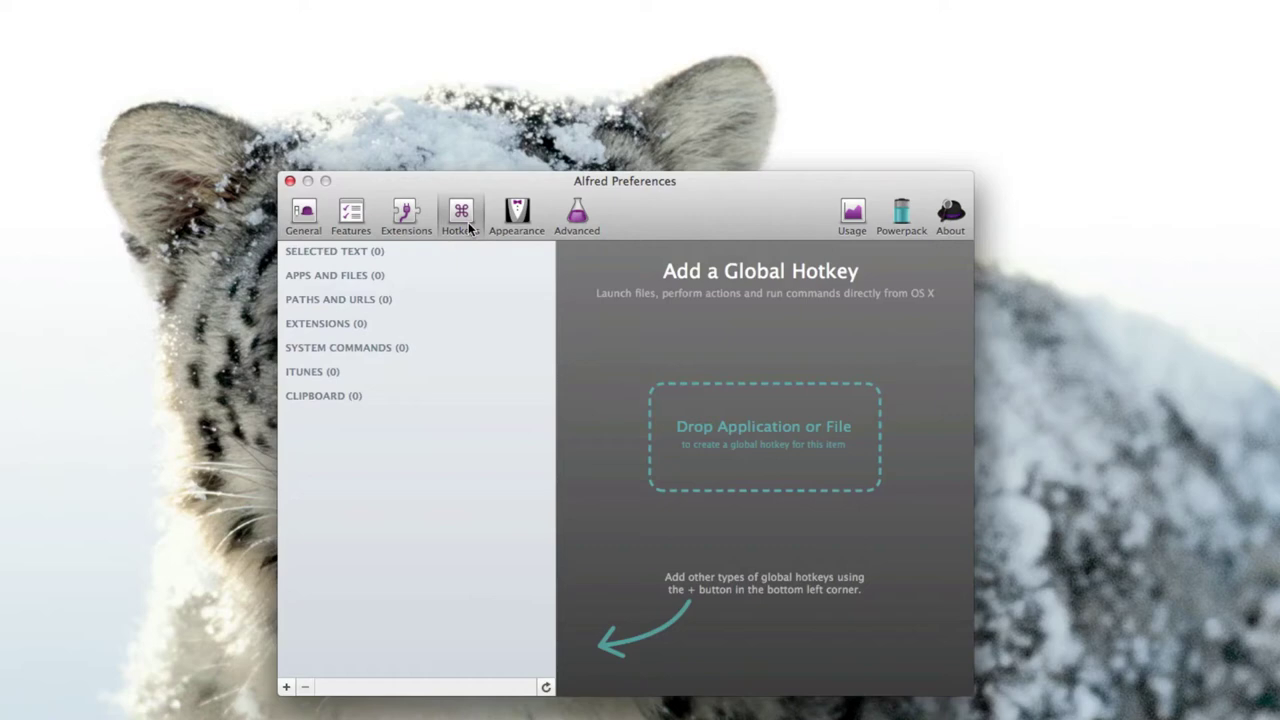
pyautogui.click(520, 213)
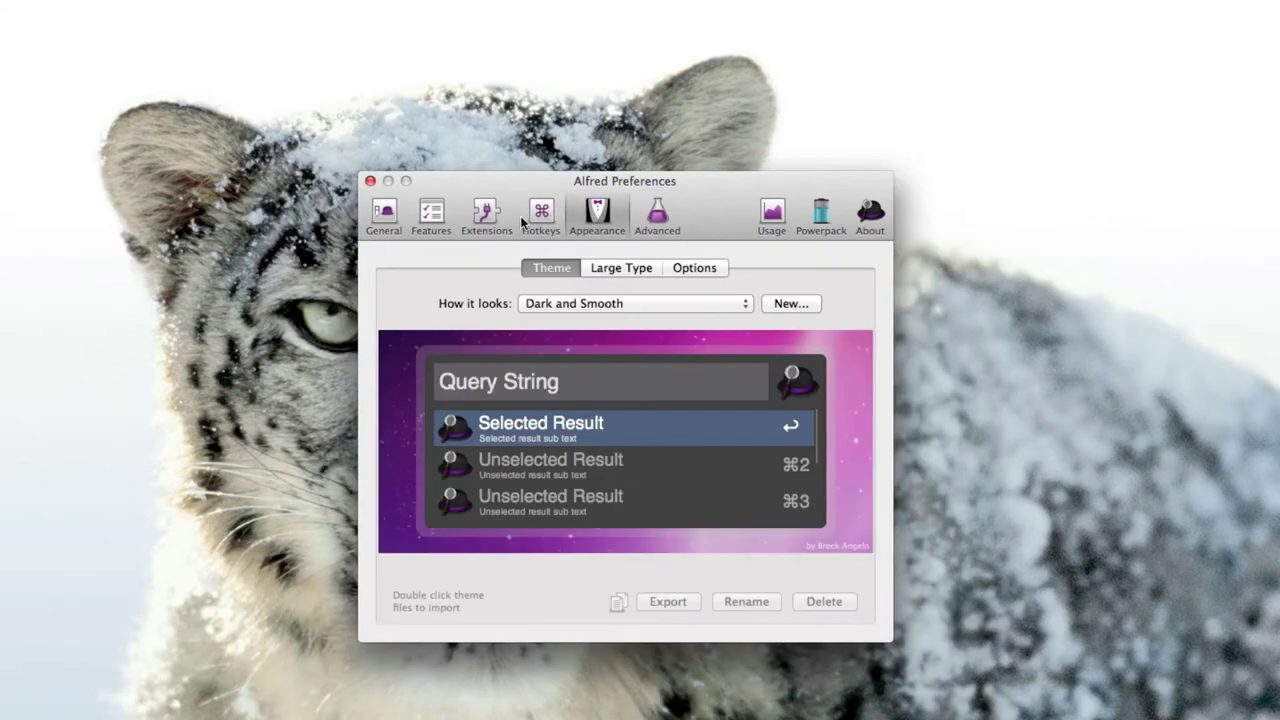
pyautogui.click(666, 303)
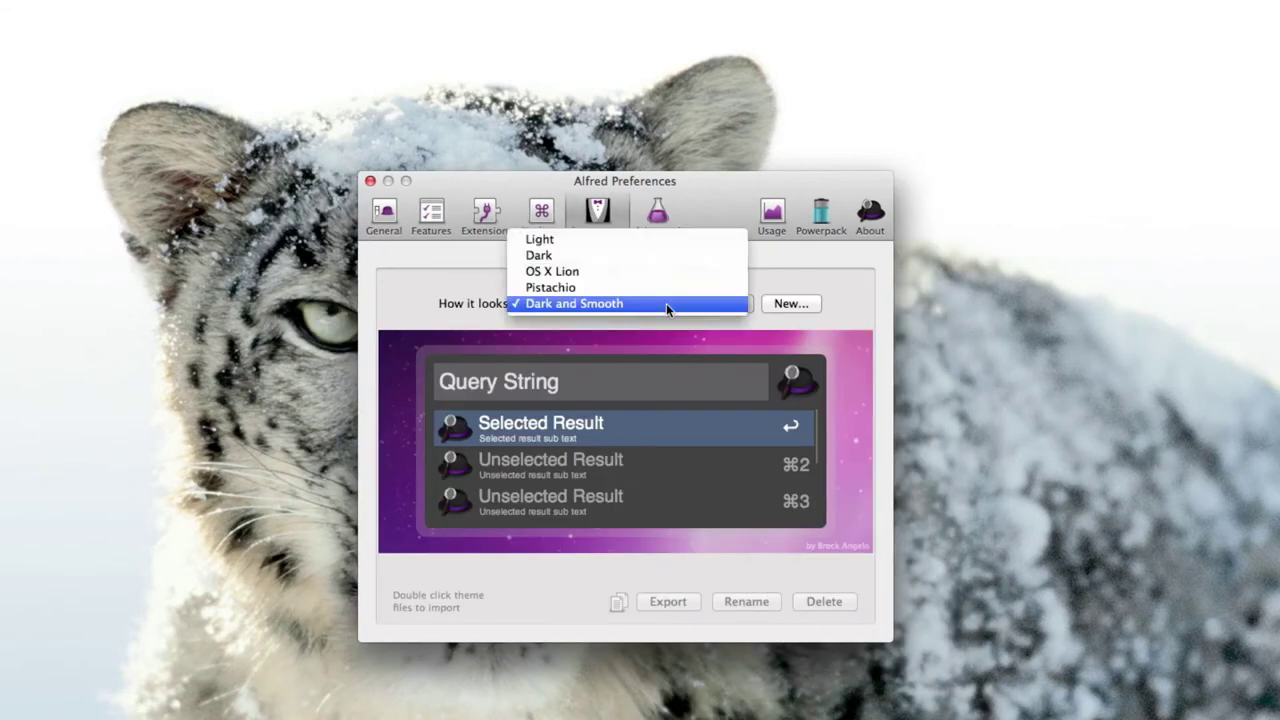
pyautogui.click(567, 287)
pyautogui.click(574, 306)
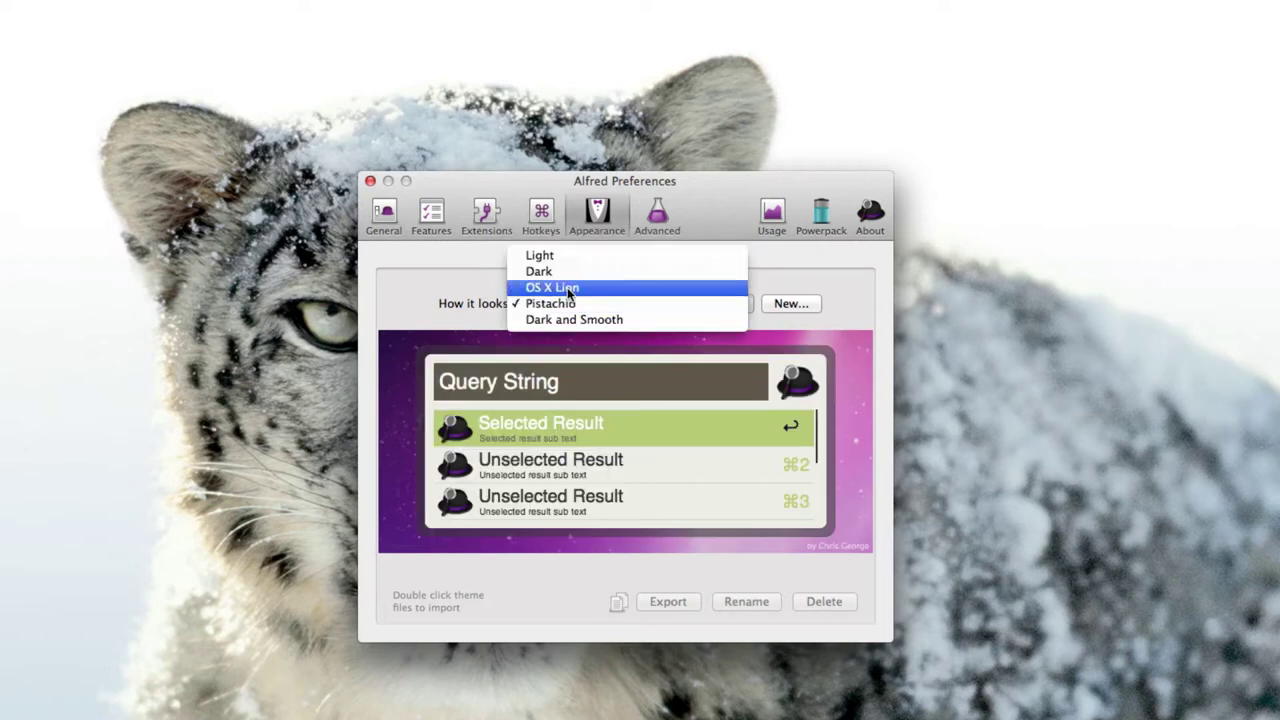
pyautogui.click(570, 287)
pyautogui.click(573, 306)
pyautogui.click(575, 310)
pyautogui.click(575, 304)
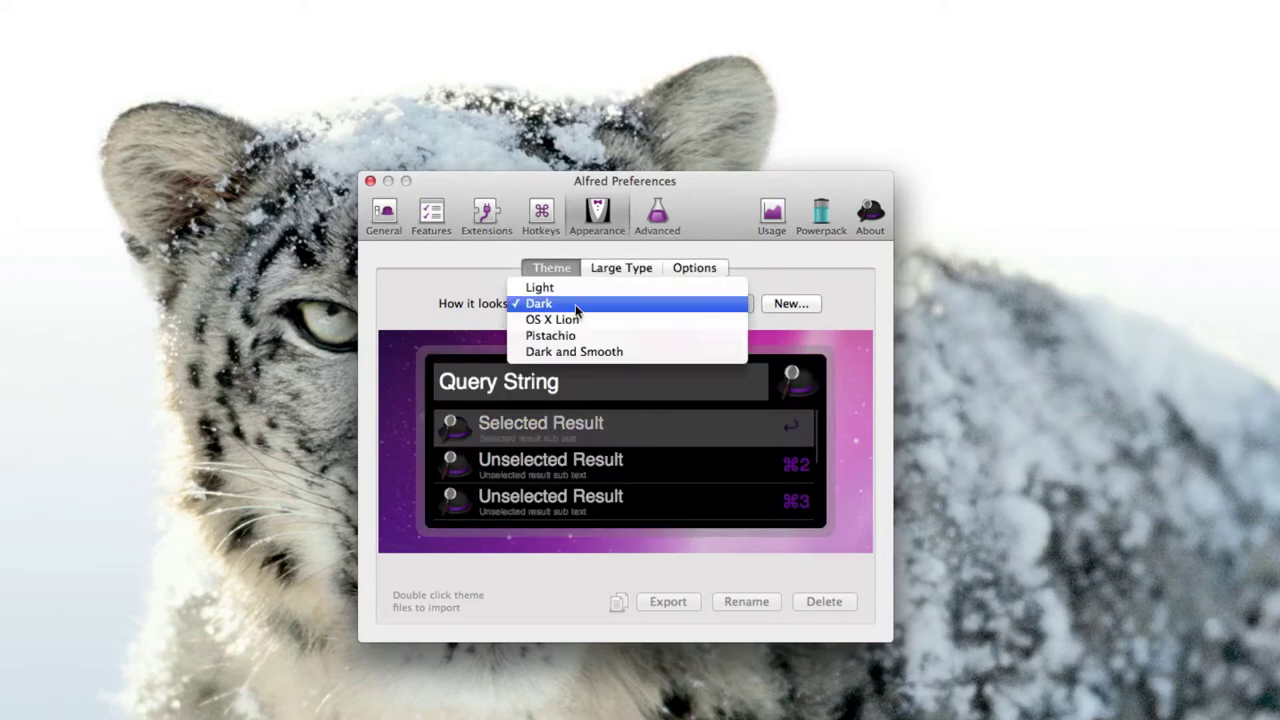
pyautogui.click(575, 287)
pyautogui.click(575, 302)
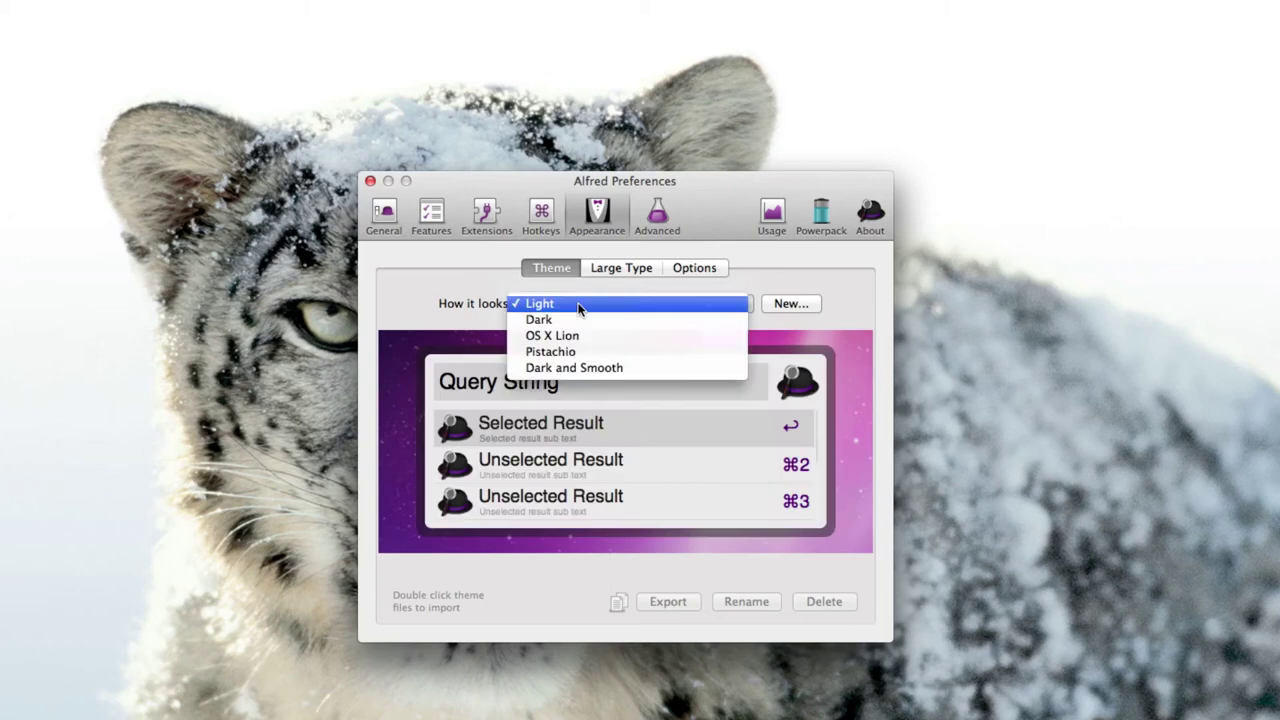
pyautogui.click(570, 368)
# Tour the Large Type, Advanced, General, Features and Extensions panes, ending on AlfredTweet.
pyautogui.click(616, 270)
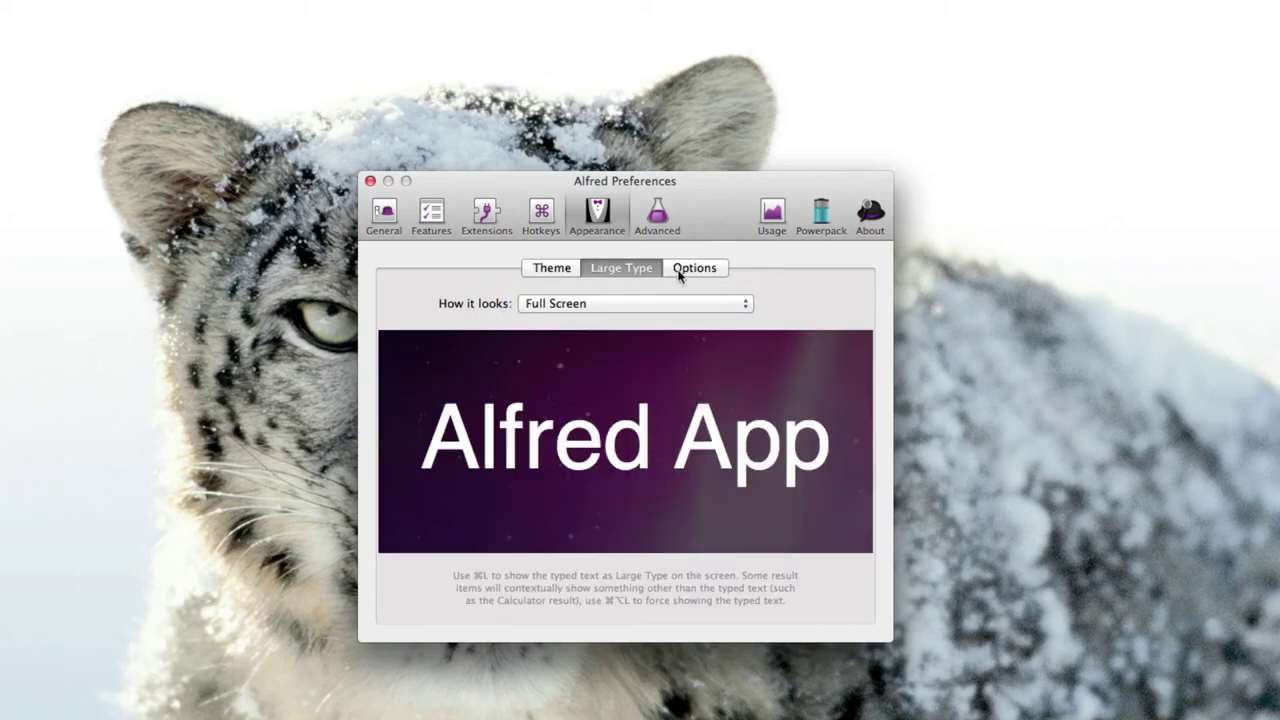
pyautogui.click(679, 271)
pyautogui.click(543, 266)
pyautogui.click(657, 228)
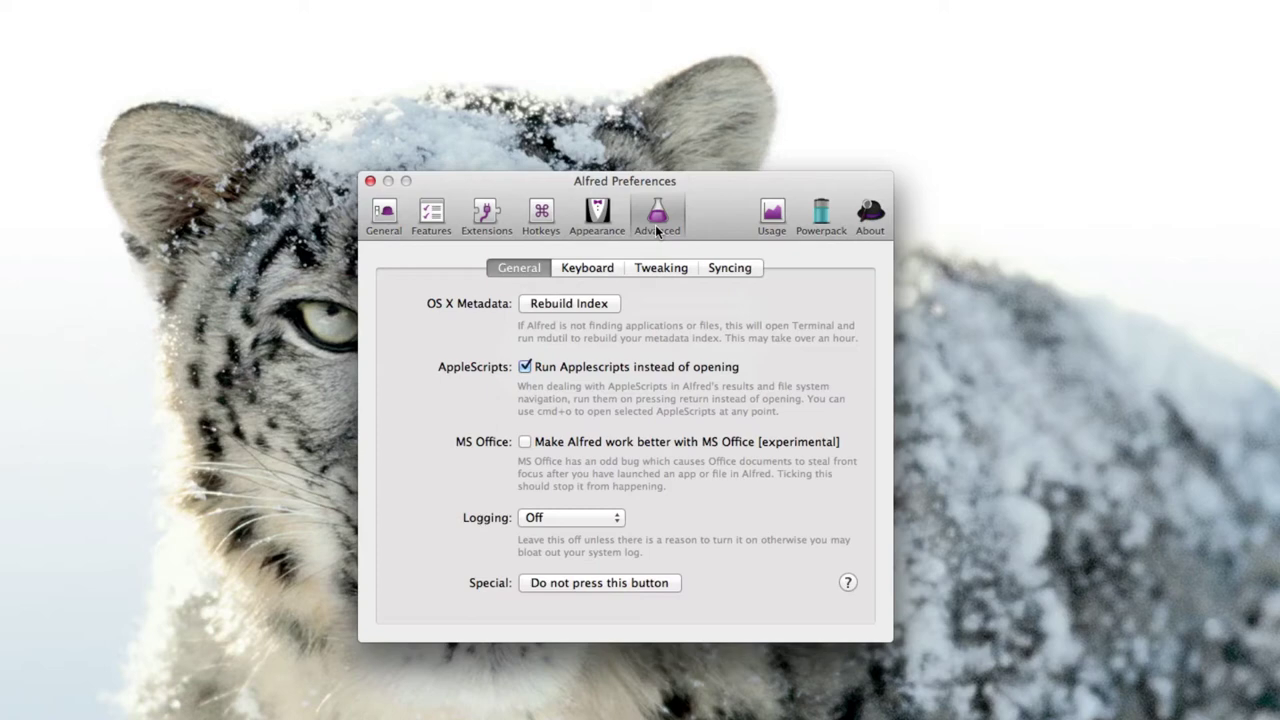
pyautogui.click(400, 225)
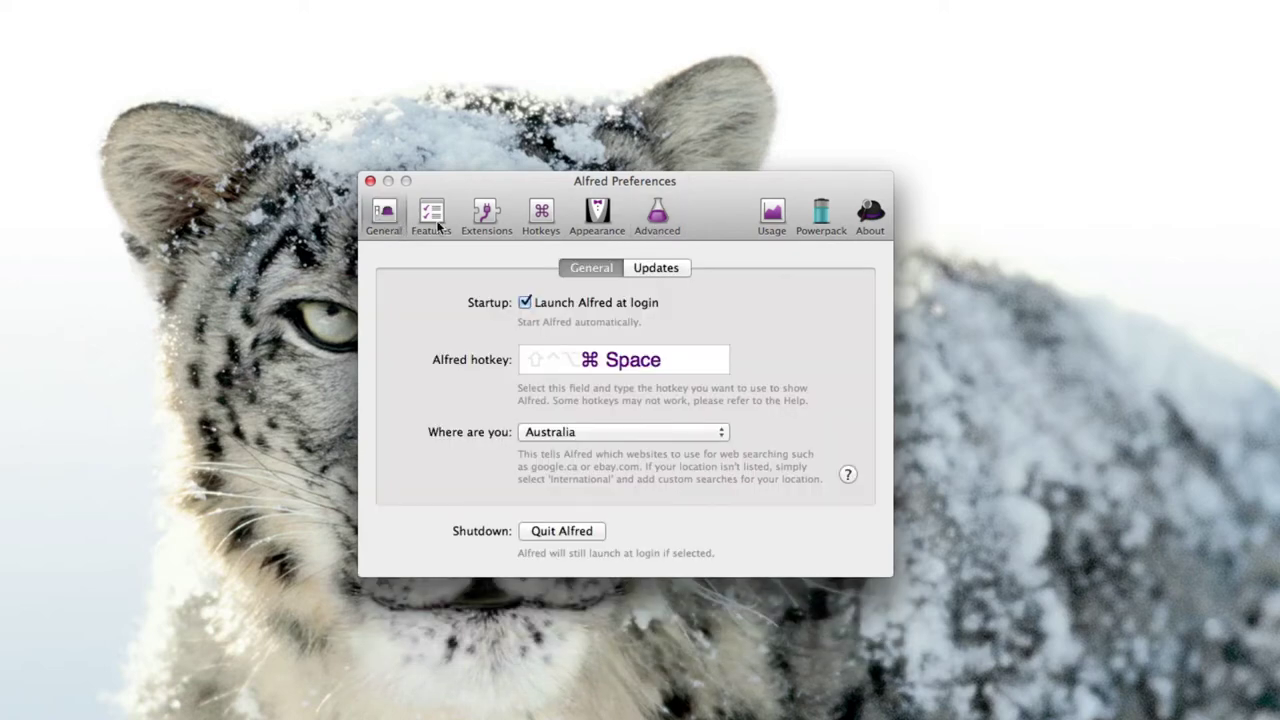
pyautogui.click(436, 222)
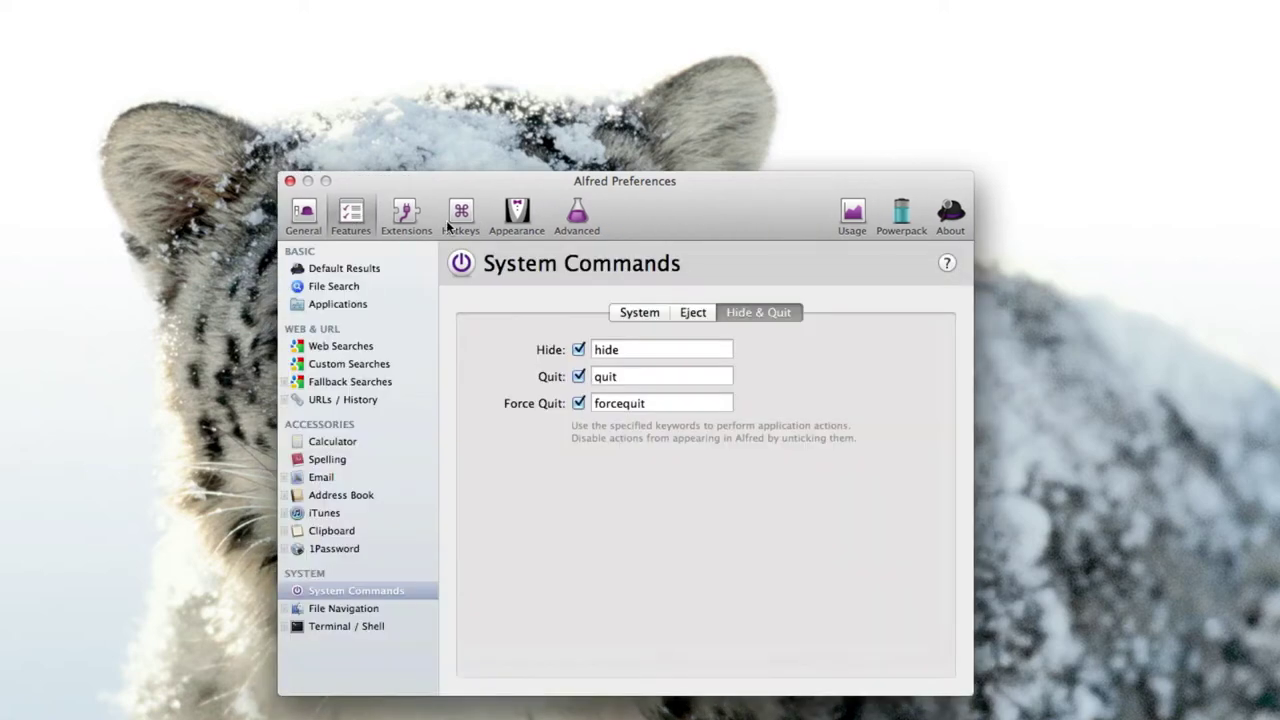
pyautogui.click(405, 215)
pyautogui.click(335, 270)
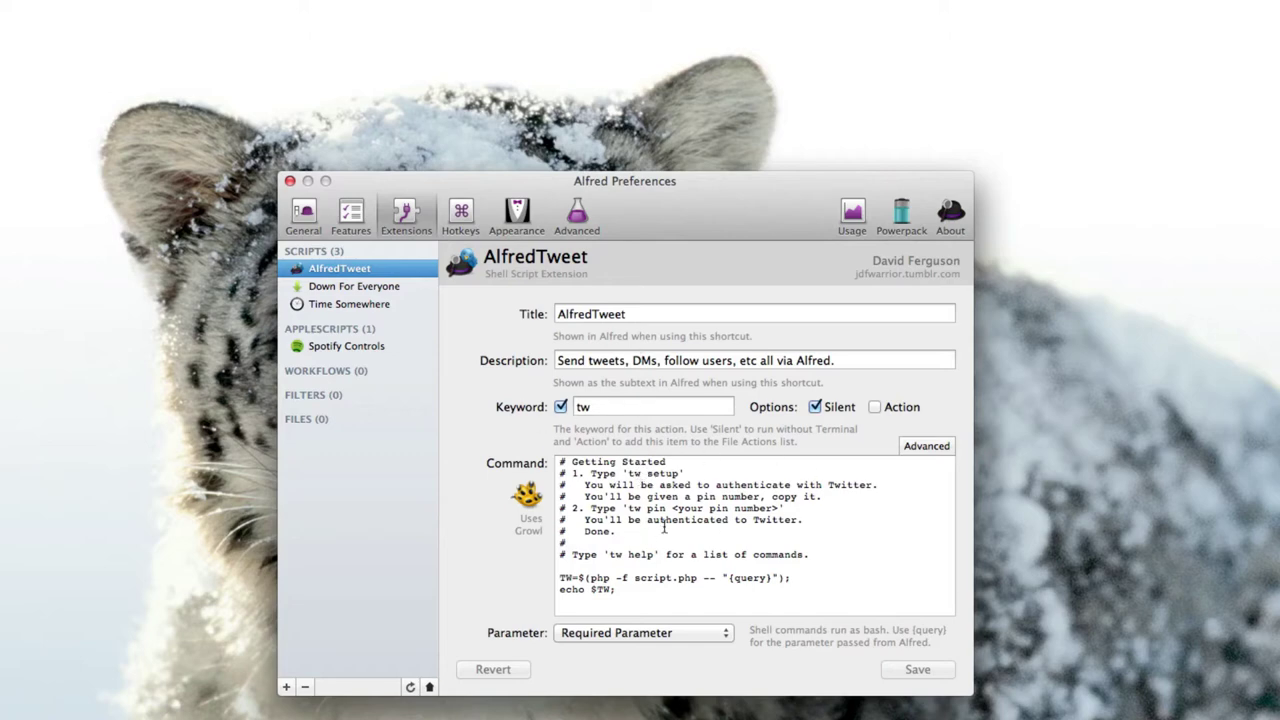
pyautogui.hotkey('alt', 'space')
pyautogui.write('tw m')
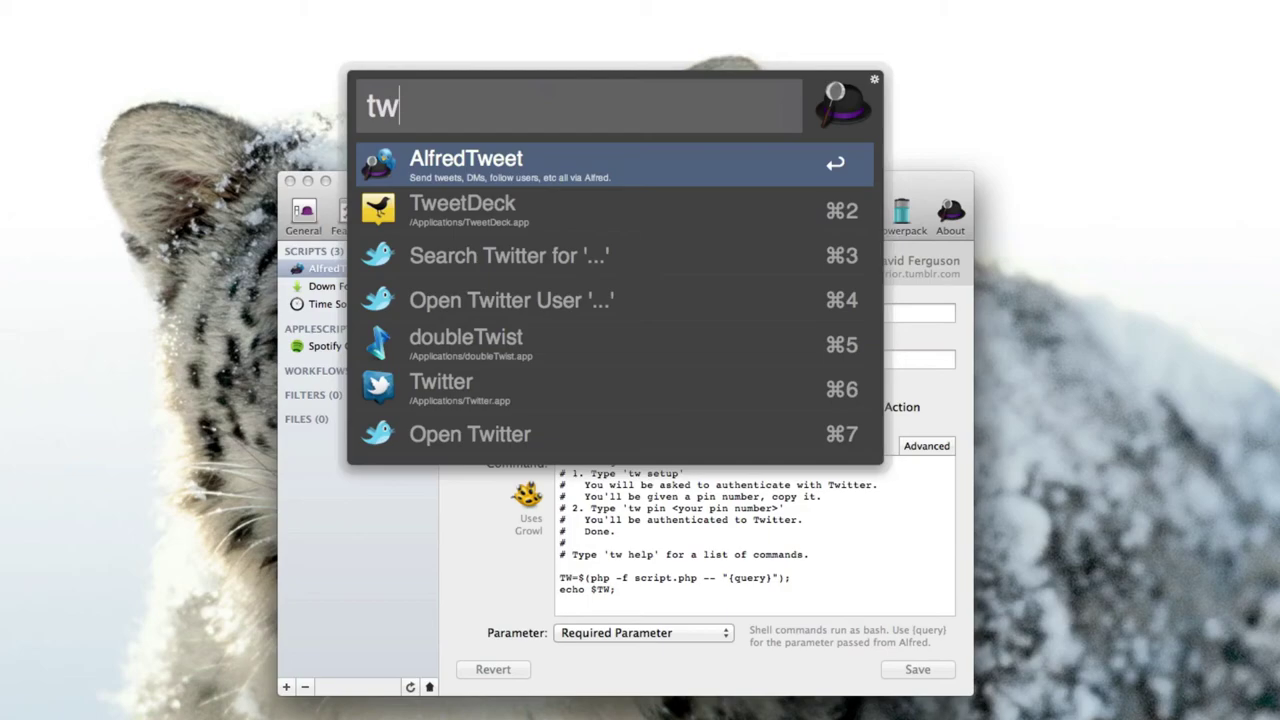
pyautogui.write('ention')
pyautogui.press('Return')
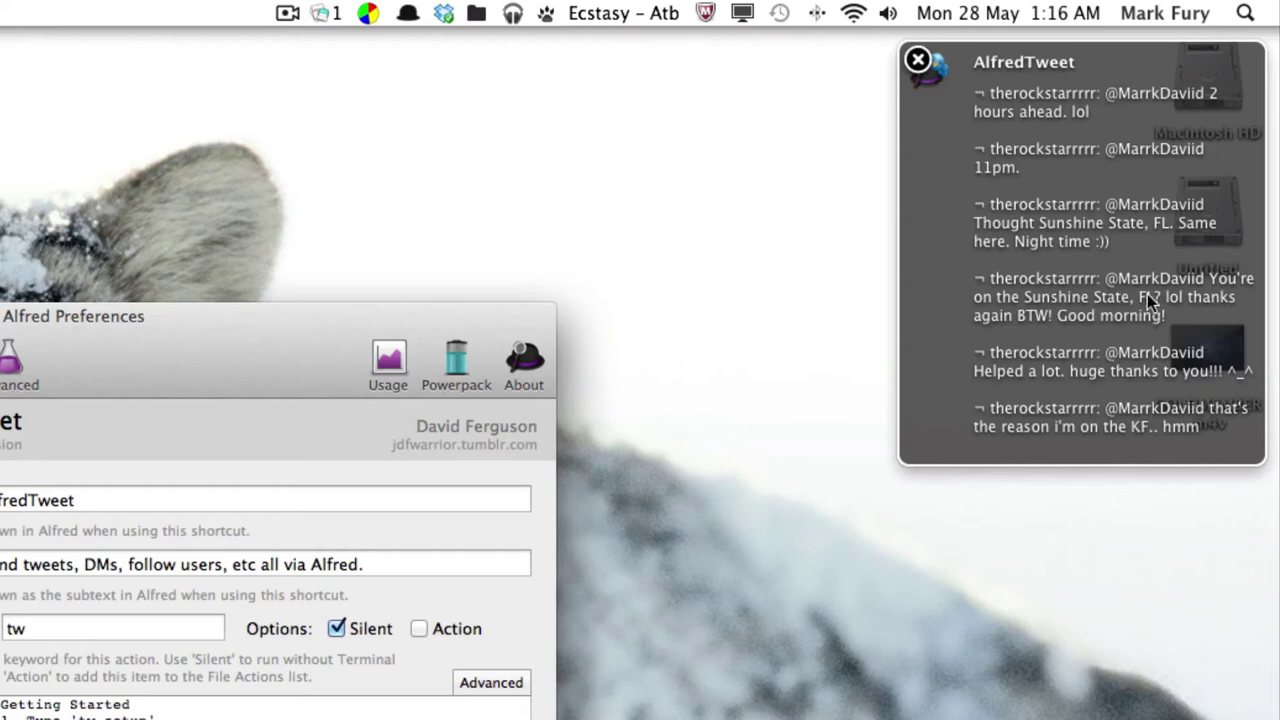
pyautogui.click(919, 61)
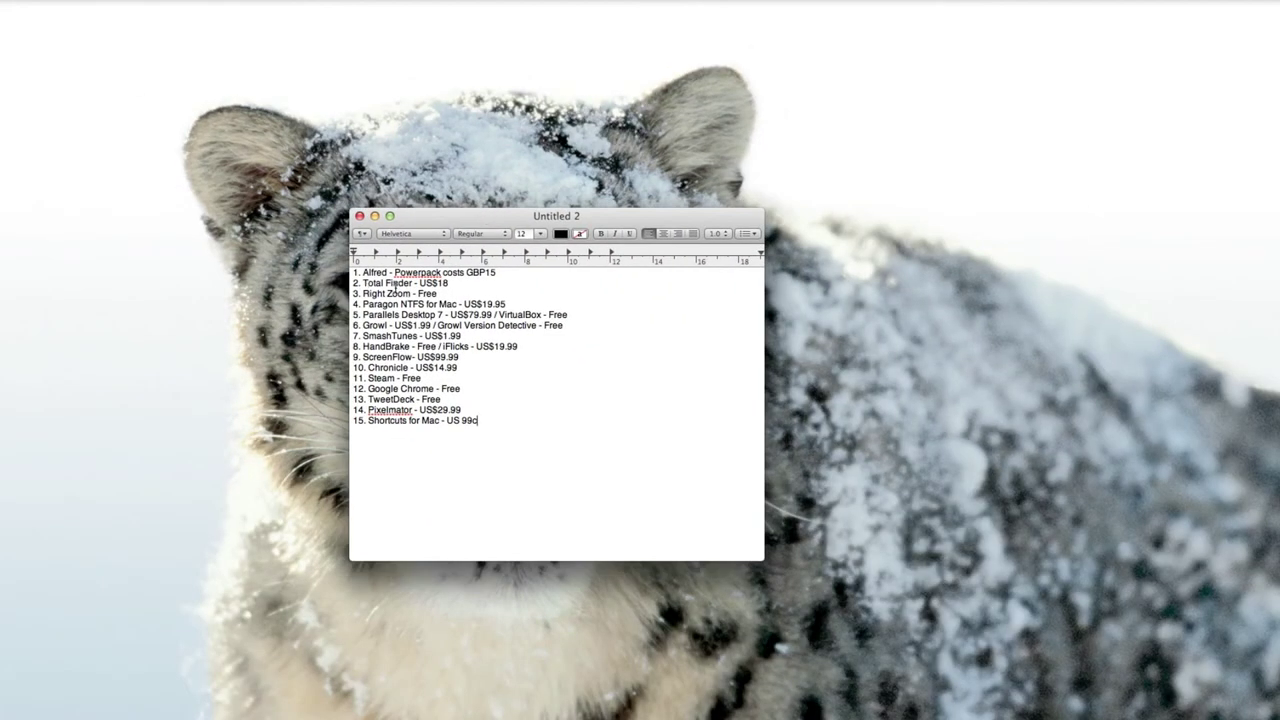
# Bring up a TotalFinder window of the home folder and drag it into place.
pyautogui.press('super+Tab')
pyautogui.moveTo(317, 171); pyautogui.dragTo(494, 143)
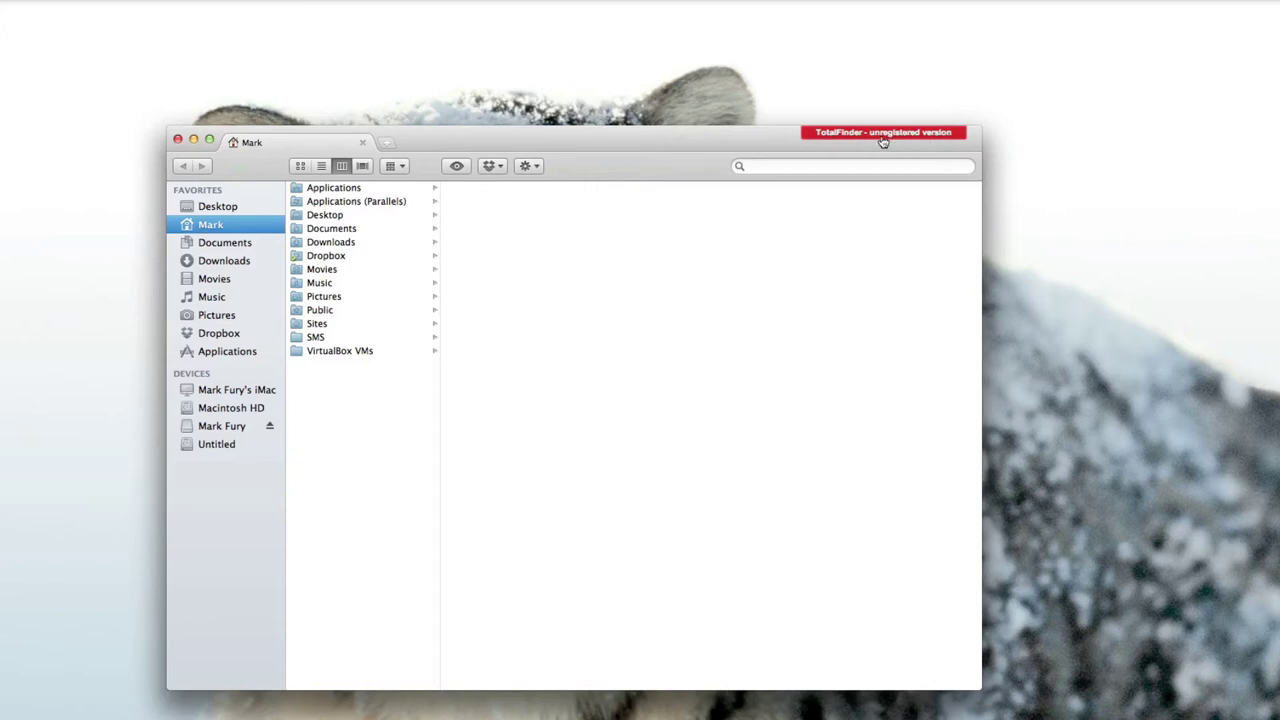
# Open a second tab on the Downloads folder and flip between it and the home tab.
pyautogui.moveTo(665, 148); pyautogui.dragTo(692, 136)
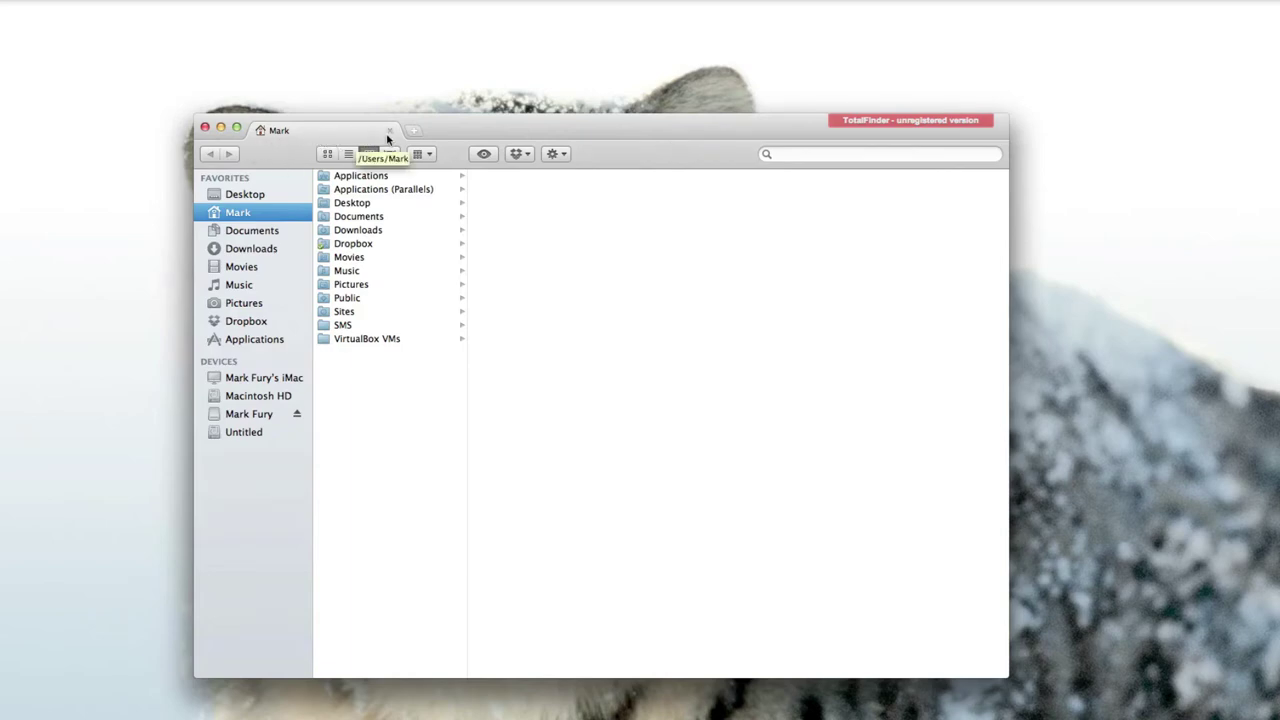
pyautogui.click(412, 131)
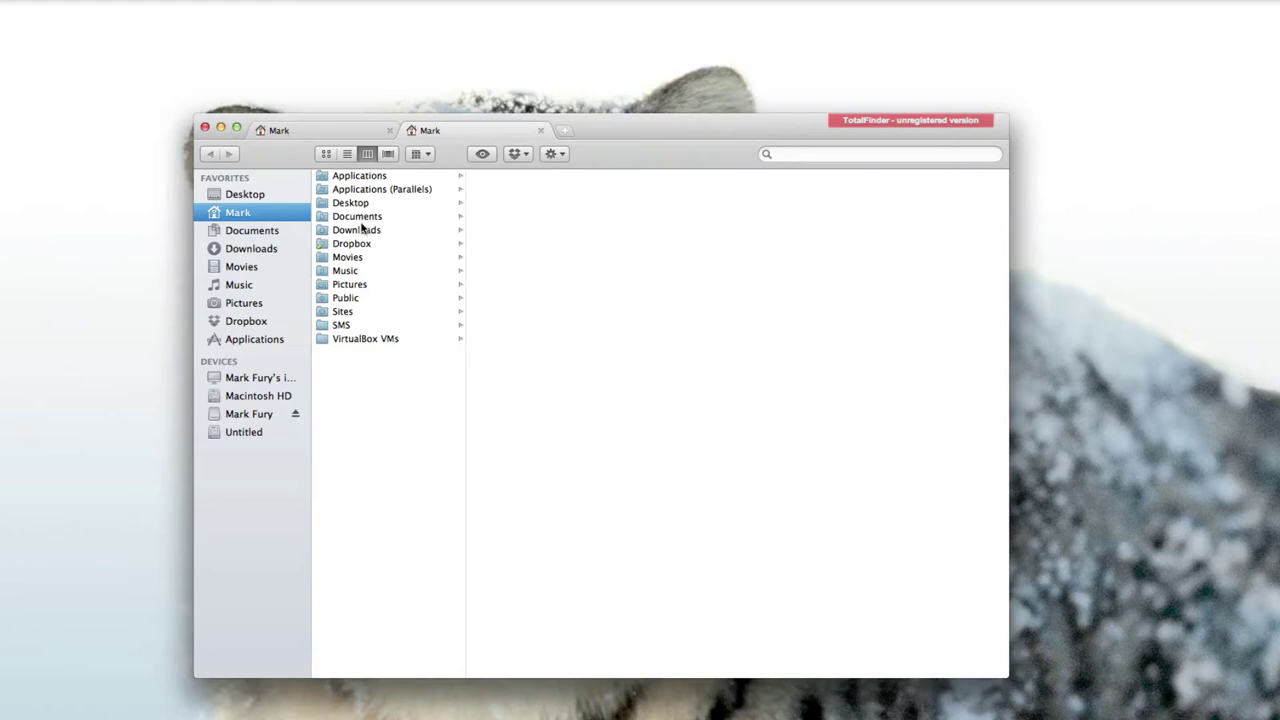
pyautogui.click(362, 229)
pyautogui.click(354, 131)
pyautogui.click(474, 136)
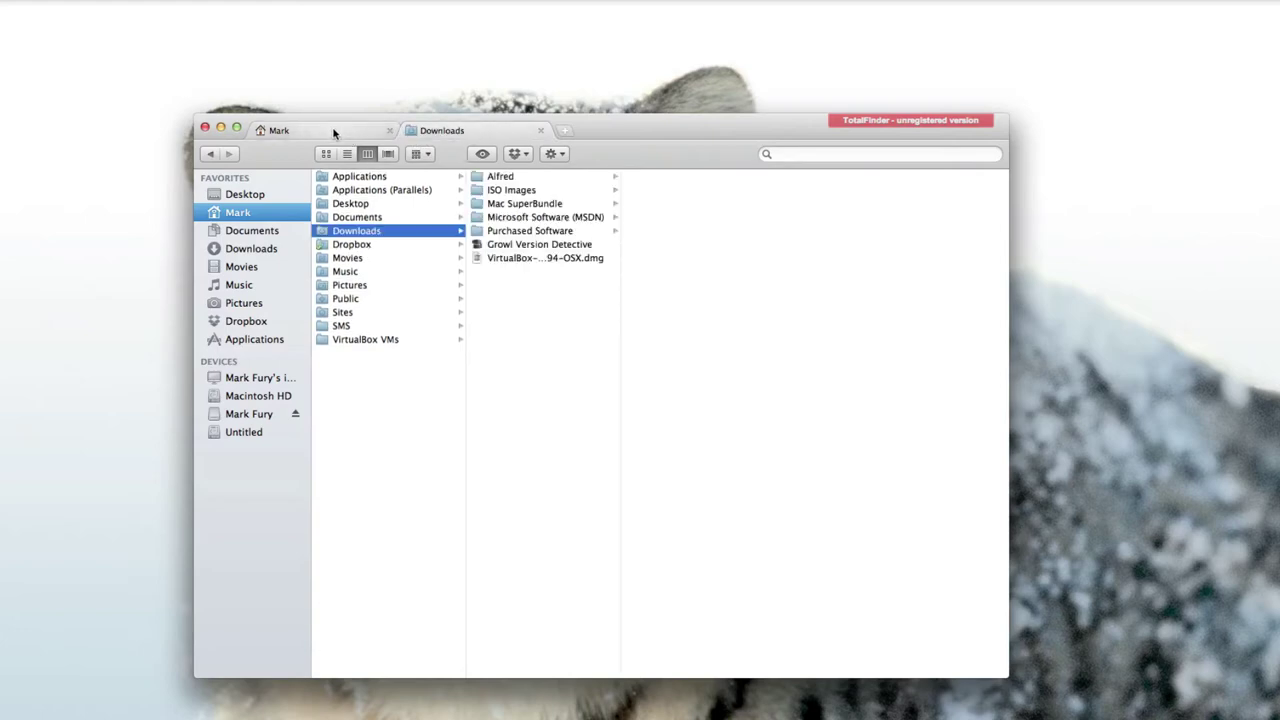
# From the home tab, toggle dual-pane mode on and off with Cmd+U.
pyautogui.click(336, 133)
pyautogui.press('super+u')
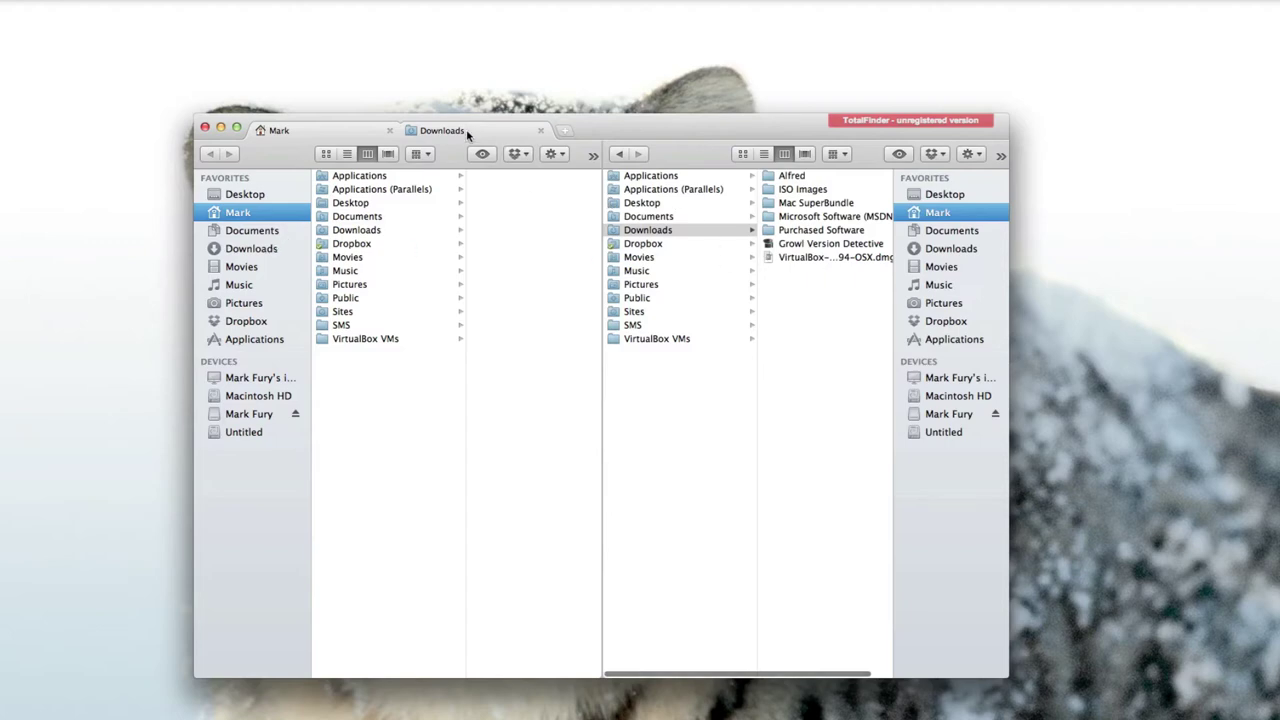
pyautogui.press('super+u')
pyautogui.press('super+u')
pyautogui.press('super+u')
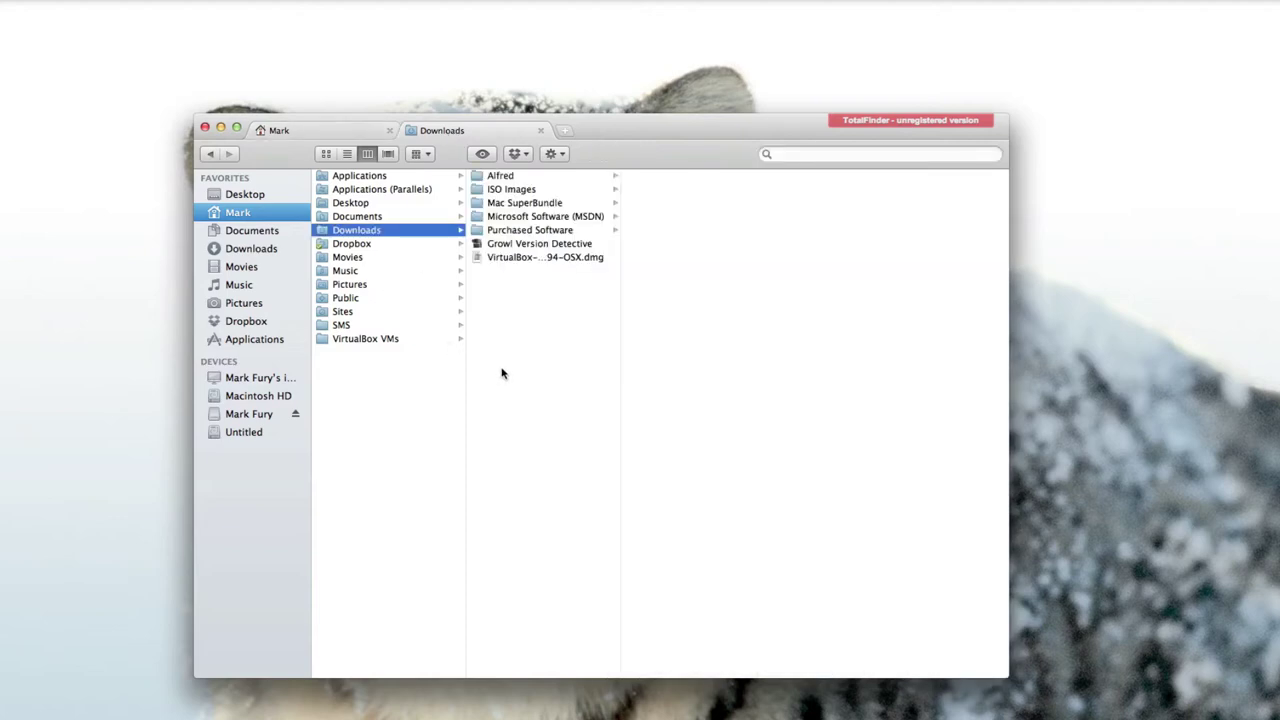
# Create an untitled folder in home, cut and paste it into Desktop, then delete it.
pyautogui.rightClick(411, 380)
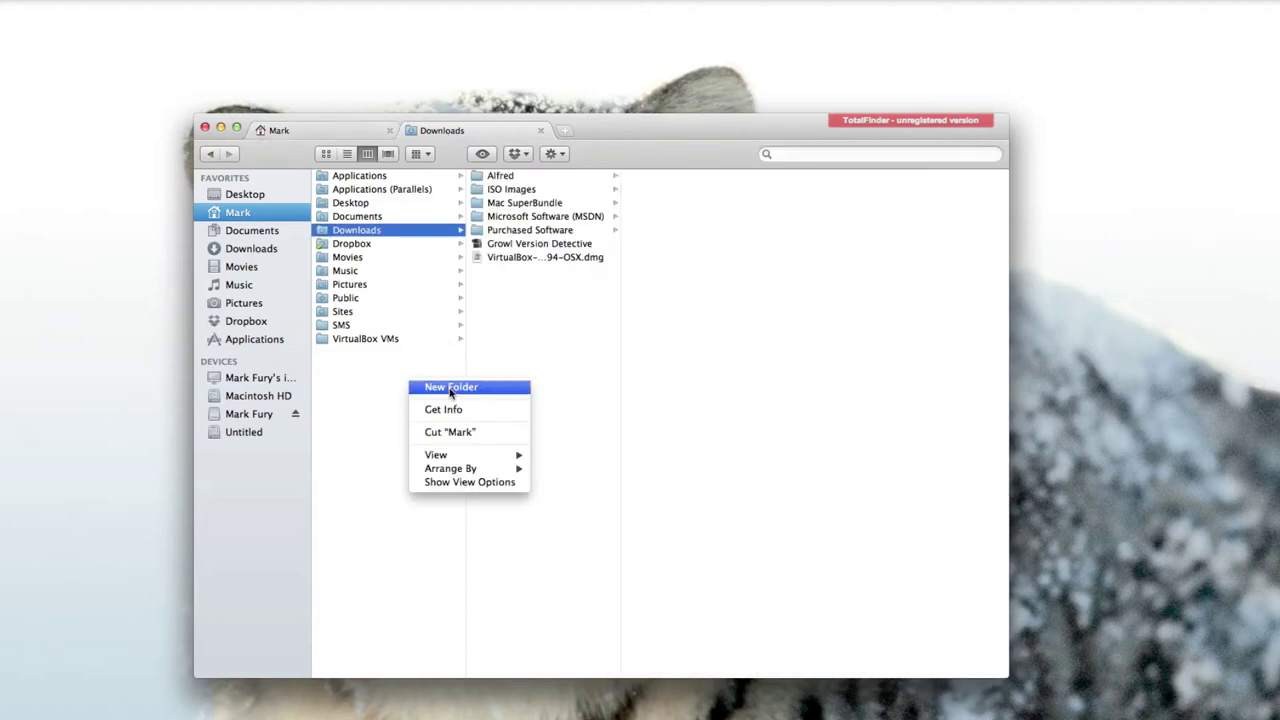
pyautogui.click(450, 388)
pyautogui.click(371, 385)
pyautogui.rightClick(365, 341)
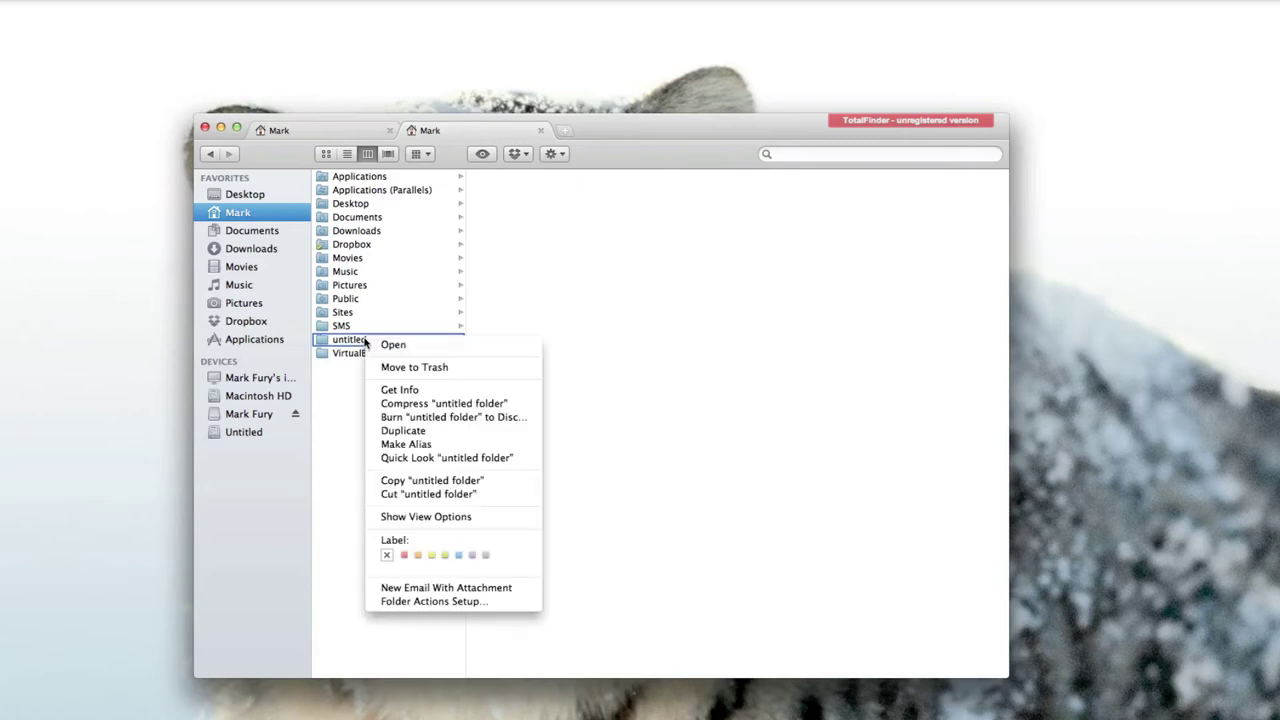
pyautogui.click(428, 494)
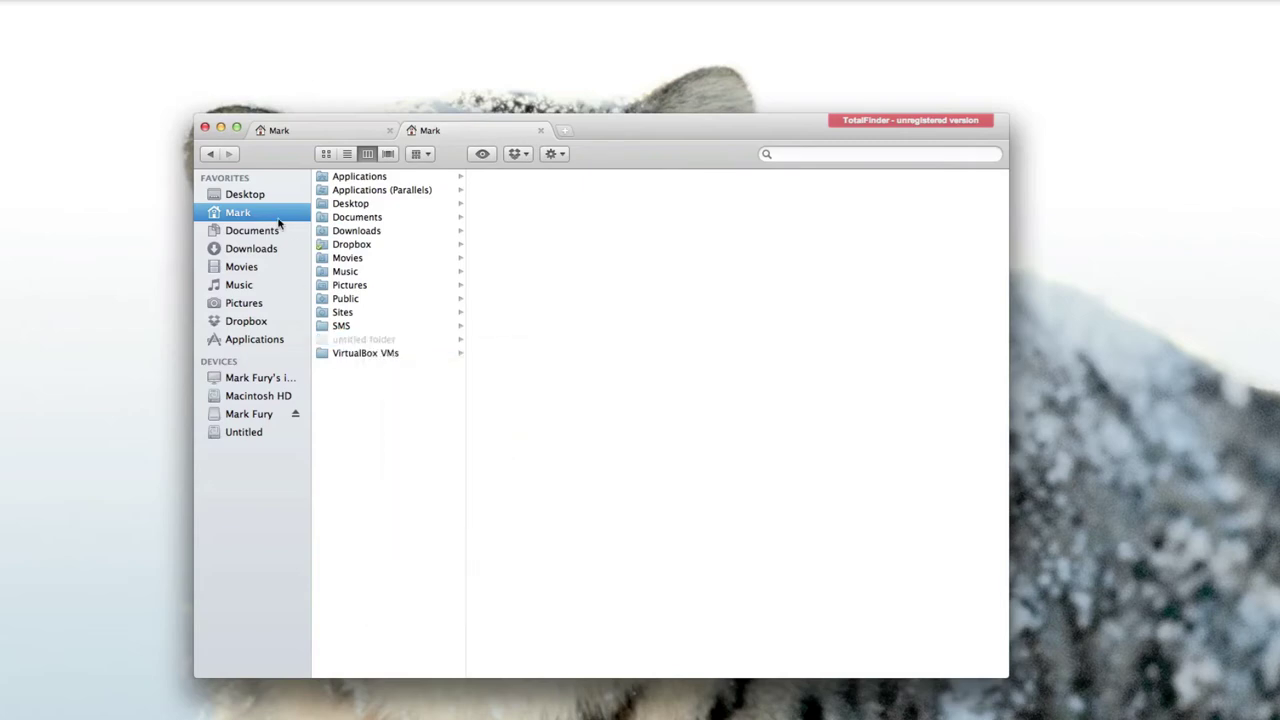
pyautogui.click(248, 195)
pyautogui.rightClick(357, 353)
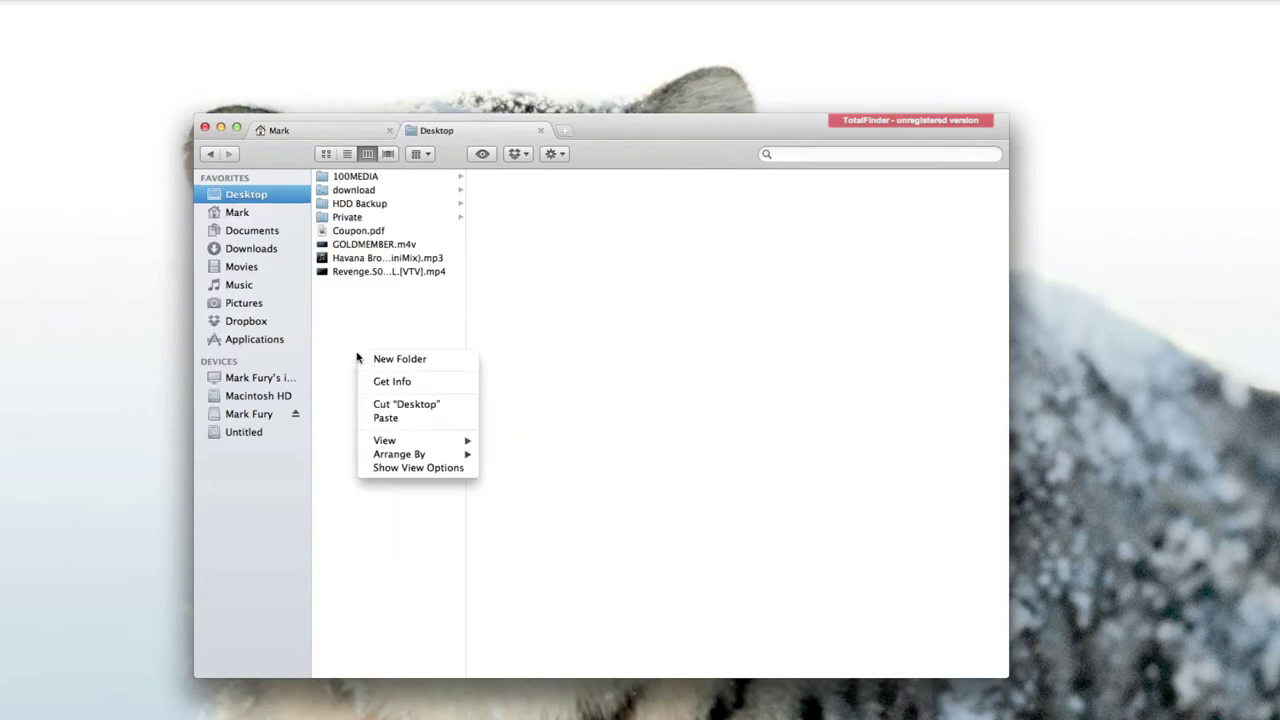
pyautogui.click(385, 416)
pyautogui.click(372, 234)
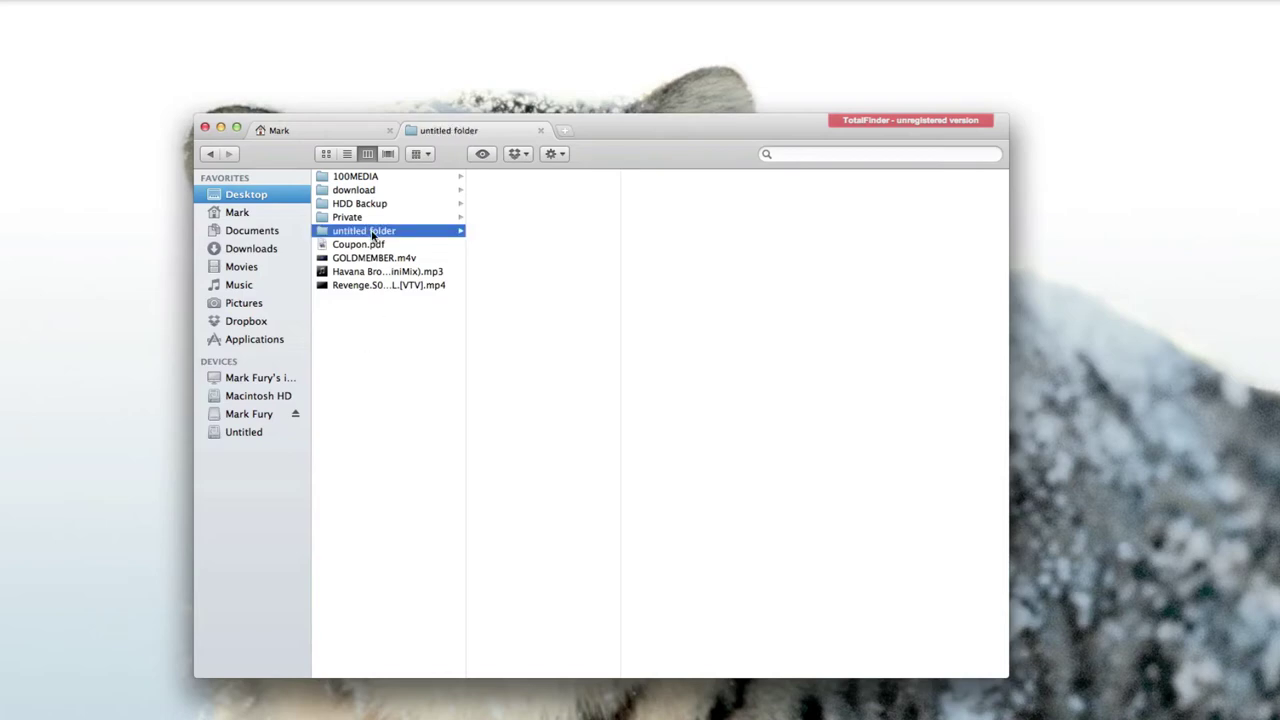
pyautogui.press('super+BackSpace')
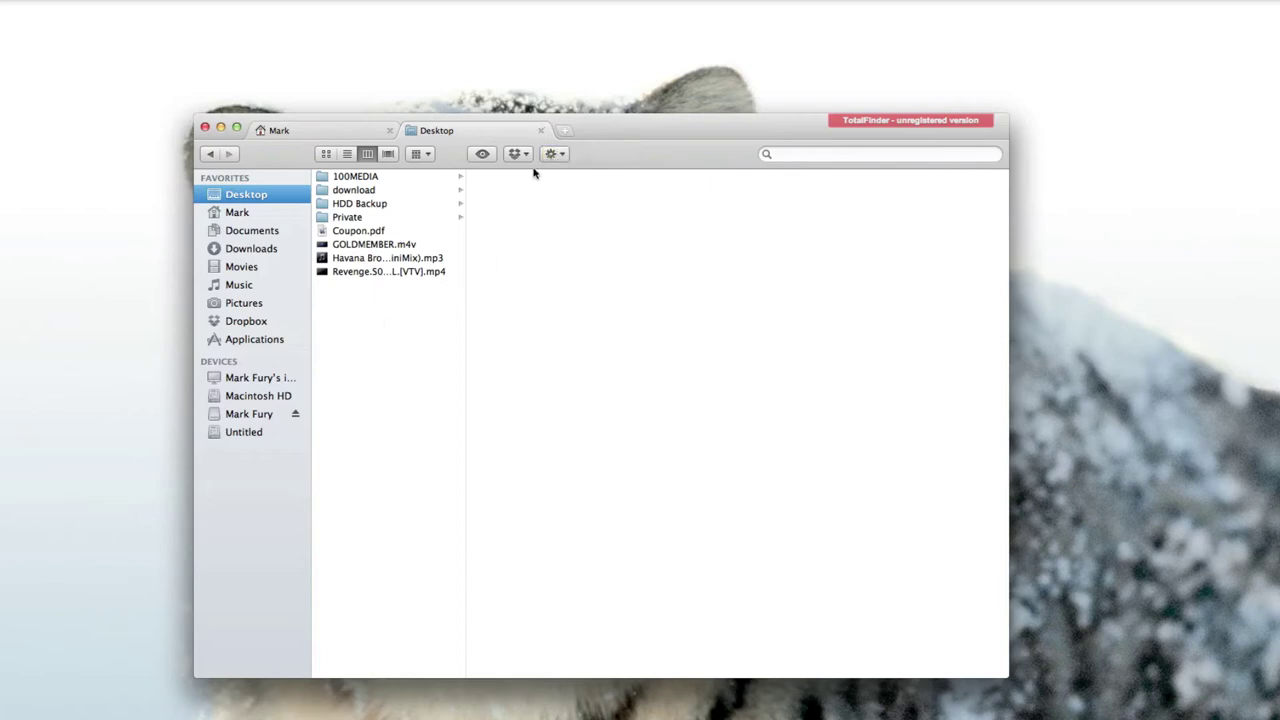
# Close the Desktop tab and the extra home-folder tab, leaving a single home tab.
pyautogui.click(541, 131)
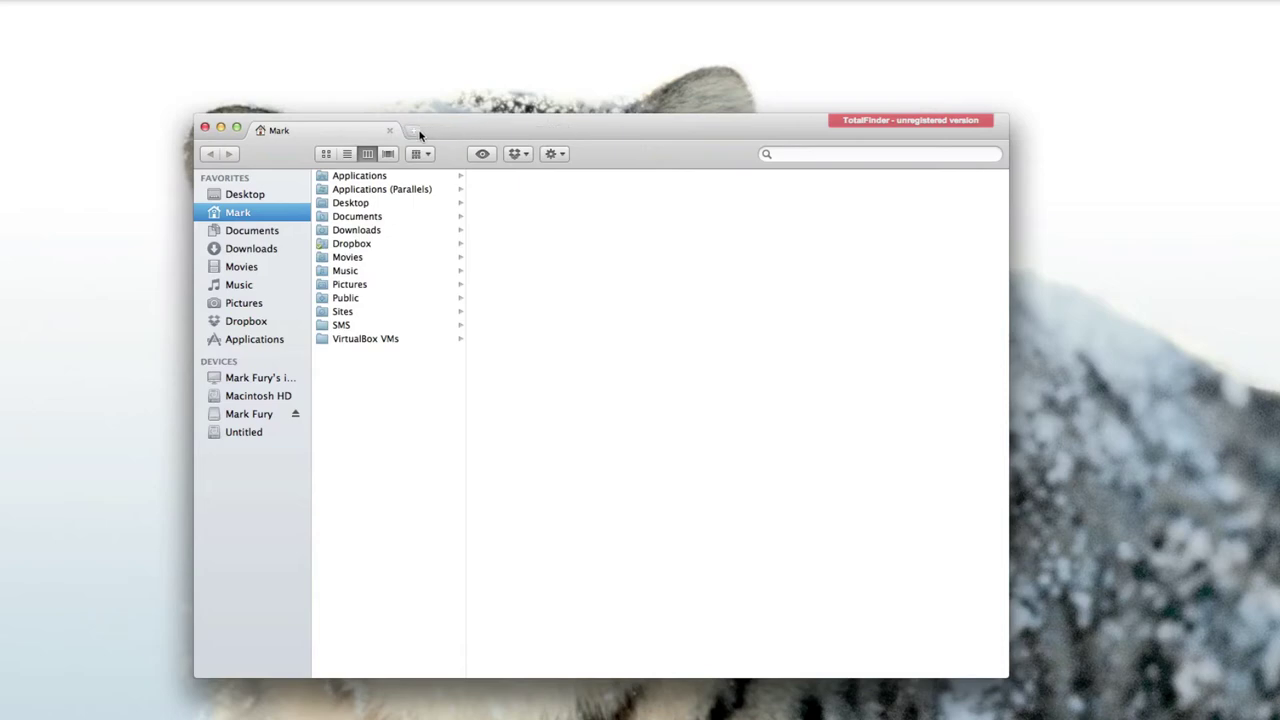
pyautogui.click(418, 133)
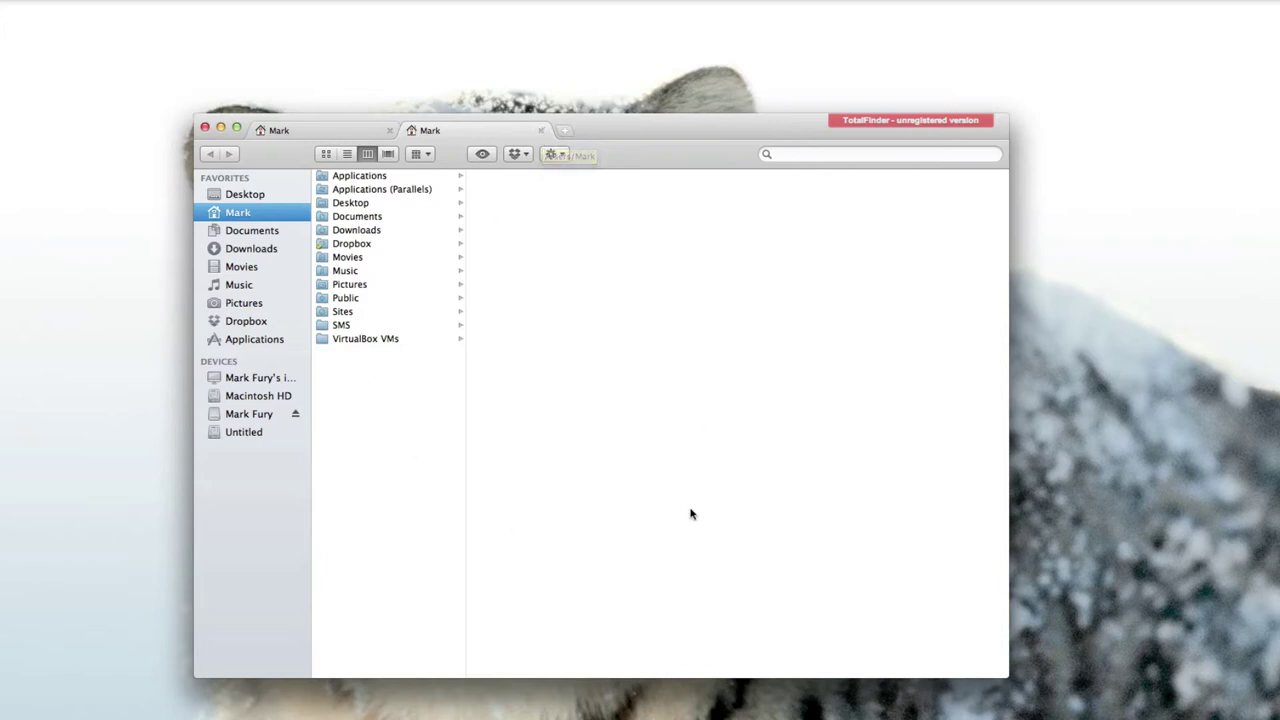
pyautogui.click(540, 131)
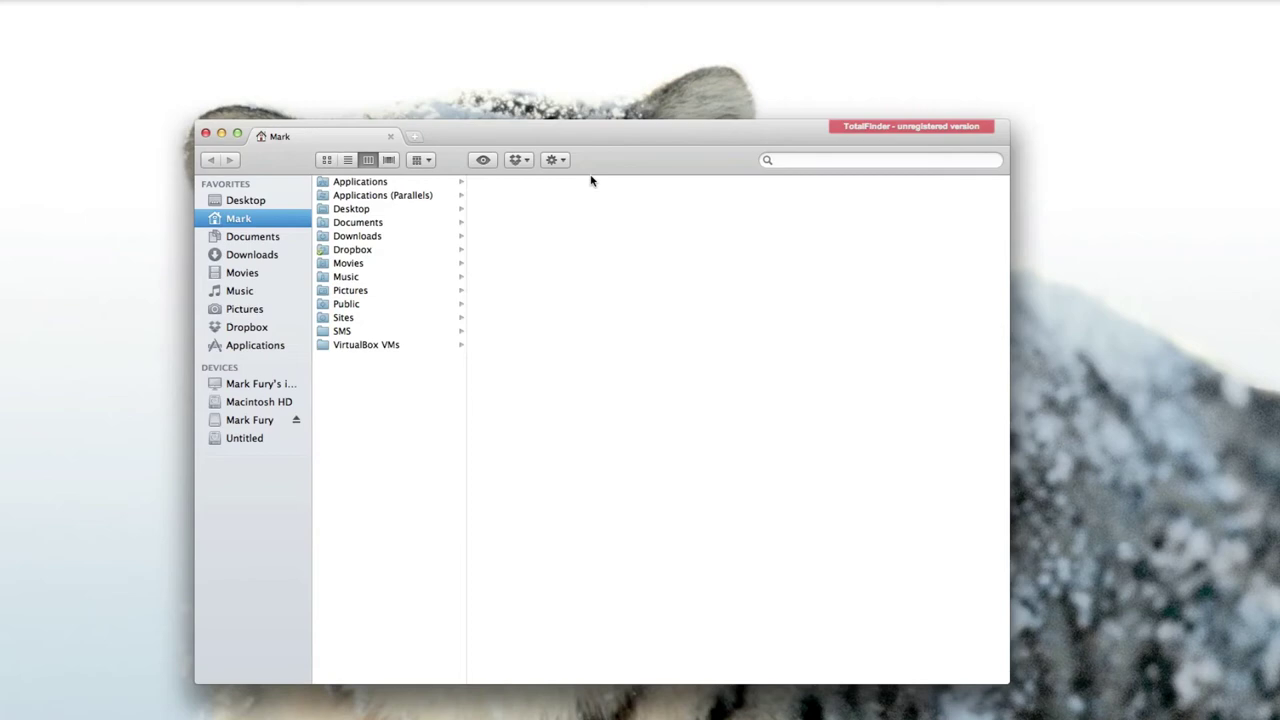
pyautogui.moveTo(598, 125); pyautogui.dragTo(575, 259)
# Close the Finder window and reopen a fresh one from the Dock.
pyautogui.moveTo(548, 218); pyautogui.dragTo(612, 216)
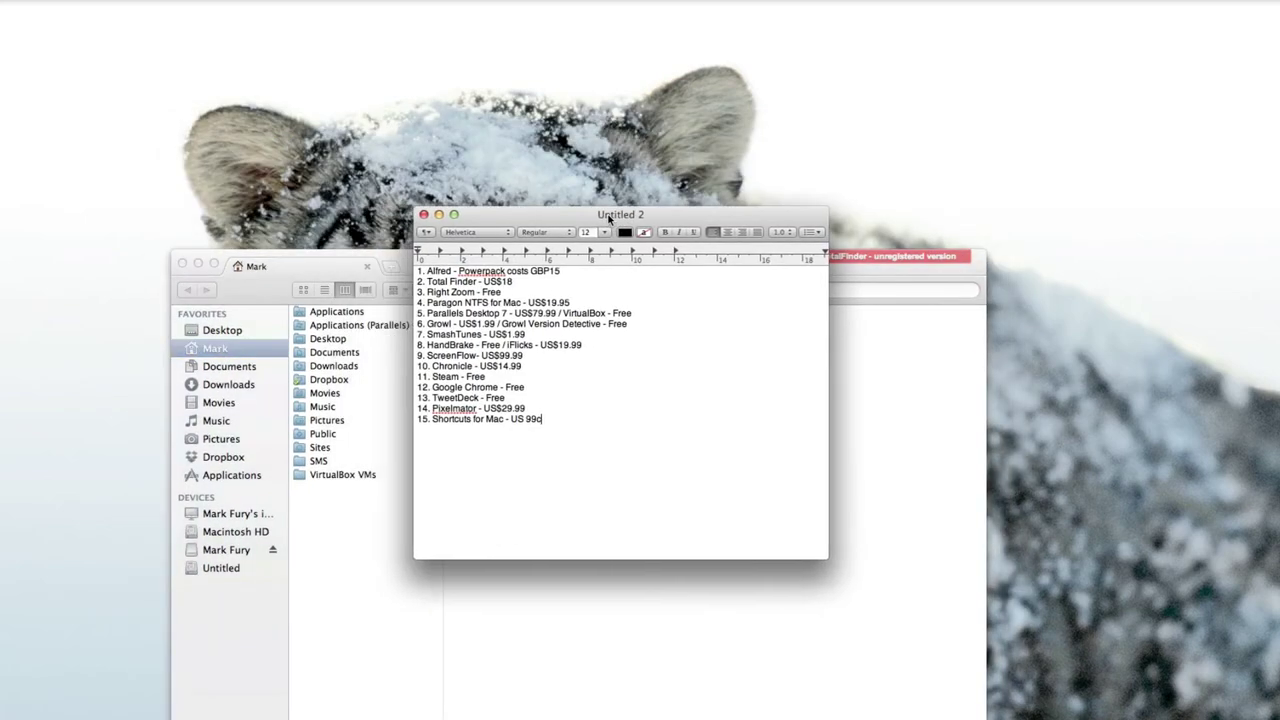
pyautogui.click(894, 274)
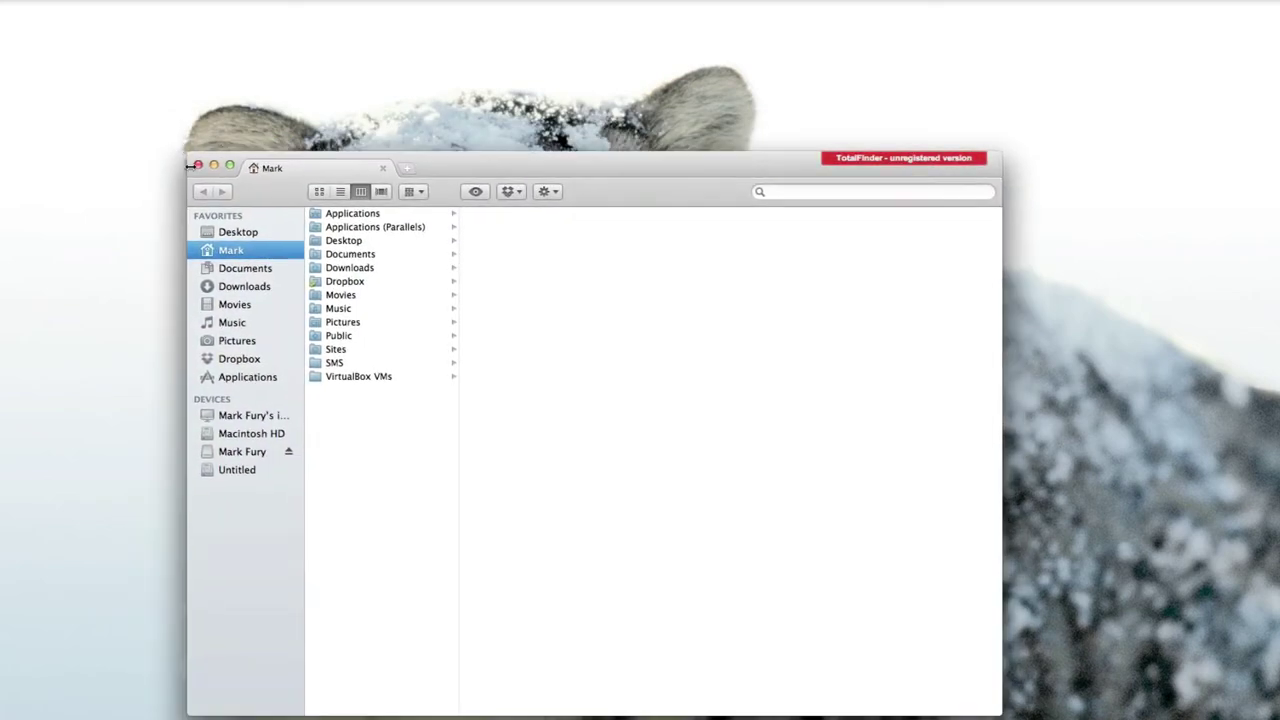
pyautogui.click(198, 166)
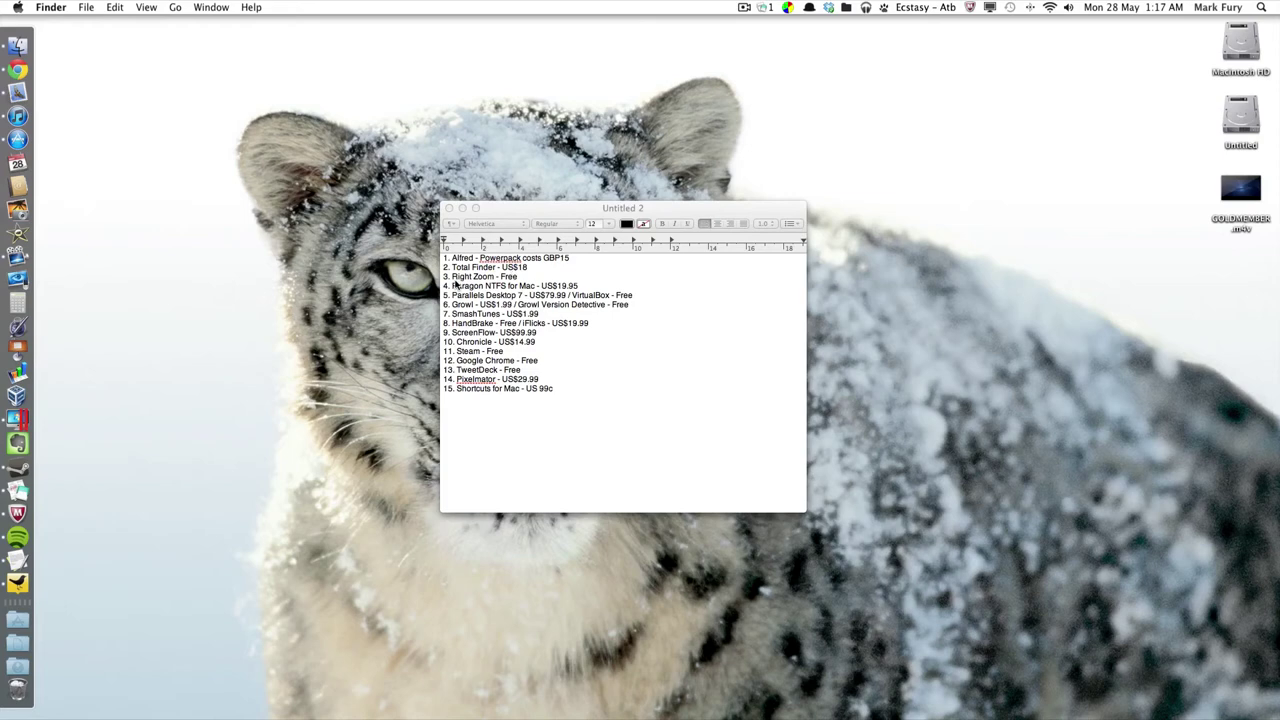
pyautogui.click(19, 46)
pyautogui.moveTo(564, 159); pyautogui.dragTo(565, 133)
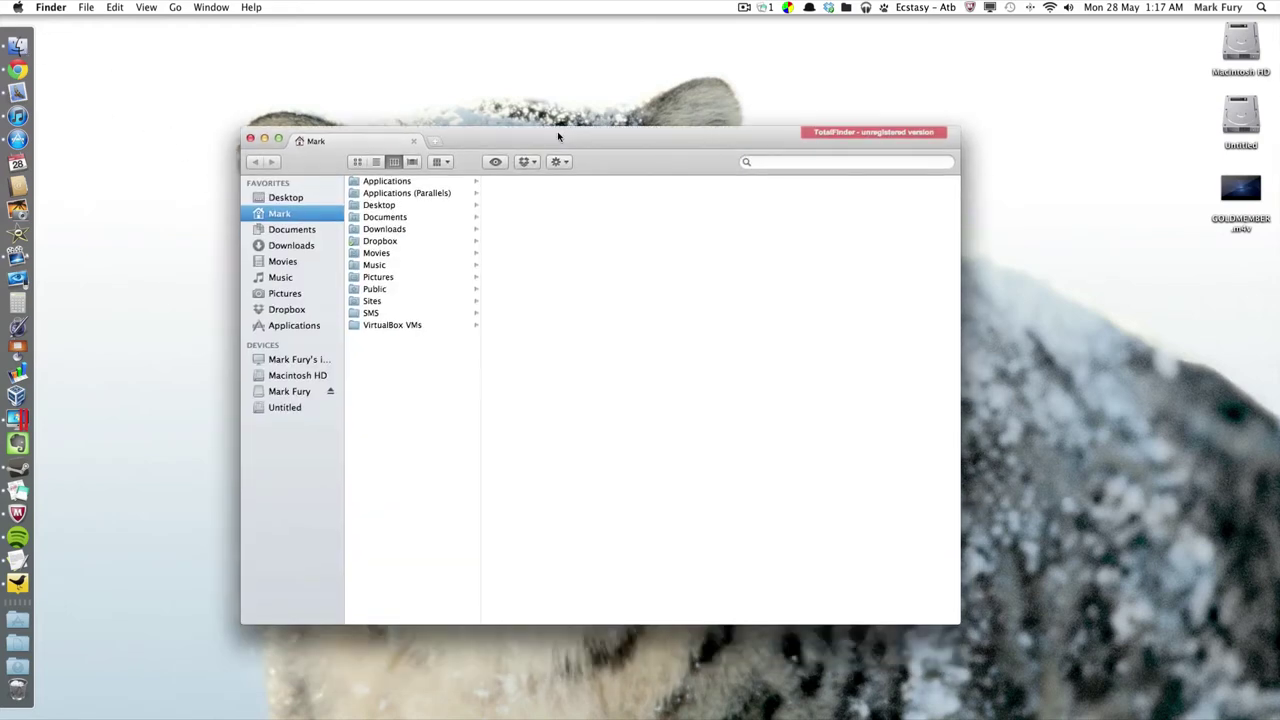
# Maximise and restore the window twice with Right Zoom, then close it.
pyautogui.click(280, 141)
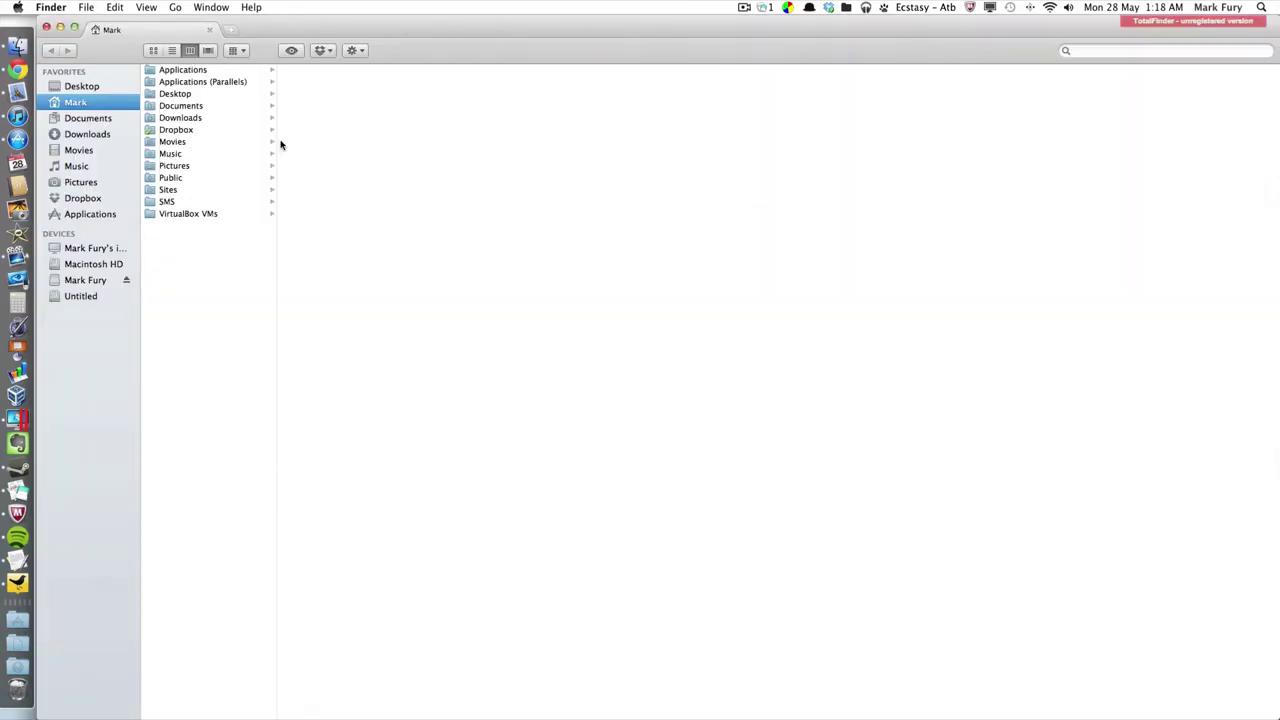
pyautogui.click(75, 31)
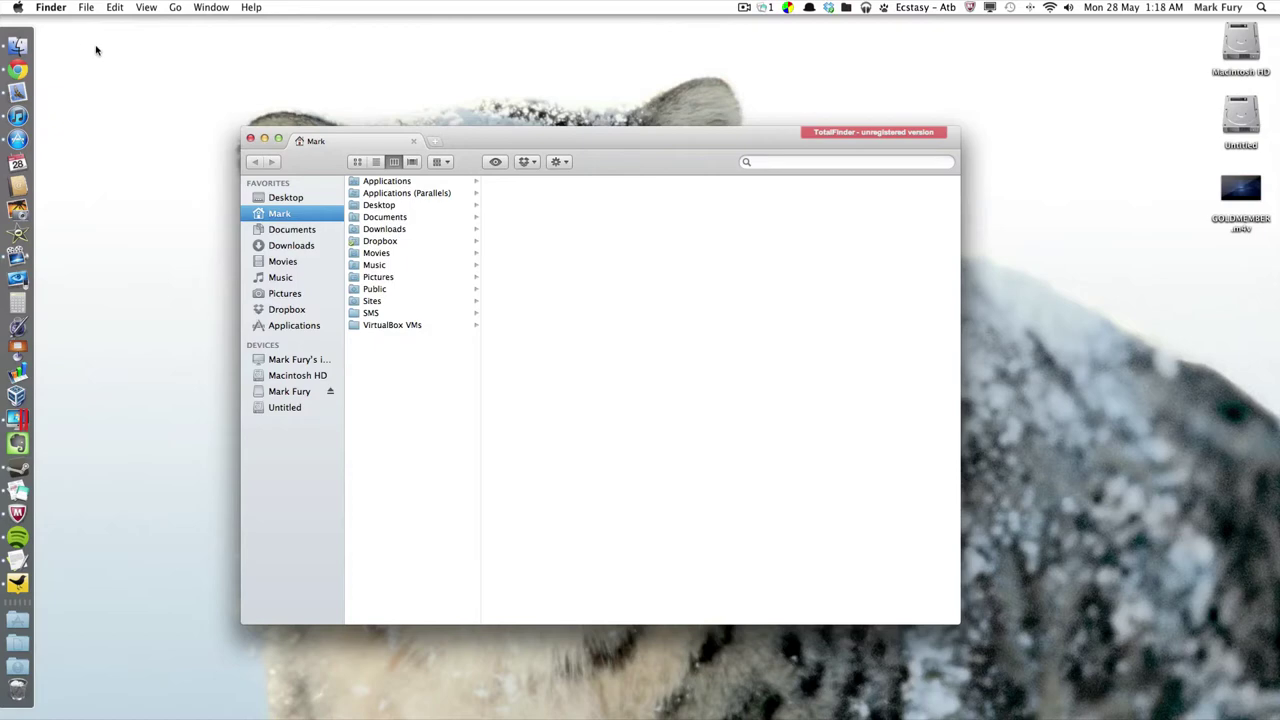
pyautogui.click(274, 145)
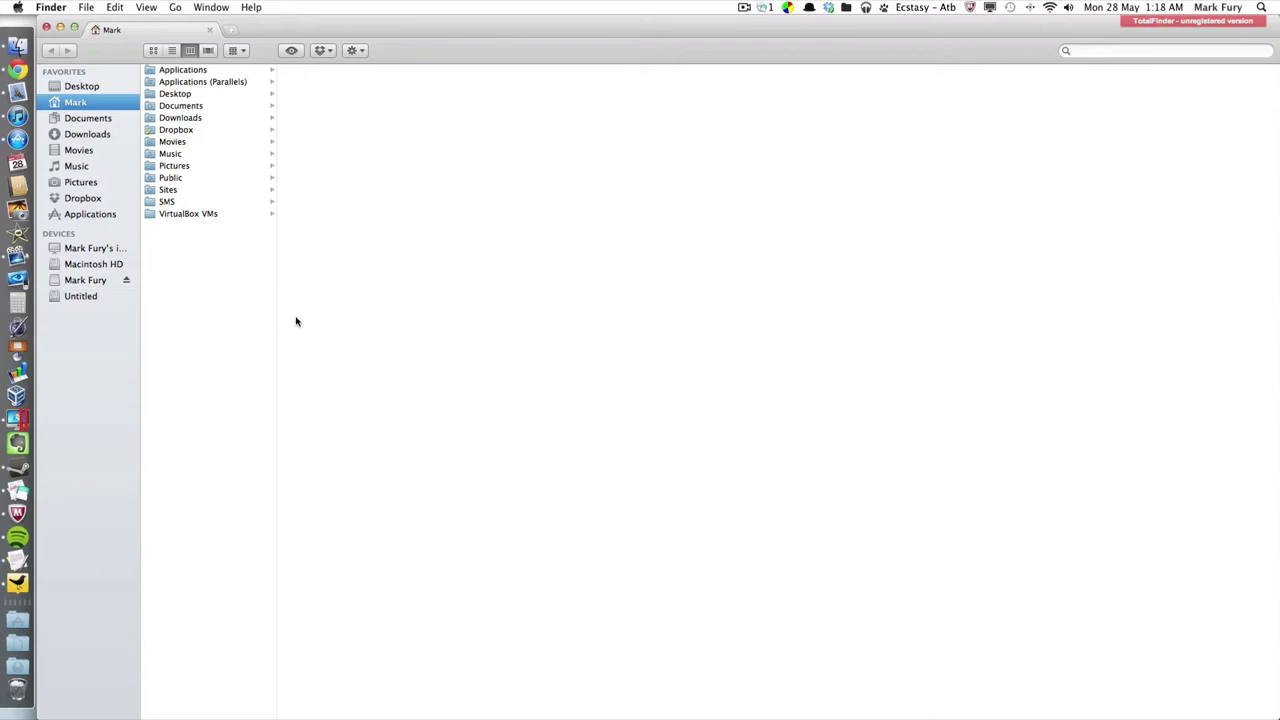
pyautogui.click(75, 30)
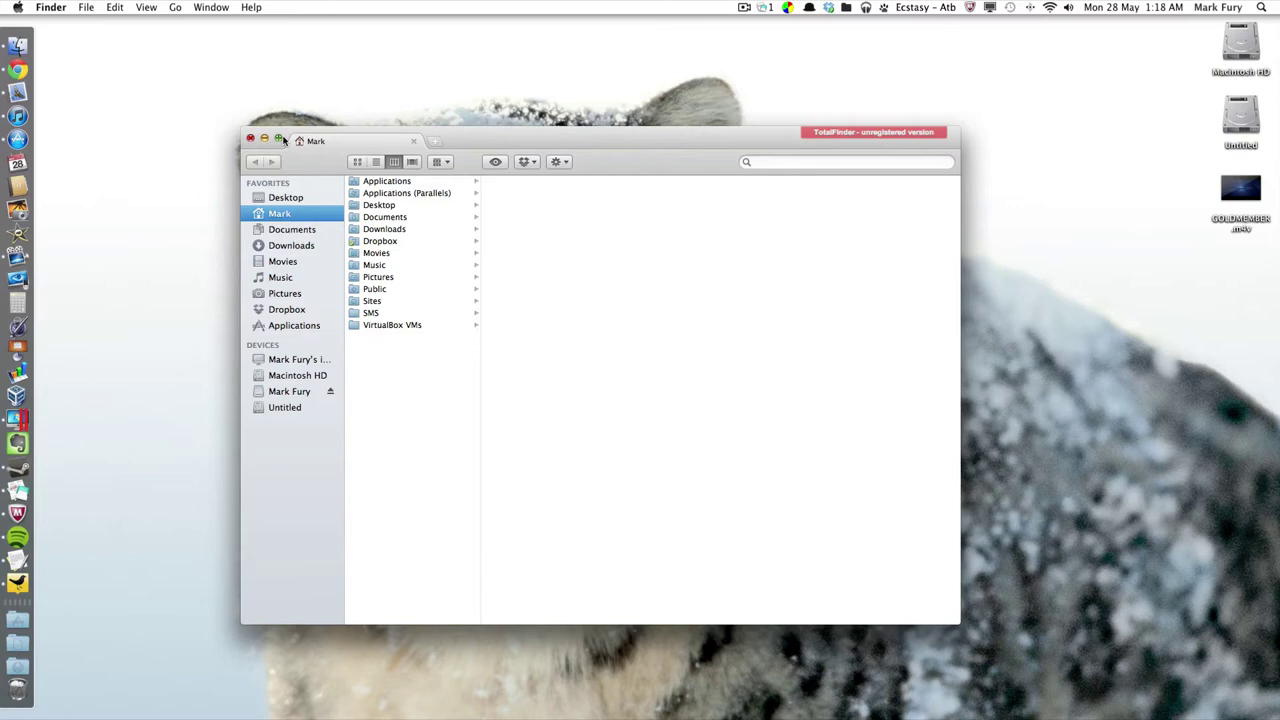
pyautogui.click(251, 139)
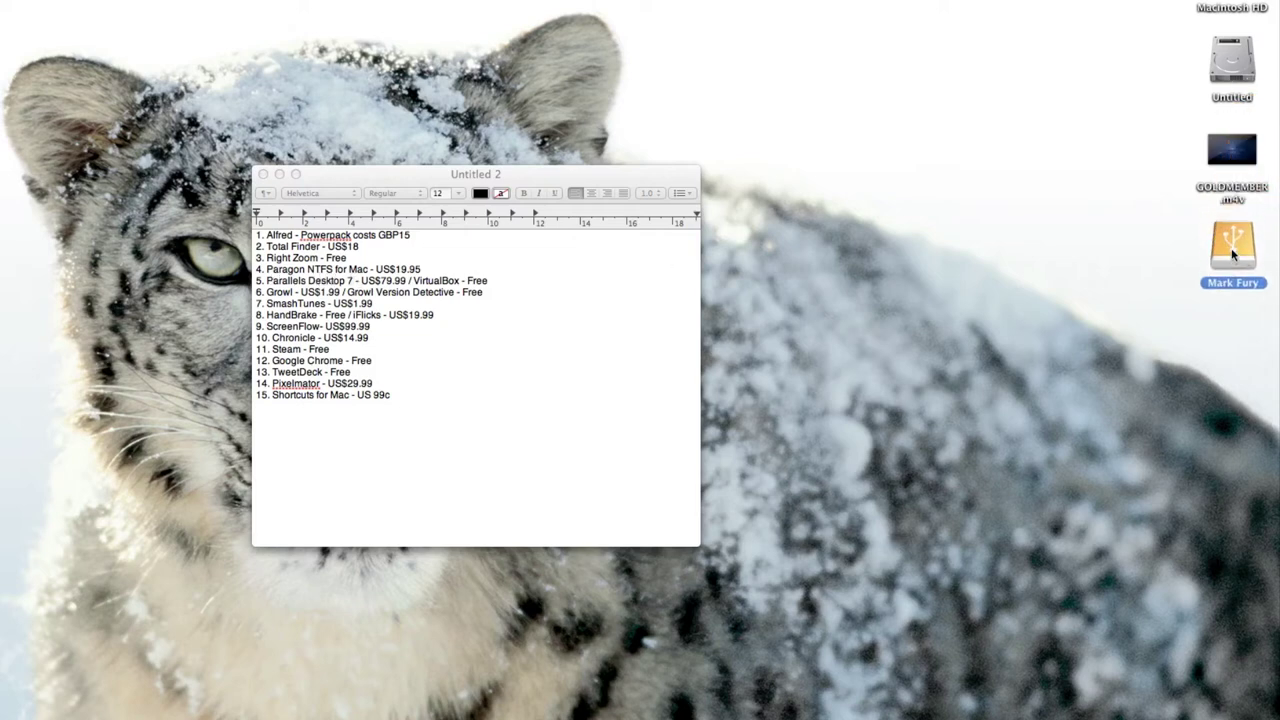
# View the external NTFS drive's Get Info window, then close it.
pyautogui.rightClick(1220, 239)
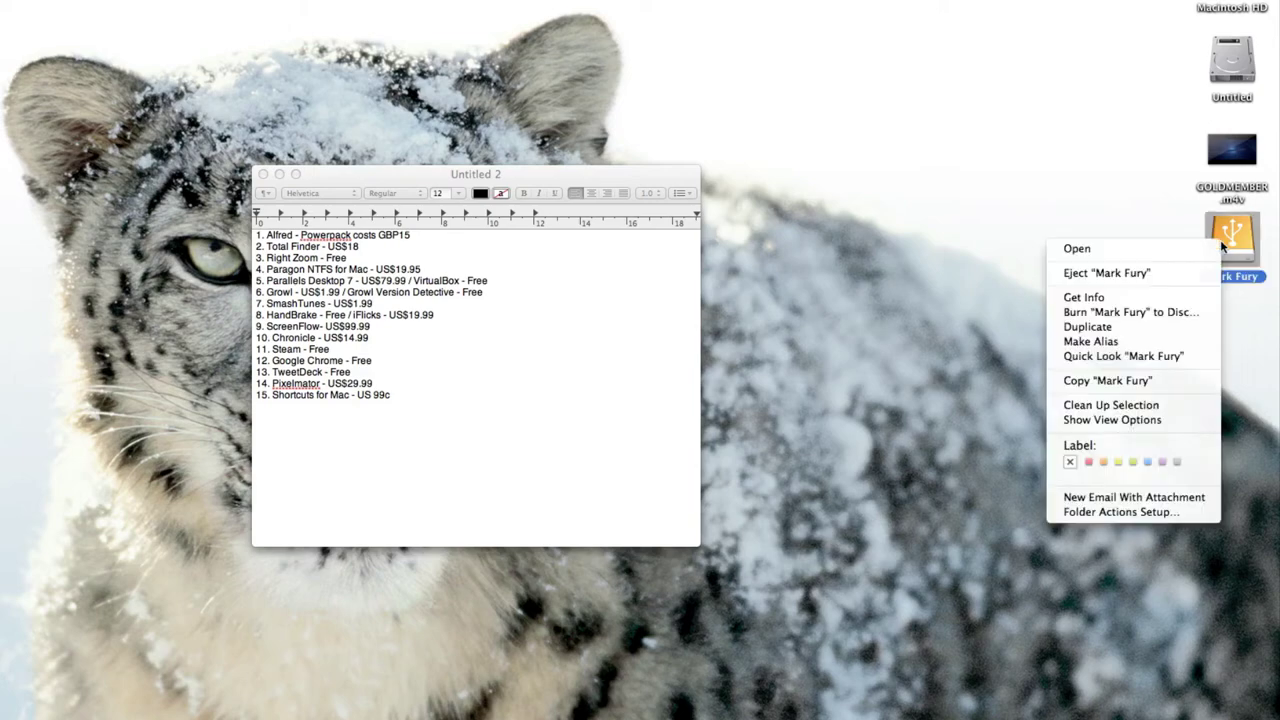
pyautogui.click(1115, 295)
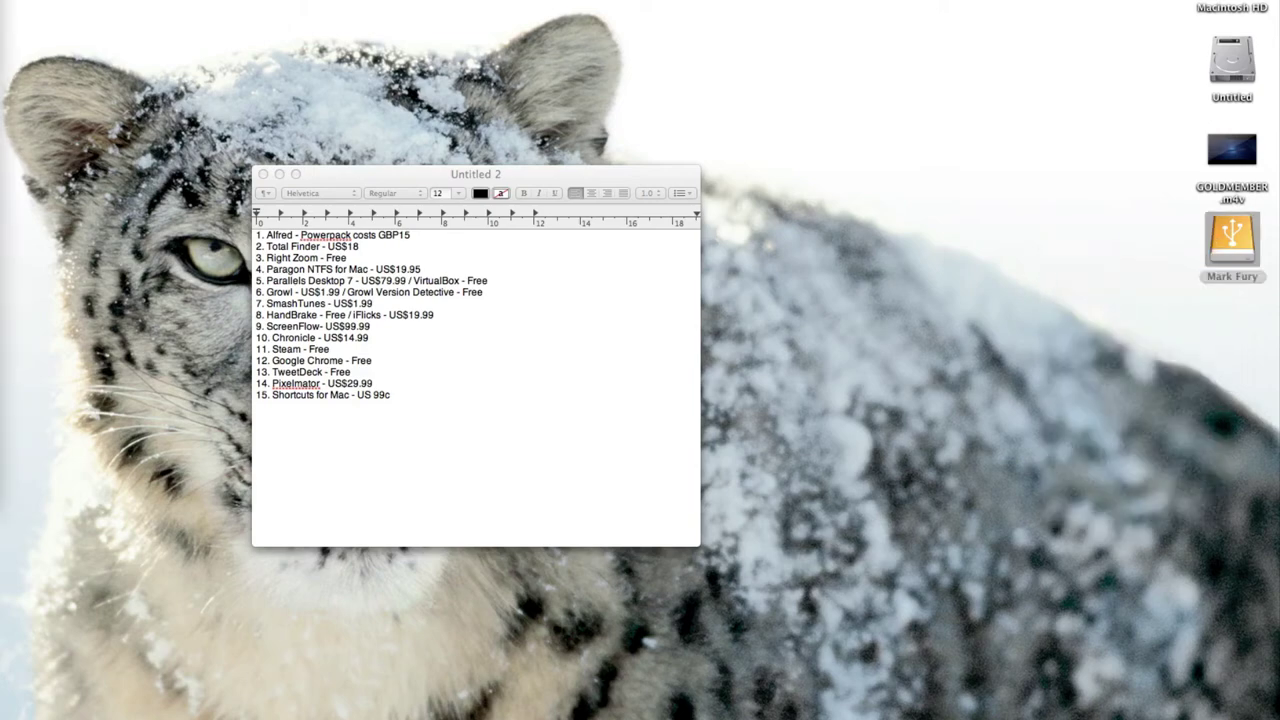
pyautogui.moveTo(631, 41); pyautogui.dragTo(843, 102)
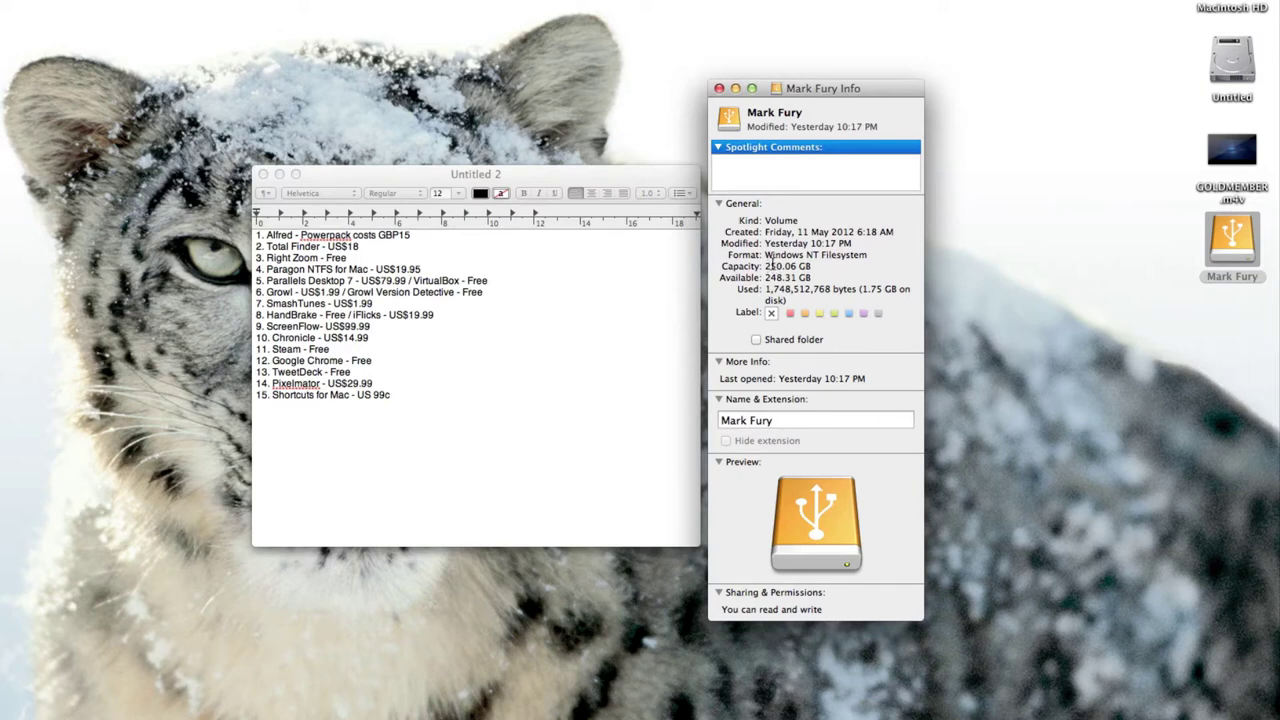
pyautogui.click(719, 89)
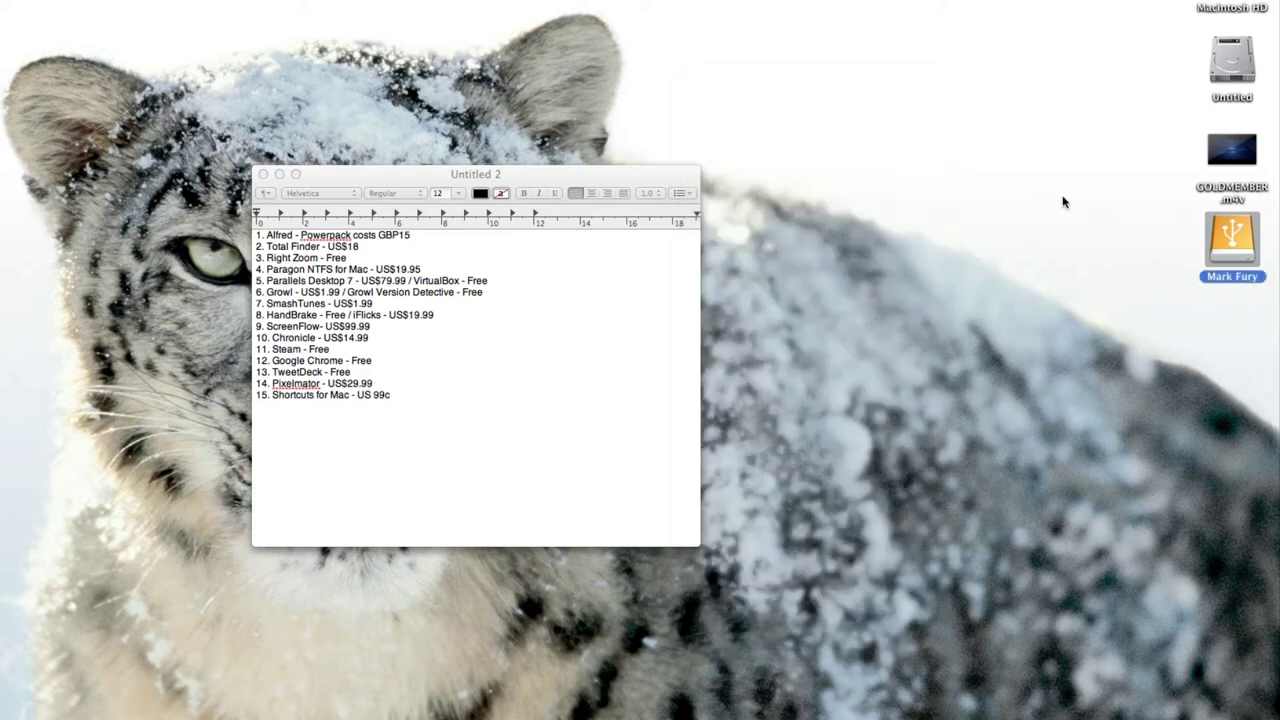
# Create an untitled folder on the NTFS drive, move it to Trash, and close the window.
pyautogui.doubleClick(1218, 232)
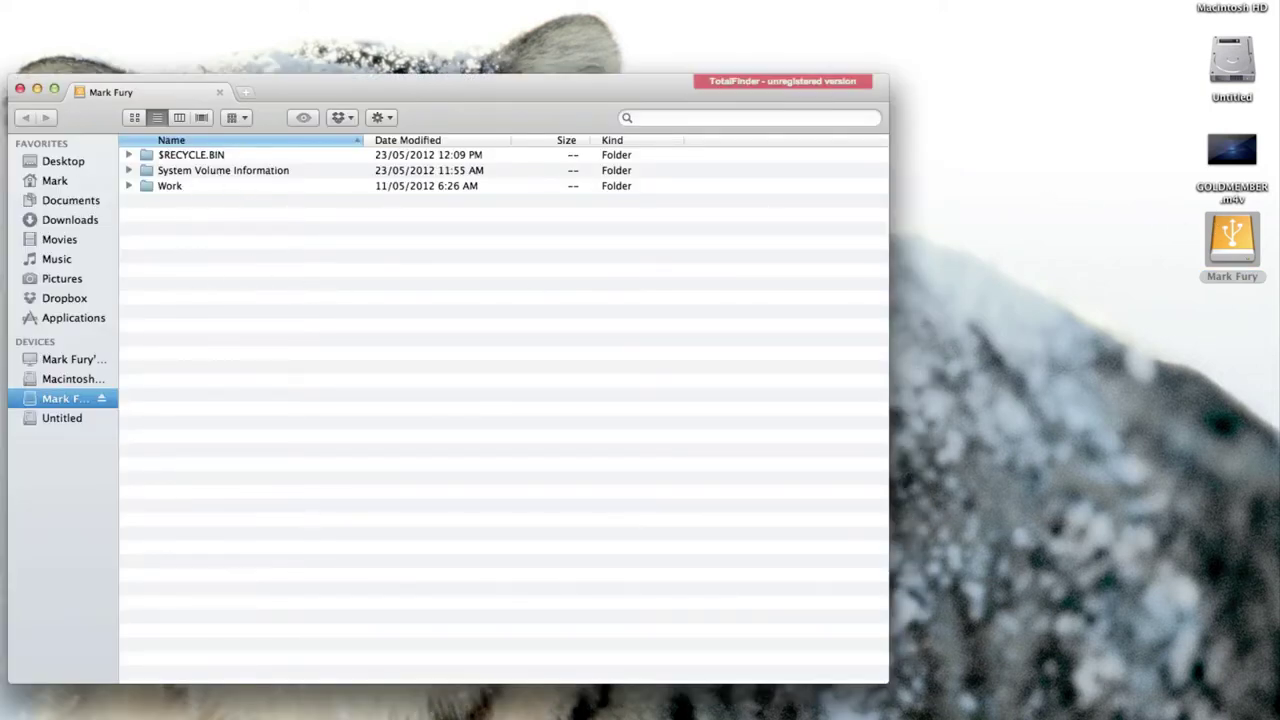
pyautogui.rightClick(197, 235)
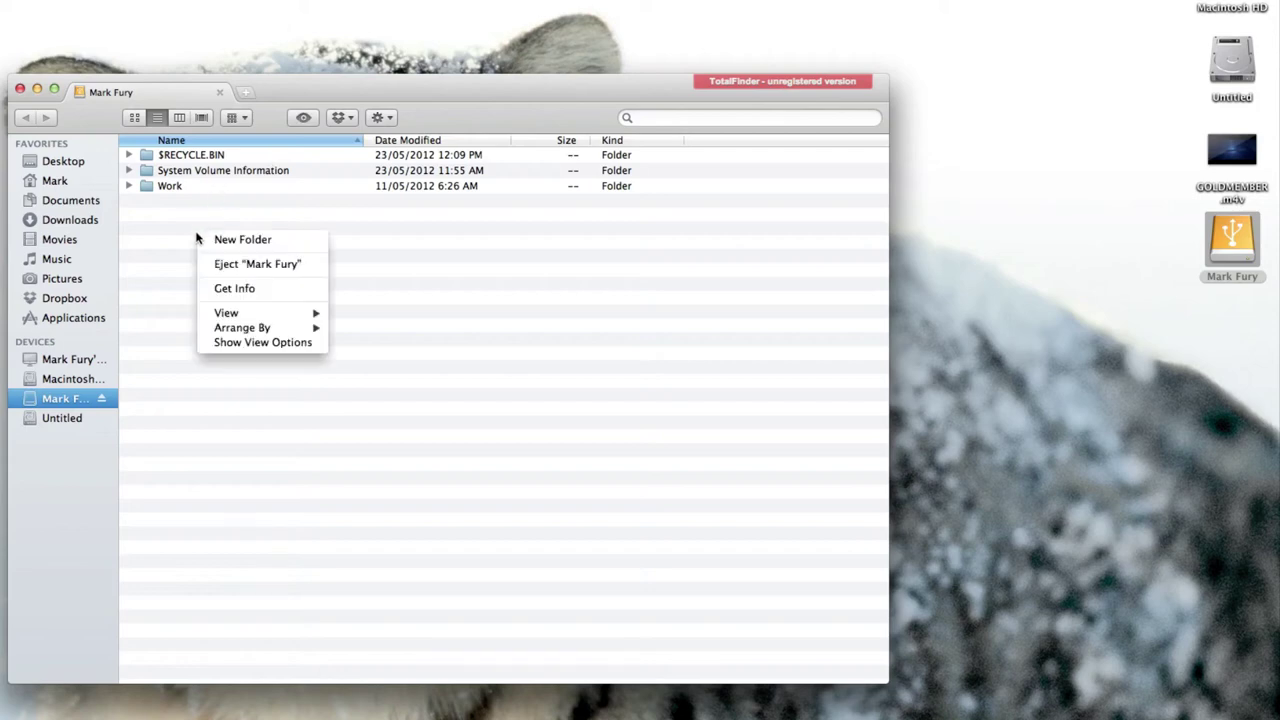
pyautogui.click(254, 242)
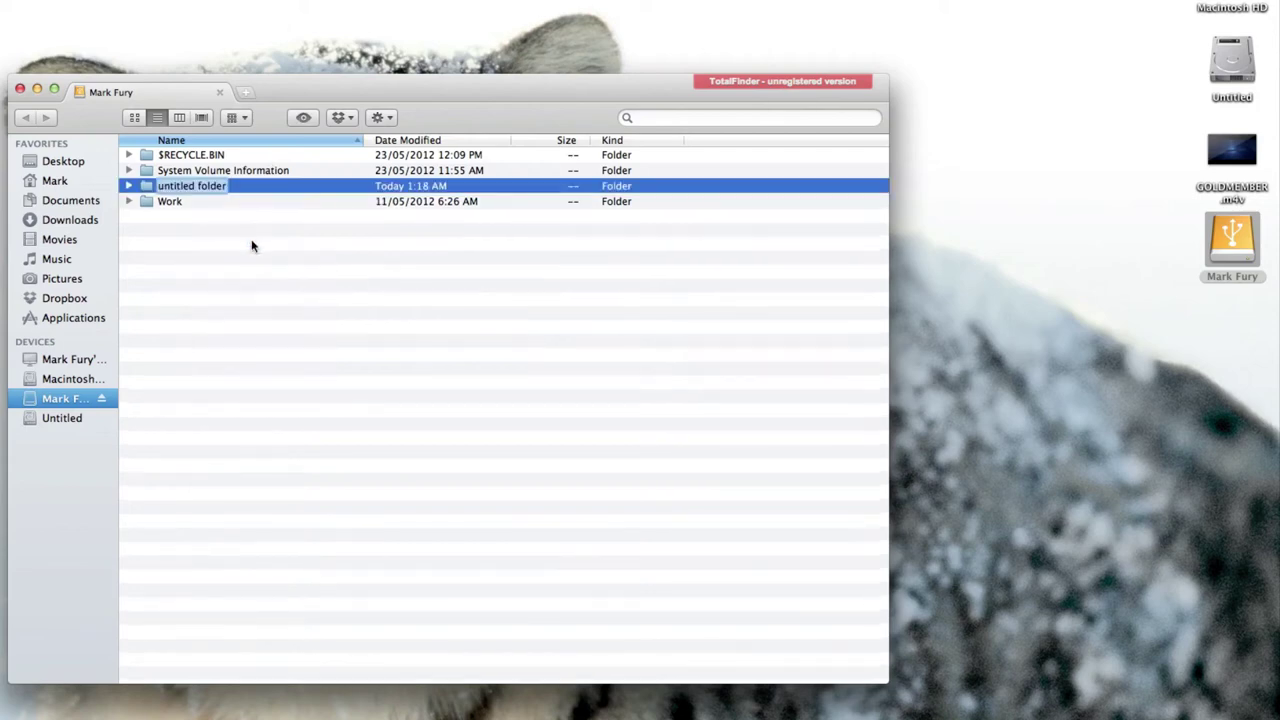
pyautogui.click(212, 191)
pyautogui.rightClick(211, 191)
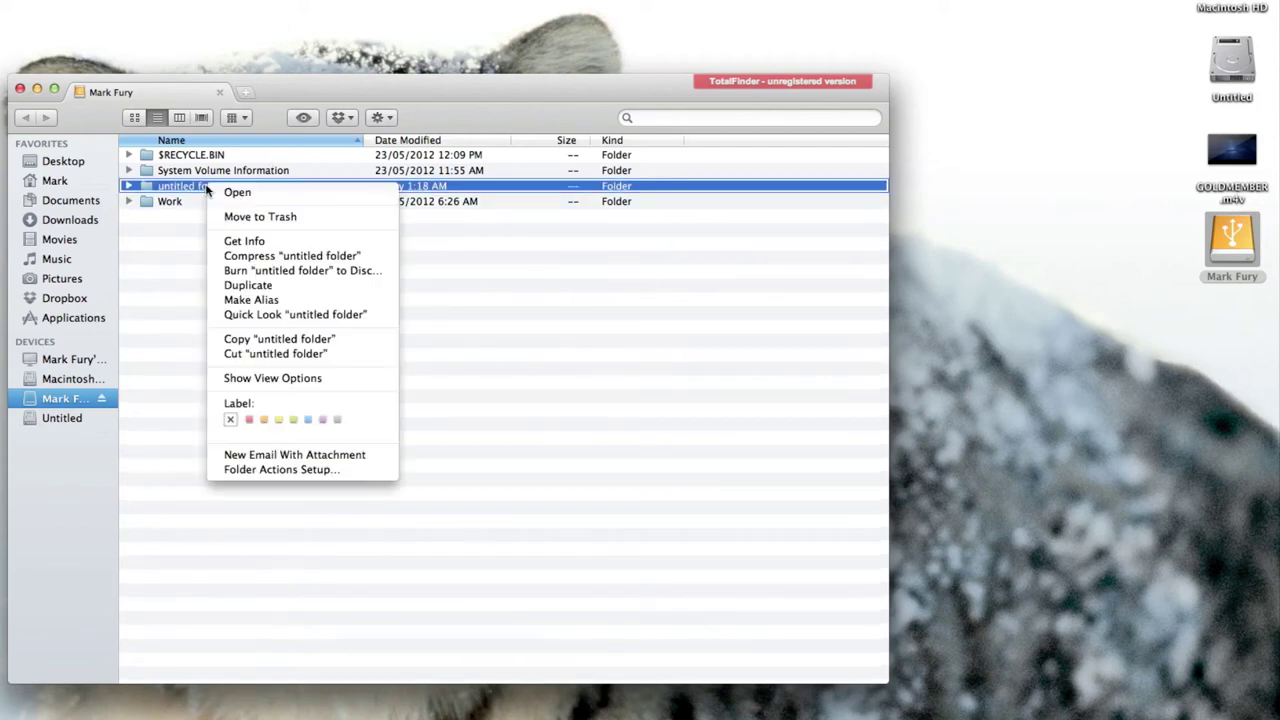
pyautogui.click(245, 216)
pyautogui.moveTo(259, 85); pyautogui.dragTo(256, 165)
pyautogui.click(17, 170)
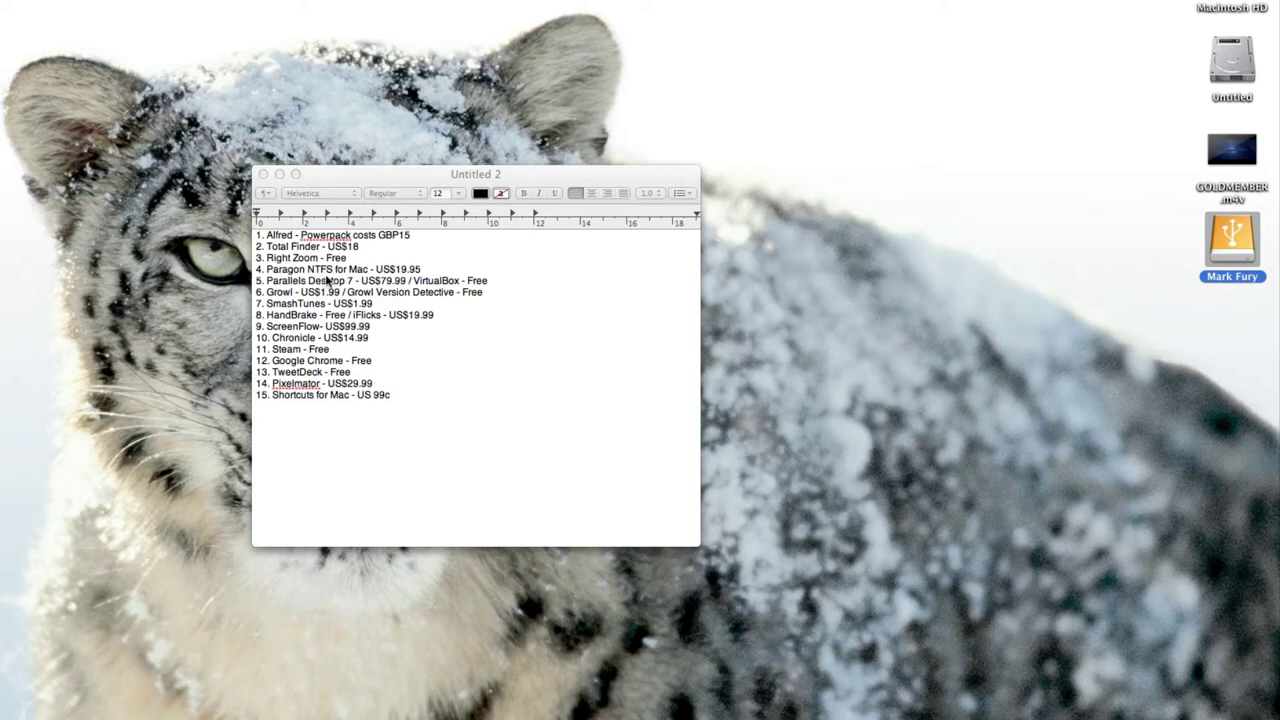
# Launch the Paragon NTFS preferences via 'para' in Alfred, reposition the window, then close it.
pyautogui.hotkey('alt', 'space')
pyautogui.write('para')
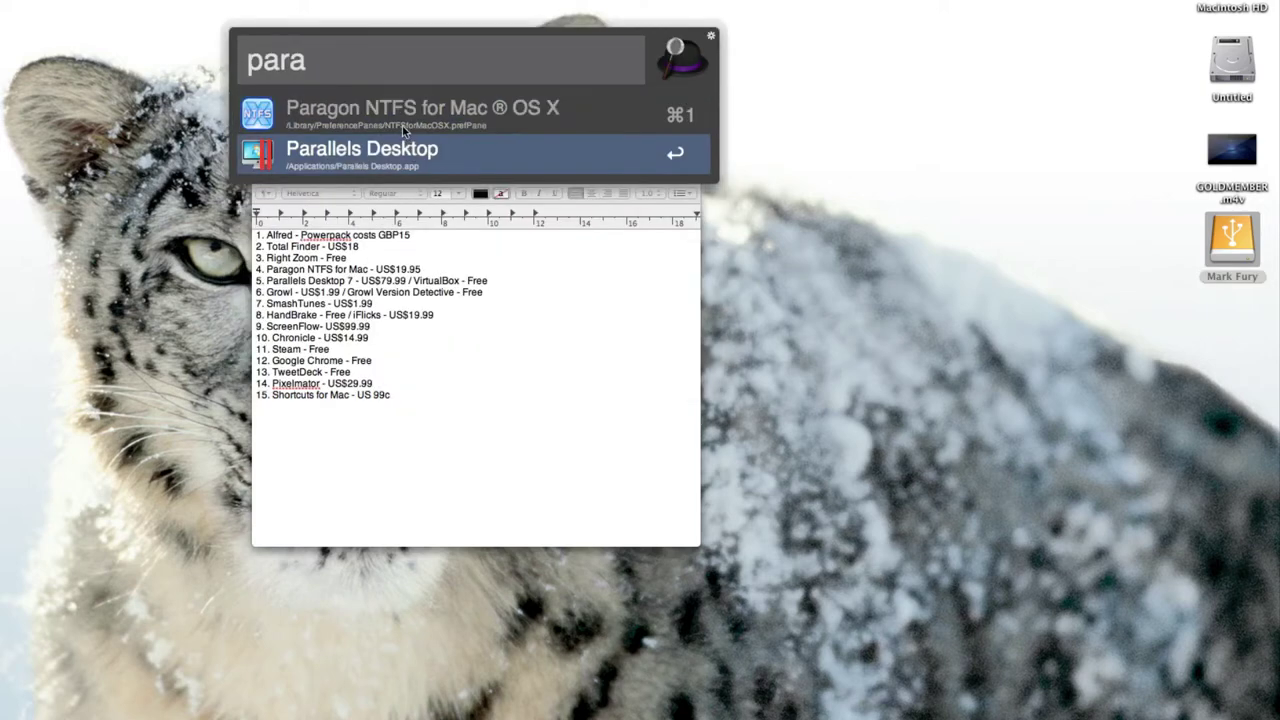
pyautogui.click(401, 116)
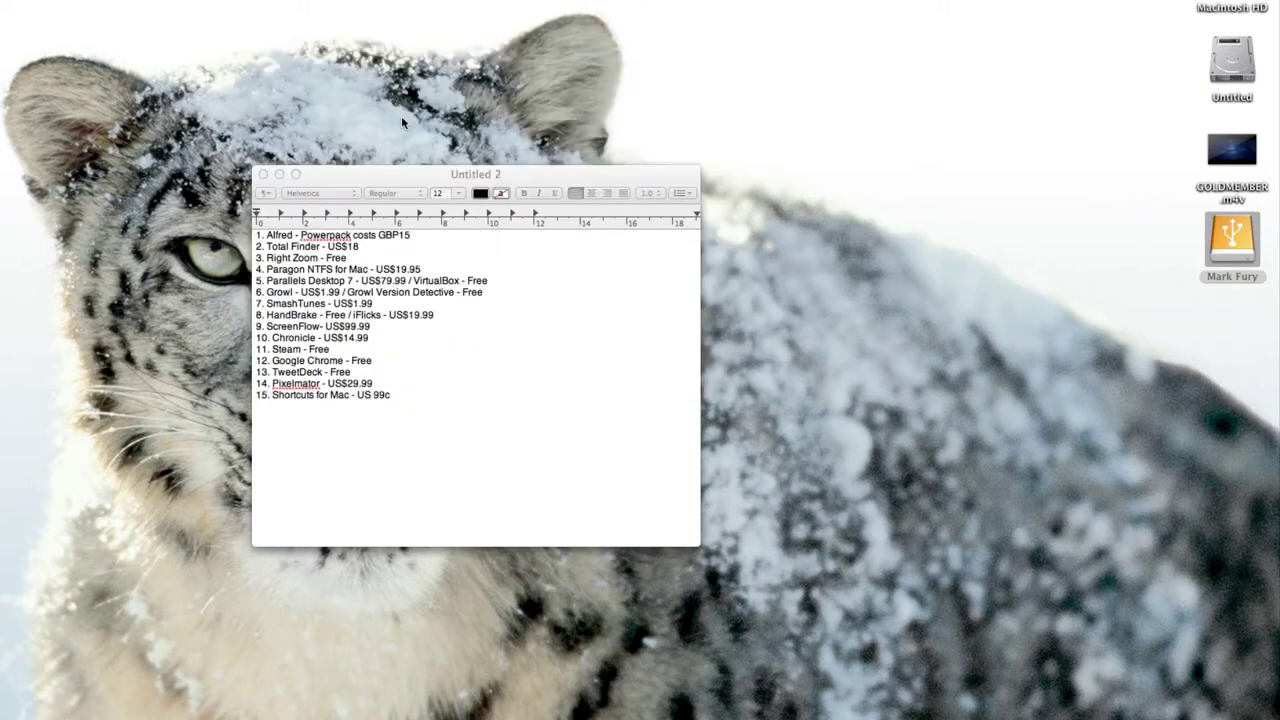
pyautogui.moveTo(624, 8); pyautogui.dragTo(333, 229)
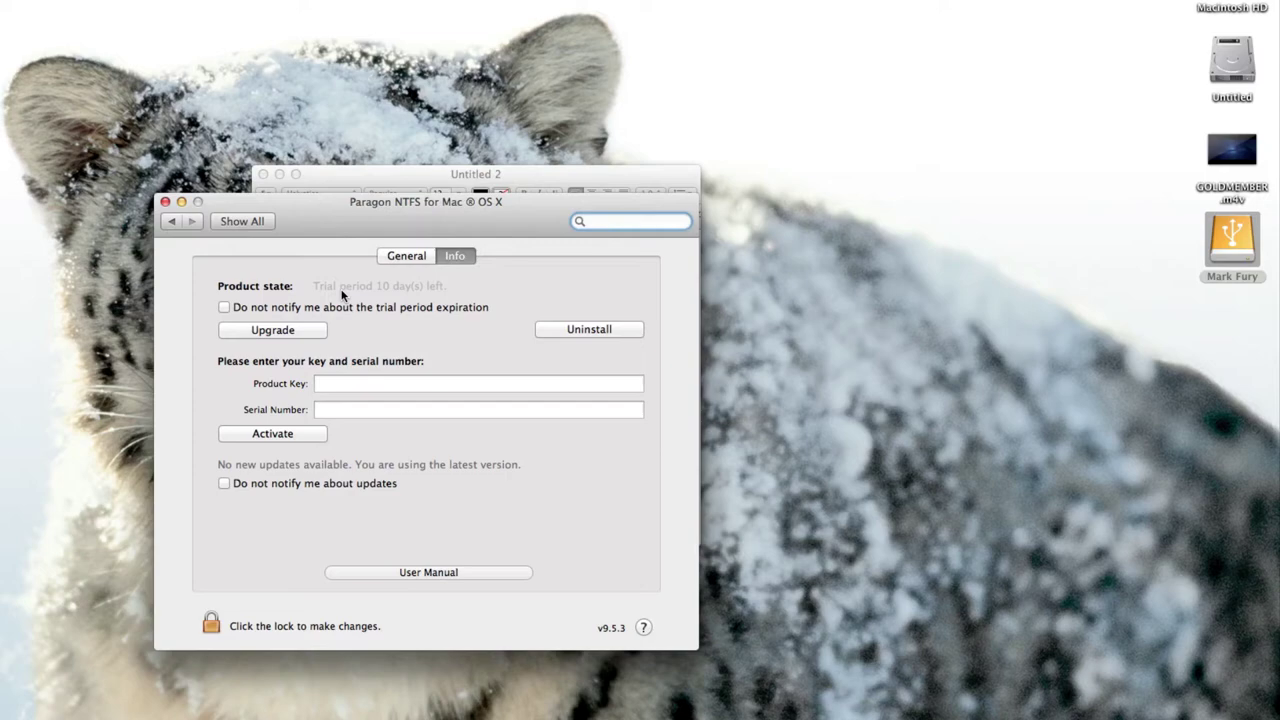
pyautogui.moveTo(373, 224); pyautogui.dragTo(598, 201)
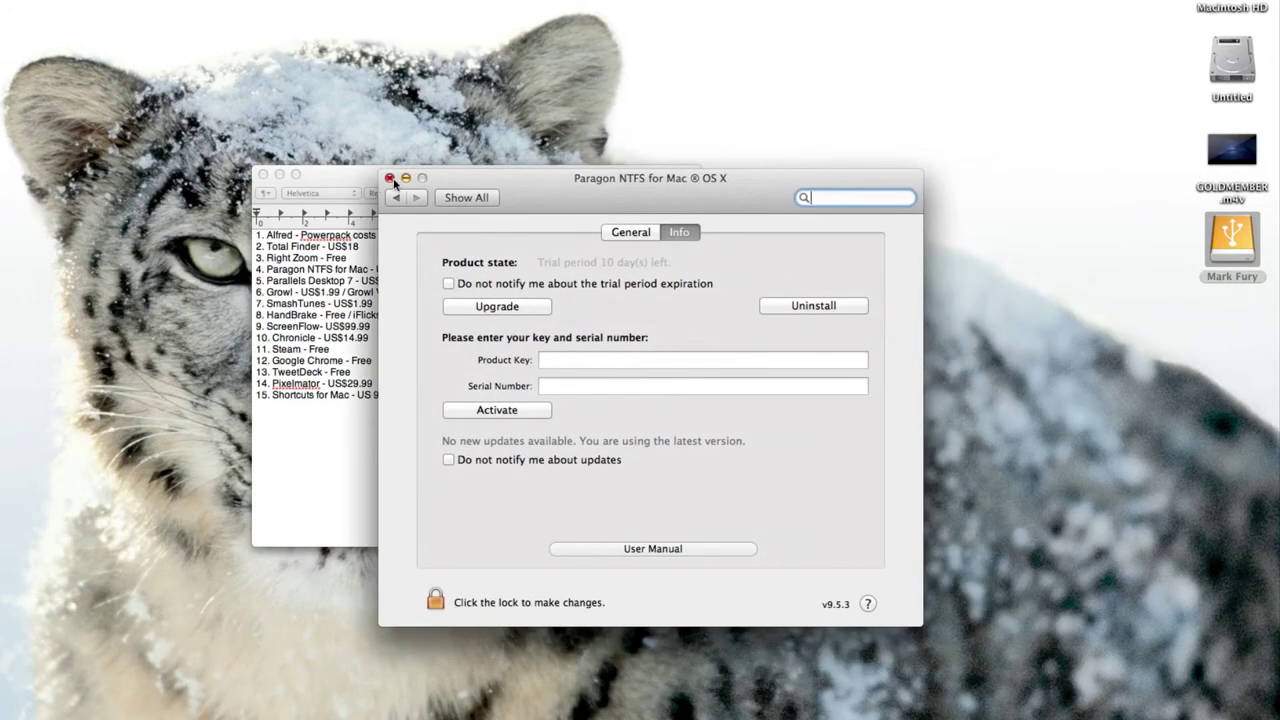
pyautogui.click(390, 178)
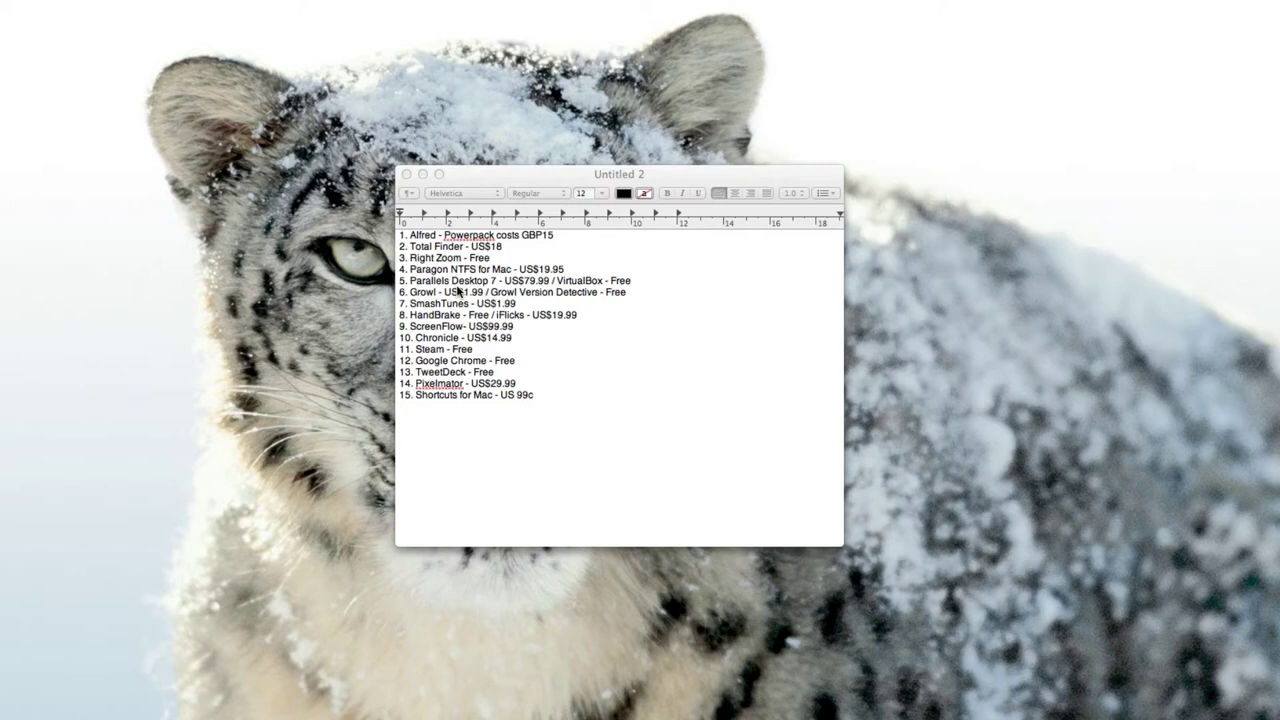
pyautogui.click(10, 432)
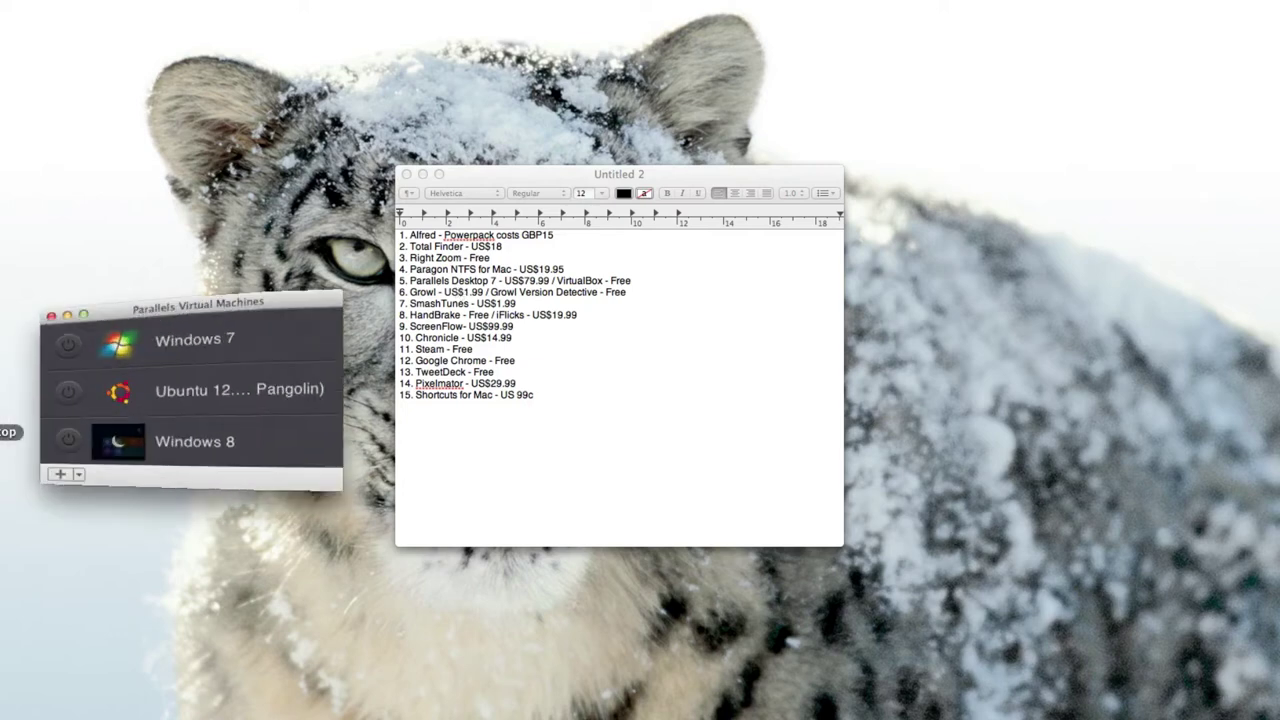
pyautogui.moveTo(175, 303); pyautogui.dragTo(193, 259)
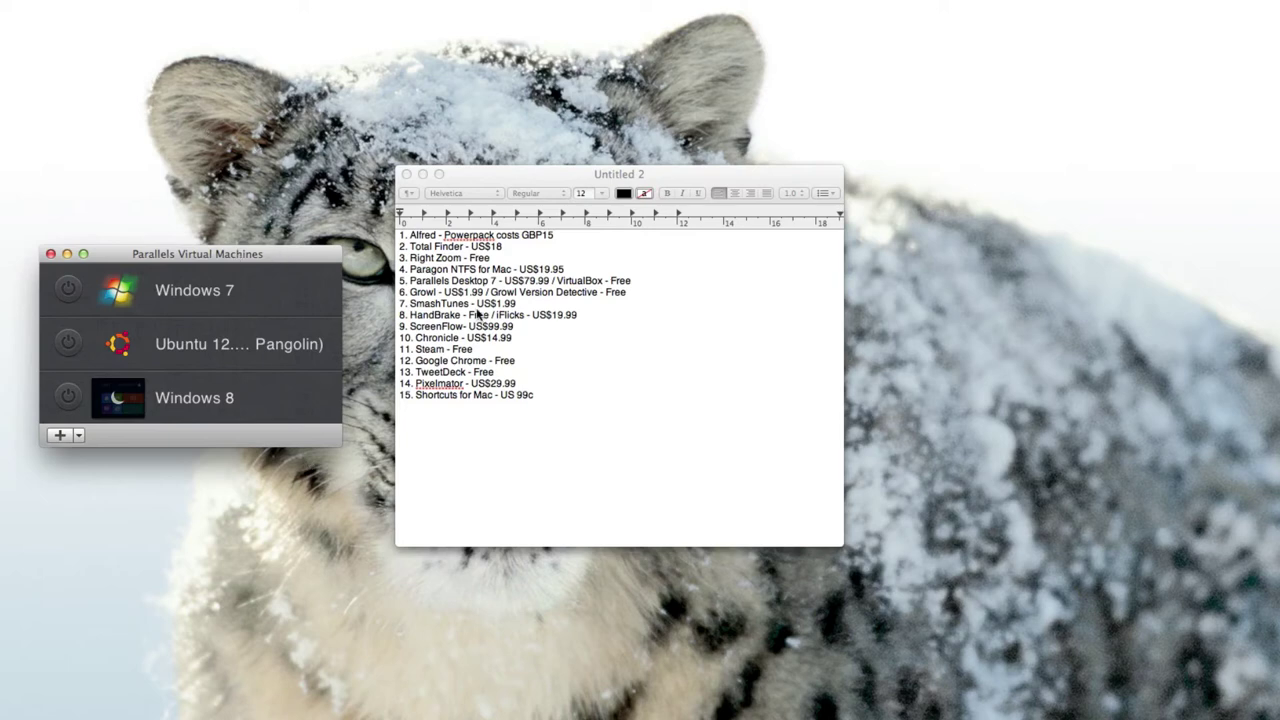
pyautogui.click(67, 255)
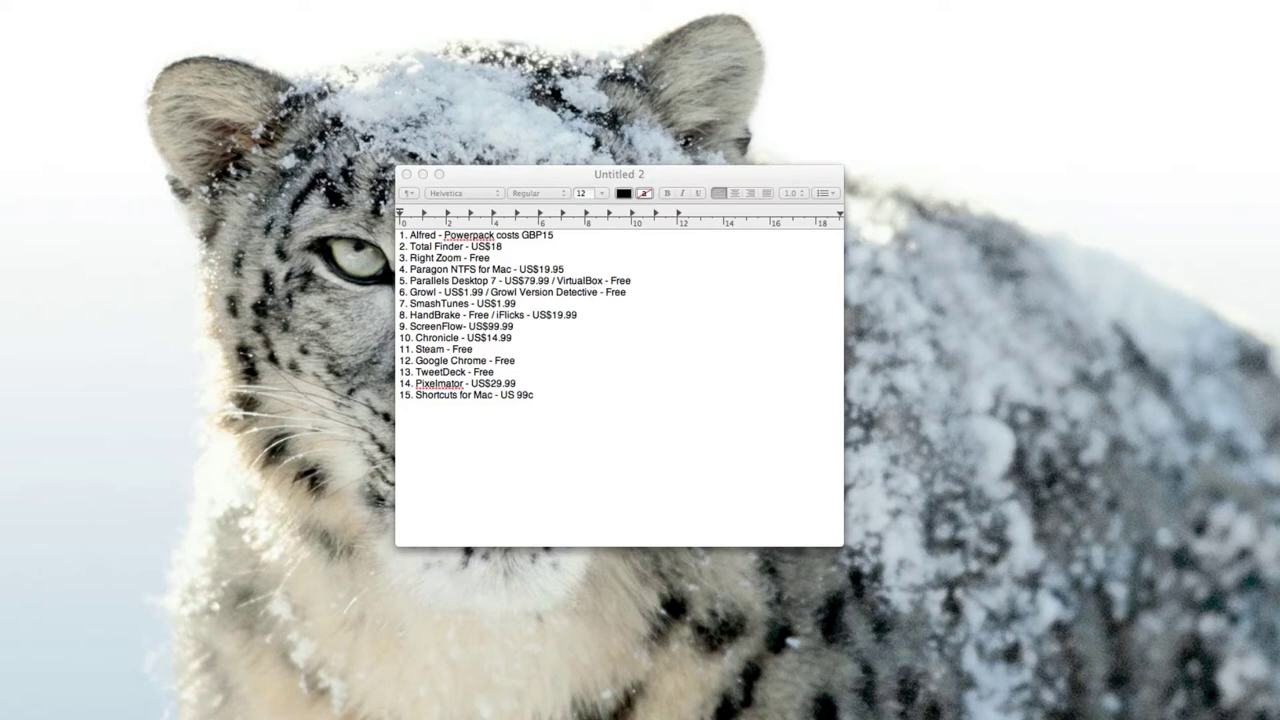
# Launch VirtualBox, view openSUSE, Windows 8, both Linux Mint and Ubuntu 12.04 details, then quit.
pyautogui.press('super+Tab')
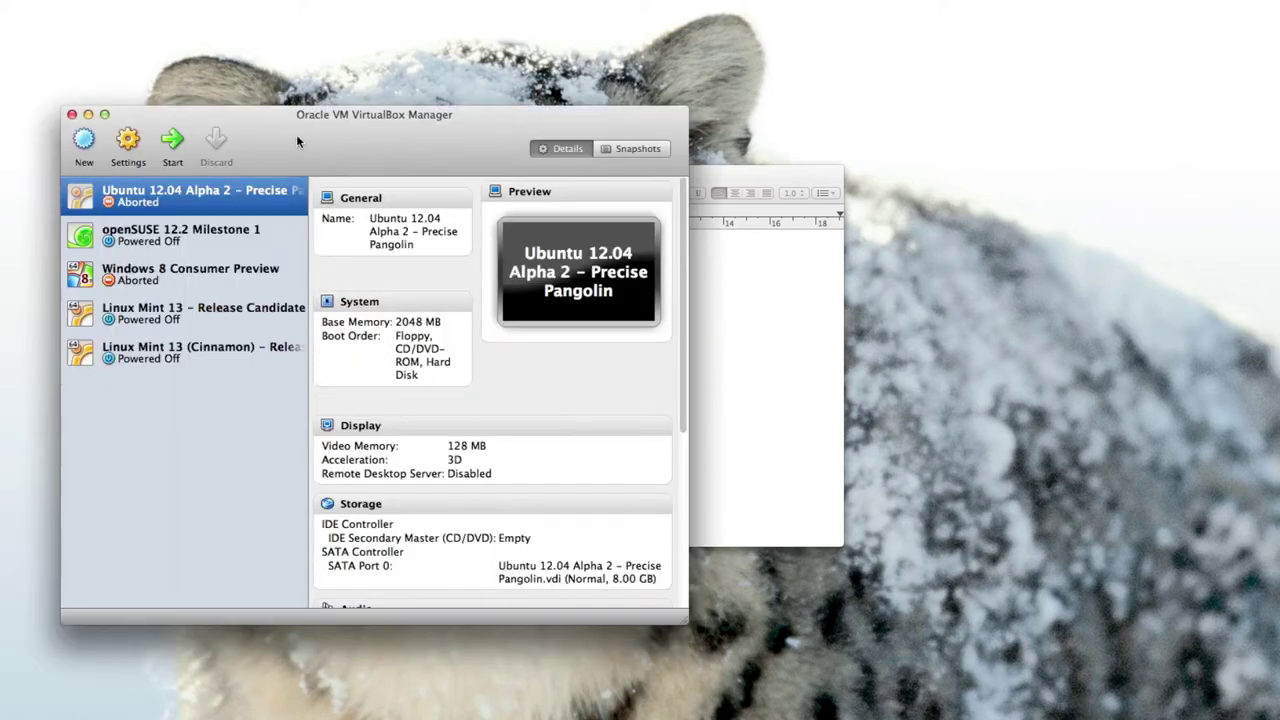
pyautogui.moveTo(296, 134); pyautogui.dragTo(310, 135)
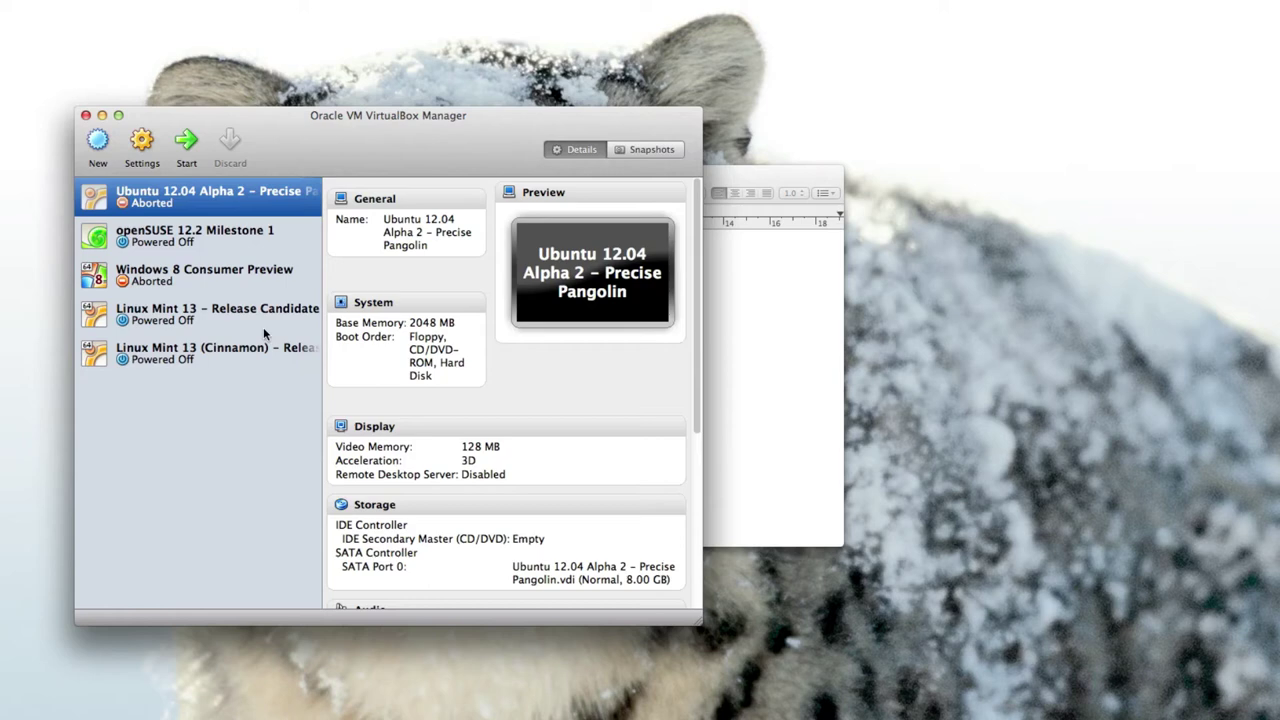
pyautogui.click(200, 234)
pyautogui.click(201, 278)
pyautogui.click(200, 322)
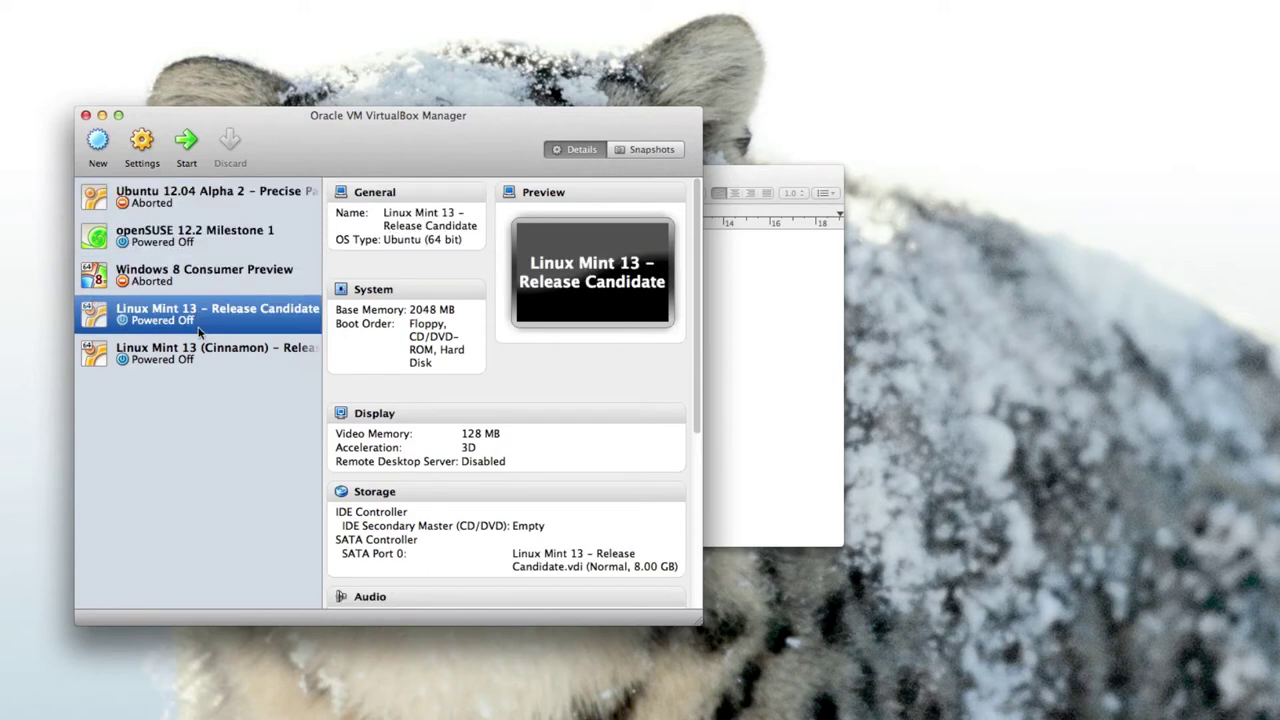
pyautogui.click(201, 352)
pyautogui.click(198, 212)
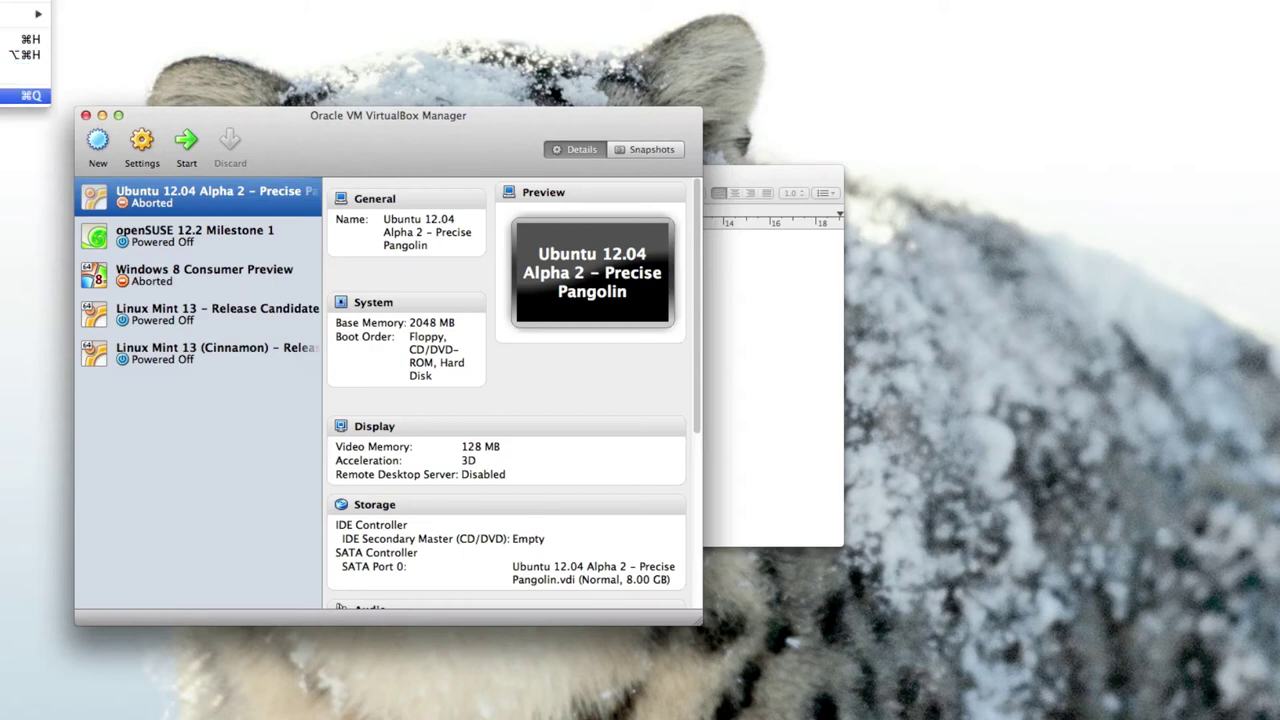
pyautogui.click(26, 96)
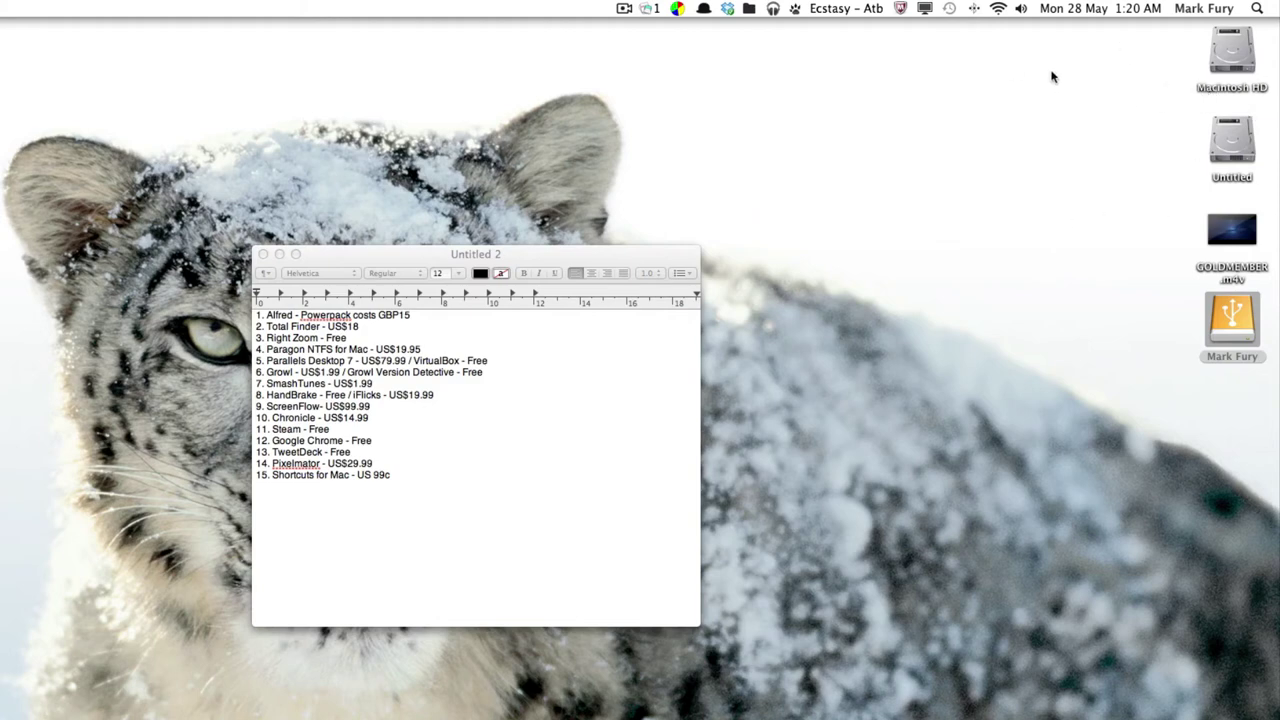
pyautogui.click(795, 10)
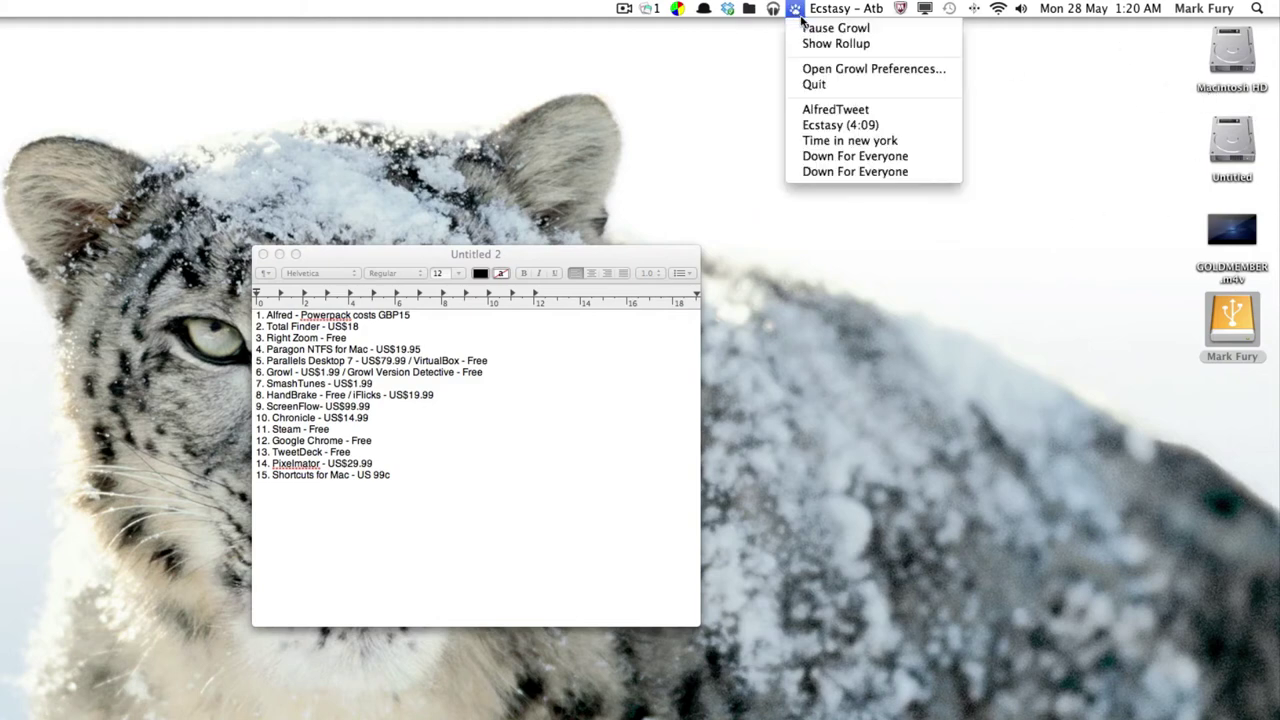
pyautogui.click(830, 68)
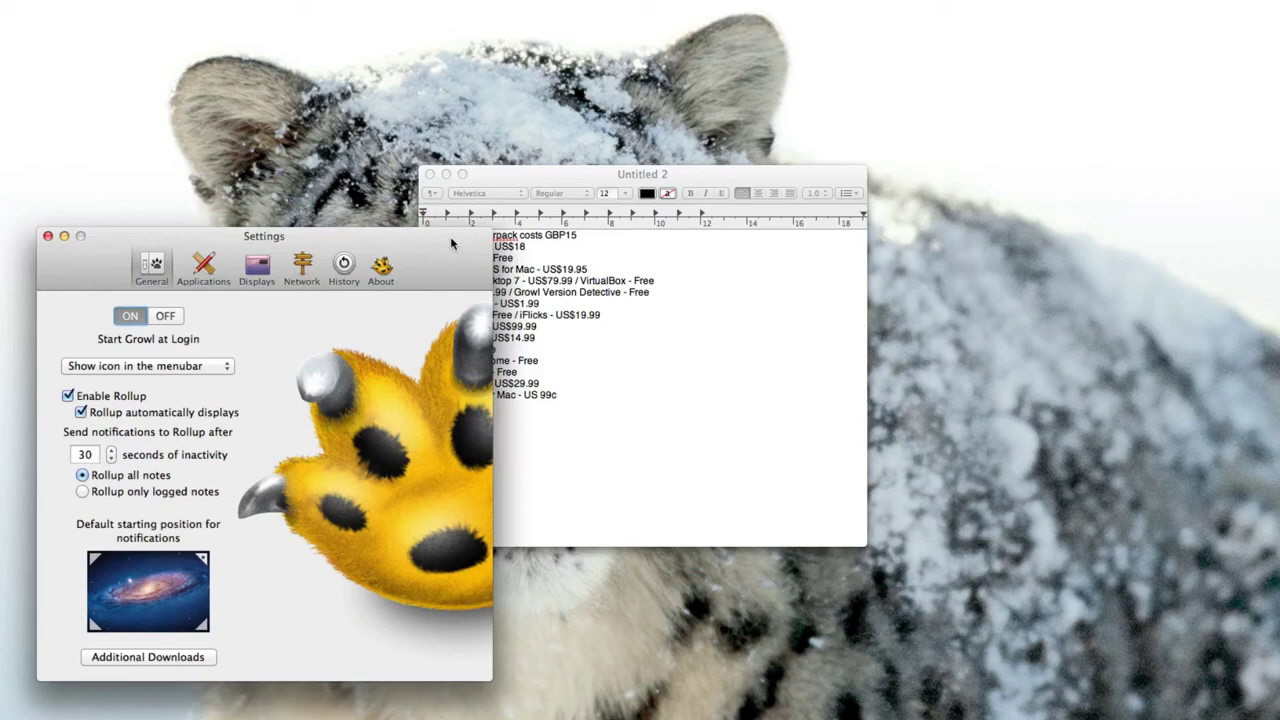
pyautogui.moveTo(450, 243); pyautogui.dragTo(513, 167)
pyautogui.click(406, 186)
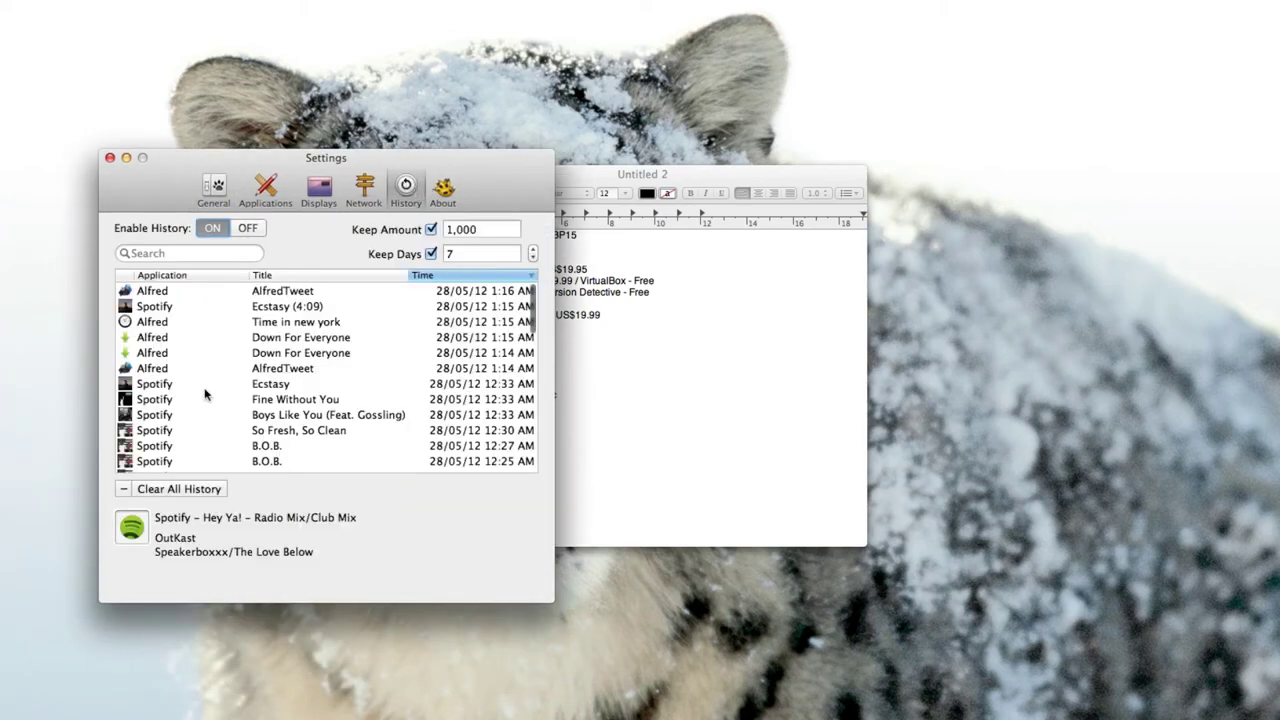
pyautogui.scroll(-10, 233, 315)
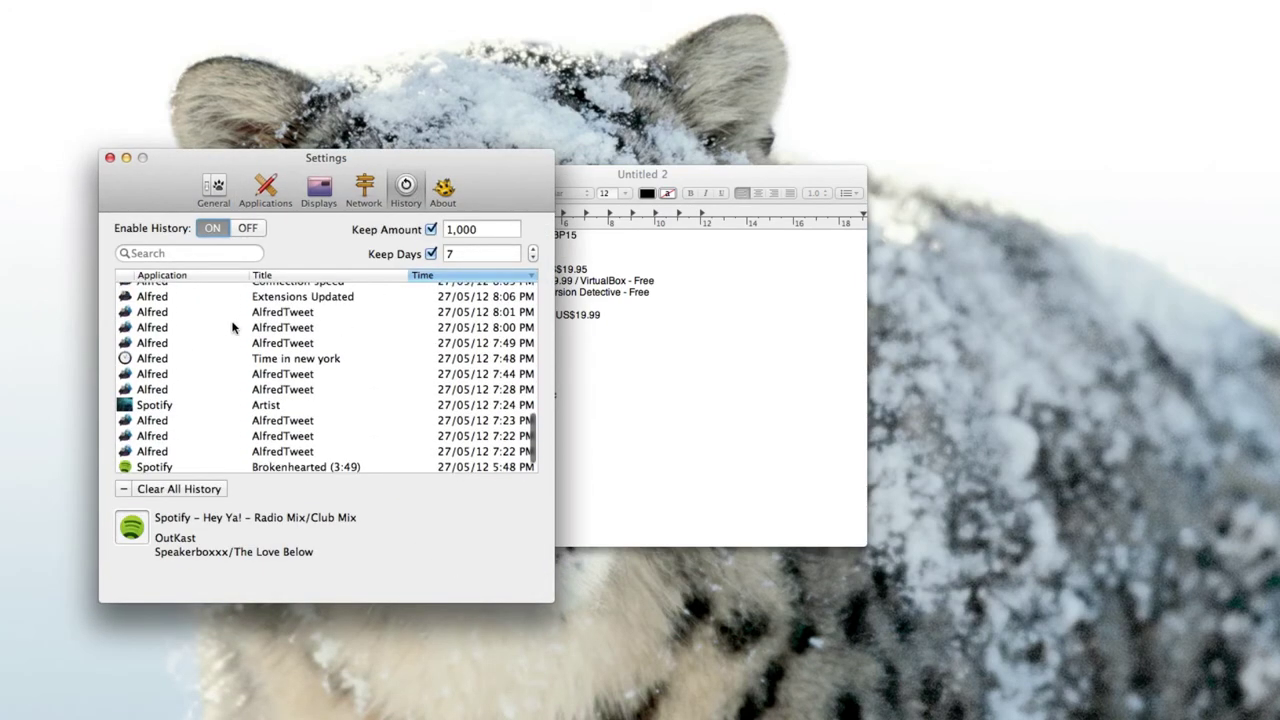
pyautogui.scroll(15, 278, 425)
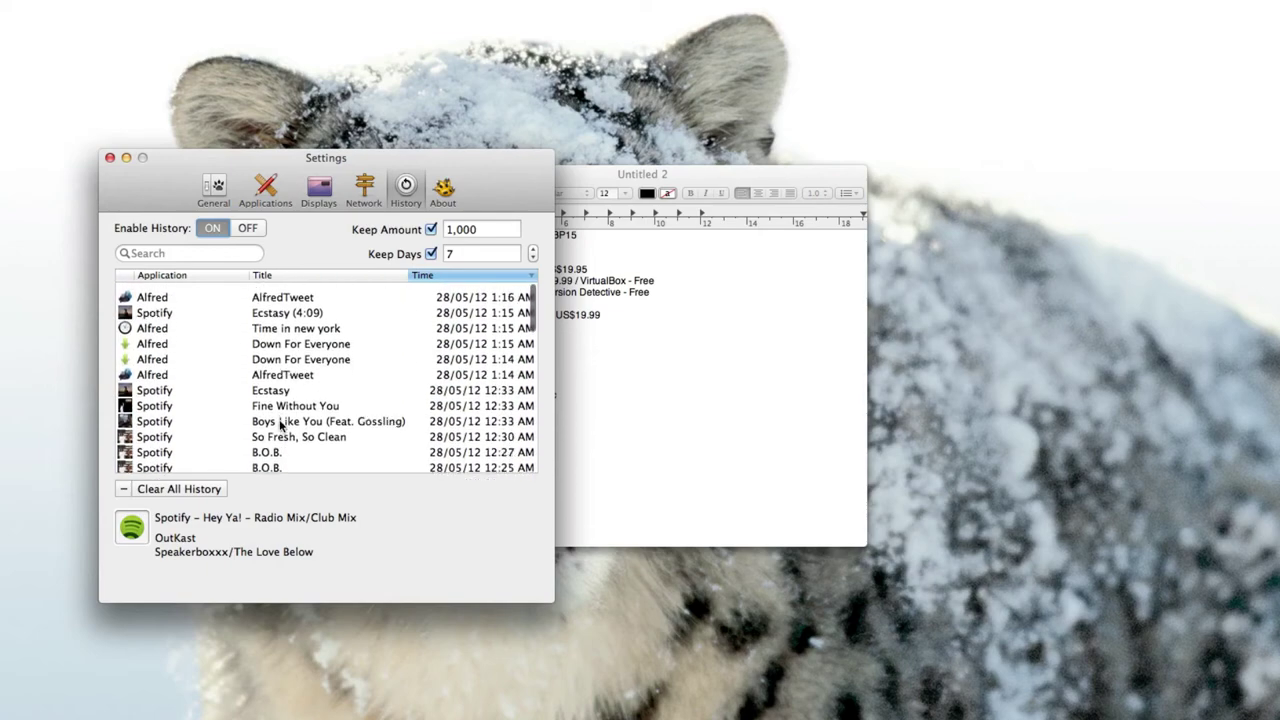
pyautogui.click(228, 195)
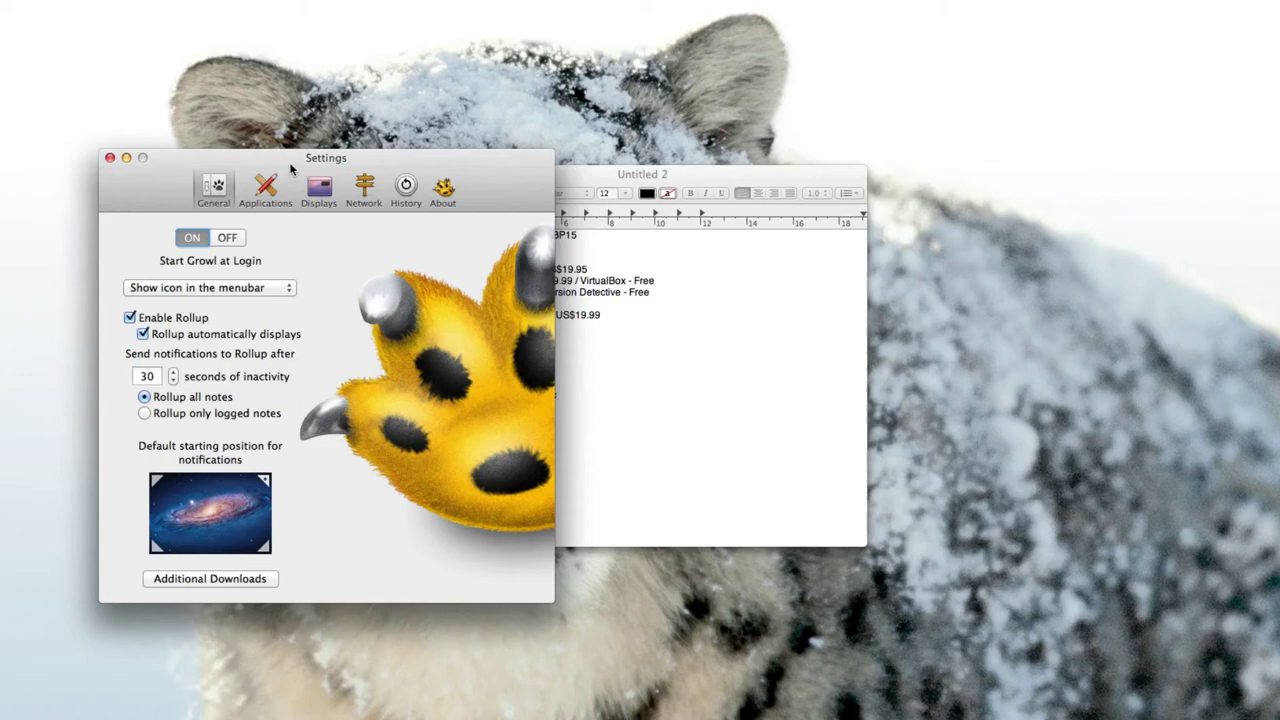
pyautogui.moveTo(291, 164); pyautogui.dragTo(866, 115)
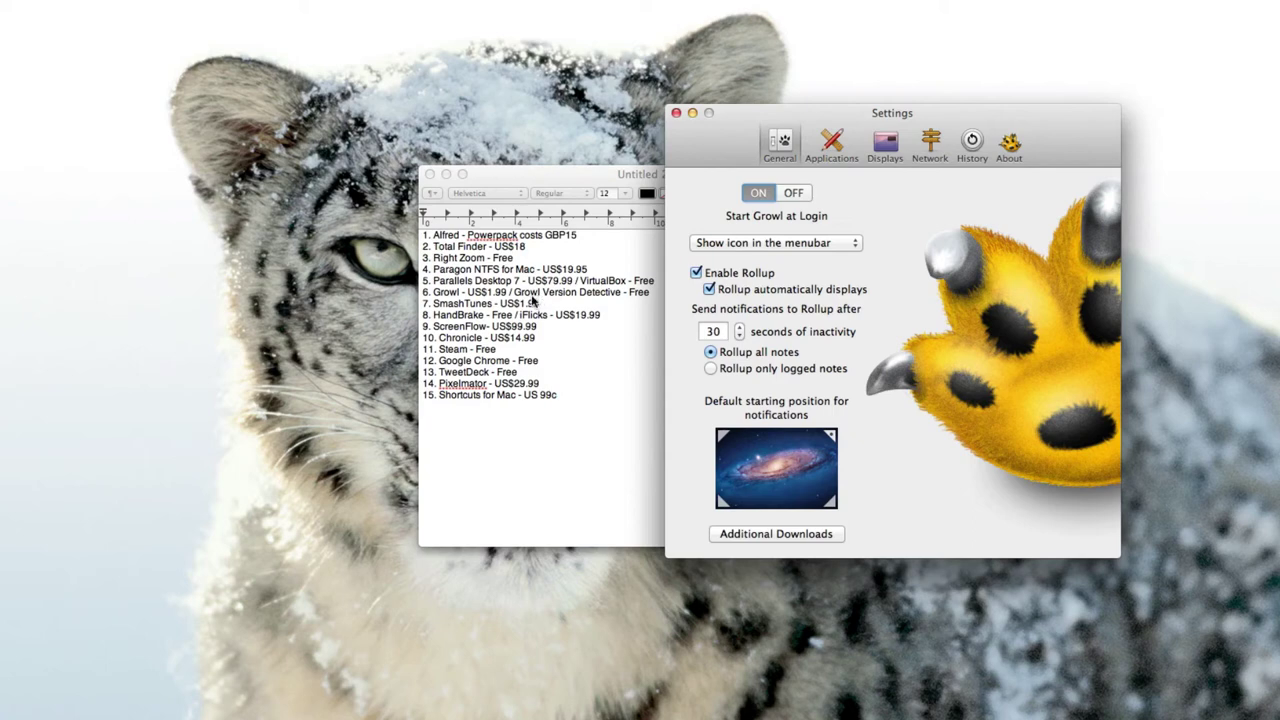
pyautogui.click(676, 114)
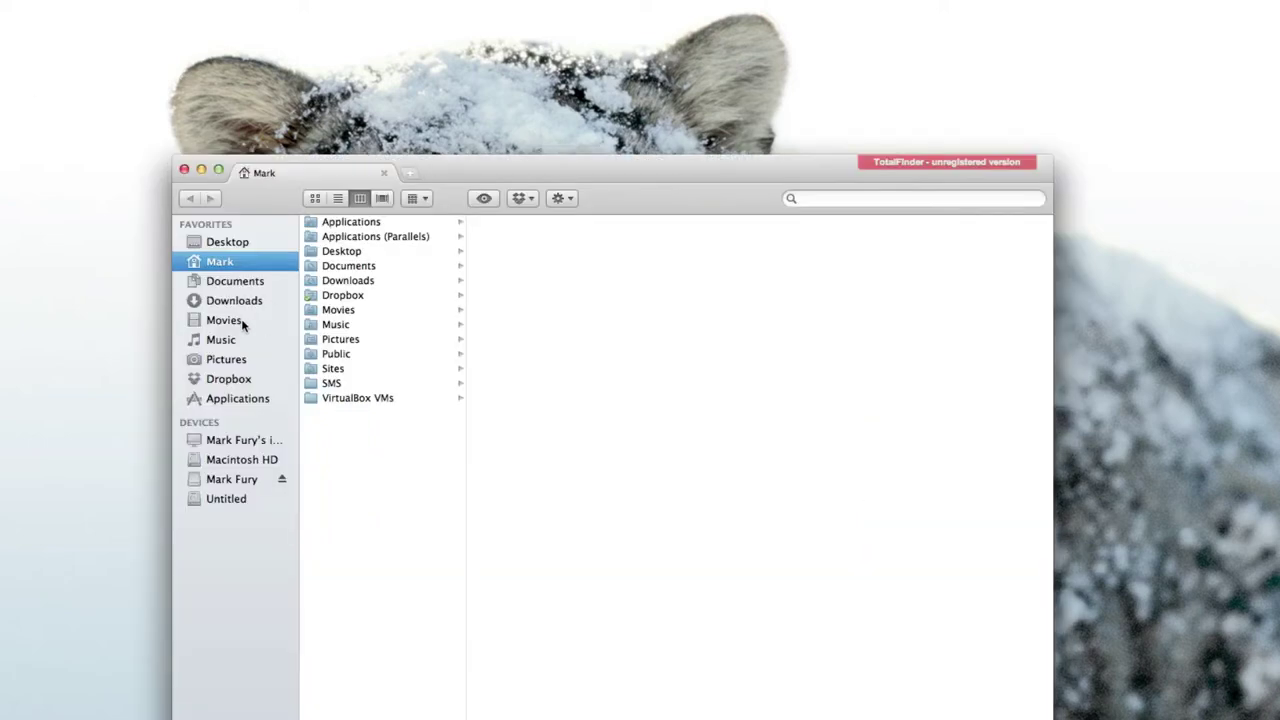
pyautogui.click(236, 302)
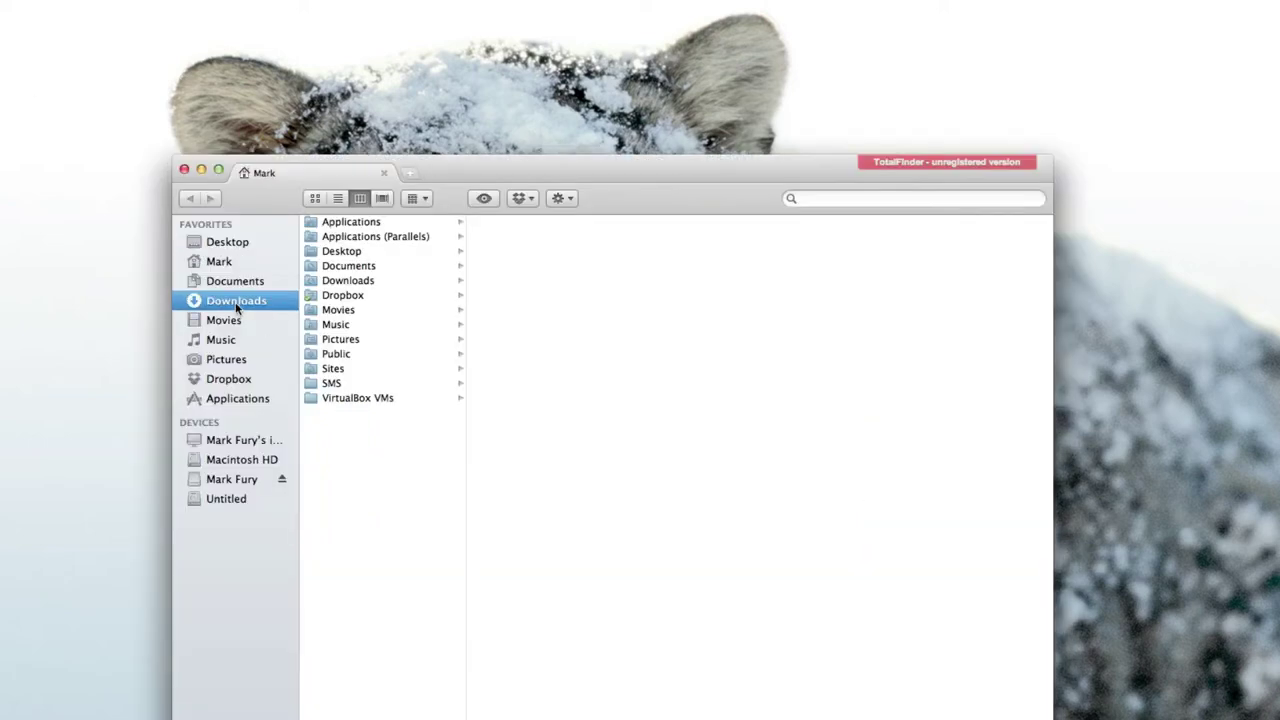
pyautogui.doubleClick(340, 297)
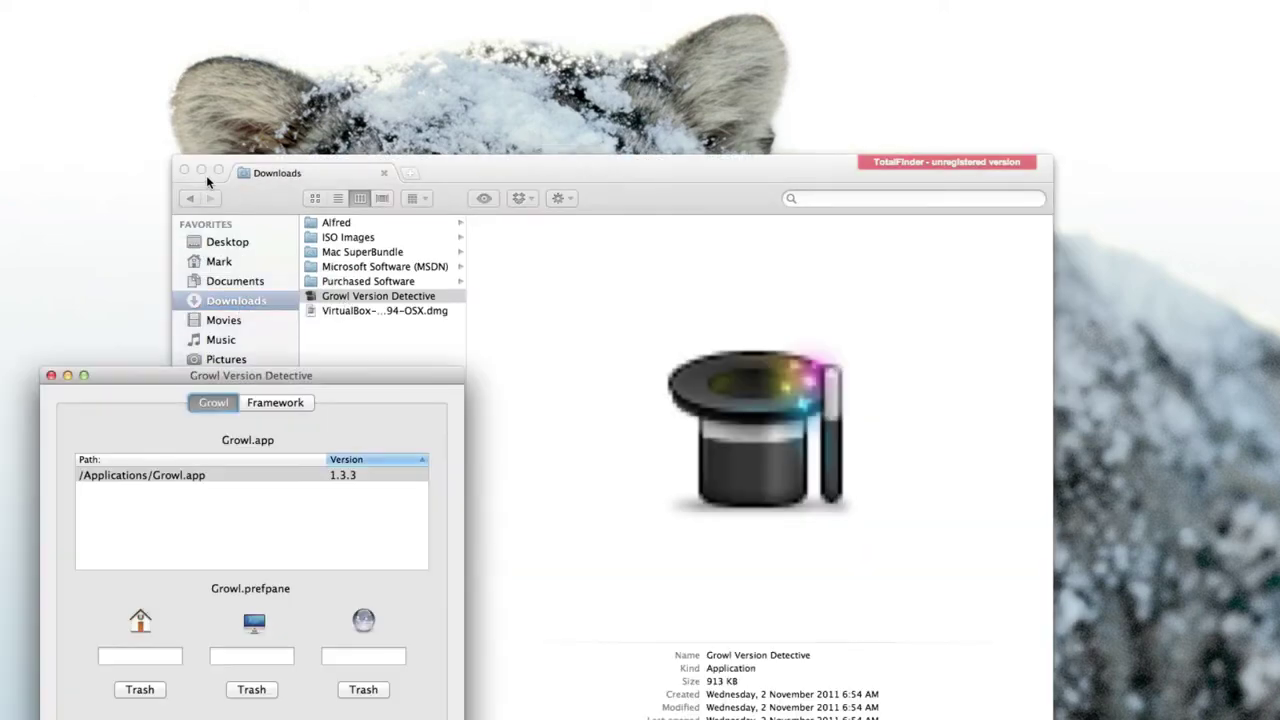
pyautogui.click(206, 175)
pyautogui.click(186, 171)
pyautogui.moveTo(240, 376); pyautogui.dragTo(331, 173)
pyautogui.click(354, 194)
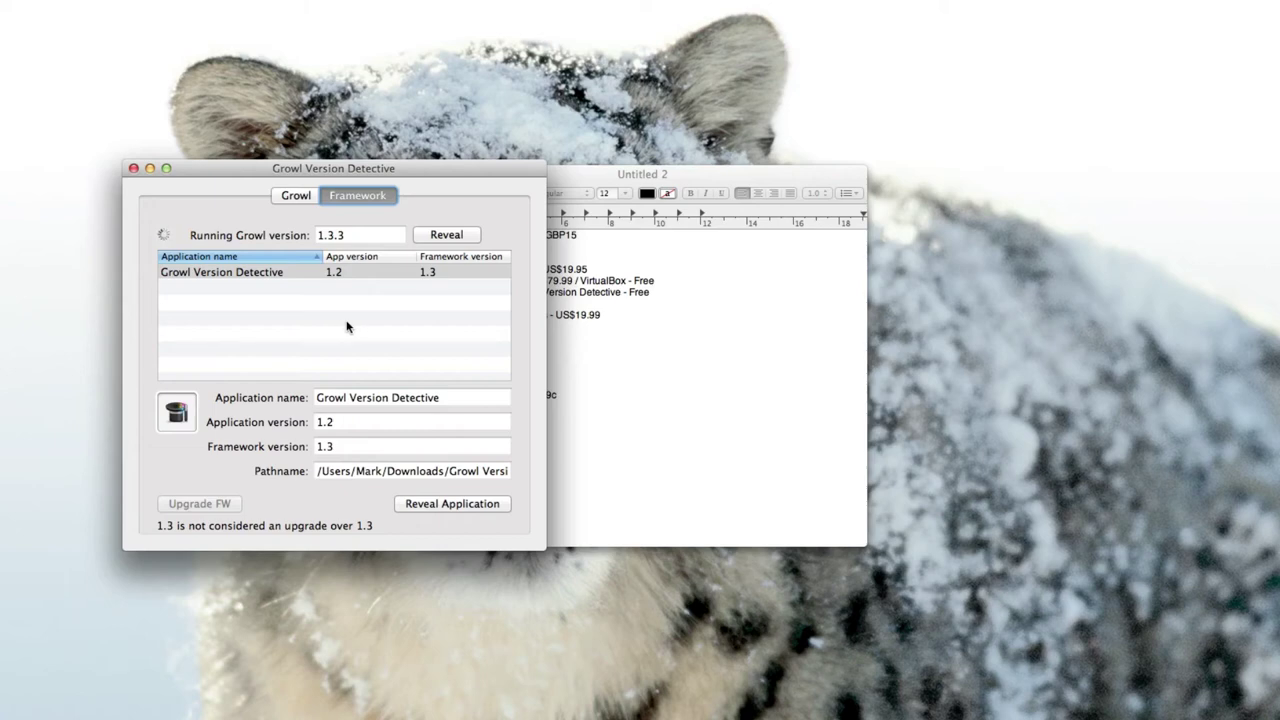
pyautogui.scroll(-1, 357, 307)
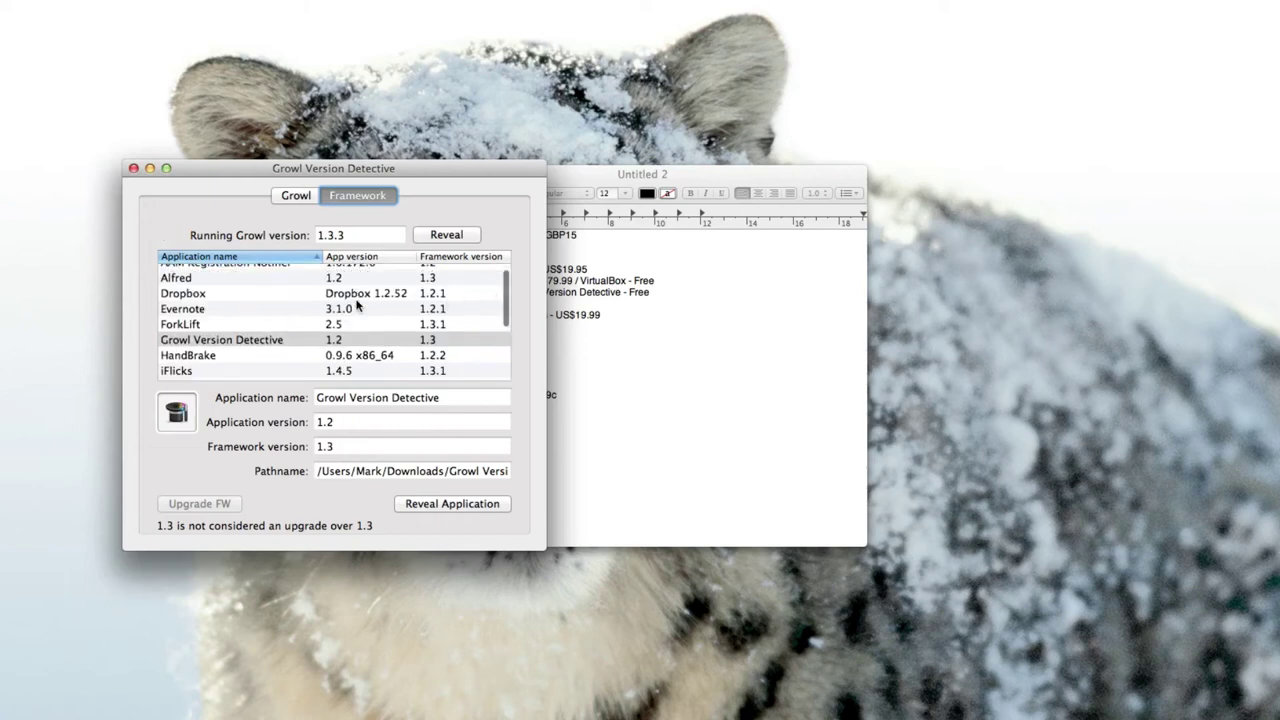
pyautogui.scroll(-5, 357, 306)
pyautogui.scroll(6, 359, 307)
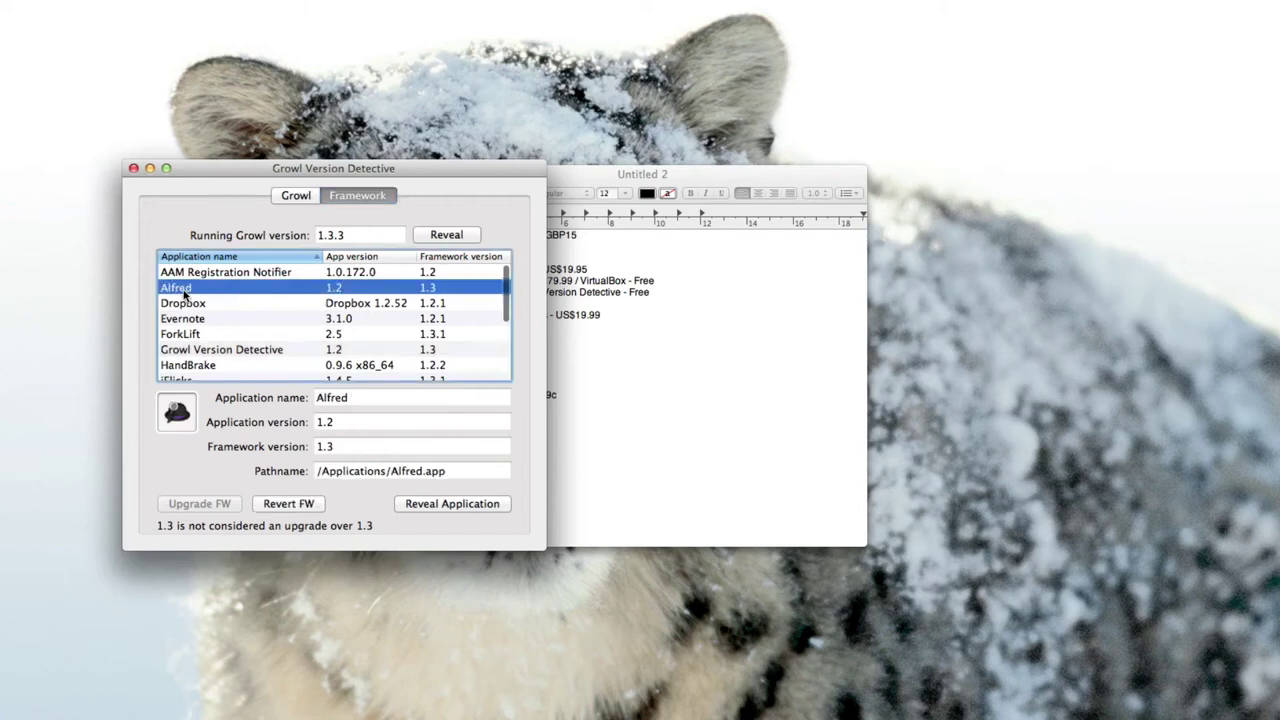
pyautogui.click(232, 289)
pyautogui.click(133, 168)
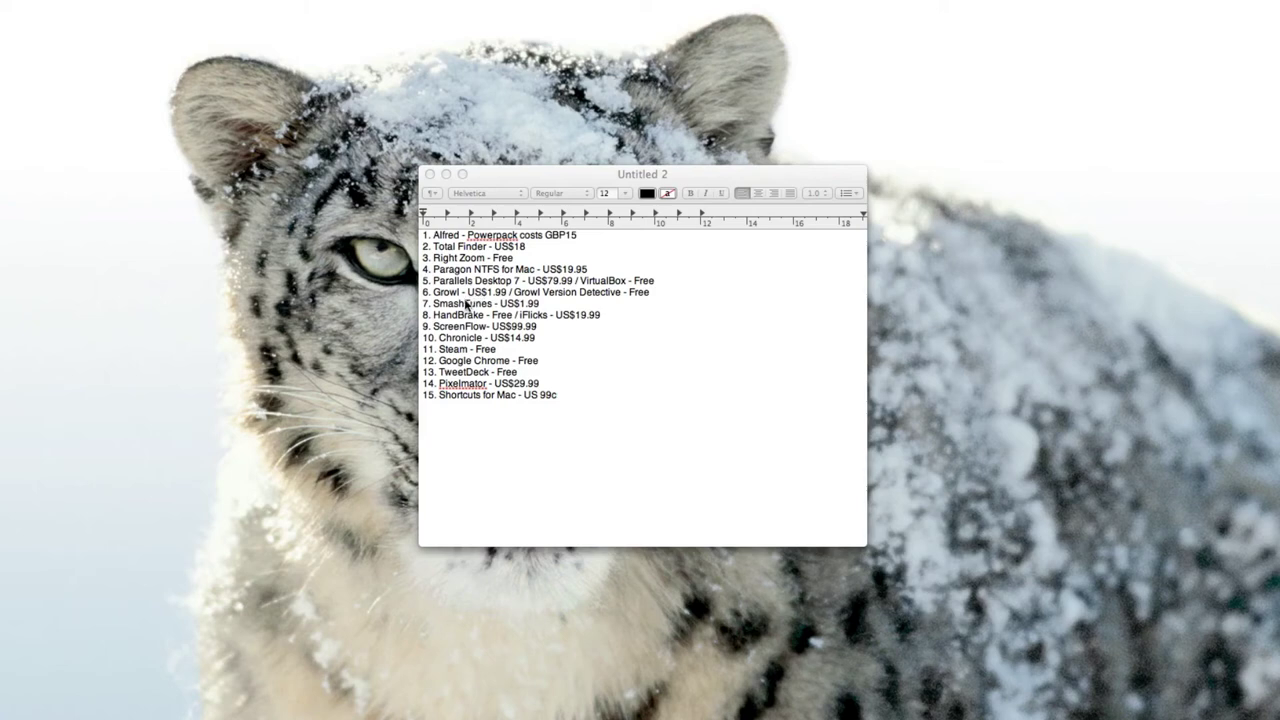
# Open SmashTunes preferences and look through the appearance and keyboard shortcut settings.
pyautogui.click(436, 305)
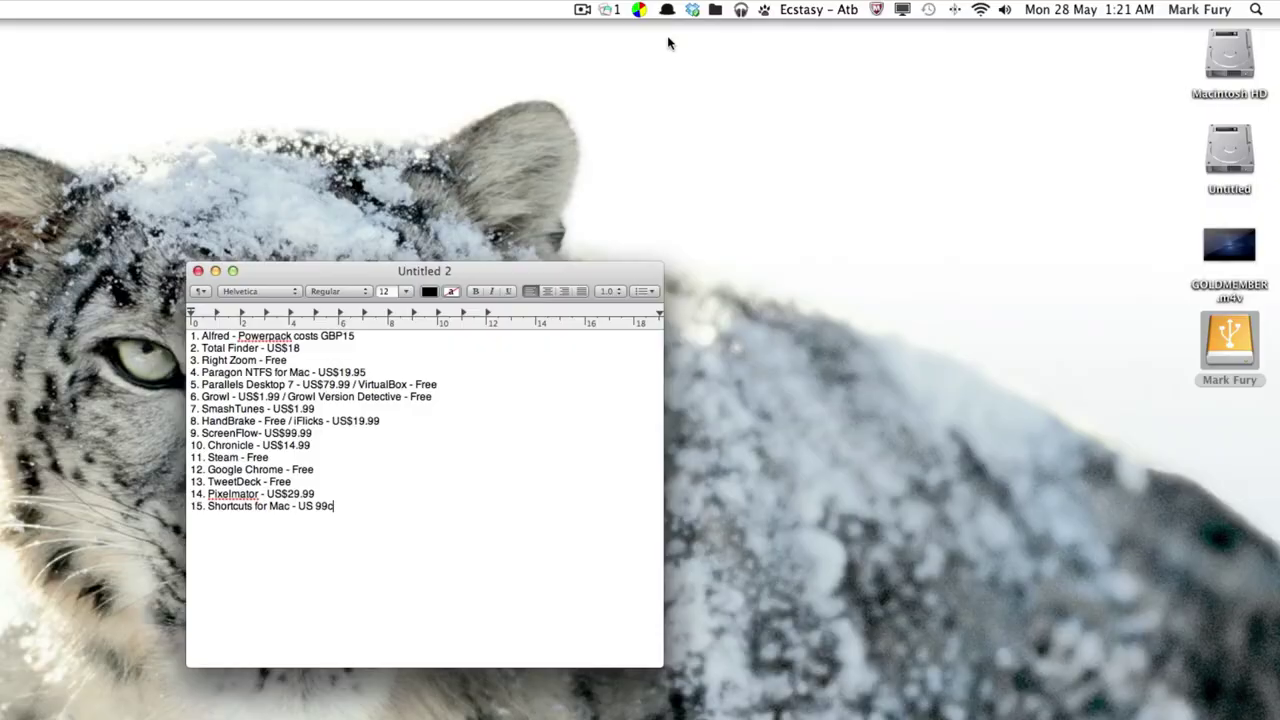
pyautogui.click(790, 10)
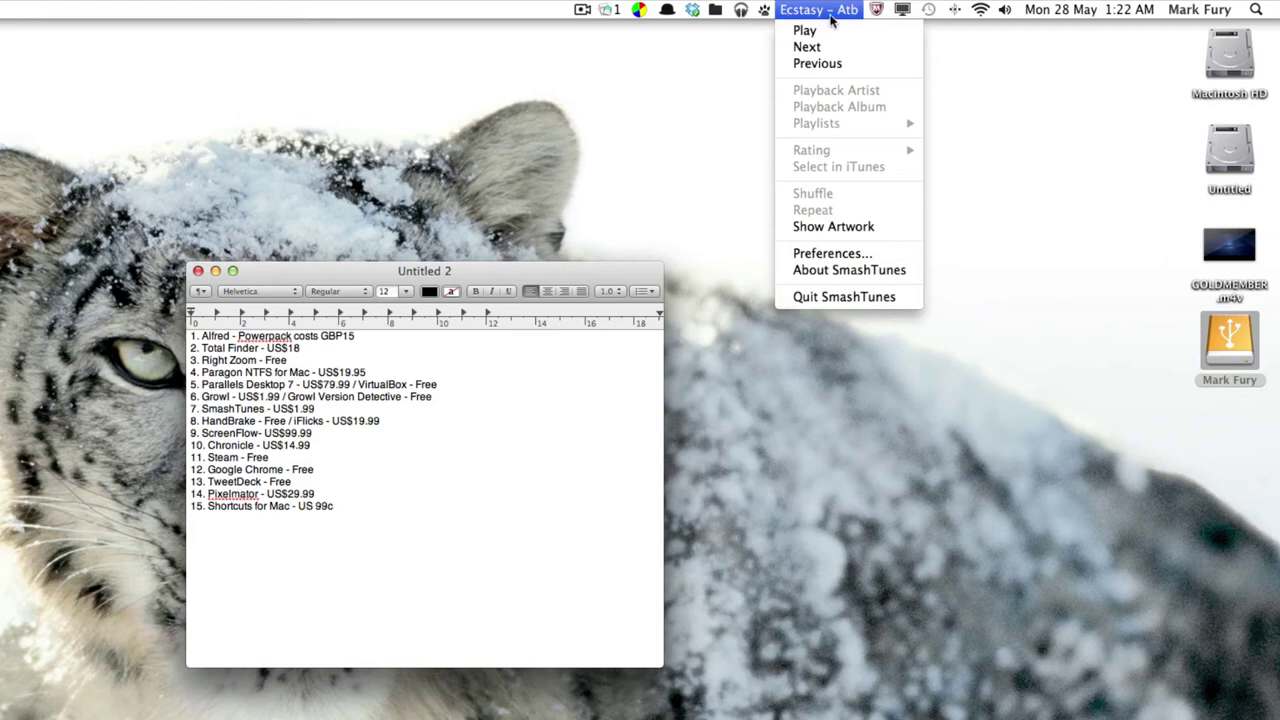
pyautogui.click(845, 253)
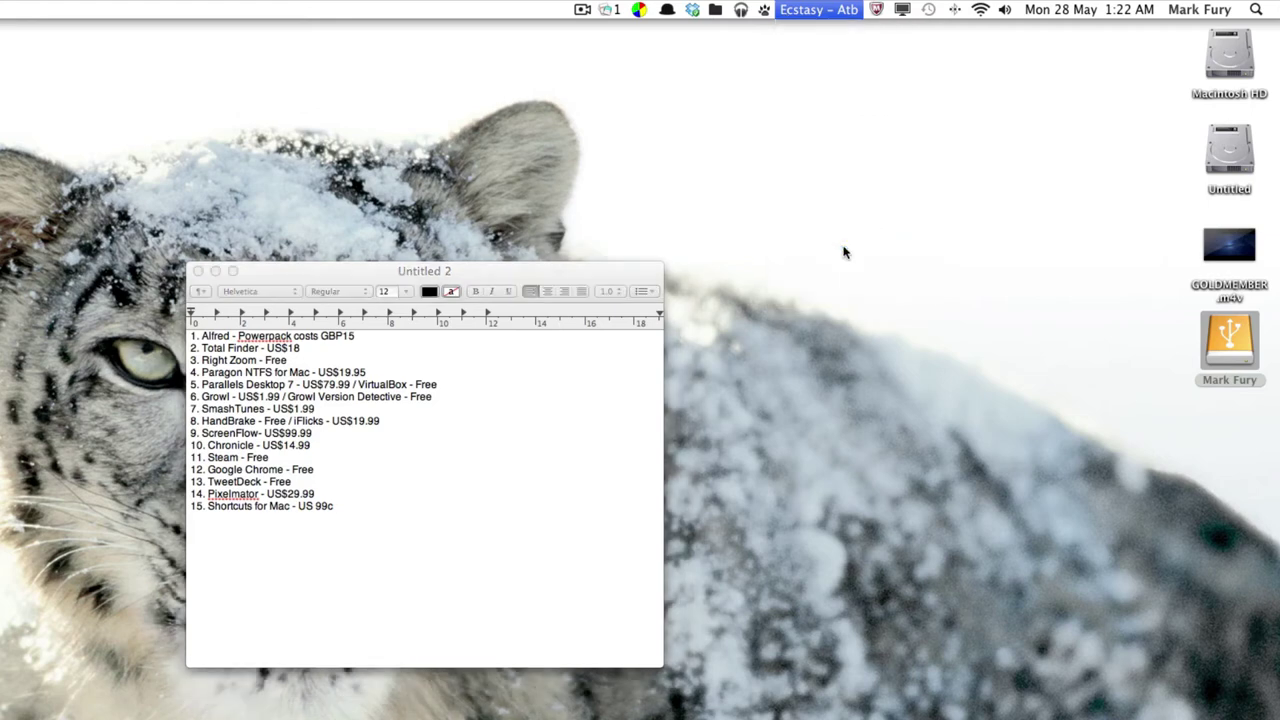
pyautogui.moveTo(512, 183); pyautogui.dragTo(742, 343)
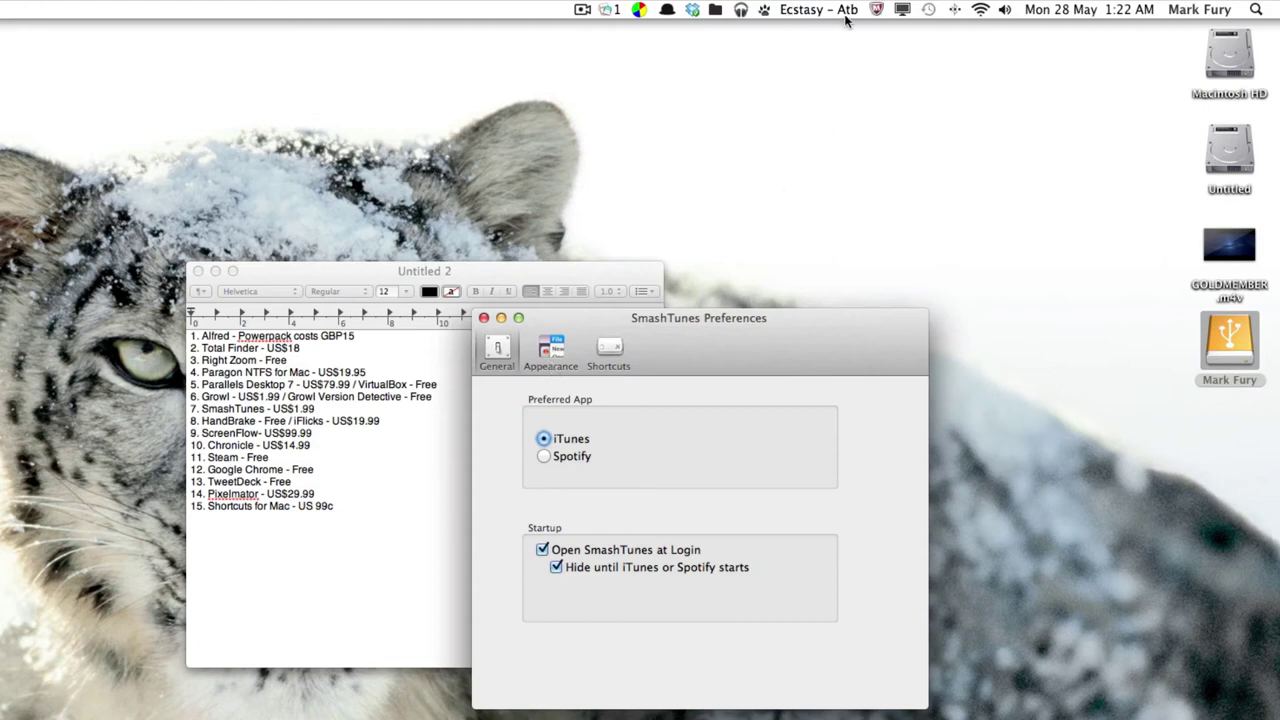
pyautogui.click(549, 346)
pyautogui.click(601, 347)
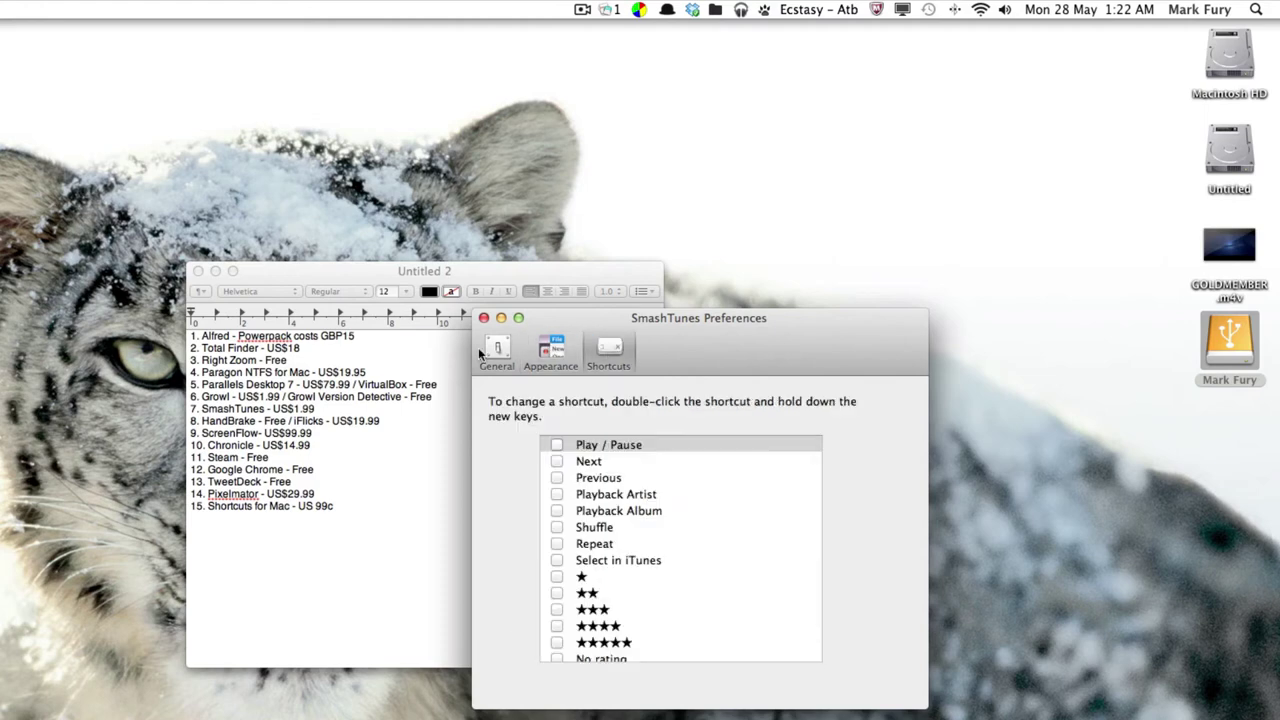
# Close the preferences and turn on Show Artwork from the SmashTunes menu.
pyautogui.press('super+w')
pyautogui.click(818, 11)
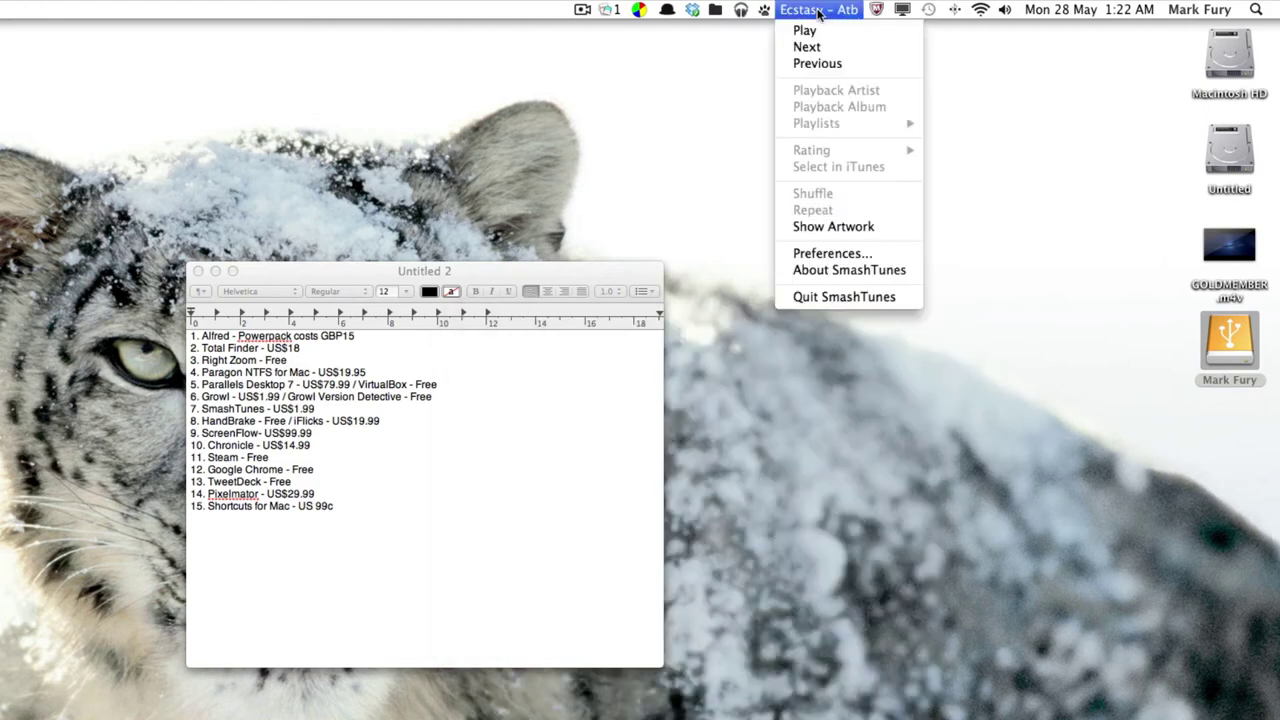
pyautogui.click(836, 227)
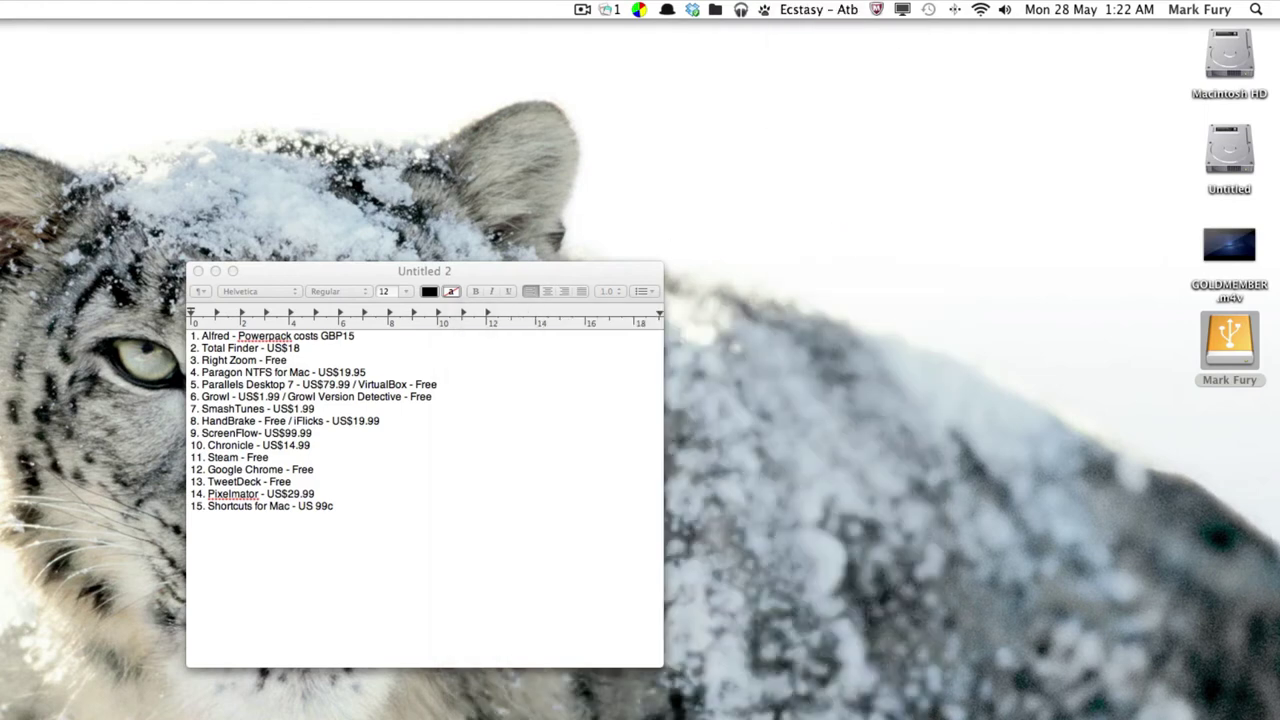
# Move the artwork and app list windows aside and skip SmashTunes to the next track.
pyautogui.moveTo(836, 227); pyautogui.dragTo(781, 280)
pyautogui.moveTo(560, 276); pyautogui.dragTo(405, 355)
pyautogui.moveTo(841, 289); pyautogui.dragTo(1103, 121)
pyautogui.click(818, 9)
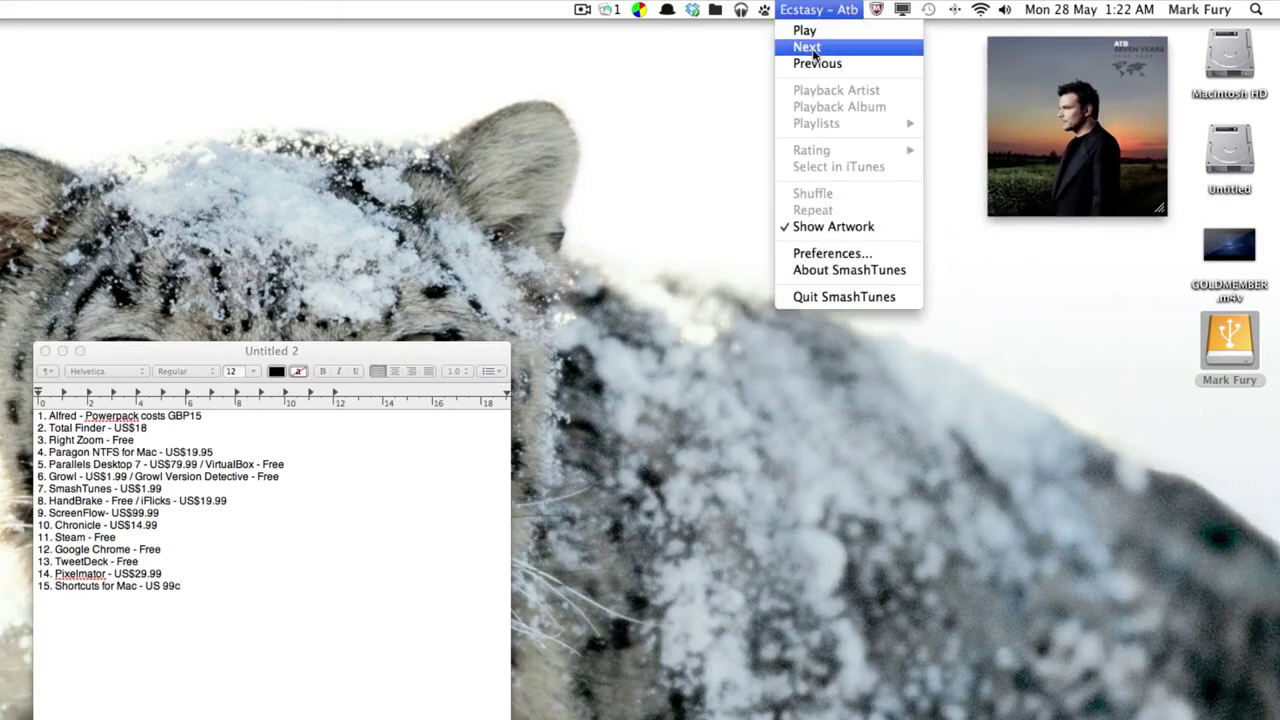
pyautogui.click(813, 48)
pyautogui.click(810, 10)
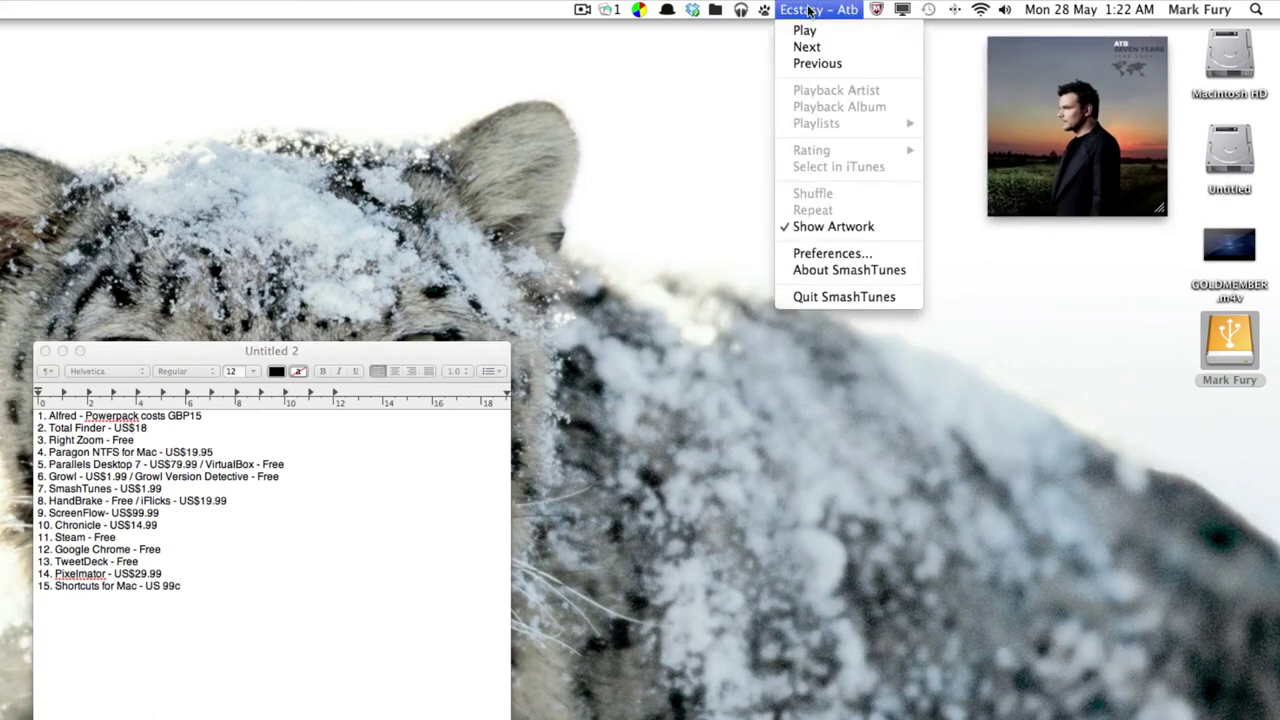
pyautogui.click(810, 10)
pyautogui.click(815, 10)
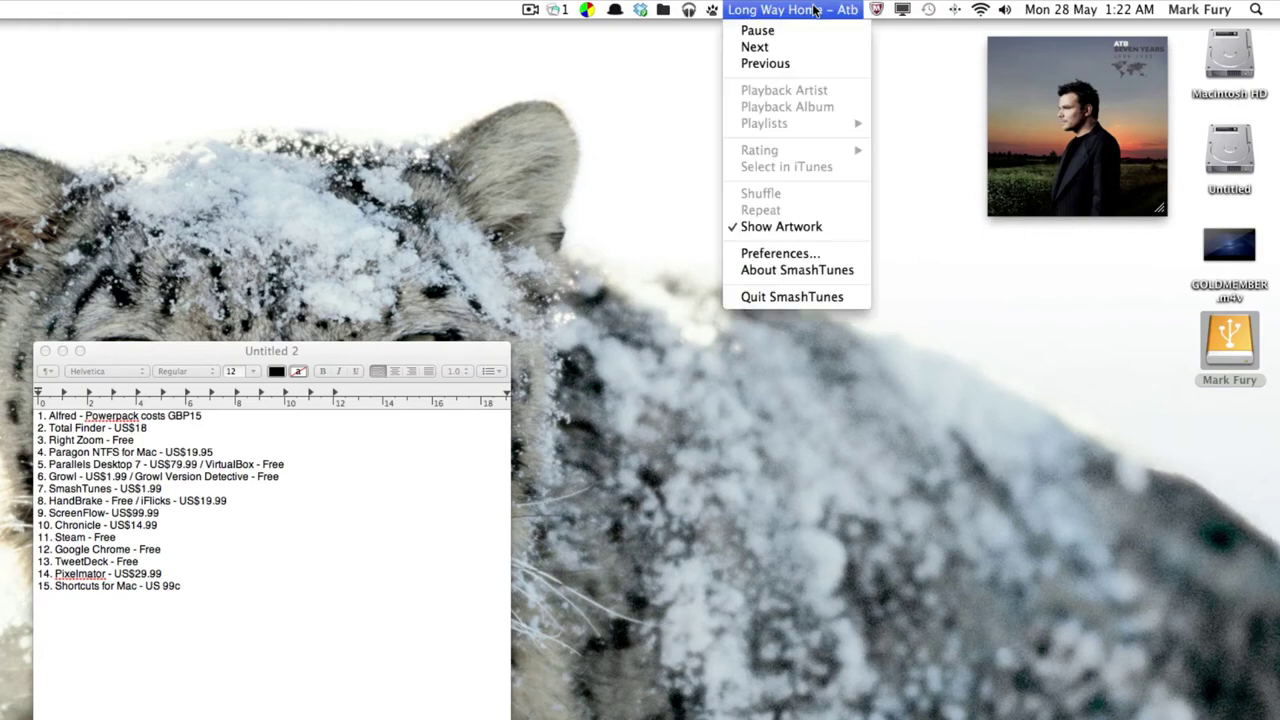
pyautogui.click(815, 10)
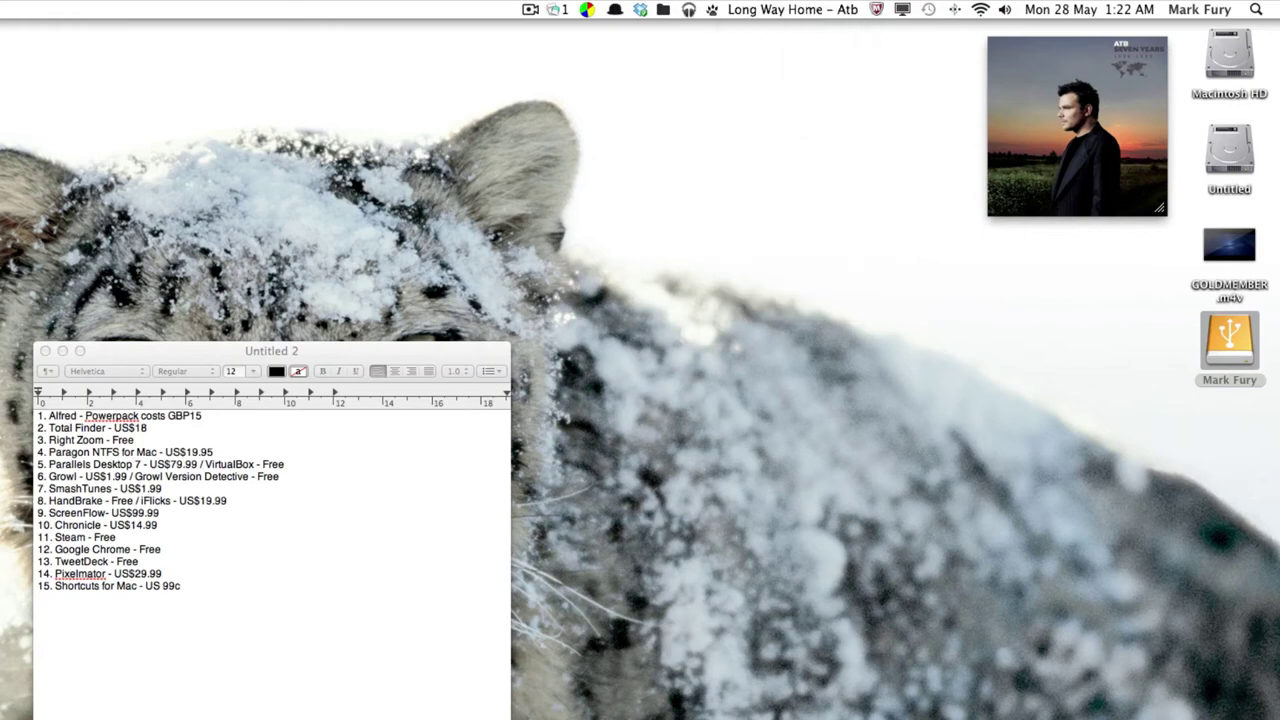
# Minimize iTunes and uncheck Show Artwork in the SmashTunes menu.
pyautogui.press('super+Tab')
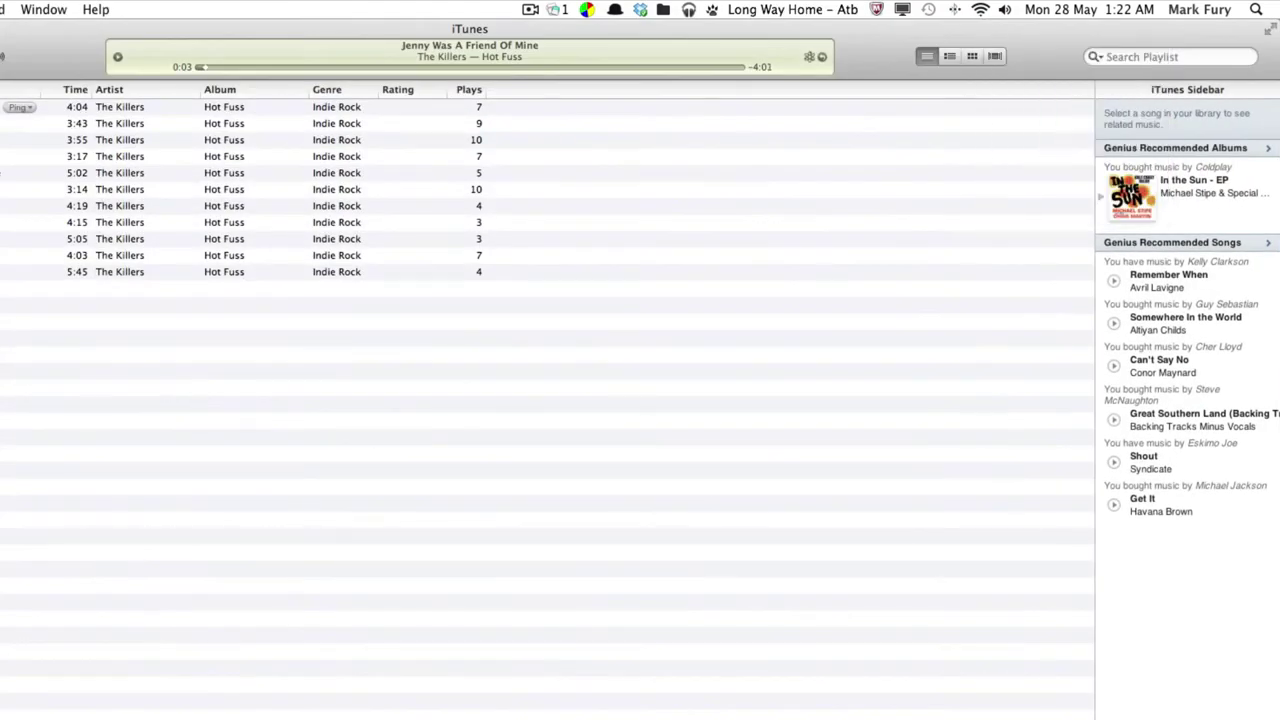
pyautogui.press('super+m')
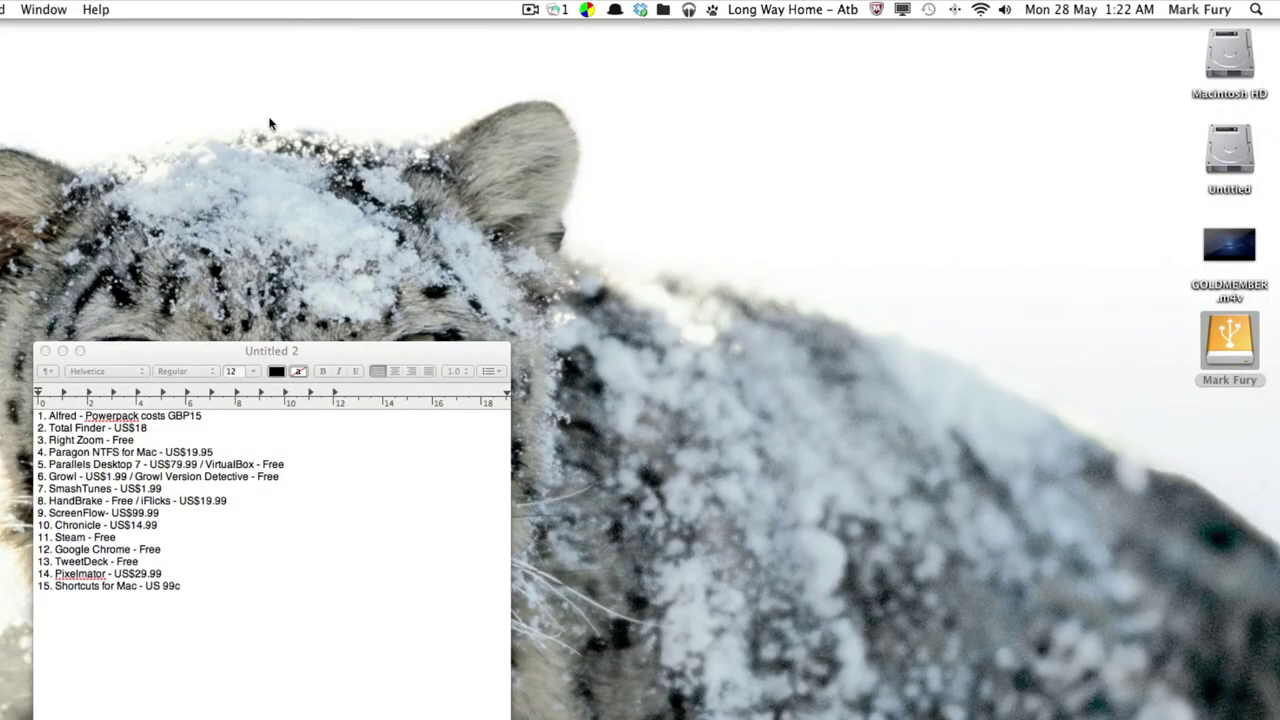
pyautogui.click(786, 11)
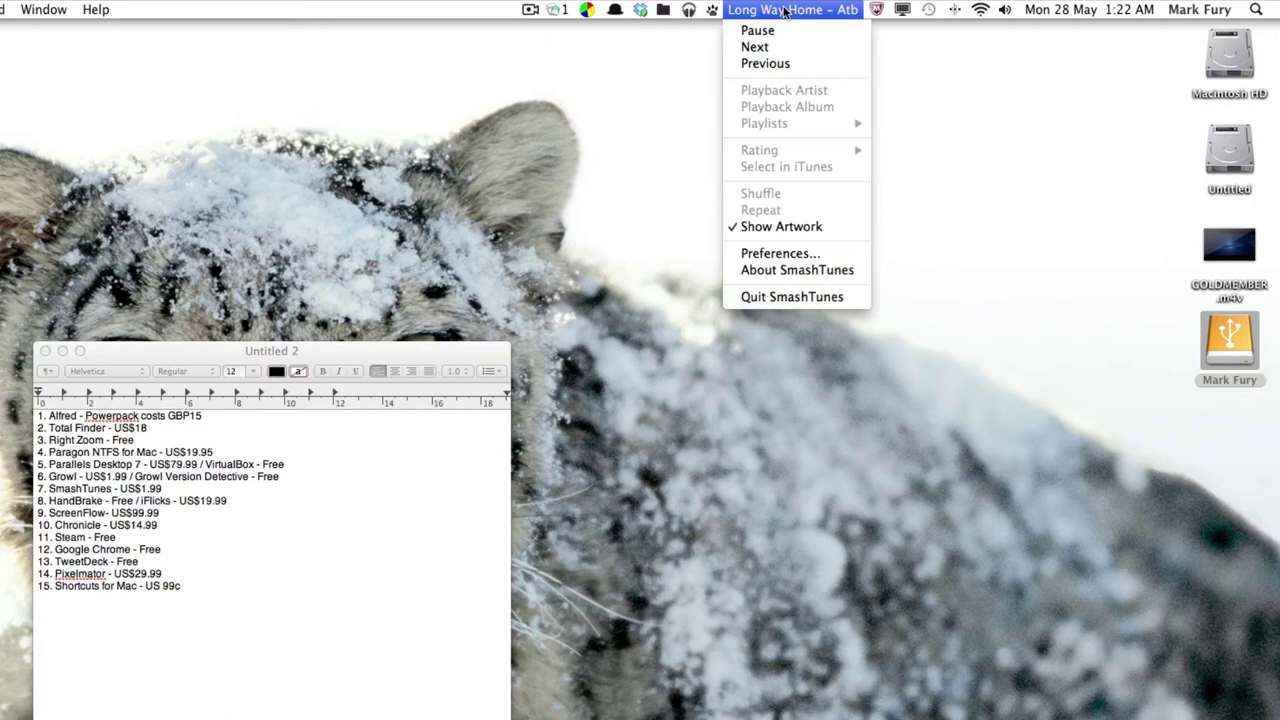
pyautogui.click(781, 226)
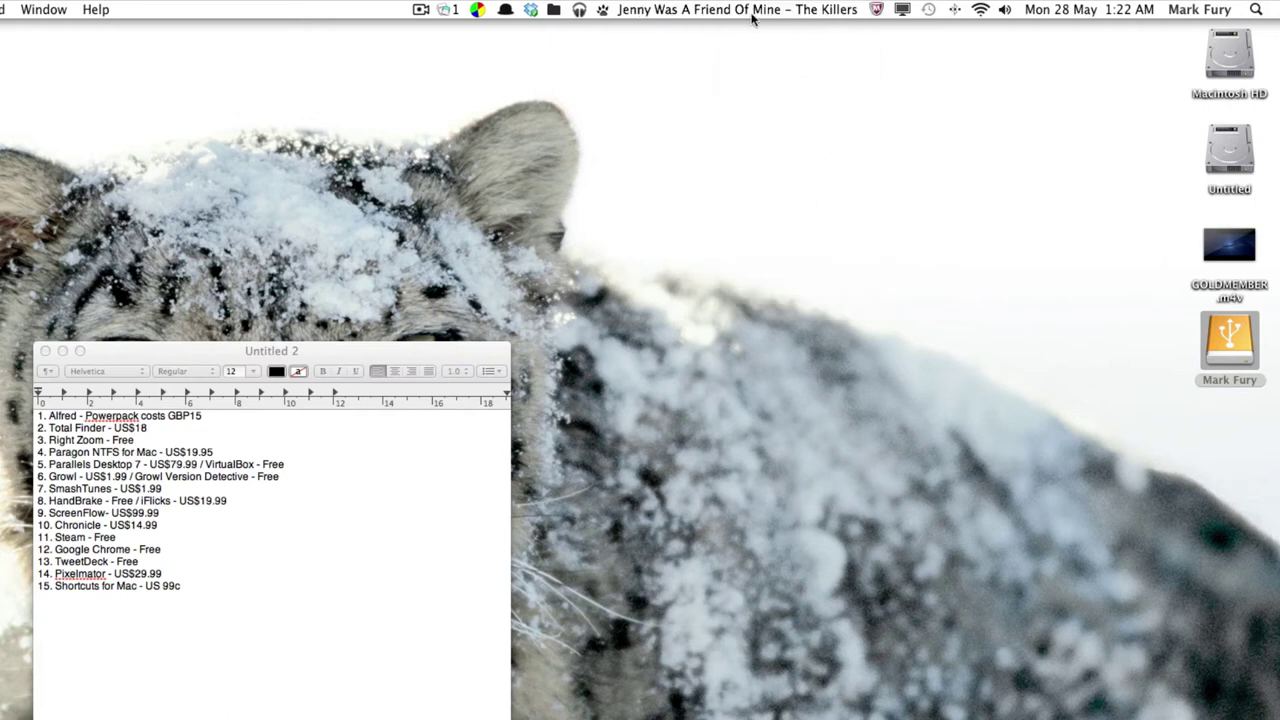
pyautogui.click(711, 7)
pyautogui.click(711, 7)
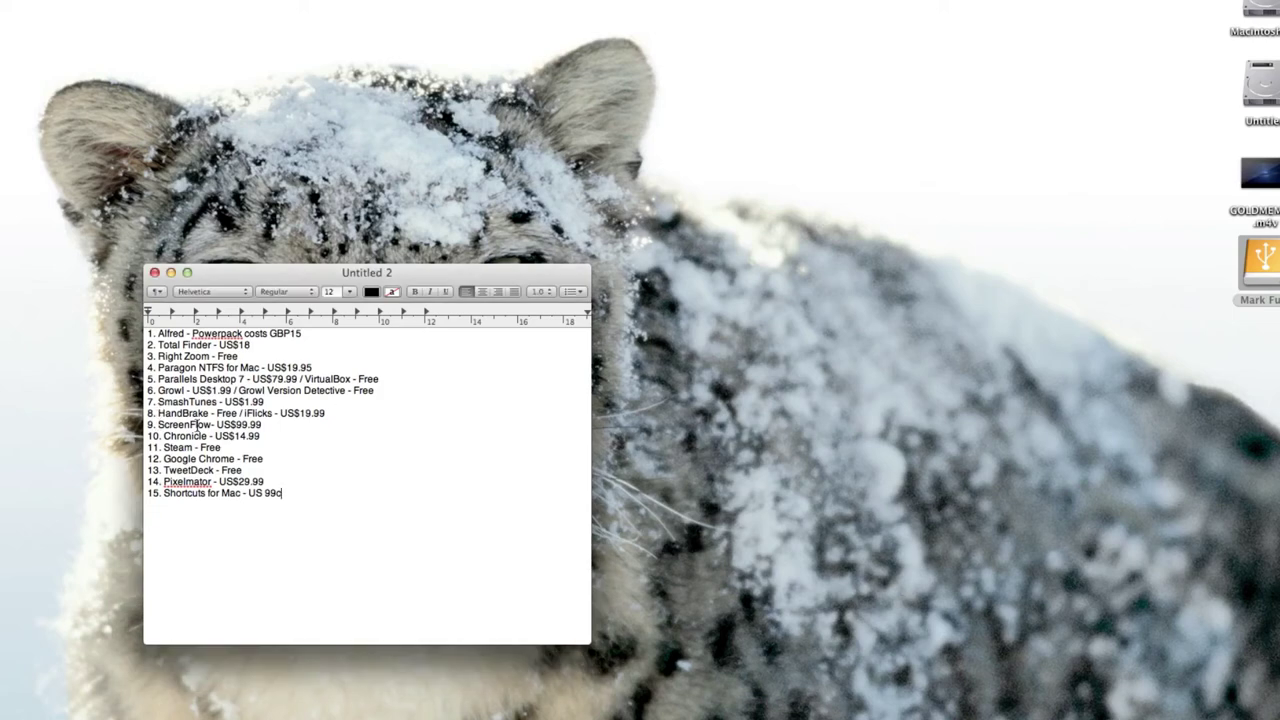
pyautogui.hotkey('alt', 'space')
pyautogui.write('hand')
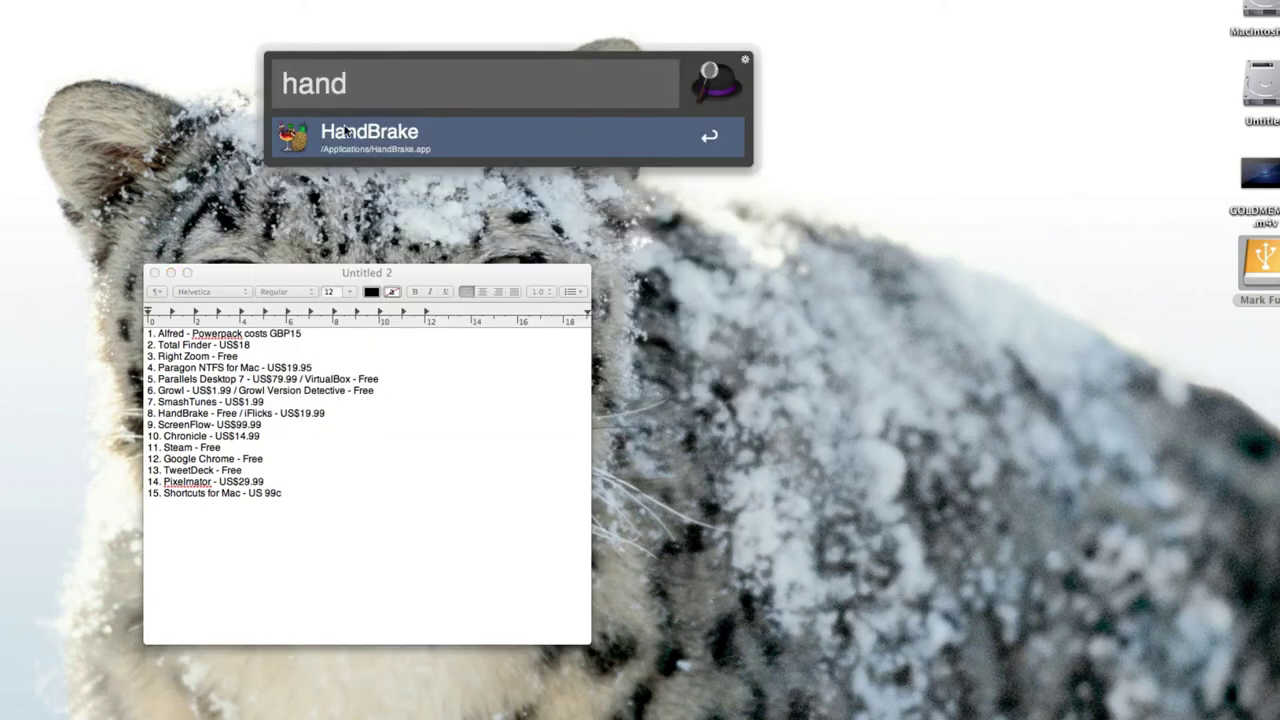
pyautogui.press('Return')
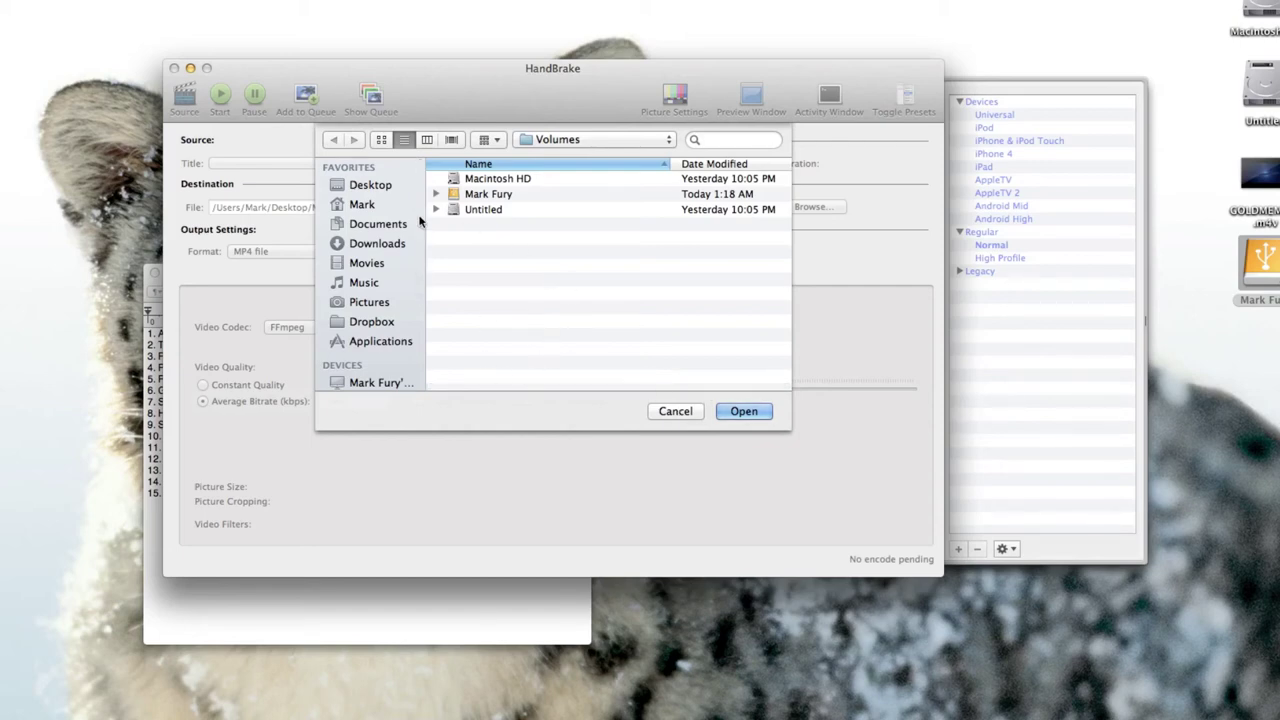
pyautogui.click(673, 412)
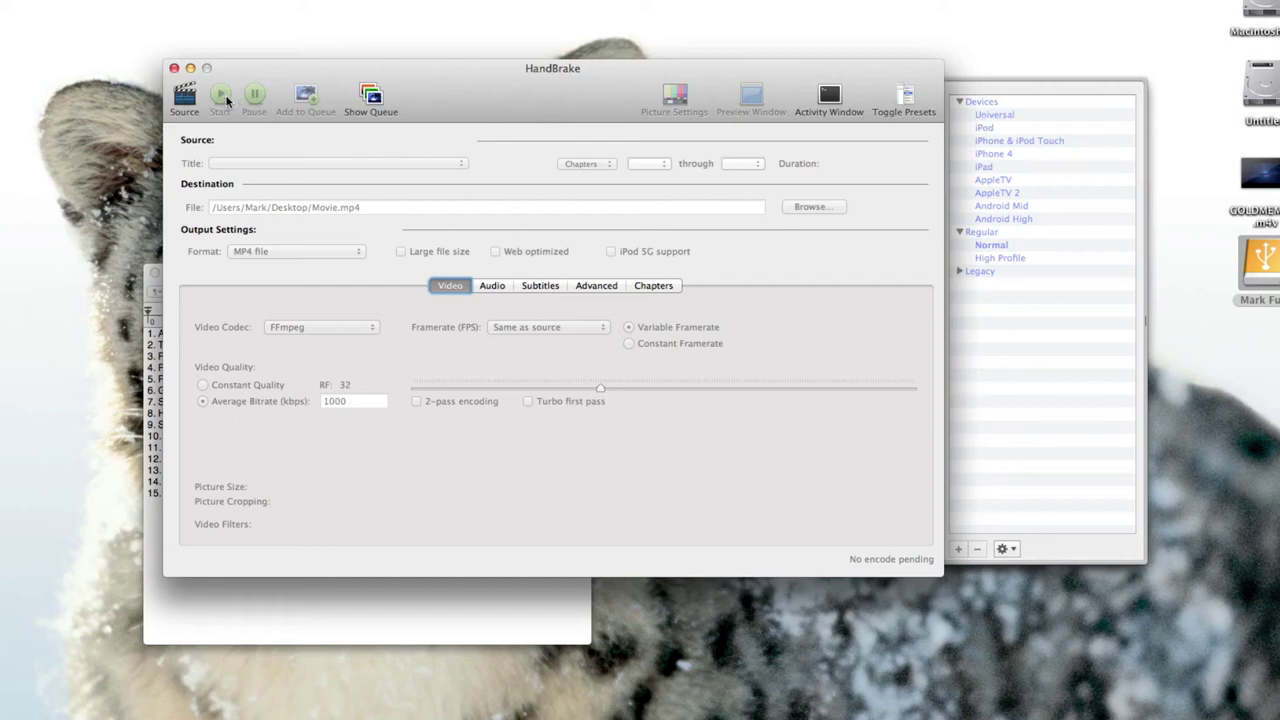
pyautogui.moveTo(1269, 178)
pyautogui.click(174, 68)
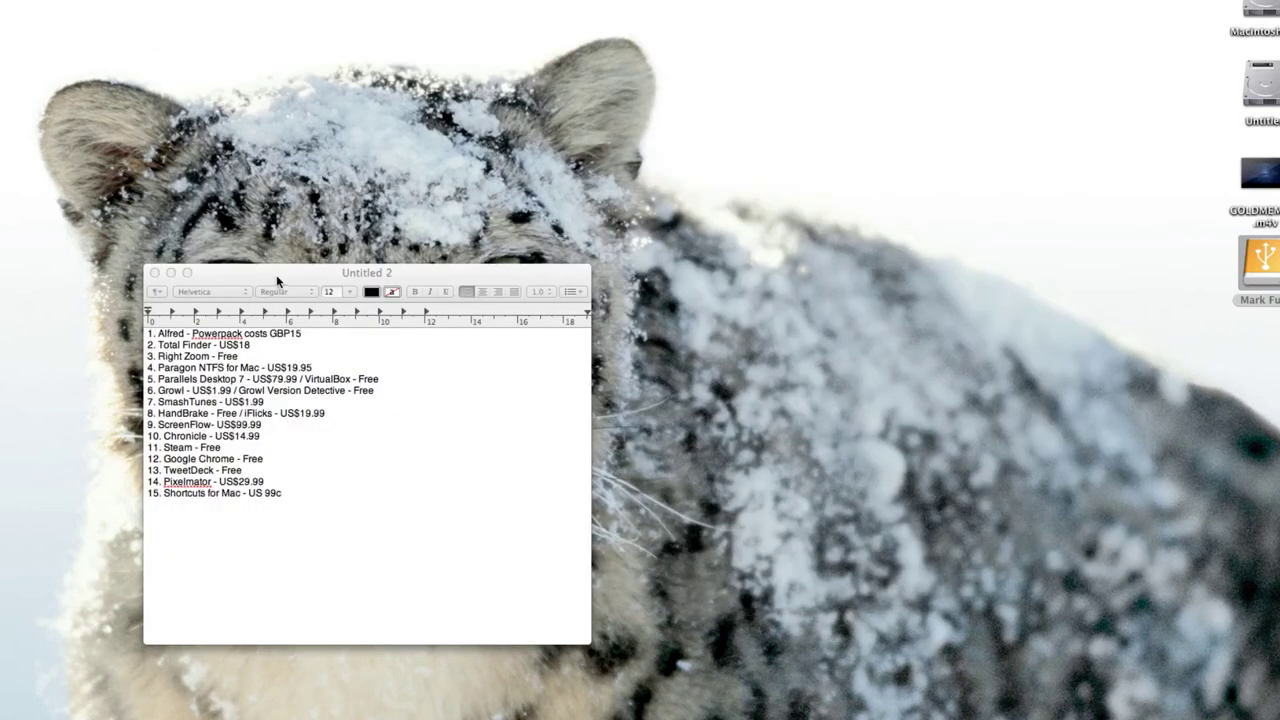
# Drag the Untitled 2 price-list window up and to the right.
pyautogui.moveTo(278, 282); pyautogui.dragTo(336, 193)
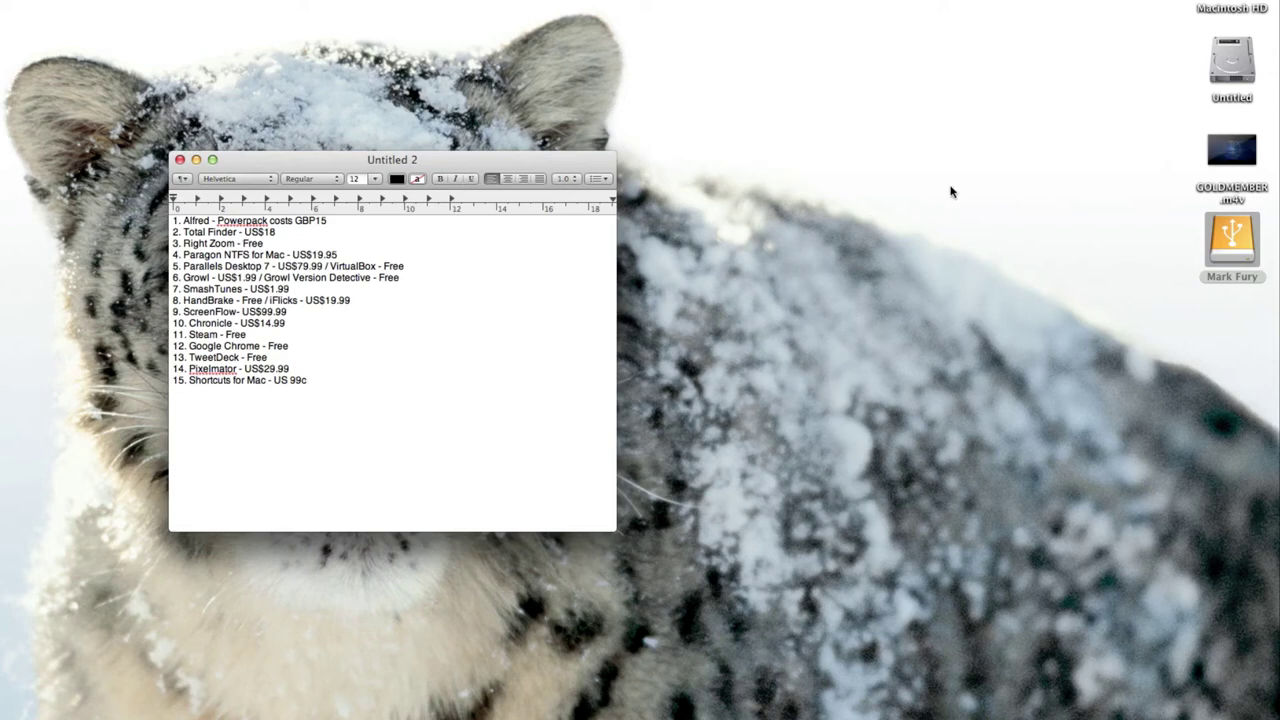
# Launch iFlicks from Alfred, dismiss the backup warning, and add GOLDMEMBER.m4v.
pyautogui.hotkey('alt', 'space')
pyautogui.write('iflick')
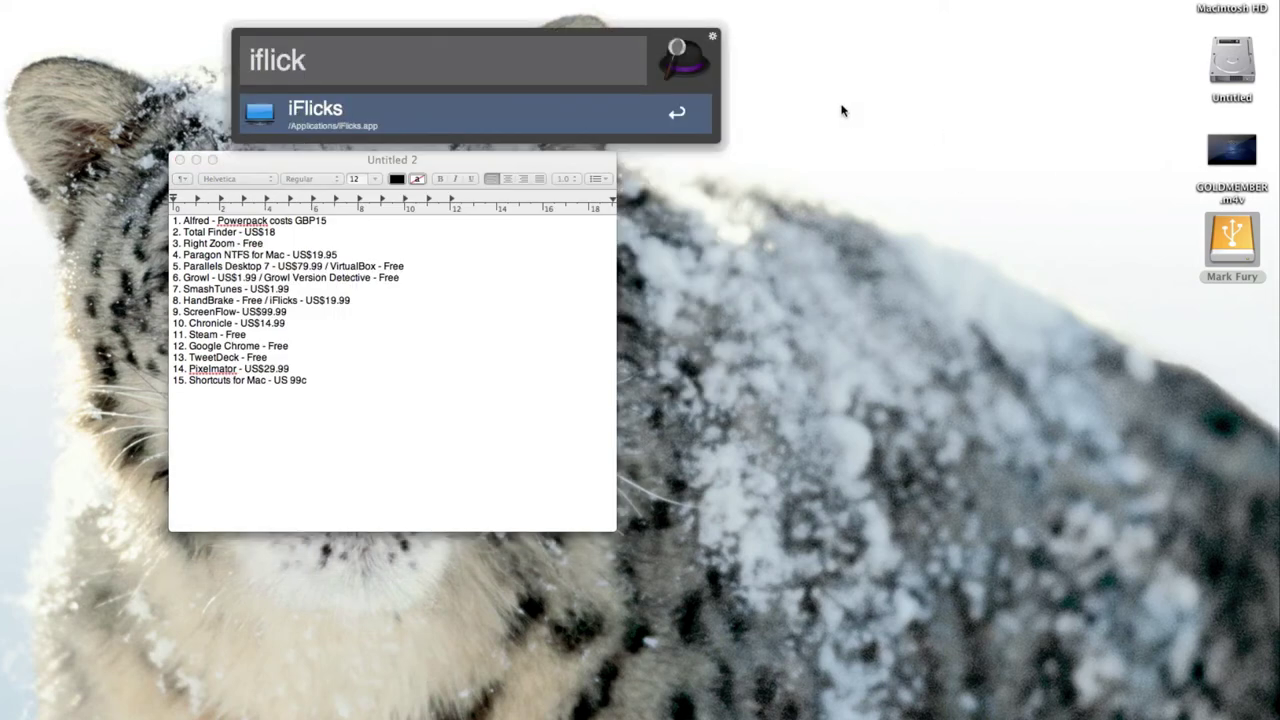
pyautogui.click(606, 115)
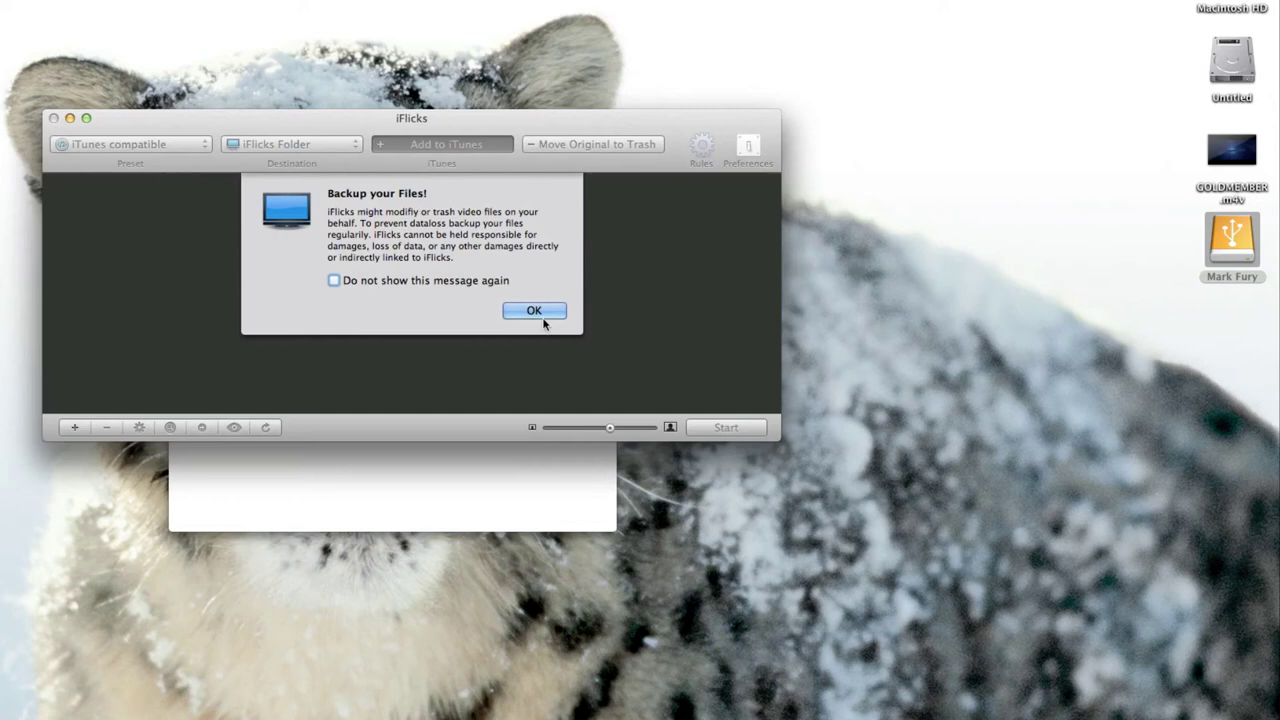
pyautogui.click(534, 310)
pyautogui.click(76, 427)
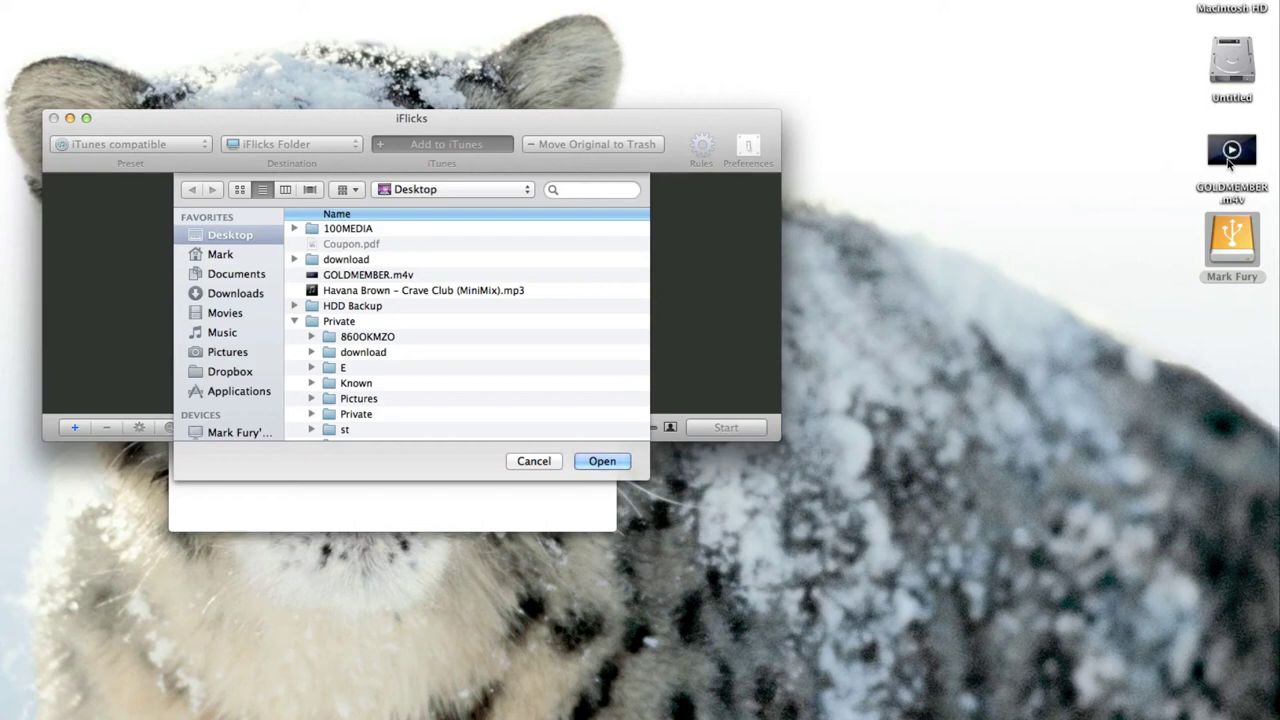
pyautogui.doubleClick(368, 274)
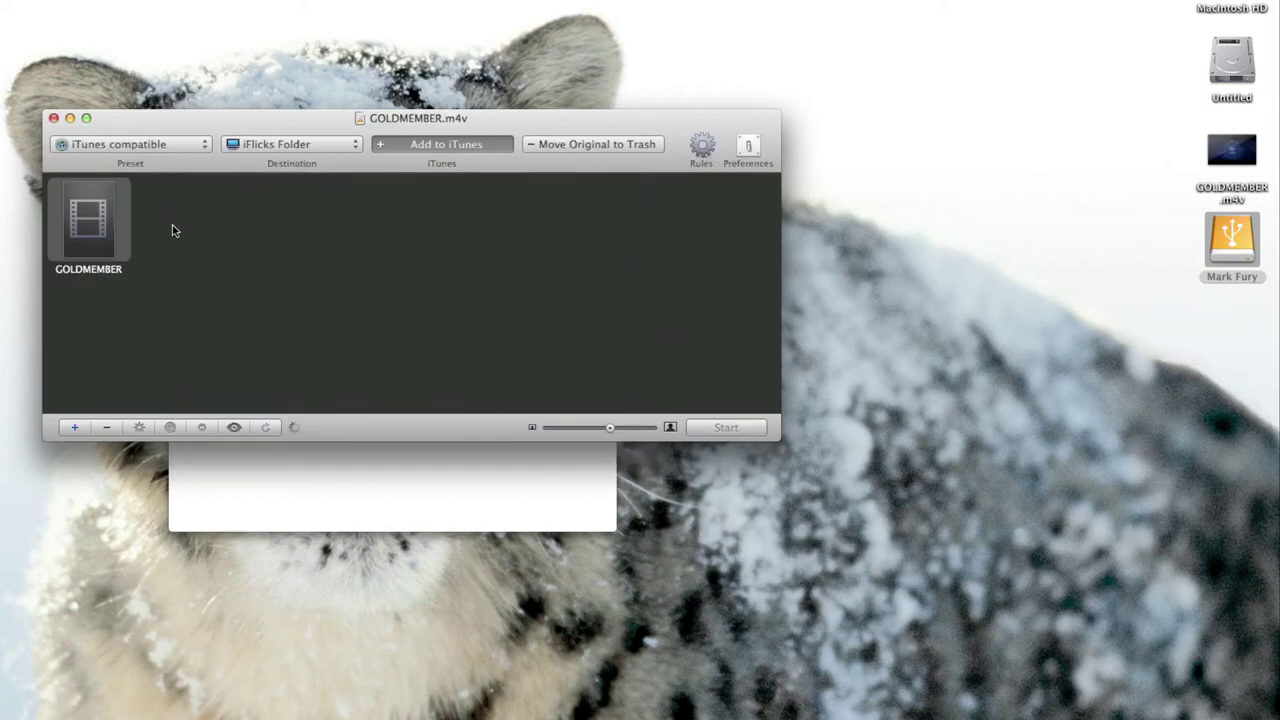
# Name the video 'Austin Powers Goldmember', set its content rating to M, and confirm.
pyautogui.doubleClick(96, 258)
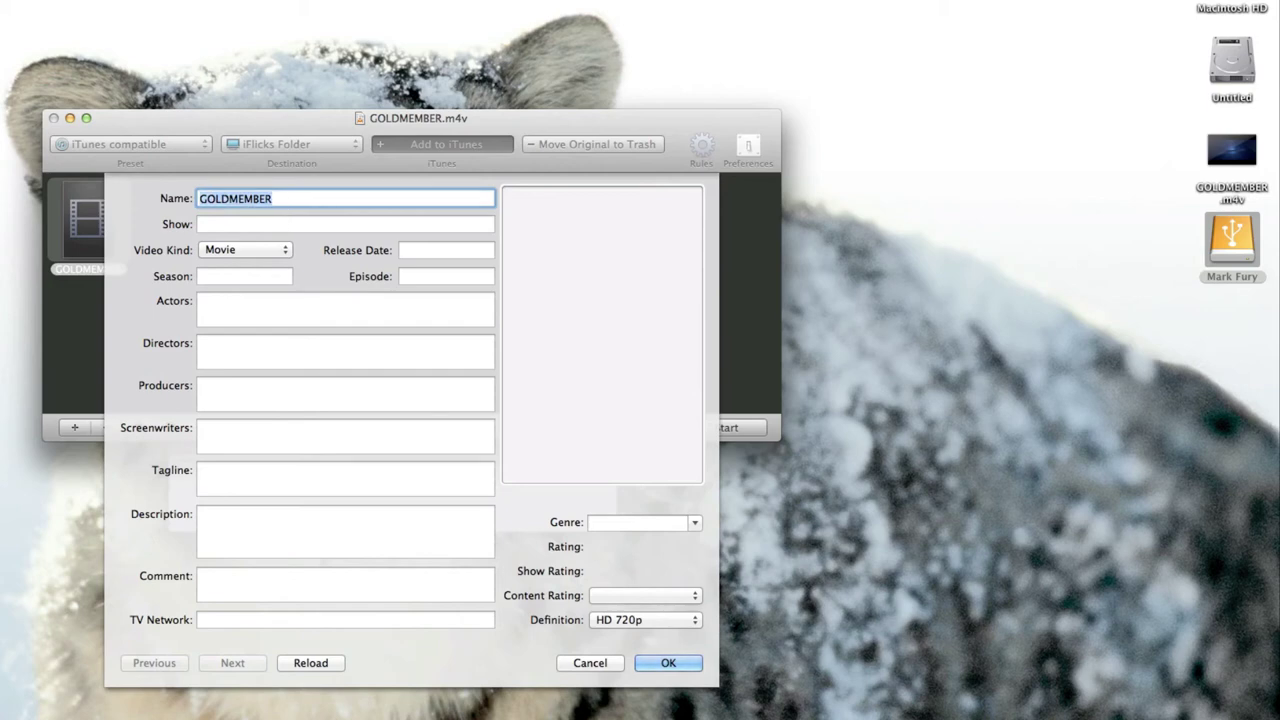
pyautogui.write('Austin Po')
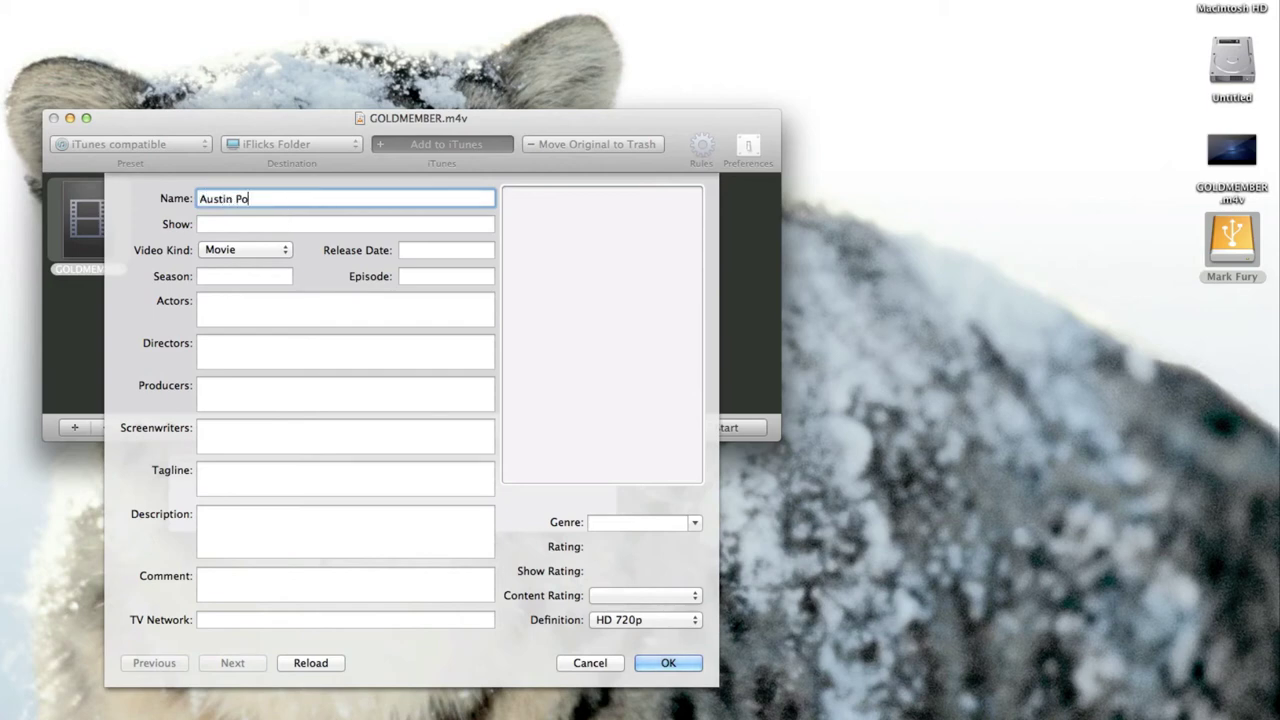
pyautogui.write('wers Goldmember')
pyautogui.click(328, 665)
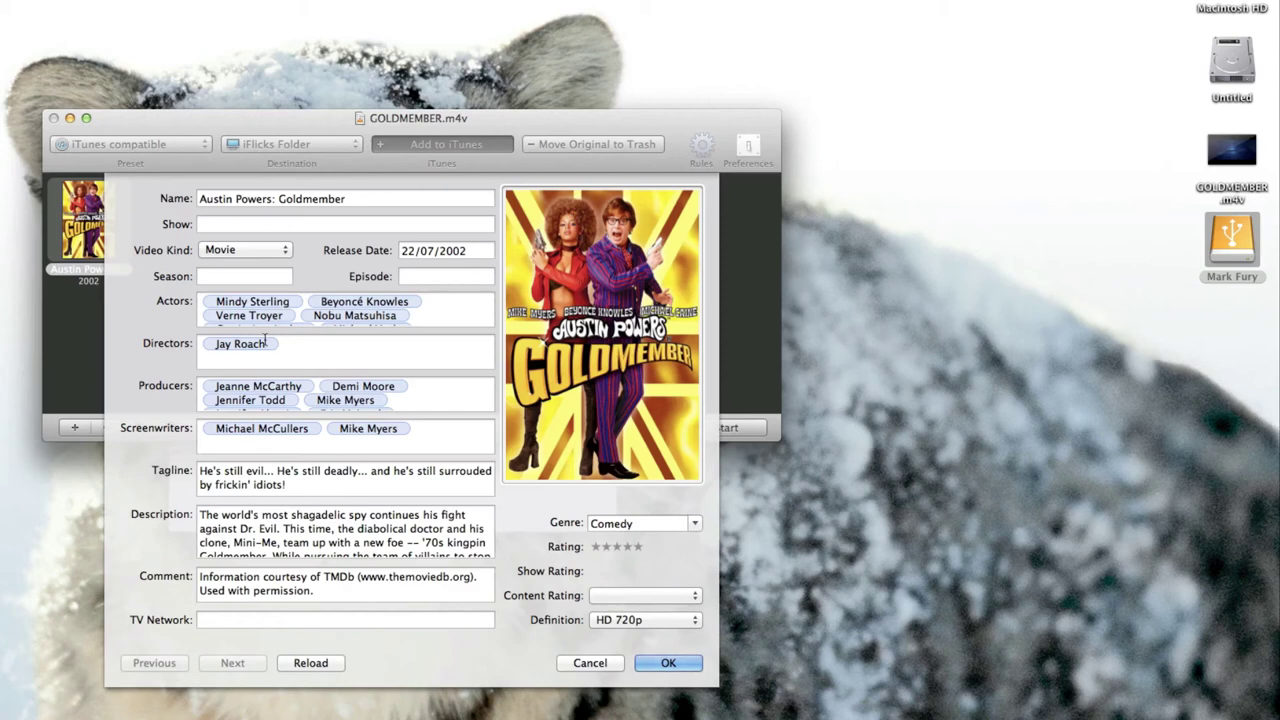
pyautogui.click(632, 597)
pyautogui.click(622, 537)
pyautogui.click(668, 663)
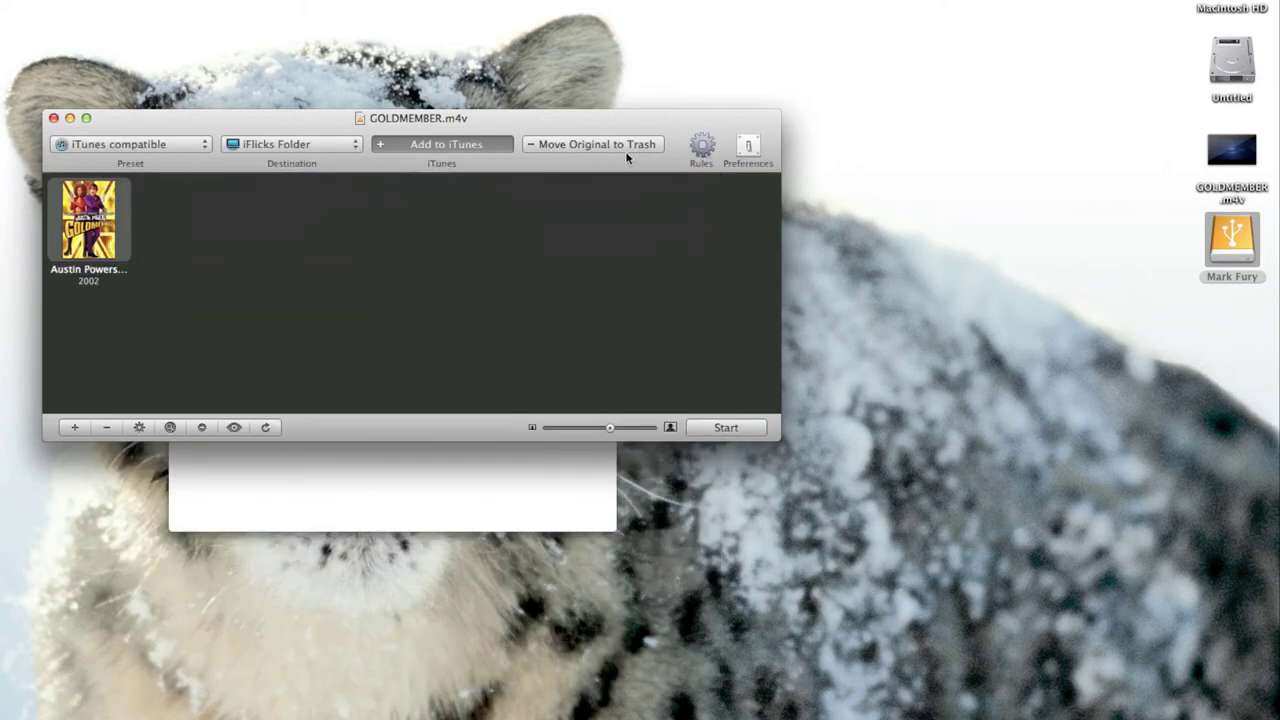
# Enable Move Original to Trash, then quit iFlicks despite videos processing.
pyautogui.click(588, 147)
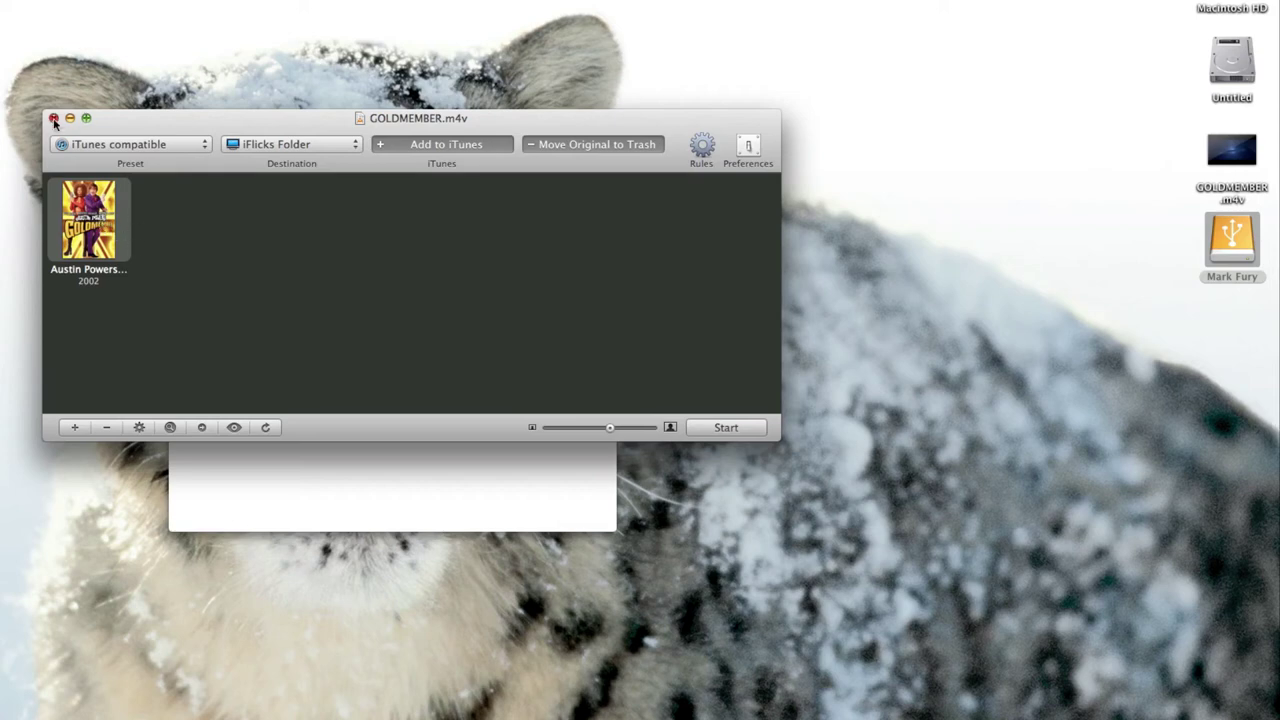
pyautogui.press('super+q')
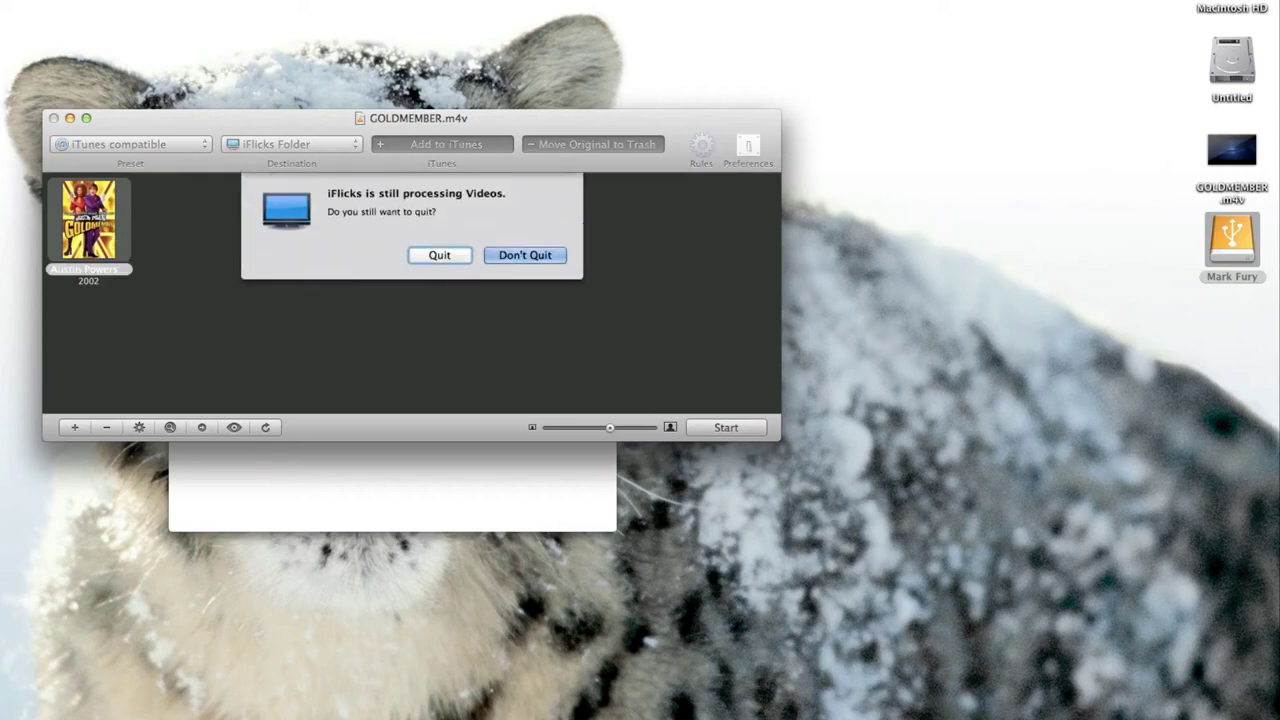
pyautogui.click(443, 254)
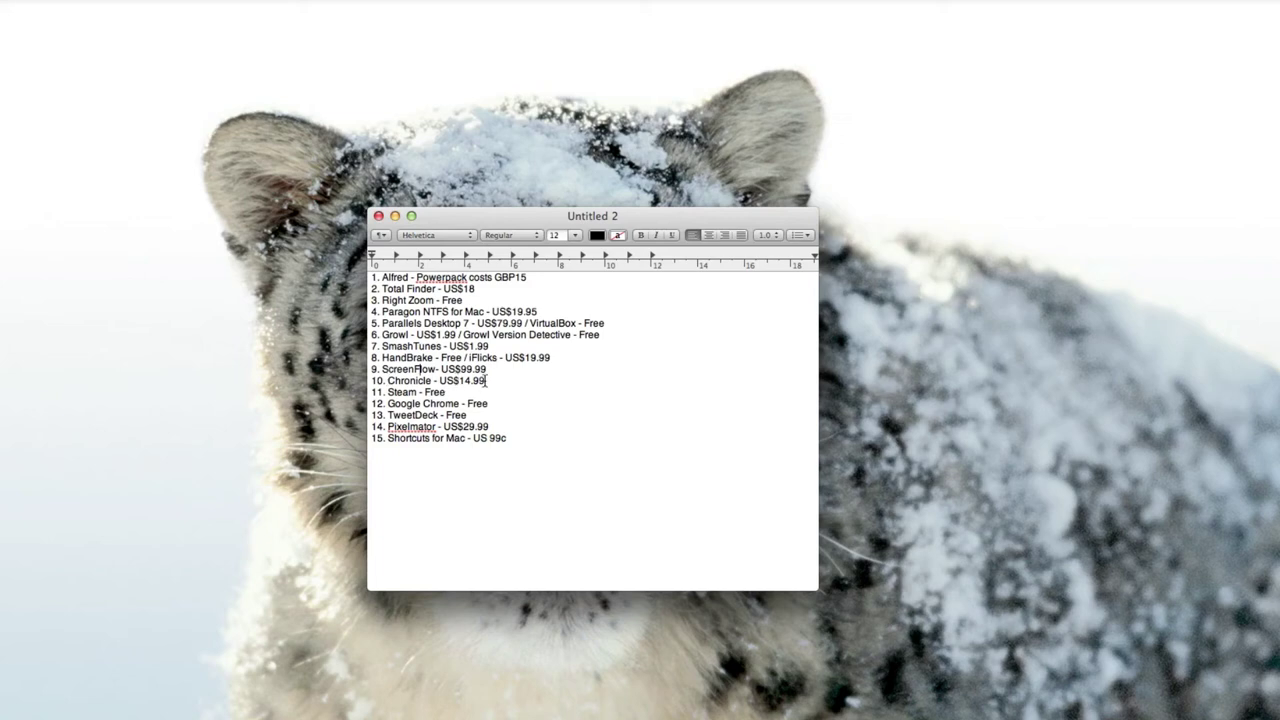
pyautogui.rightClick(0, 60)
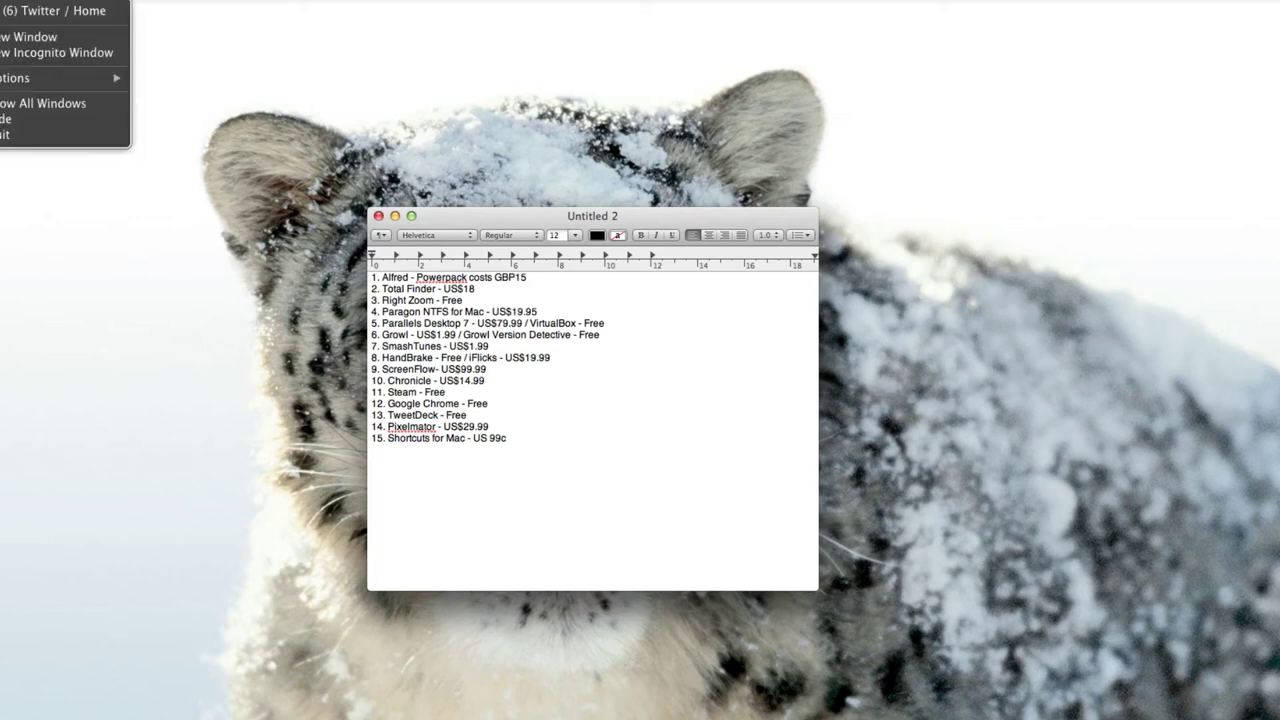
pyautogui.rightClick(20, 288)
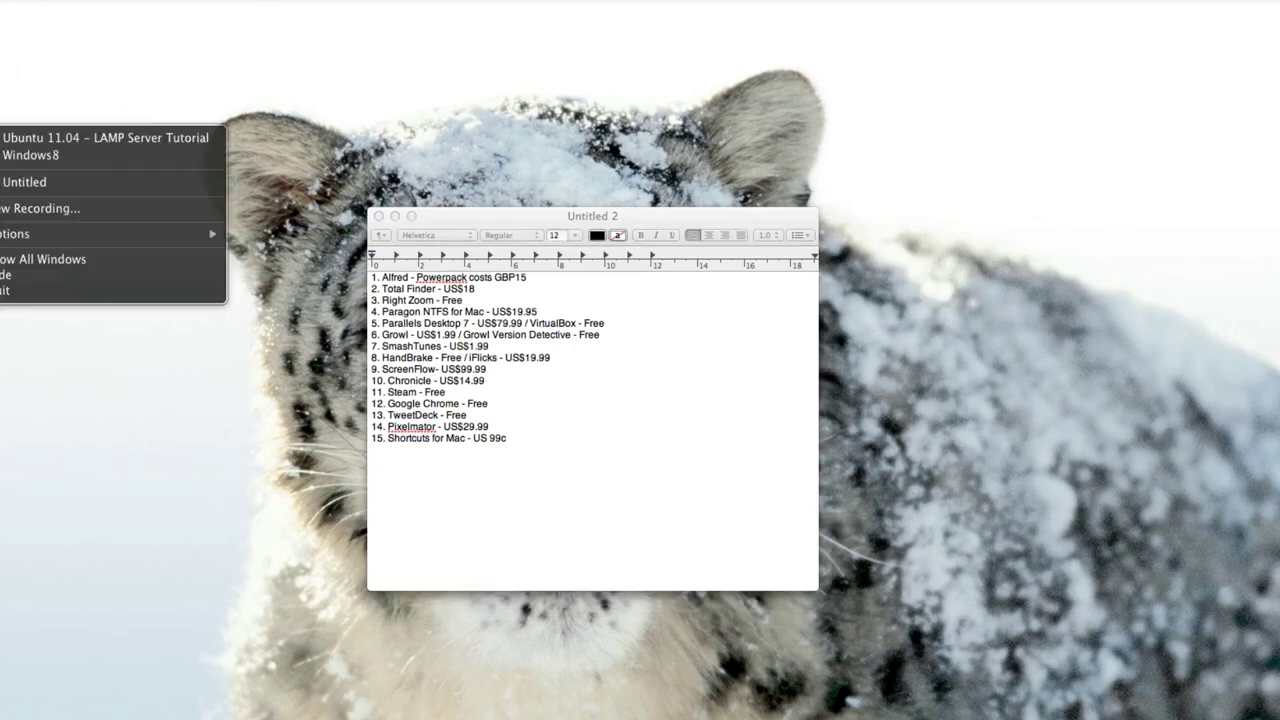
pyautogui.click(38, 183)
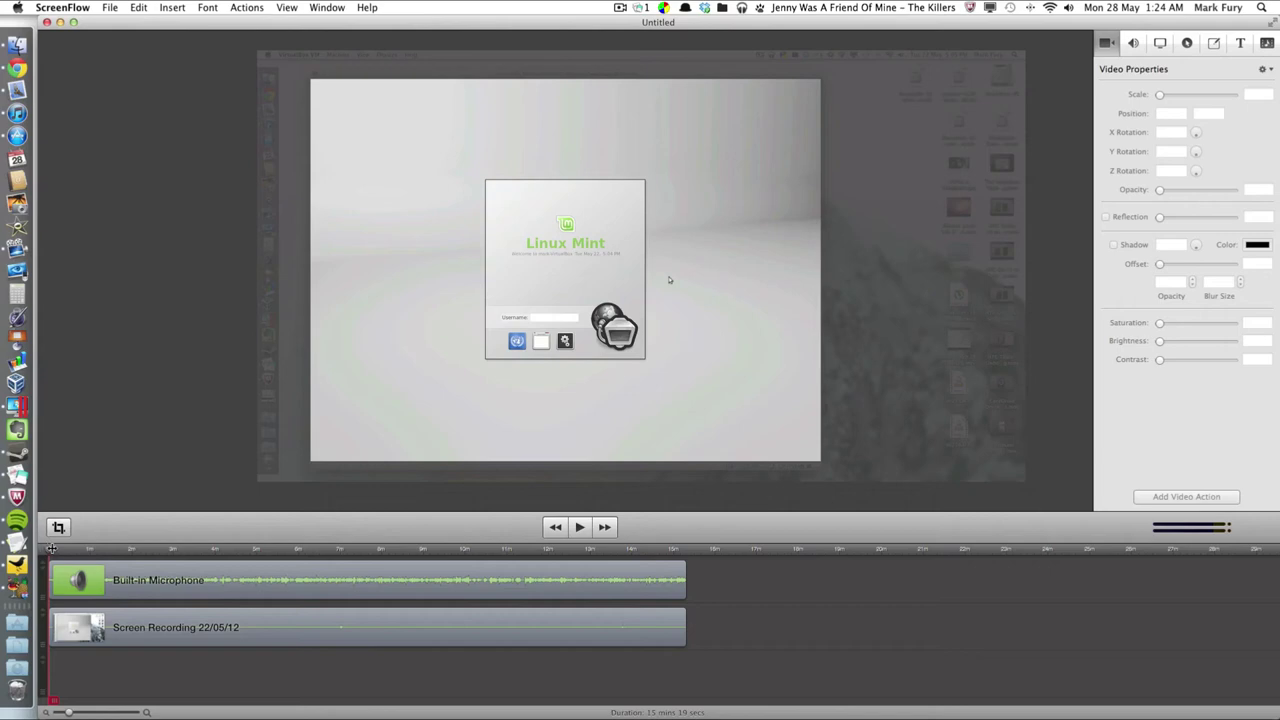
pyautogui.moveTo(51, 548); pyautogui.dragTo(52, 549)
pyautogui.moveTo(46, 549); pyautogui.dragTo(47, 552)
pyautogui.click(74, 24)
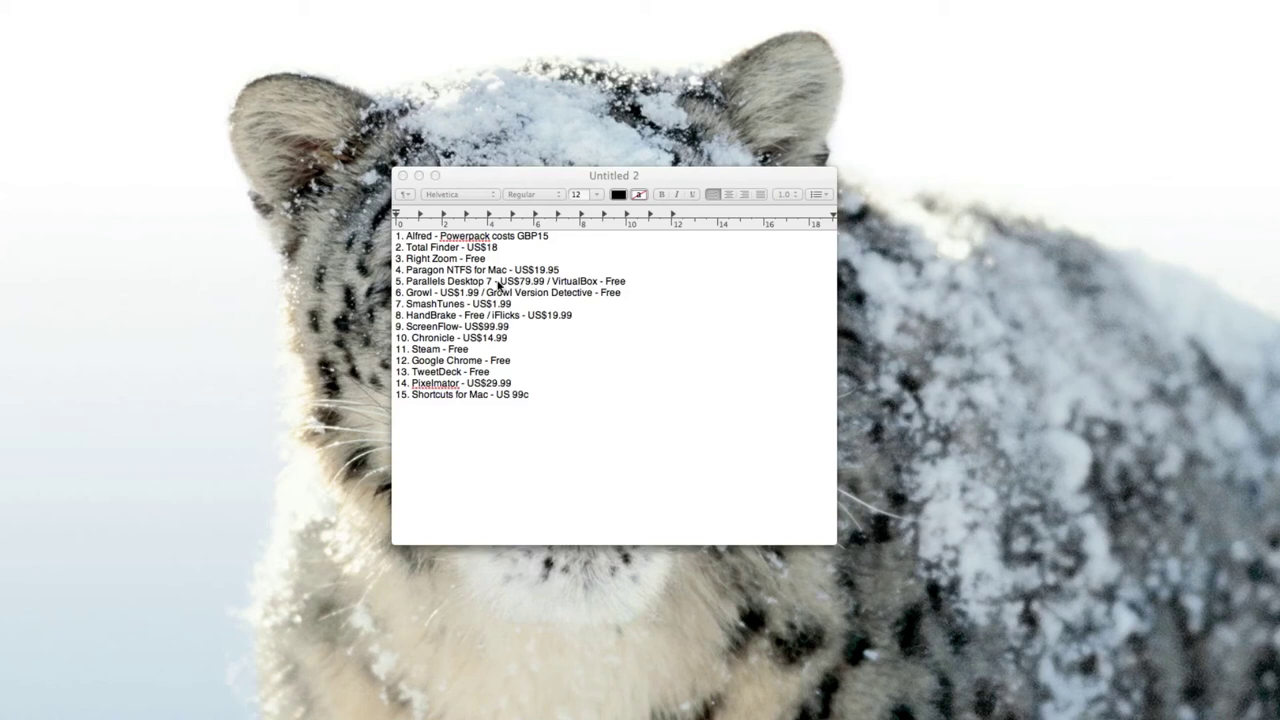
# Open Chronicle and view the Netflix Bill's details, then return to the overview.
pyautogui.click(427, 337)
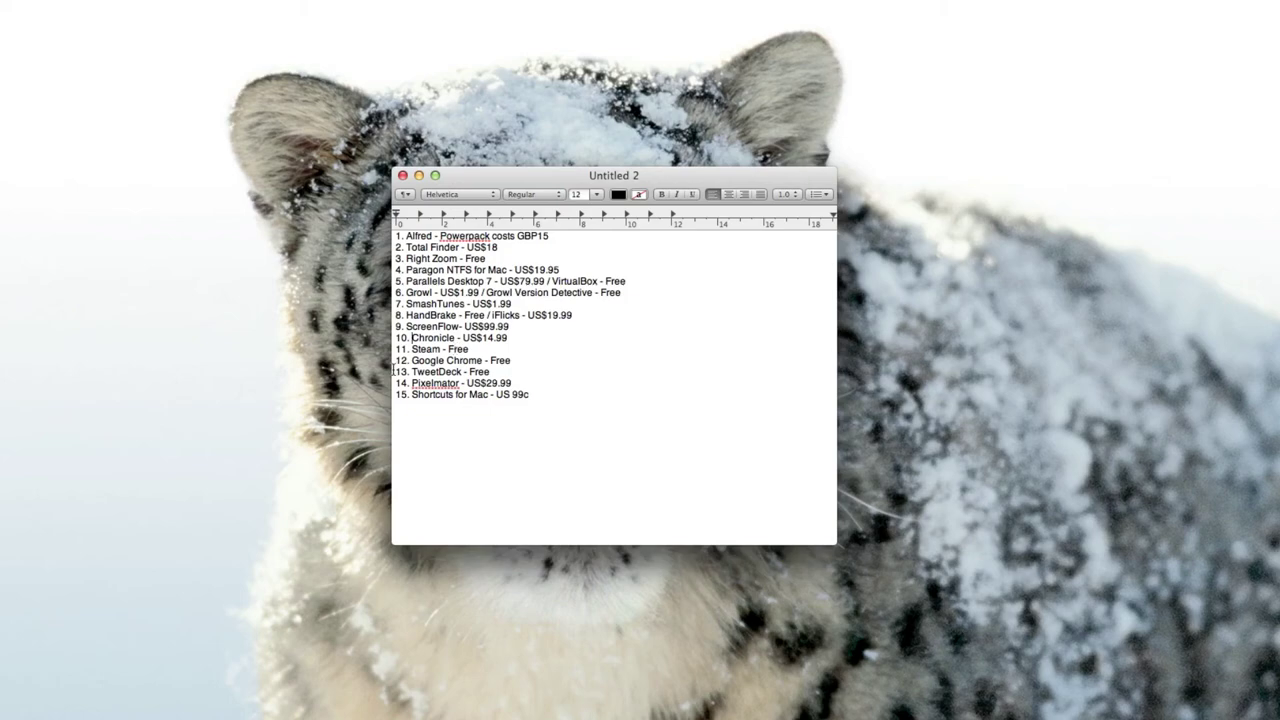
pyautogui.click(3, 514)
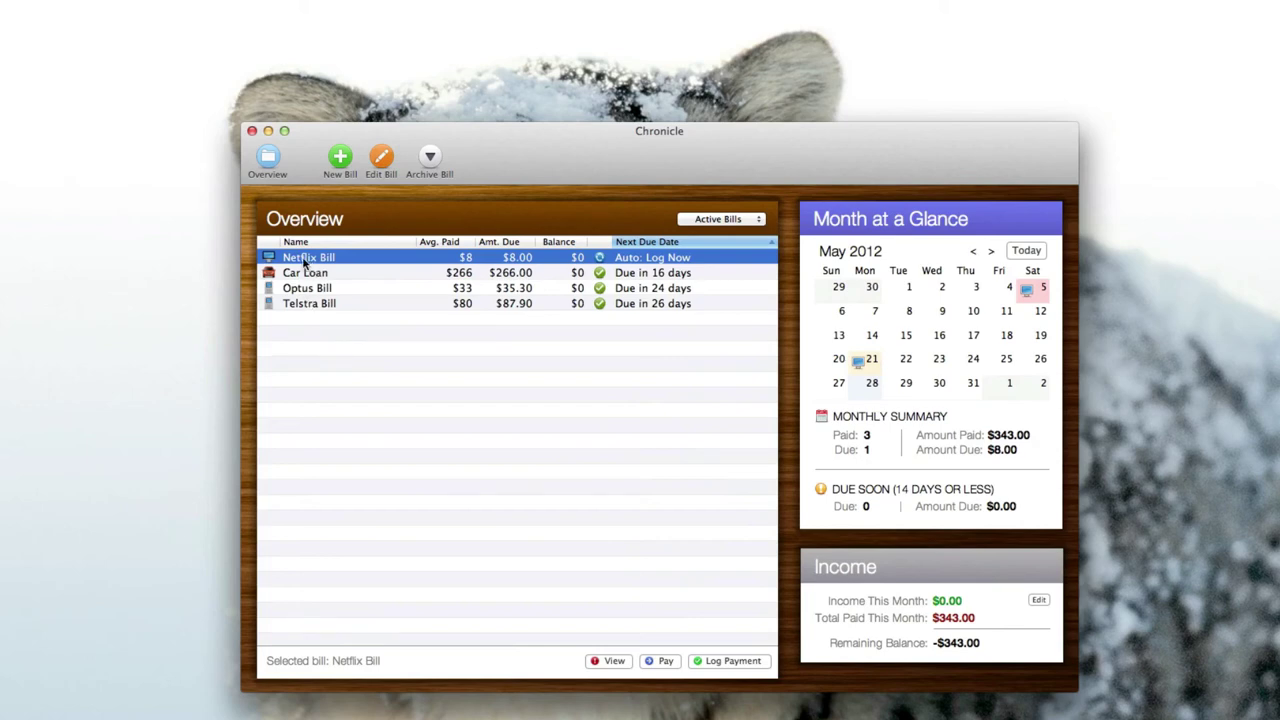
pyautogui.doubleClick(320, 261)
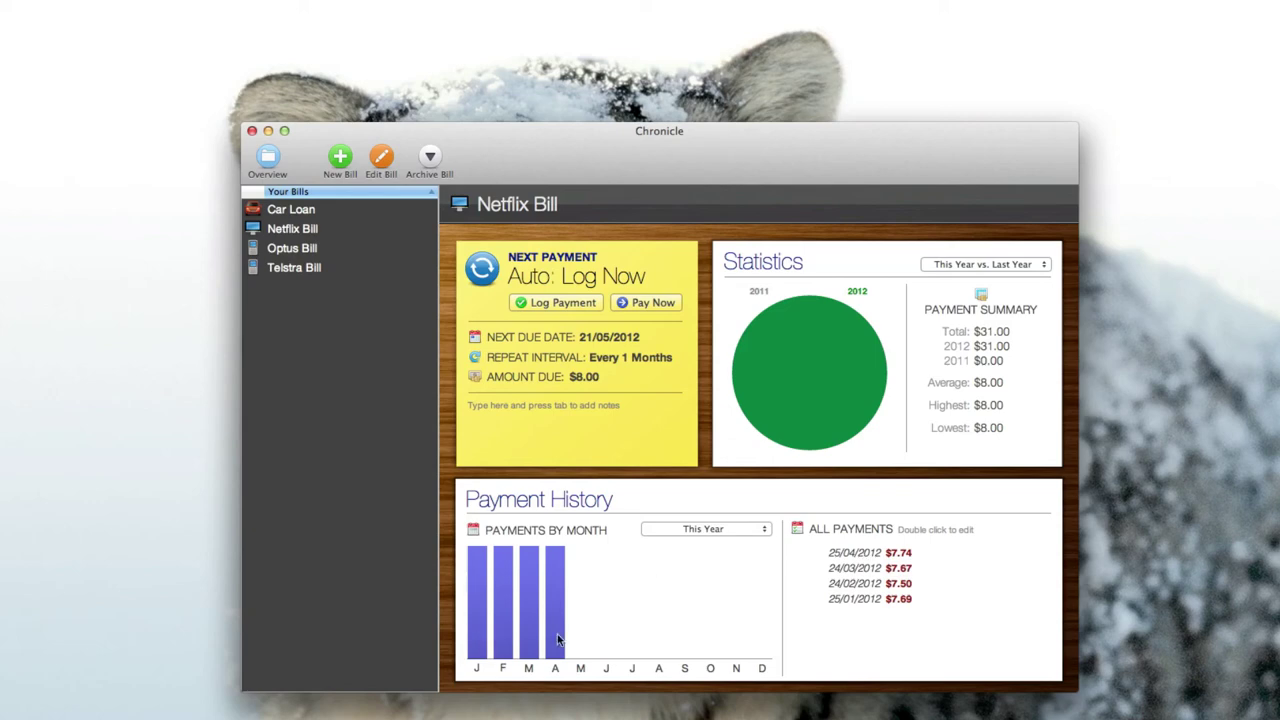
pyautogui.moveTo(564, 160); pyautogui.dragTo(510, 156)
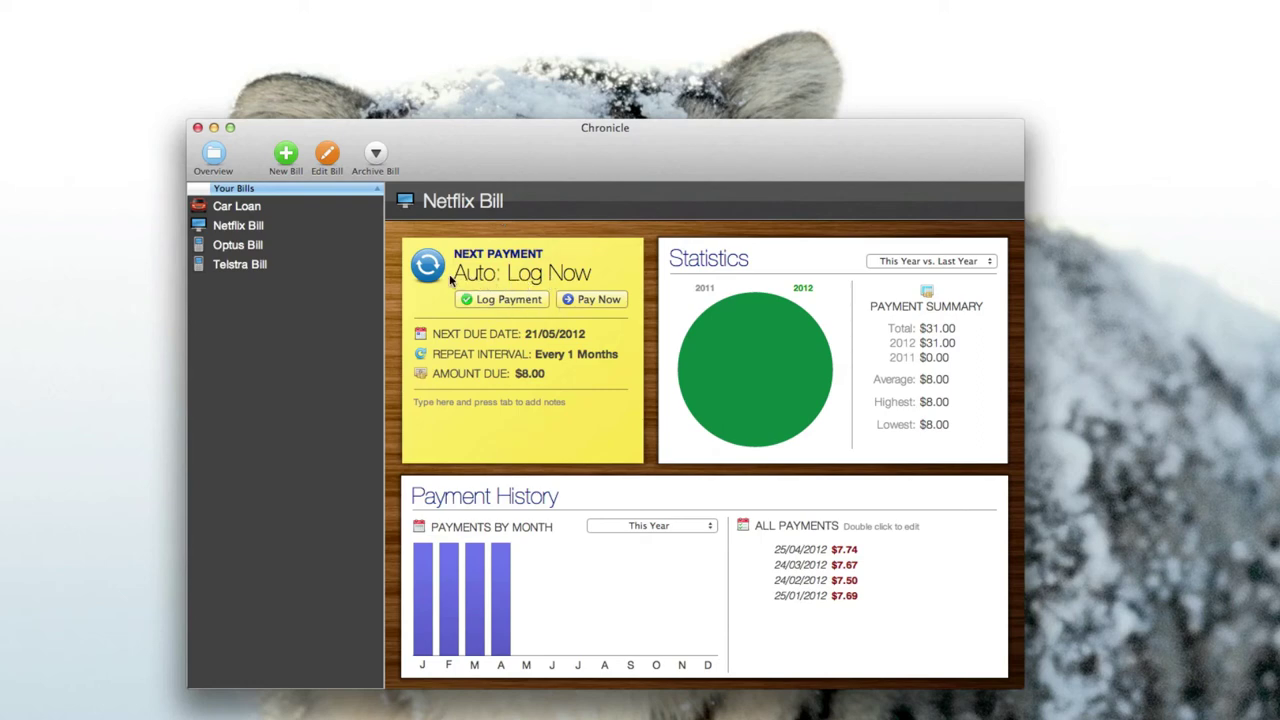
pyautogui.click(214, 155)
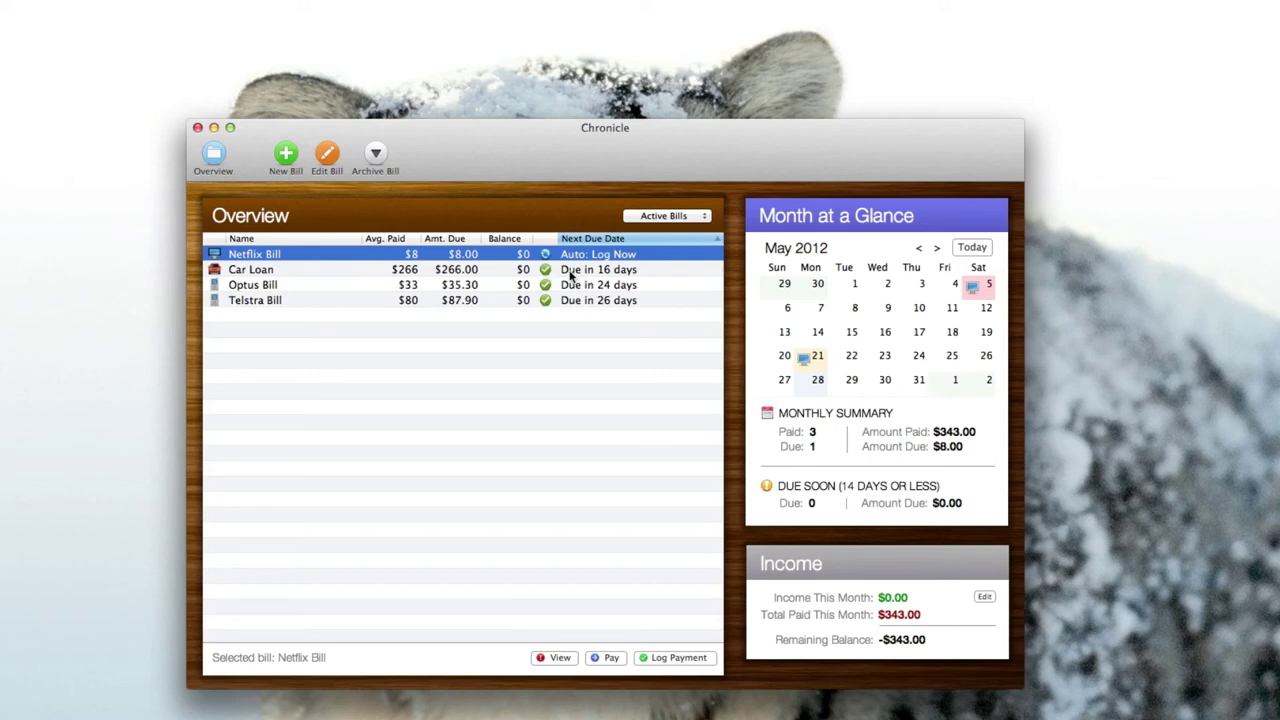
# Open Log Payment for the Netflix Bill and cancel without logging anything.
pyautogui.doubleClick(331, 254)
pyautogui.click(487, 301)
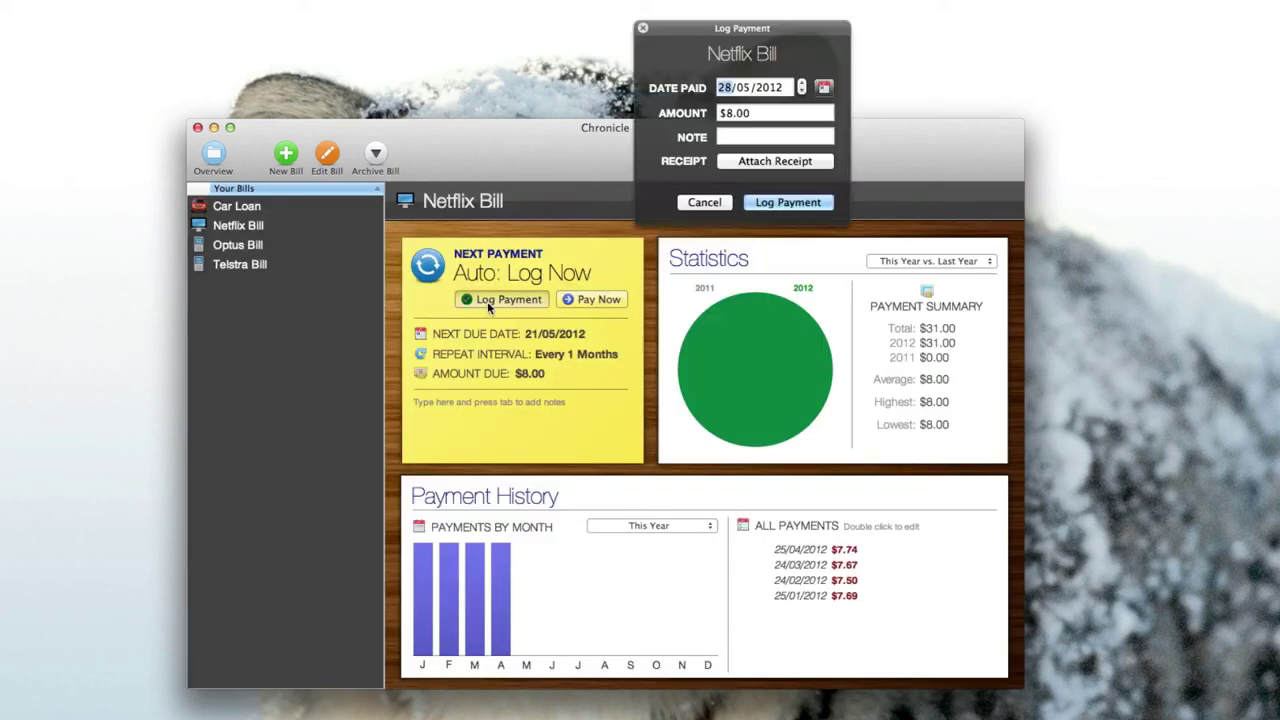
pyautogui.moveTo(715, 38); pyautogui.dragTo(563, 326)
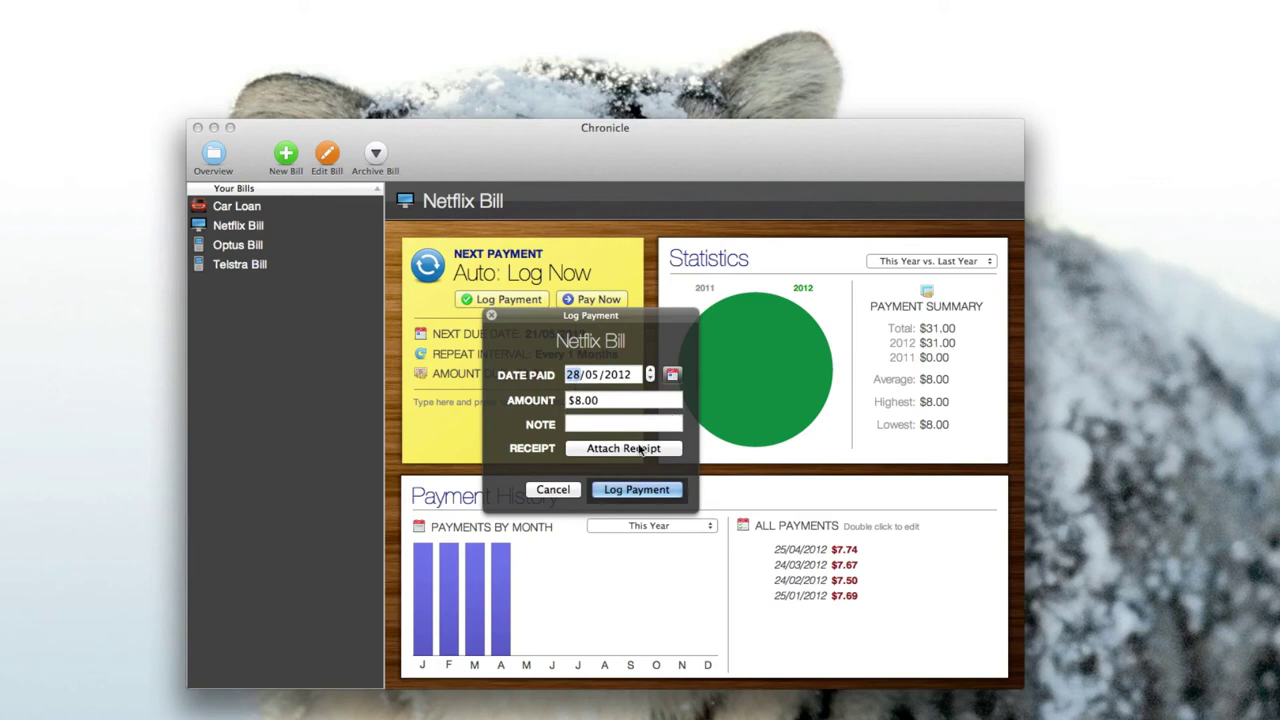
pyautogui.click(575, 490)
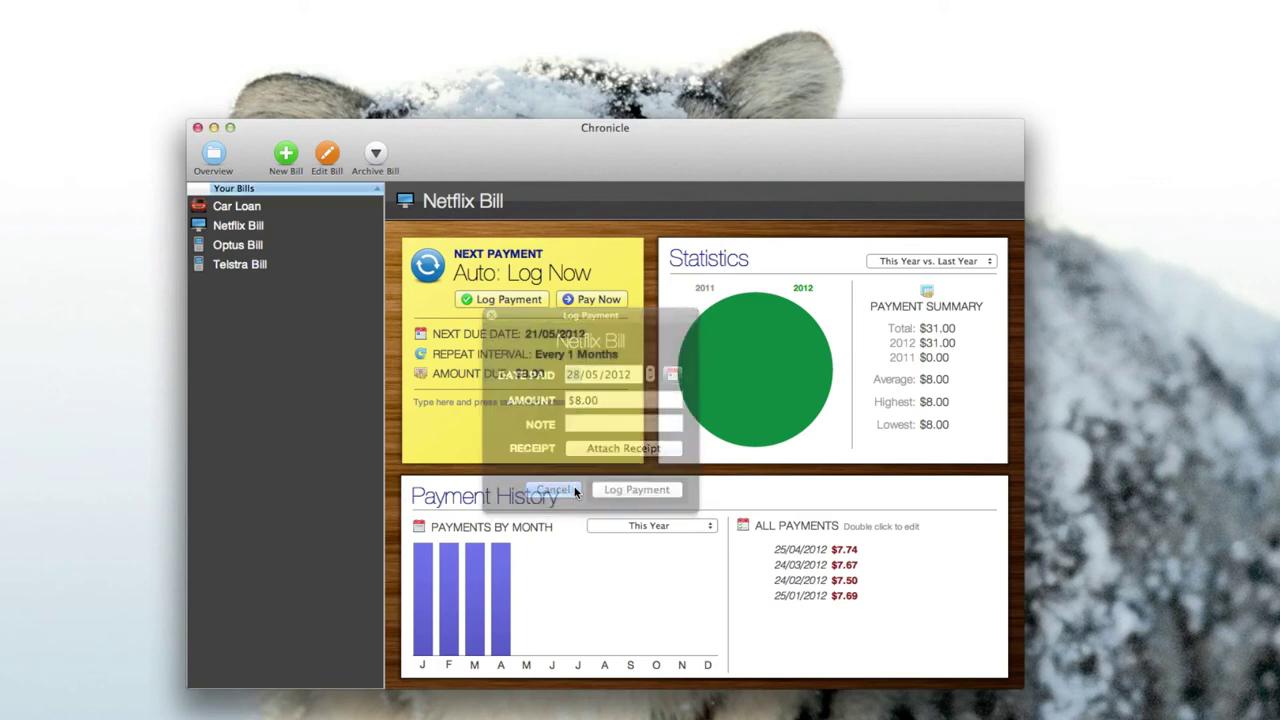
pyautogui.click(214, 152)
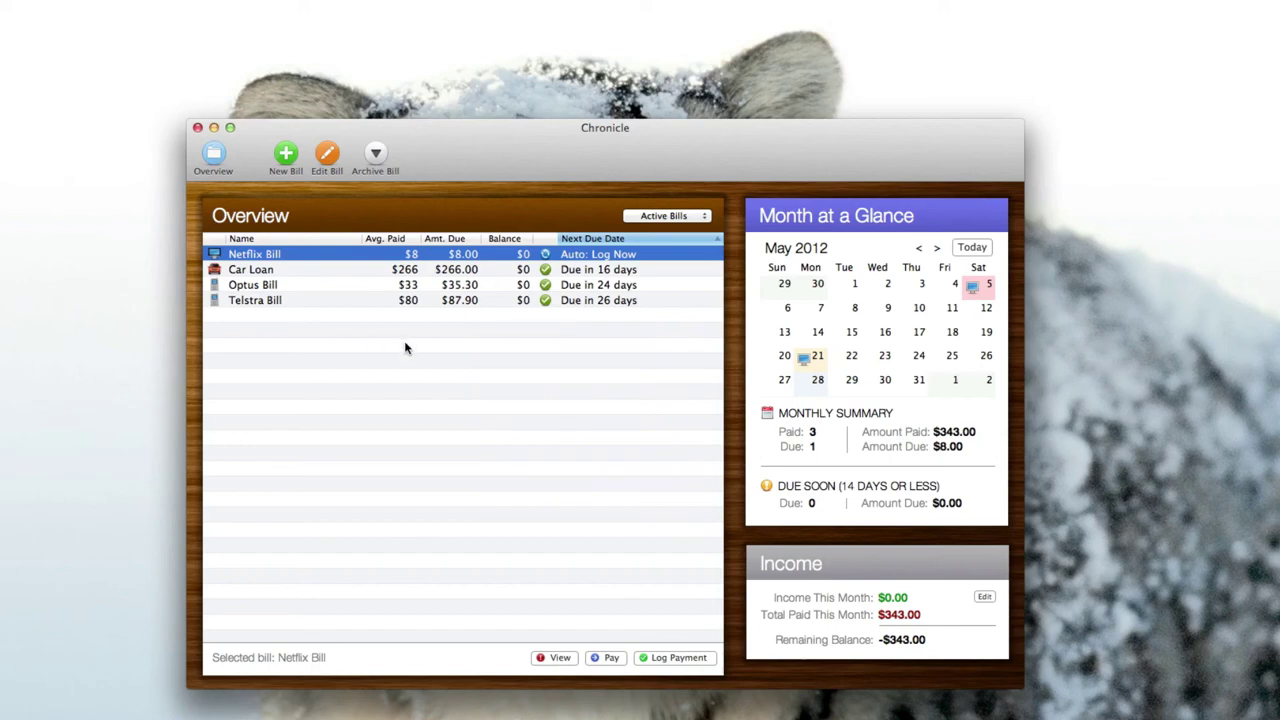
# Hide Chronicle and launch Steam from the Dock.
pyautogui.click(212, 130)
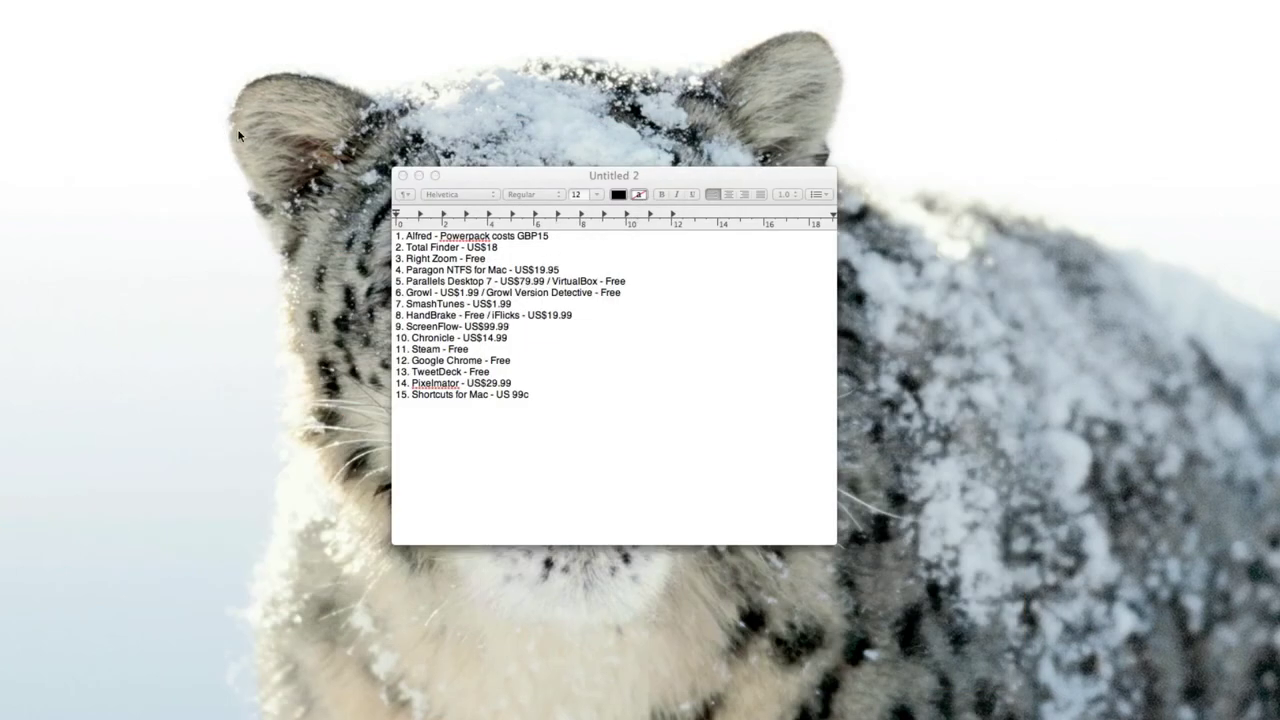
pyautogui.click(439, 349)
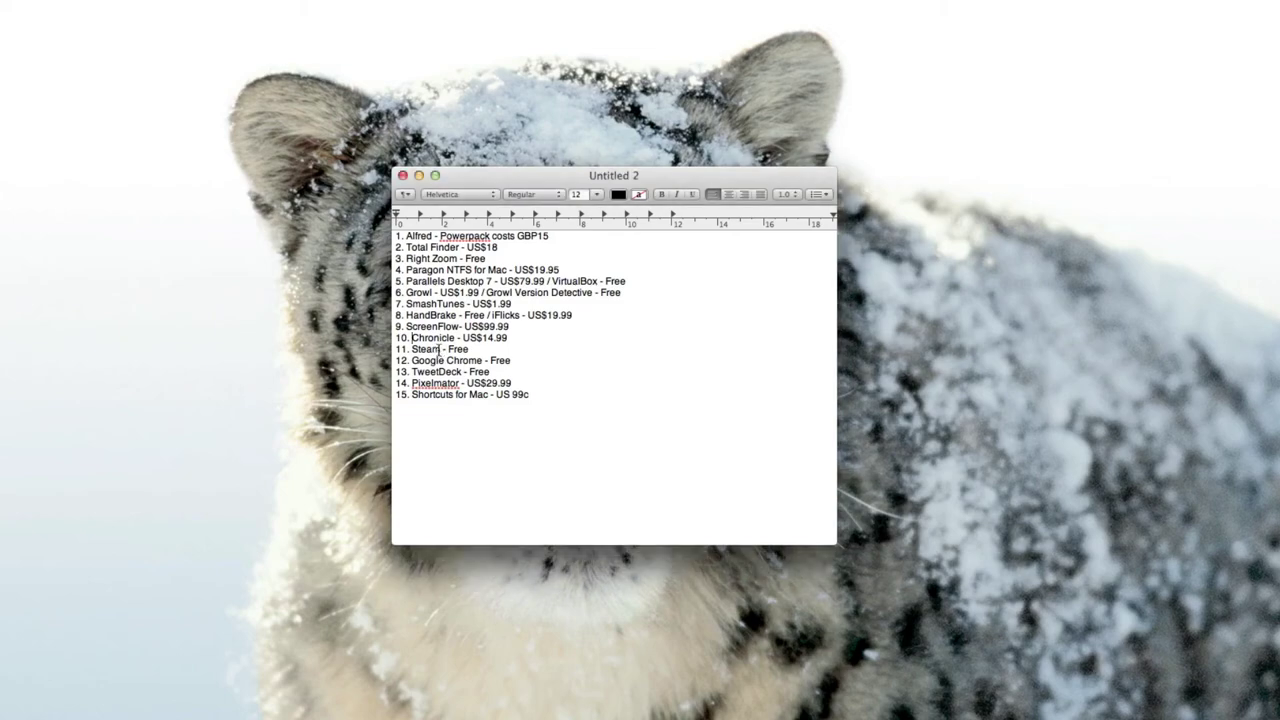
pyautogui.click(17, 452)
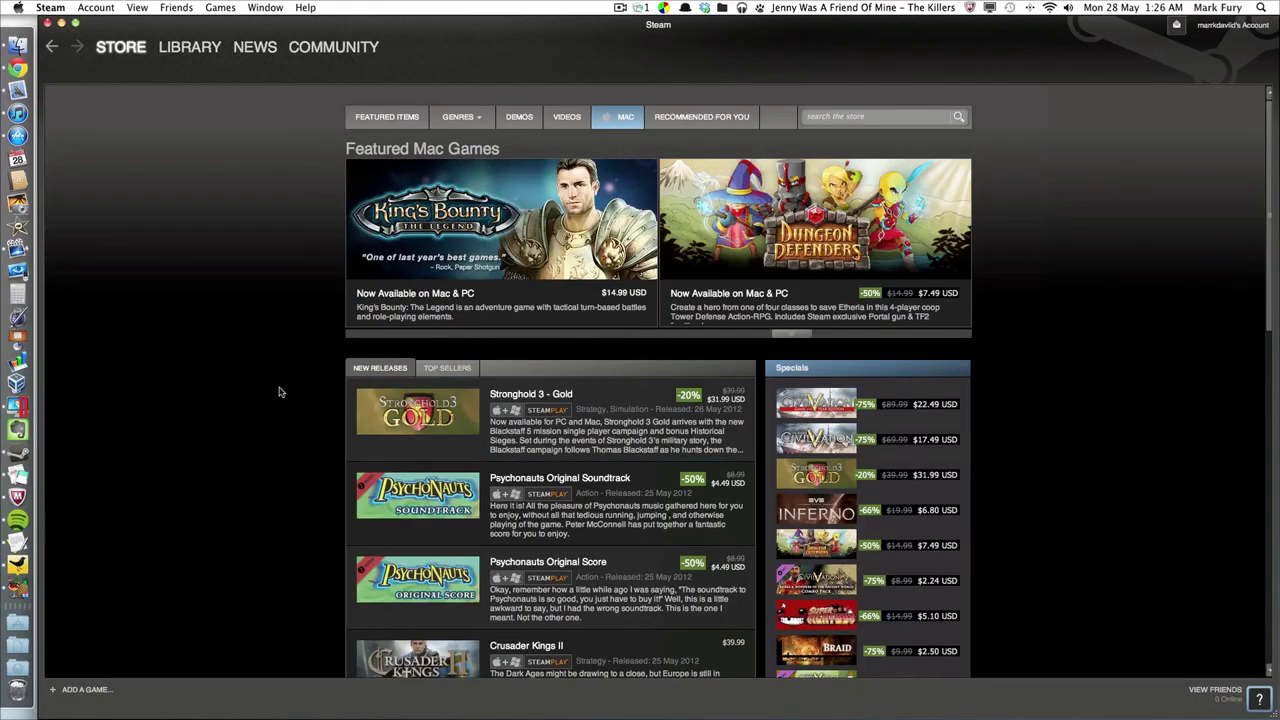
# Scroll the Steam Mac store featuring The Walking Dead, Civilization V and Portal 2, then minimize Steam.
pyautogui.scroll(-10, 270, 393)
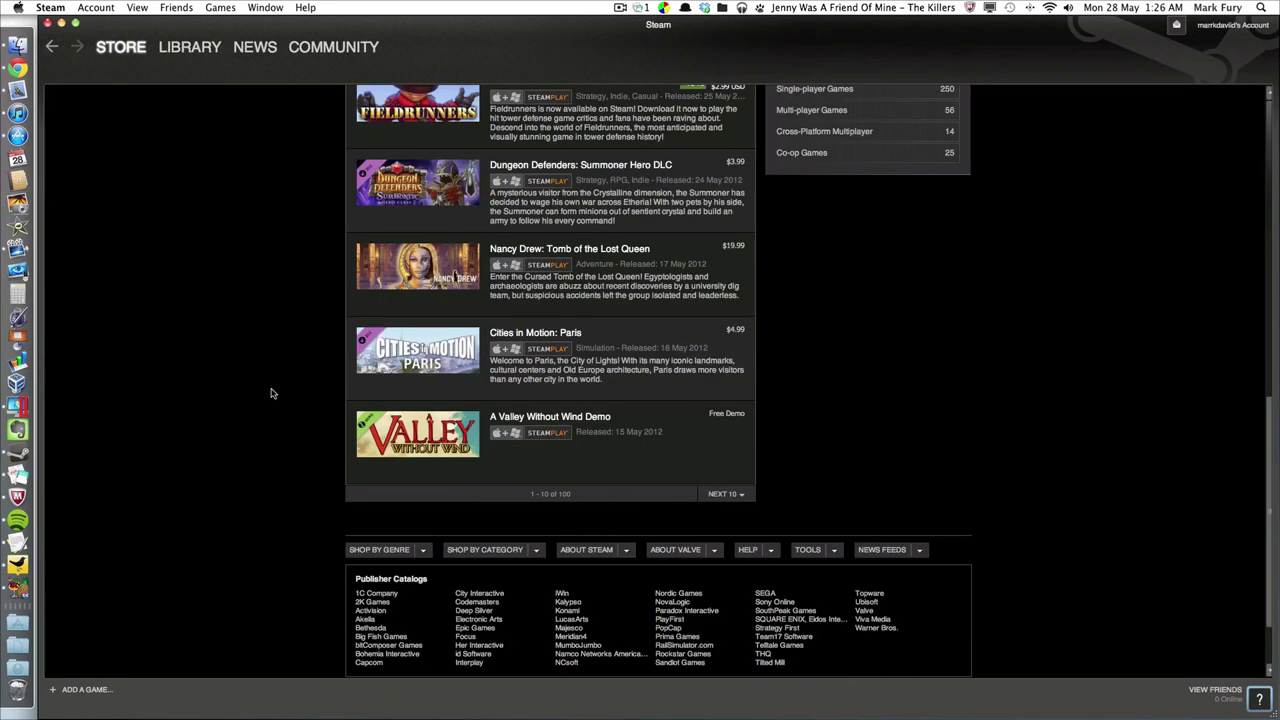
pyautogui.scroll(10, 271, 393)
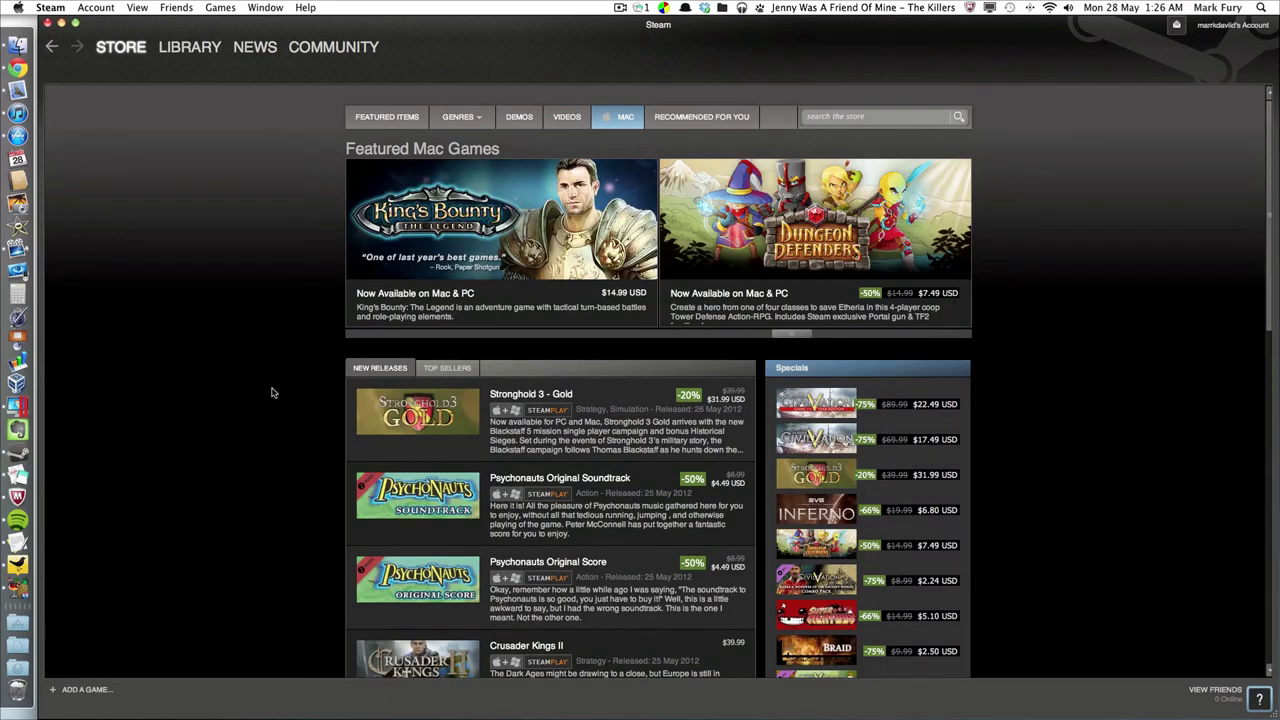
pyautogui.scroll(-5, 283, 392)
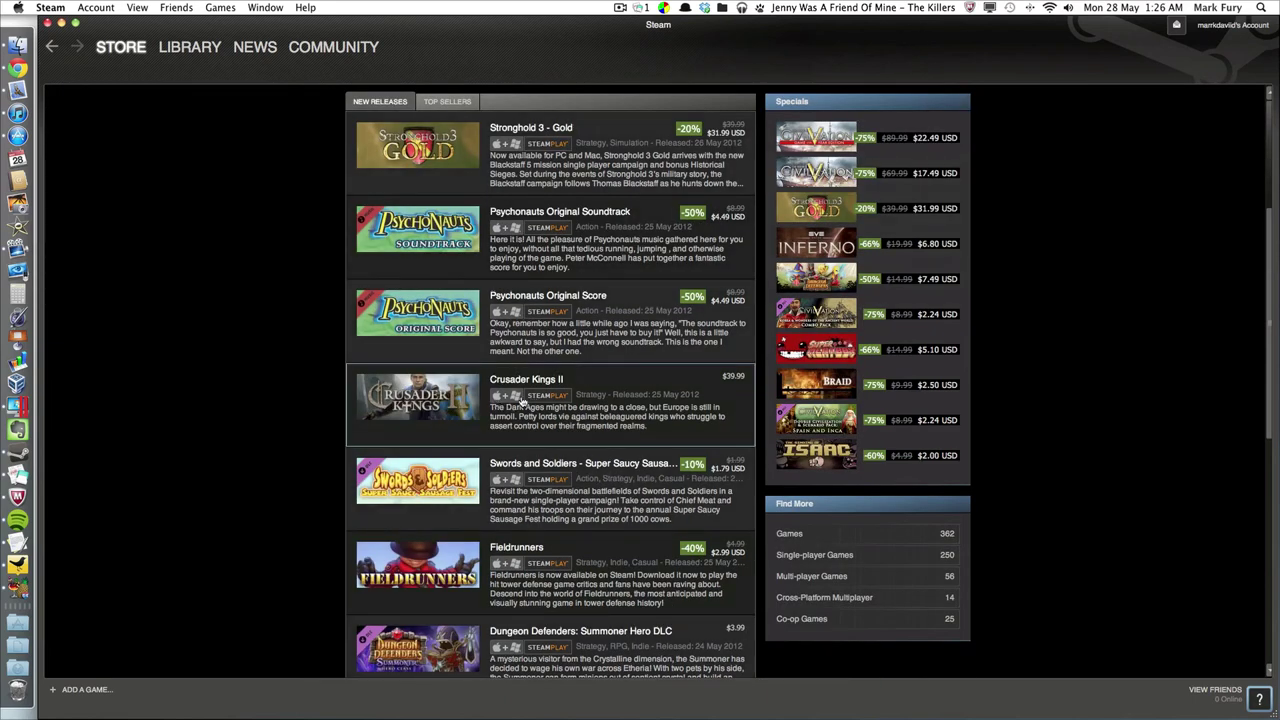
pyautogui.scroll(5, 527, 402)
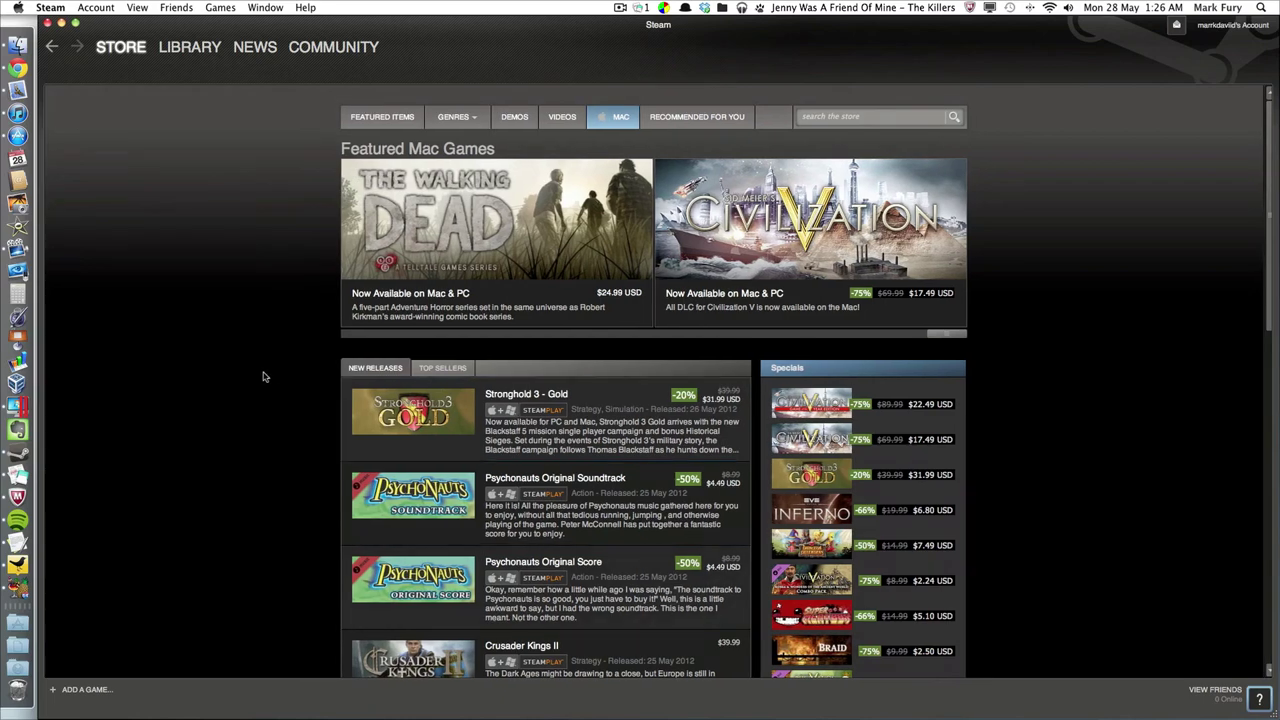
pyautogui.scroll(-15, 279, 376)
pyautogui.scroll(15, 279, 376)
pyautogui.scroll(-15, 160, 248)
pyautogui.scroll(15, 157, 251)
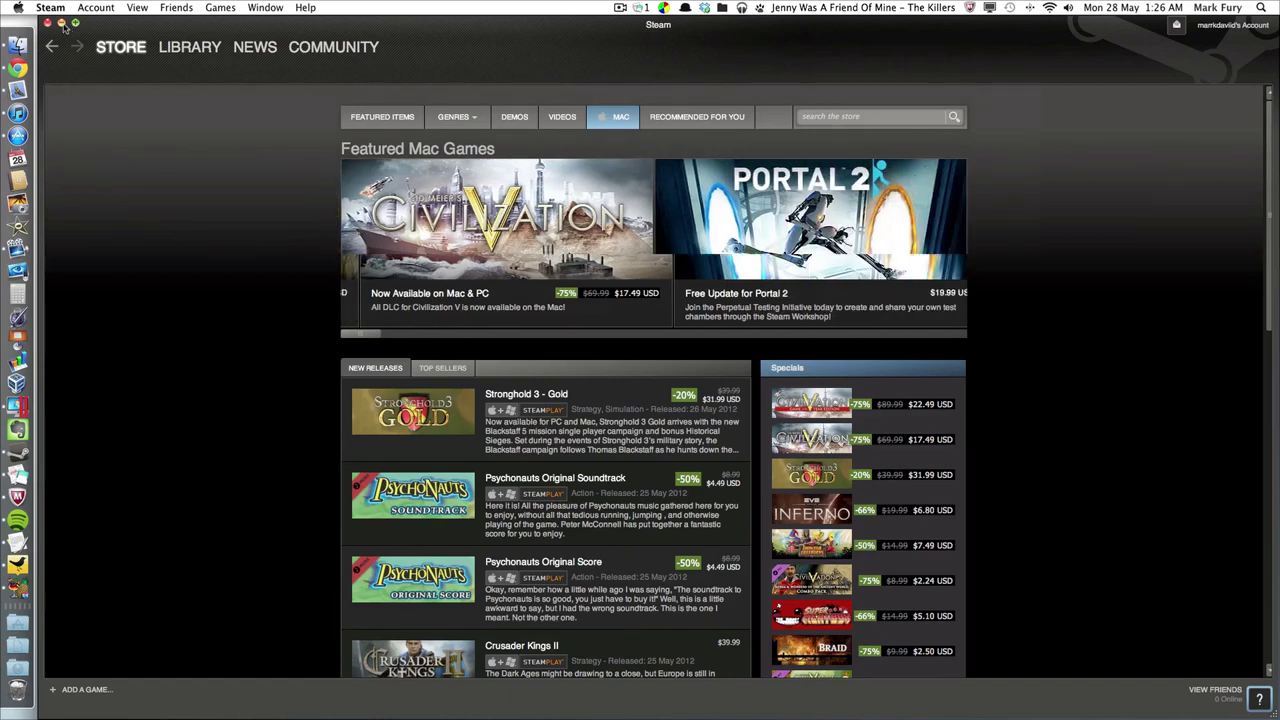
pyautogui.click(61, 23)
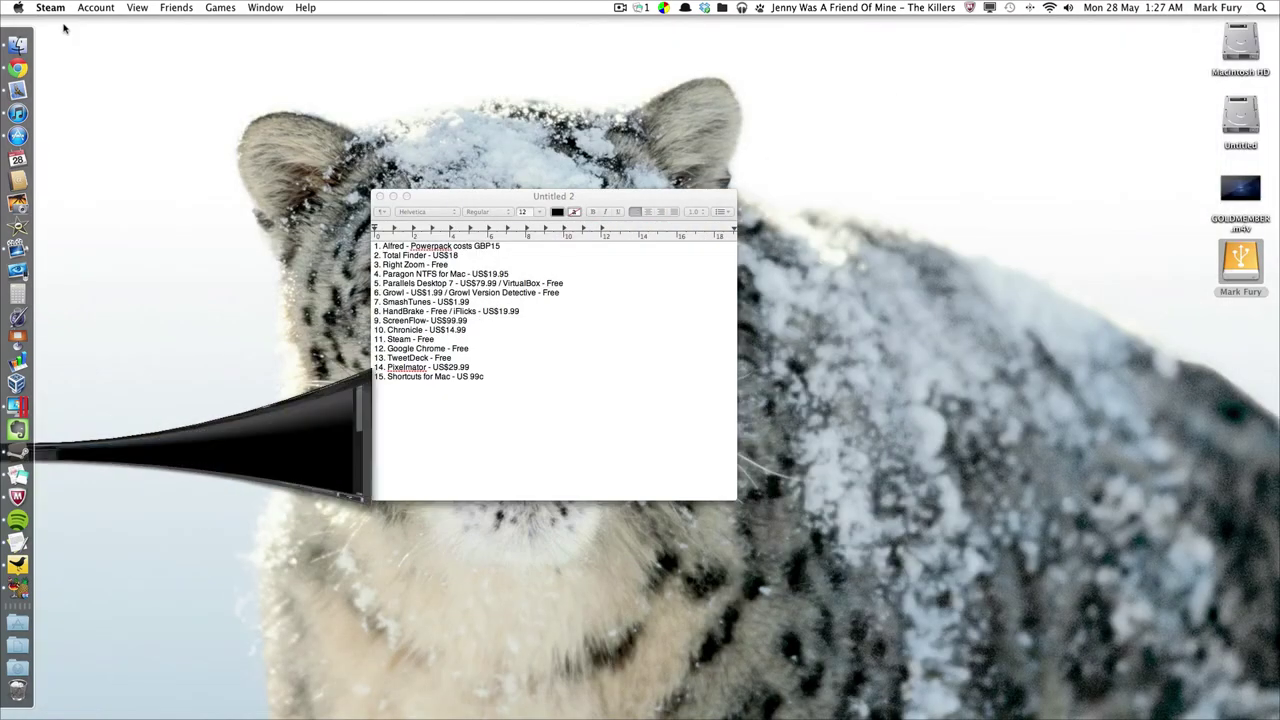
# View Chrome's YouTube, Shortcuts for Mac and Alfred website tabs, then minimize Chrome back to TextEdit.
pyautogui.click(410, 350)
pyautogui.doubleClick(401, 348)
pyautogui.click(18, 67)
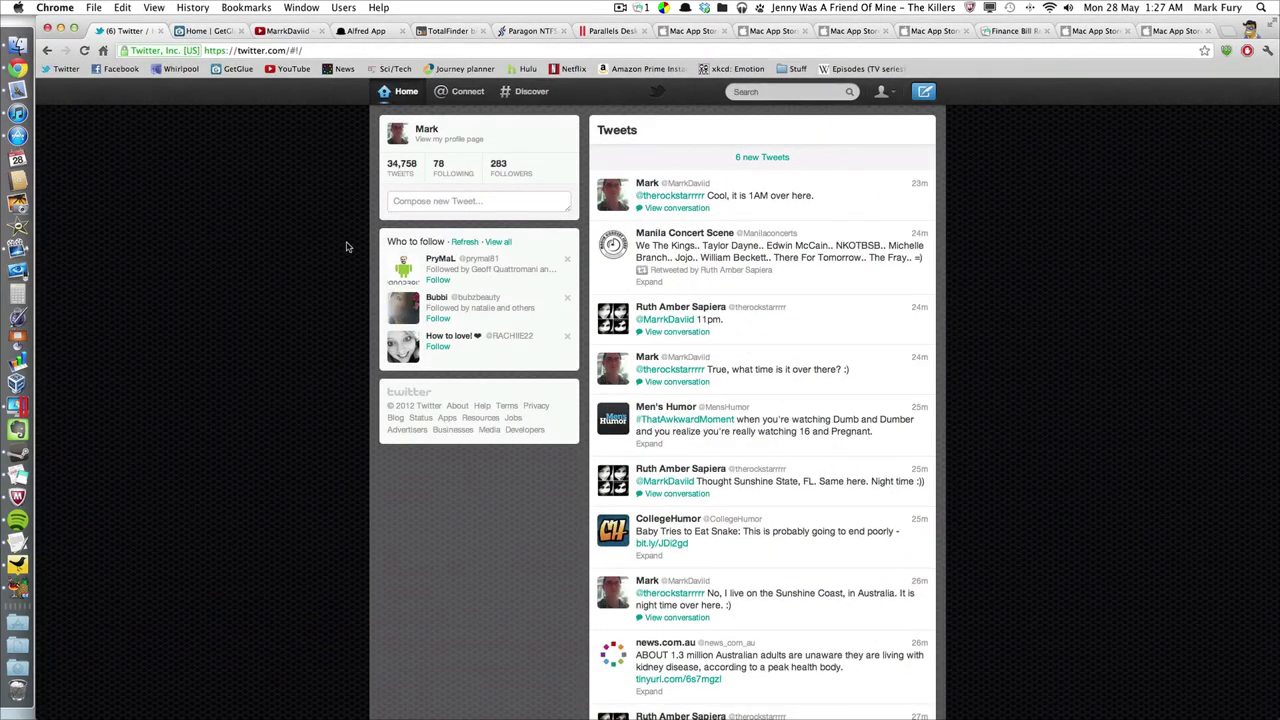
pyautogui.click(290, 31)
pyautogui.click(1150, 32)
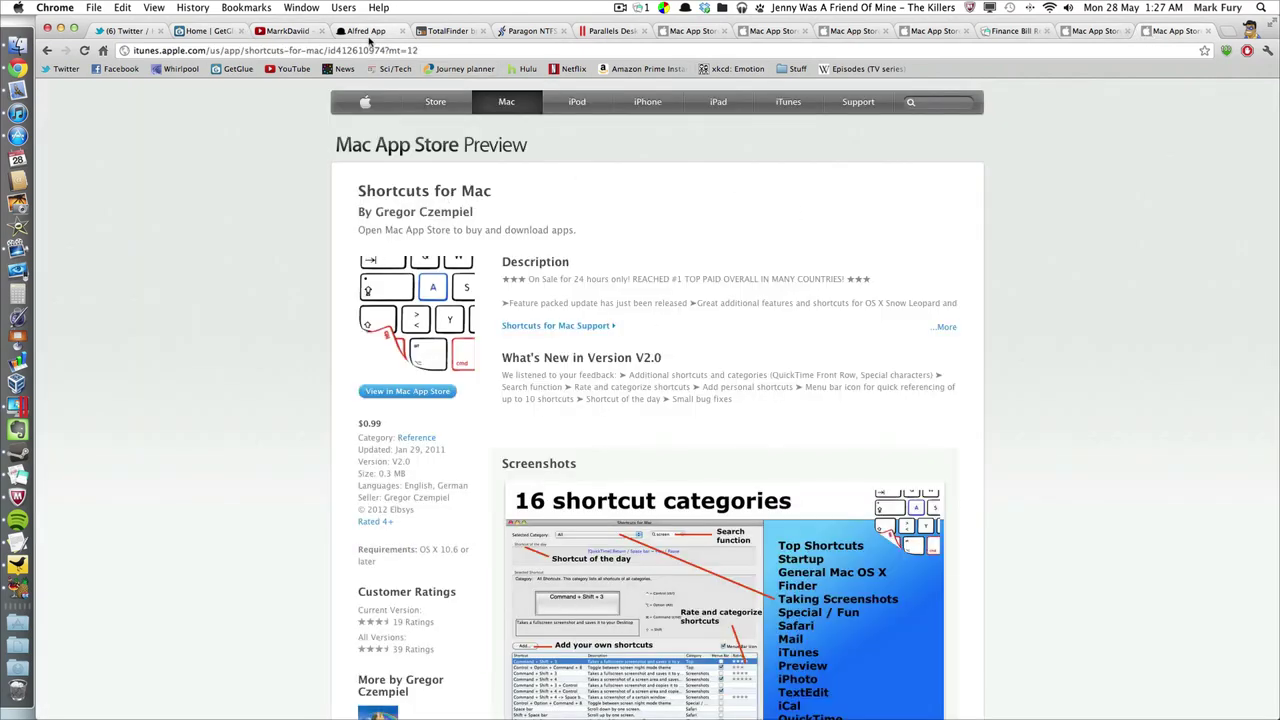
pyautogui.click(368, 36)
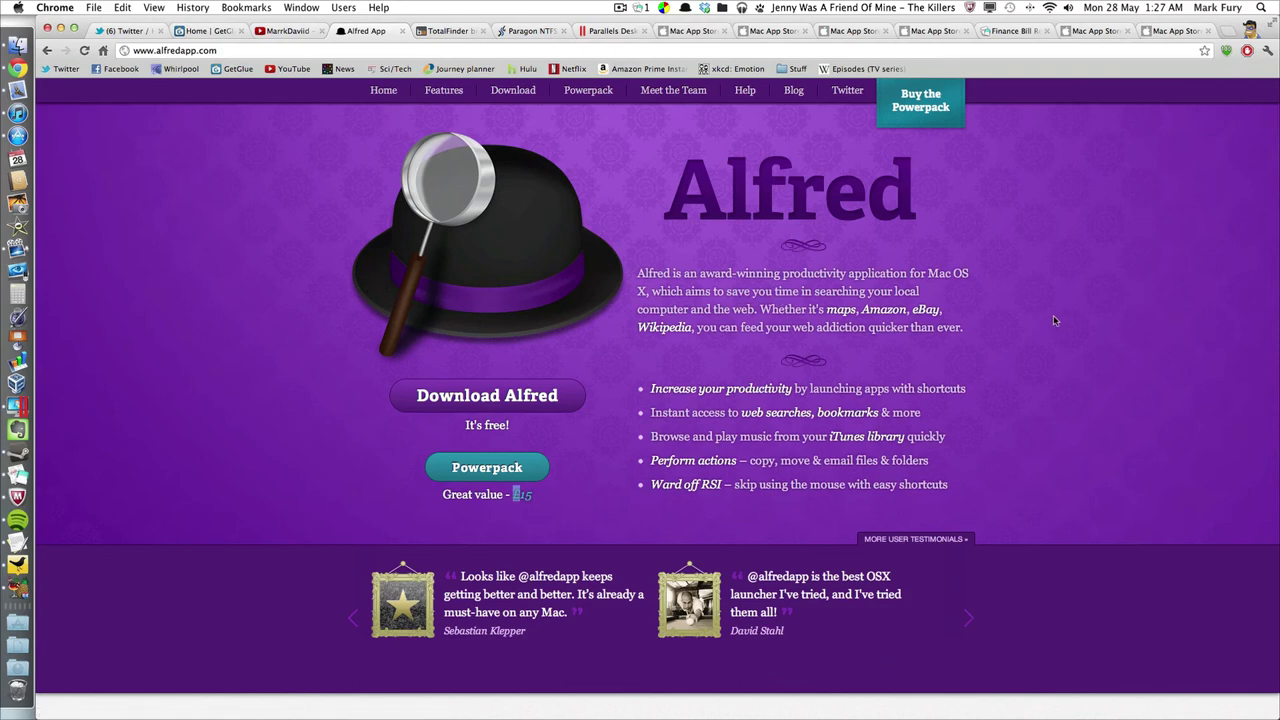
pyautogui.click(62, 30)
pyautogui.click(475, 345)
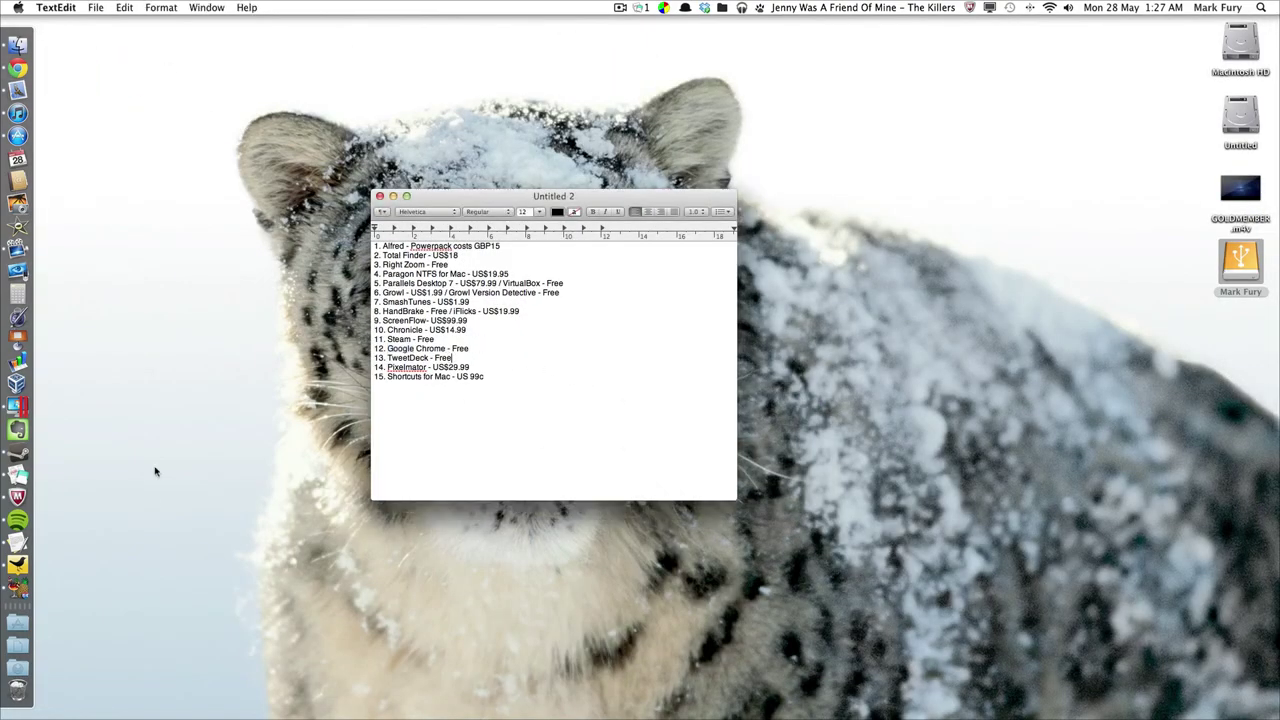
pyautogui.click(17, 564)
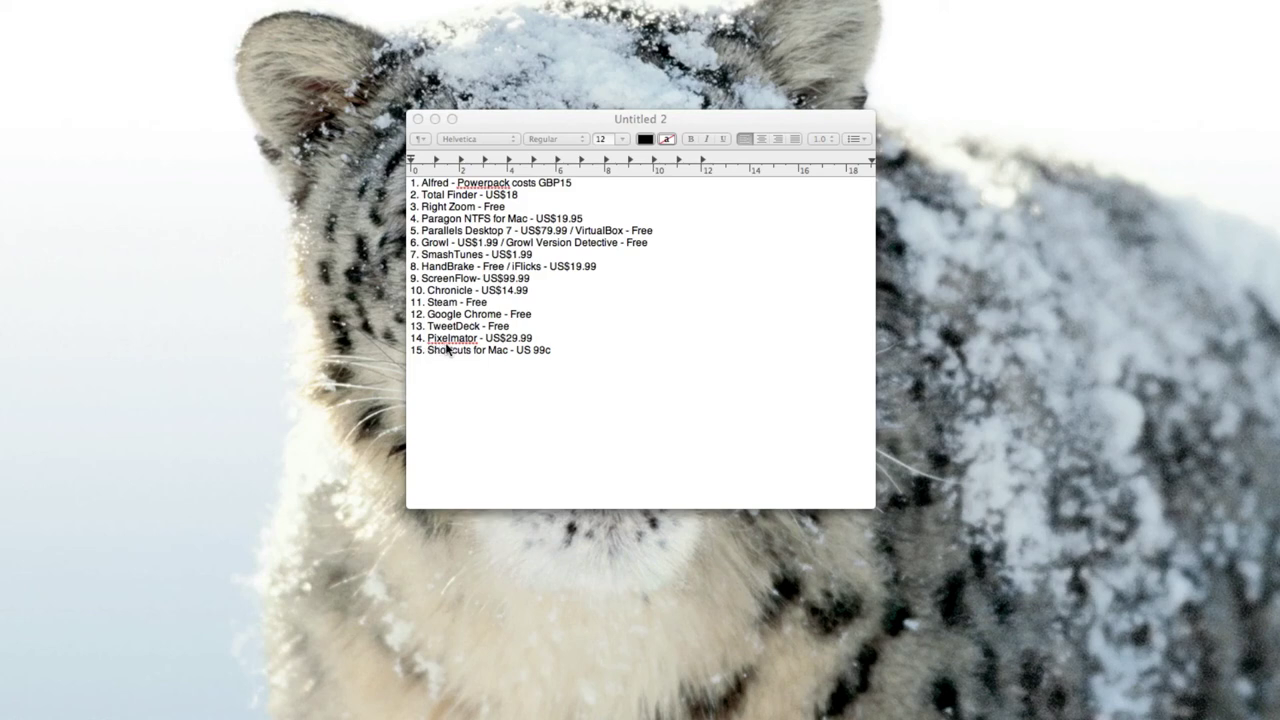
# Launch Pixelmator via Alfred, shuffle the monitor, tower and GeForce images, then undo.
pyautogui.hotkey('alt', 'space')
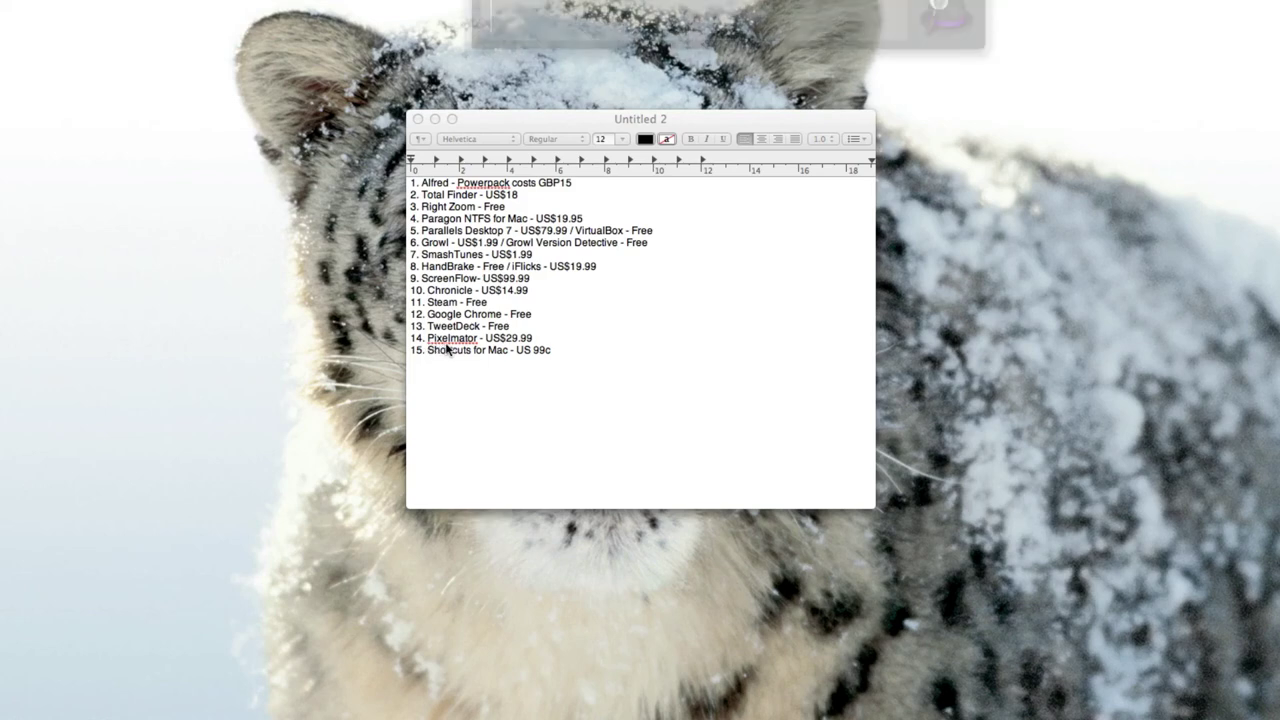
pyautogui.write('pixel')
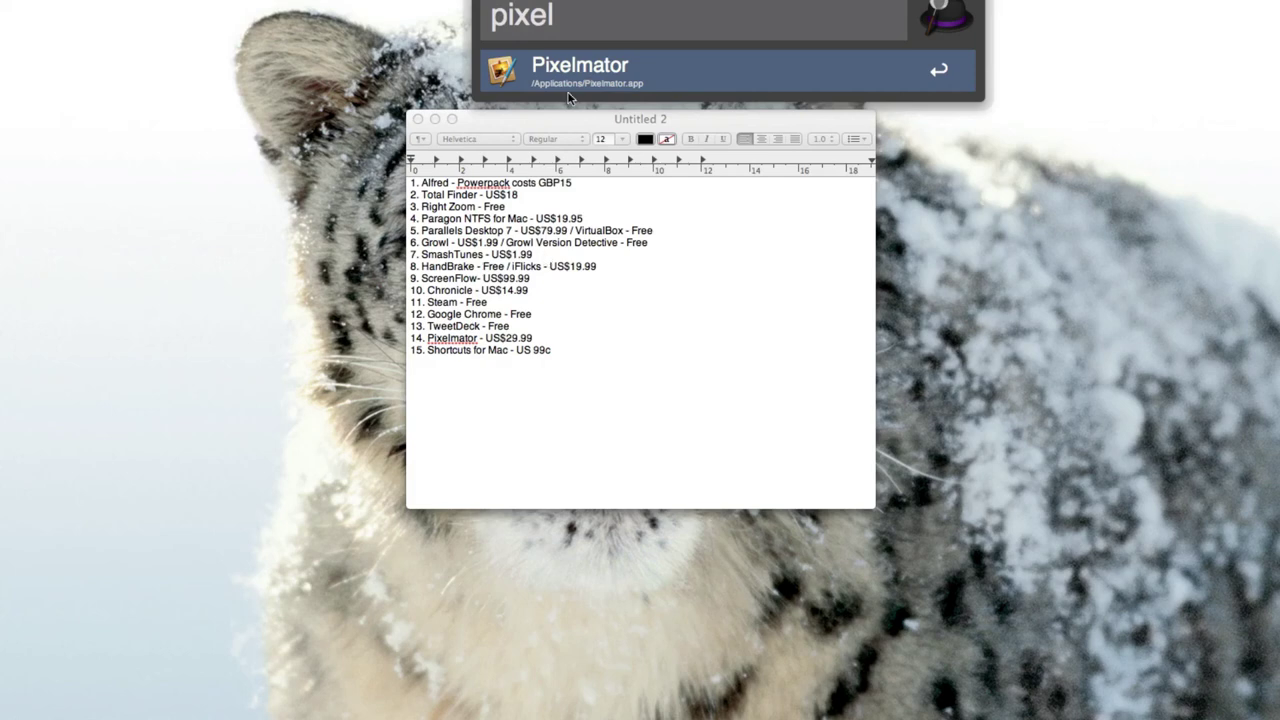
pyautogui.click(573, 80)
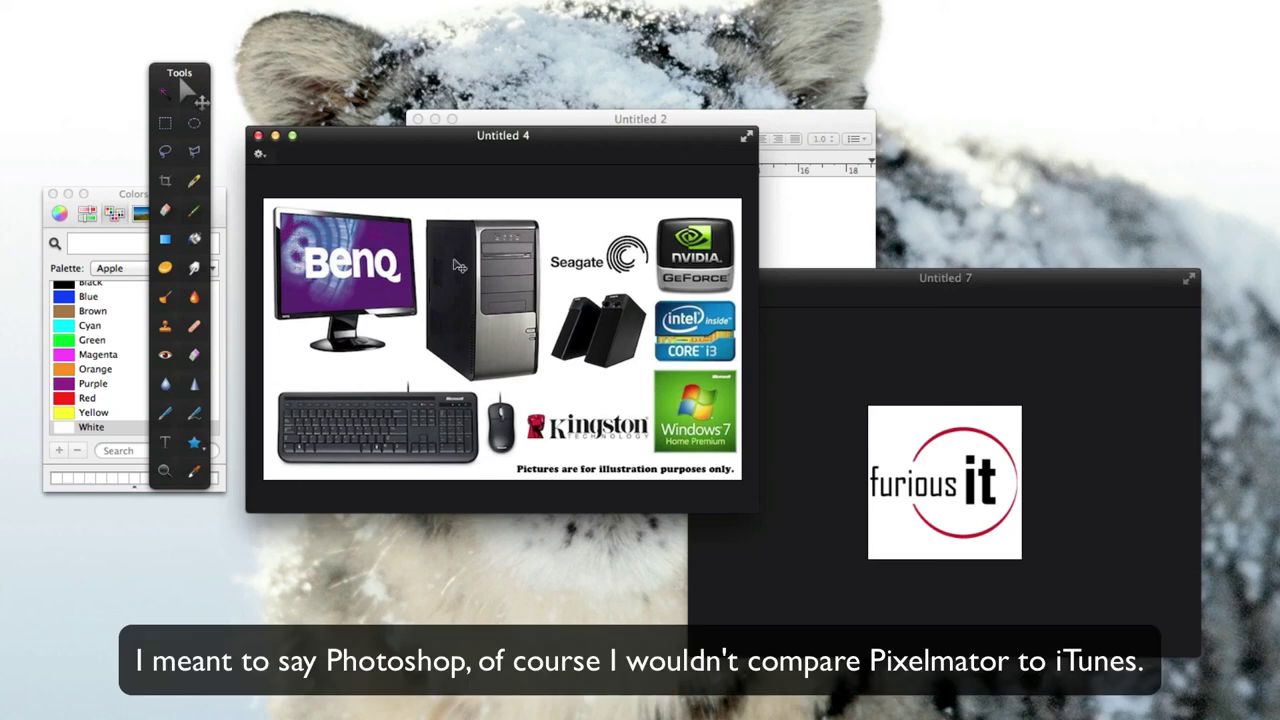
pyautogui.moveTo(363, 281); pyautogui.dragTo(465, 349)
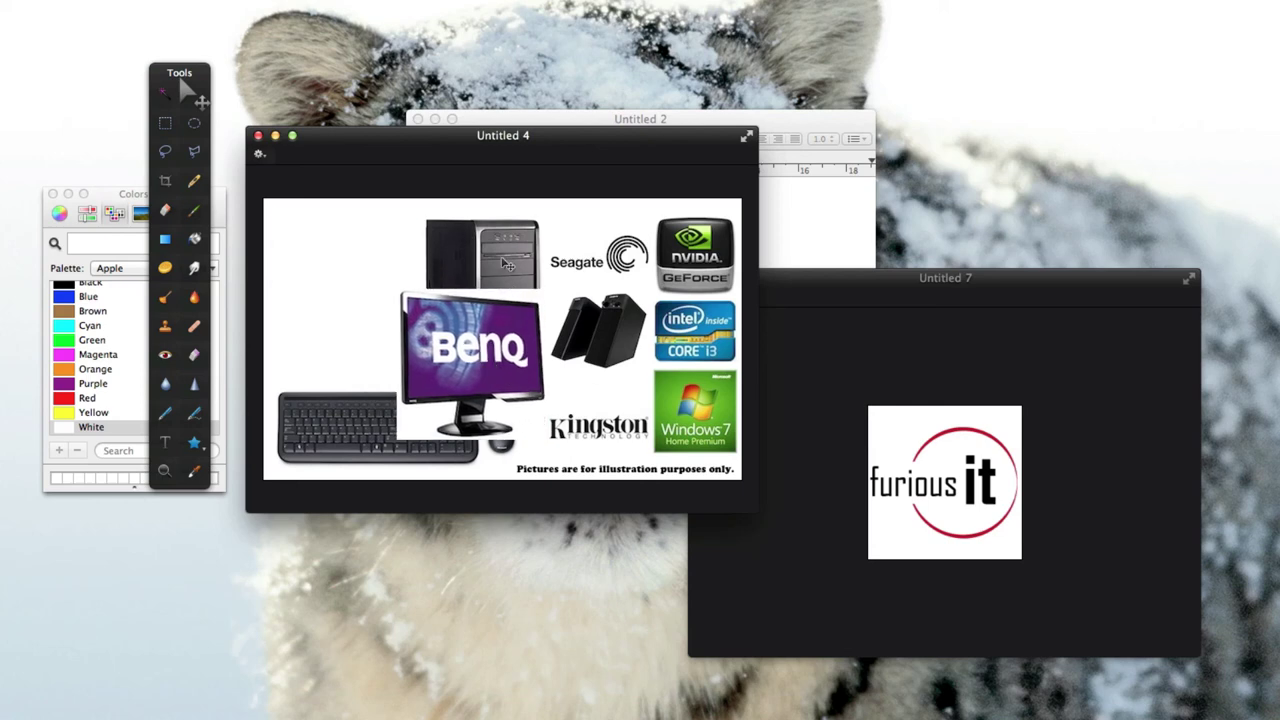
pyautogui.moveTo(510, 264); pyautogui.dragTo(367, 279)
pyautogui.moveTo(694, 260); pyautogui.dragTo(612, 263)
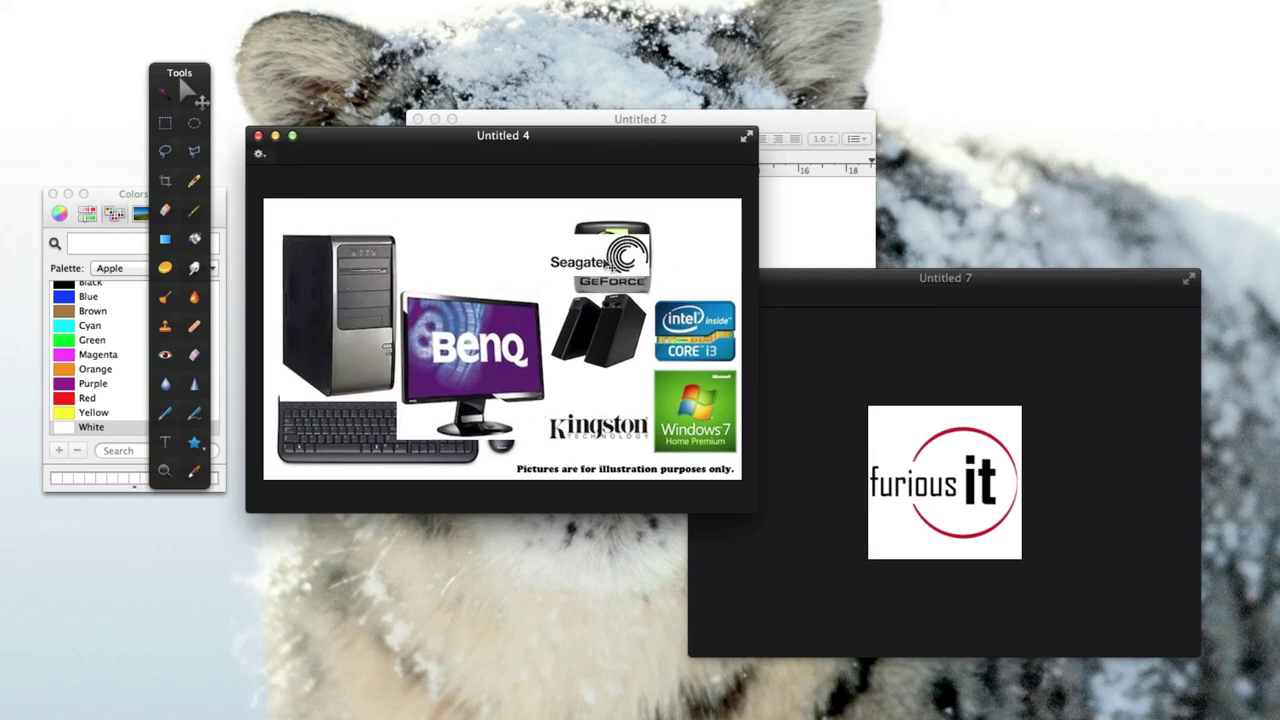
pyautogui.press('super+z')
pyautogui.press('super+z')
pyautogui.press('super+z')
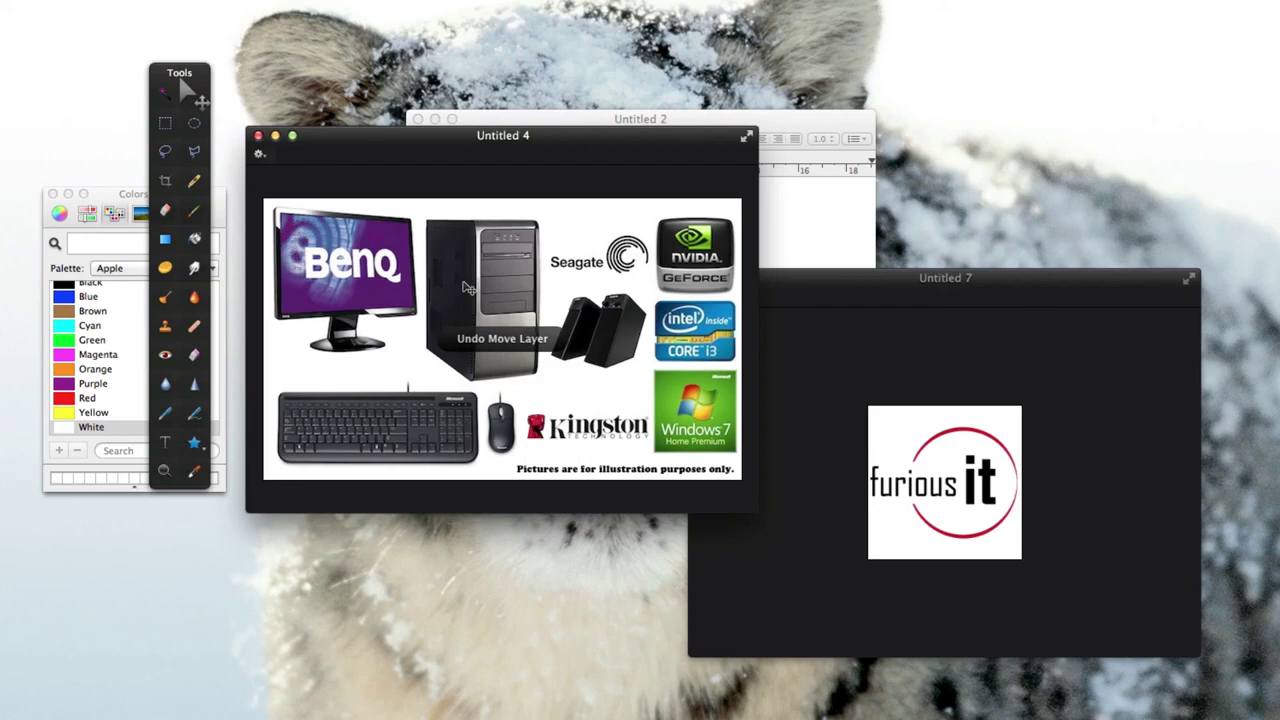
# Move the Untitled 4 and Untitled 7 windows aside and quit Pixelmator.
pyautogui.moveTo(481, 151); pyautogui.dragTo(482, 182)
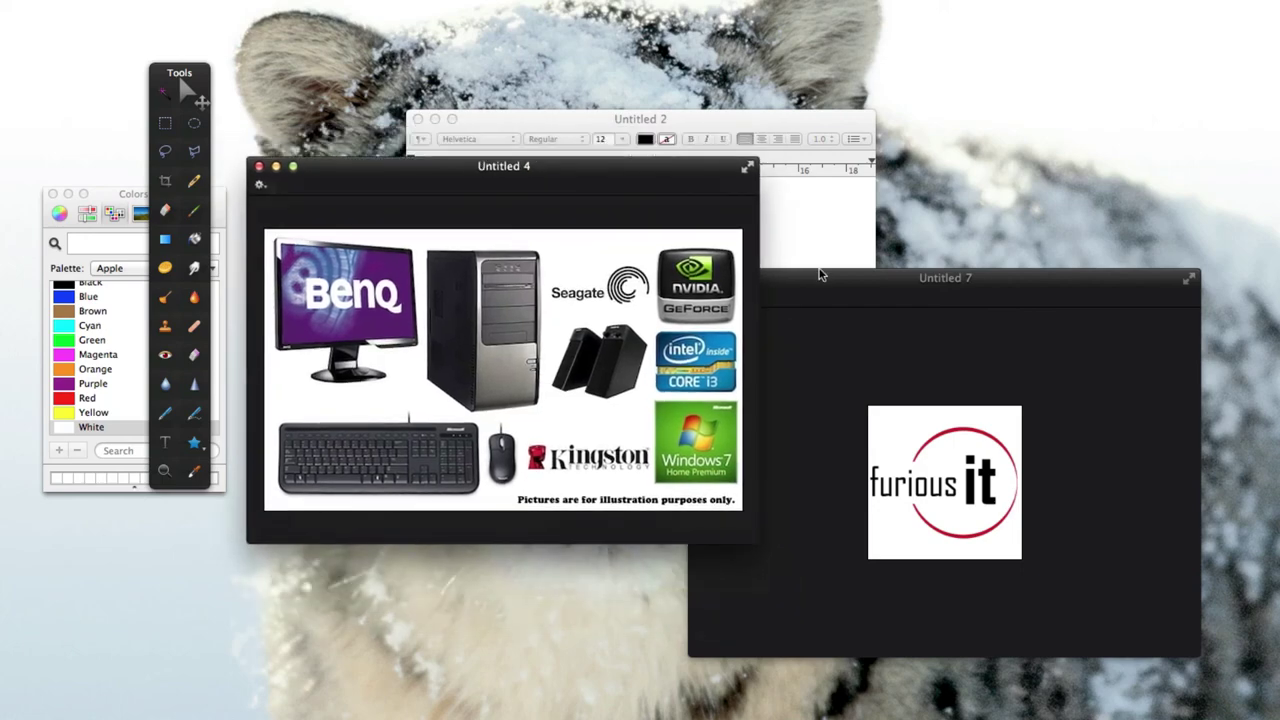
pyautogui.moveTo(820, 274); pyautogui.dragTo(845, 230)
pyautogui.moveTo(655, 180); pyautogui.dragTo(605, 125)
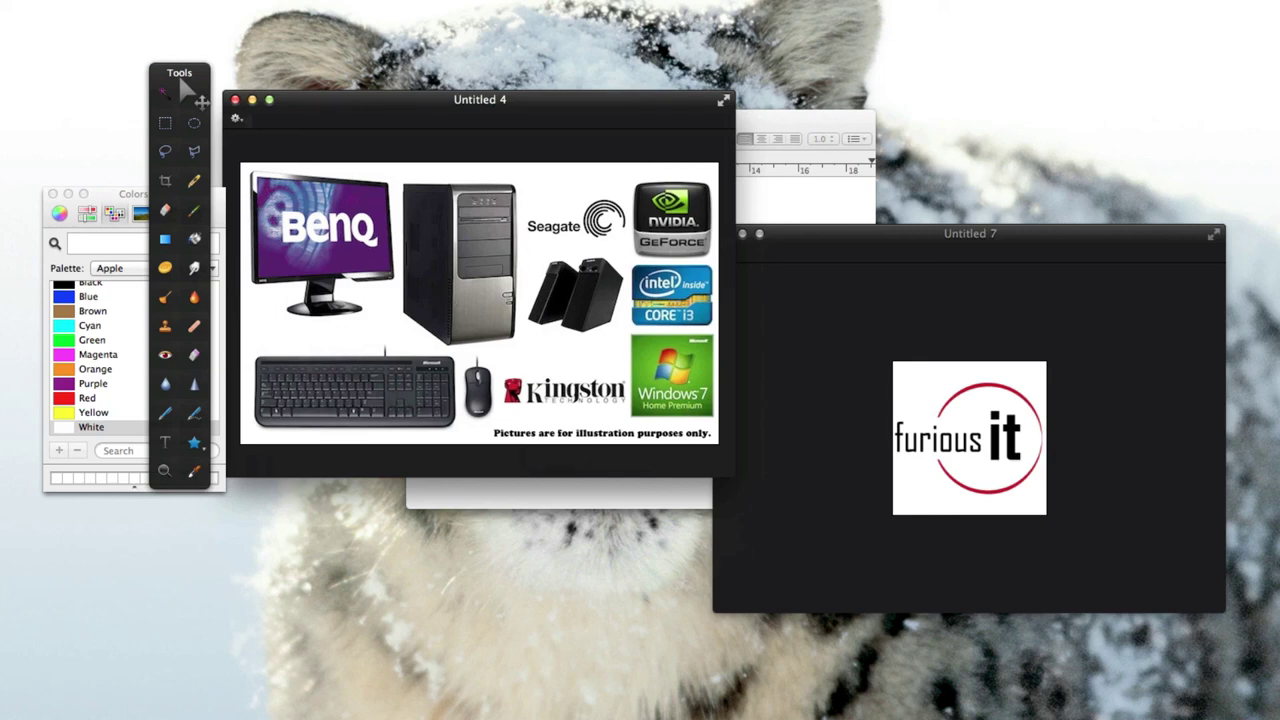
pyautogui.click(35, 37)
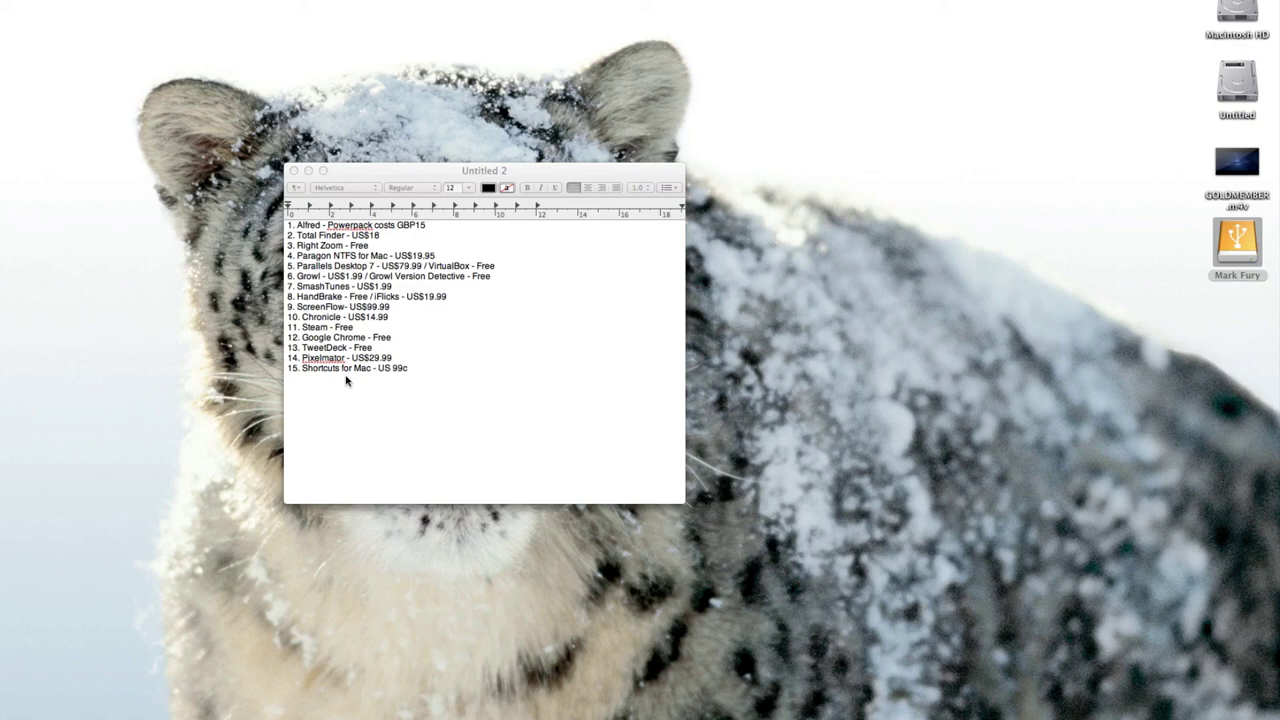
# Launch Shortcuts for Mac by searching 'short' in Alfred.
pyautogui.hotkey('alt', 'space')
pyautogui.write('short')
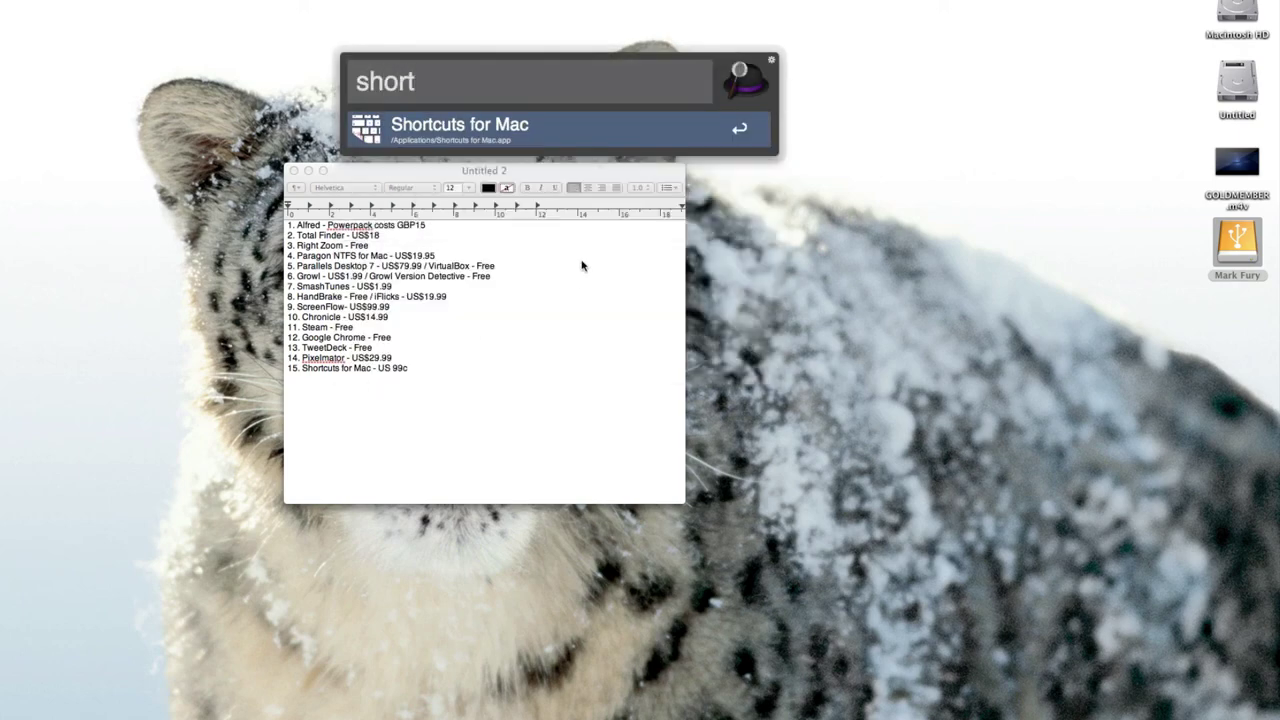
pyautogui.click(529, 138)
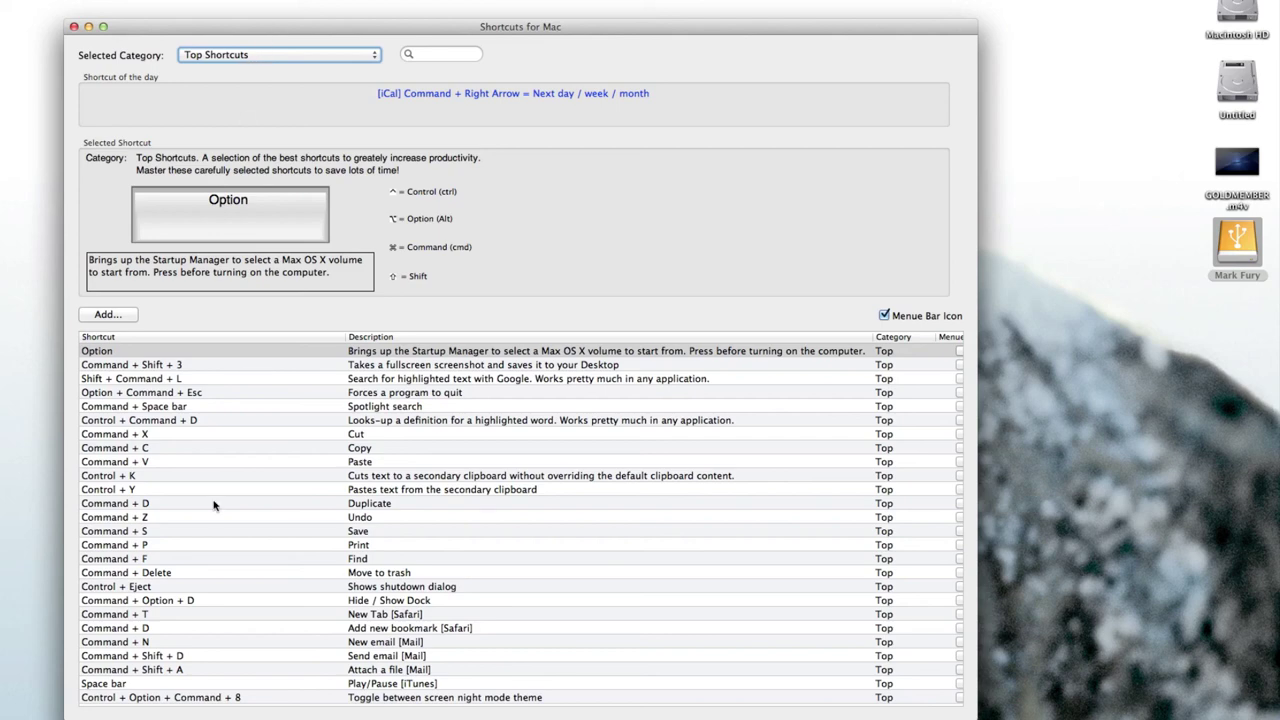
pyautogui.scroll(-1, 243, 480)
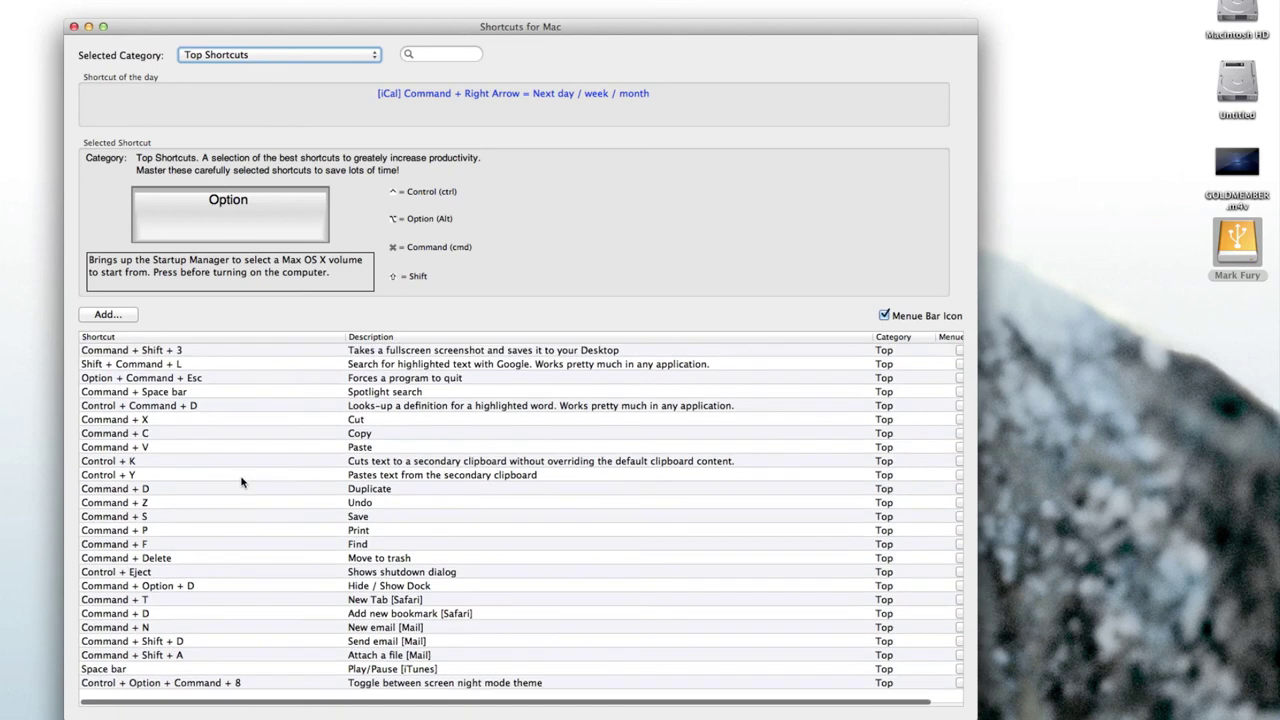
pyautogui.scroll(1, 241, 482)
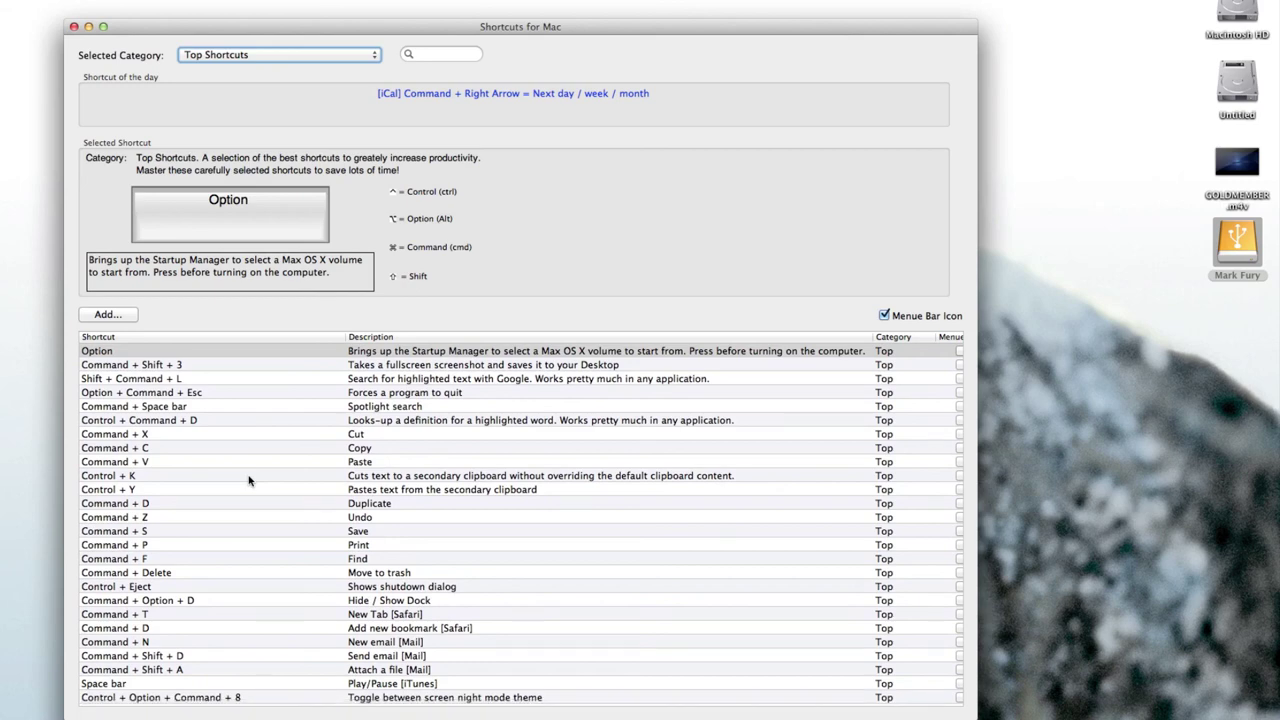
# Choose the Taking Screenshots category in the Selected Category popup.
pyautogui.click(228, 54)
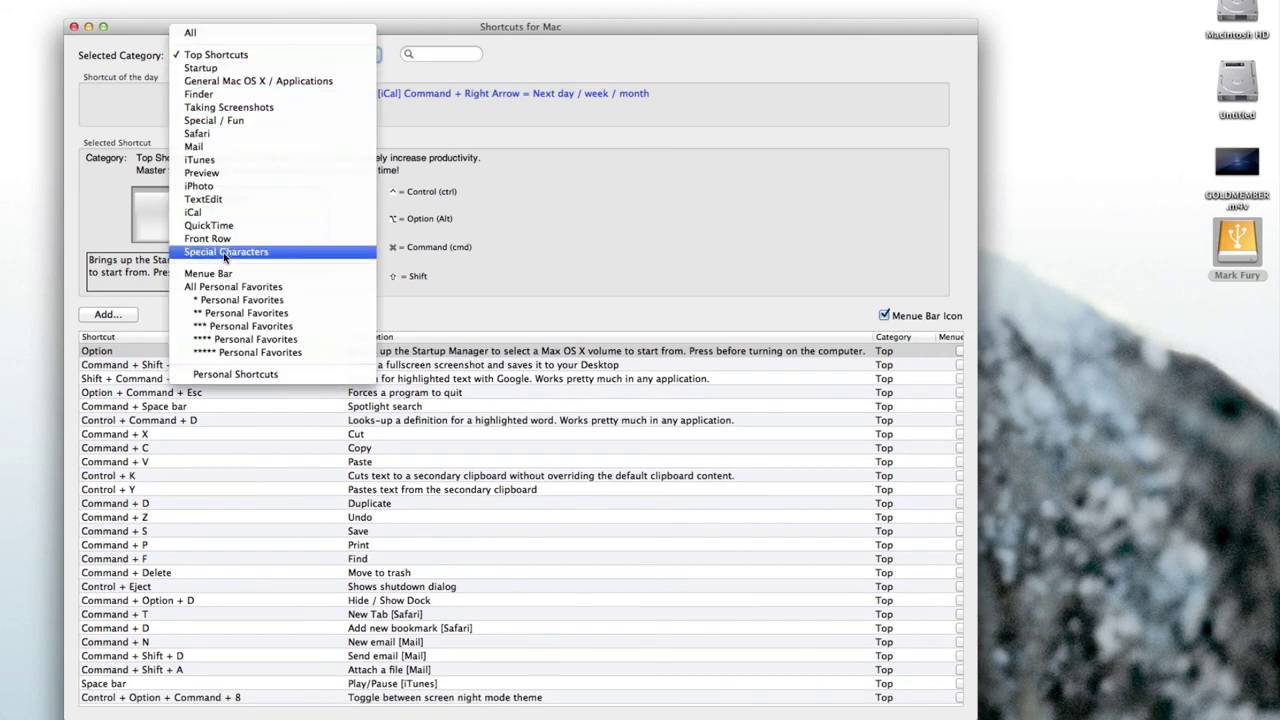
pyautogui.click(632, 243)
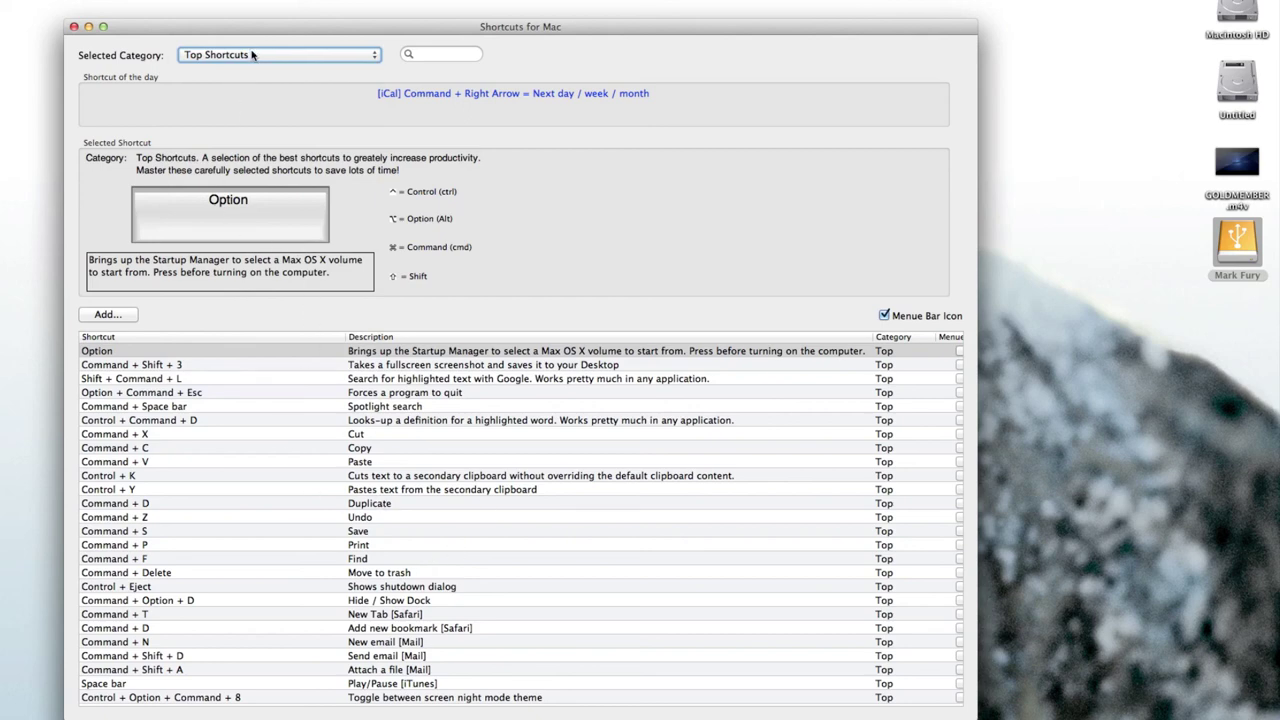
pyautogui.moveTo(259, 29); pyautogui.dragTo(260, 16)
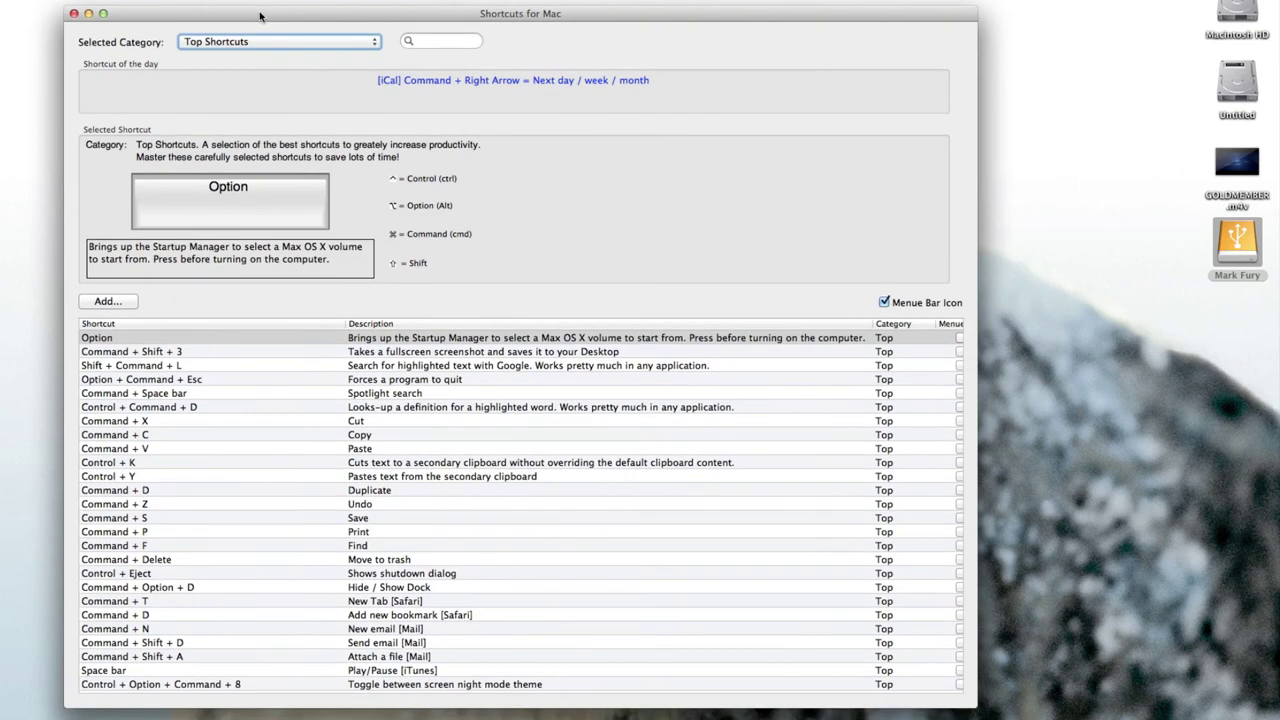
pyautogui.click(247, 41)
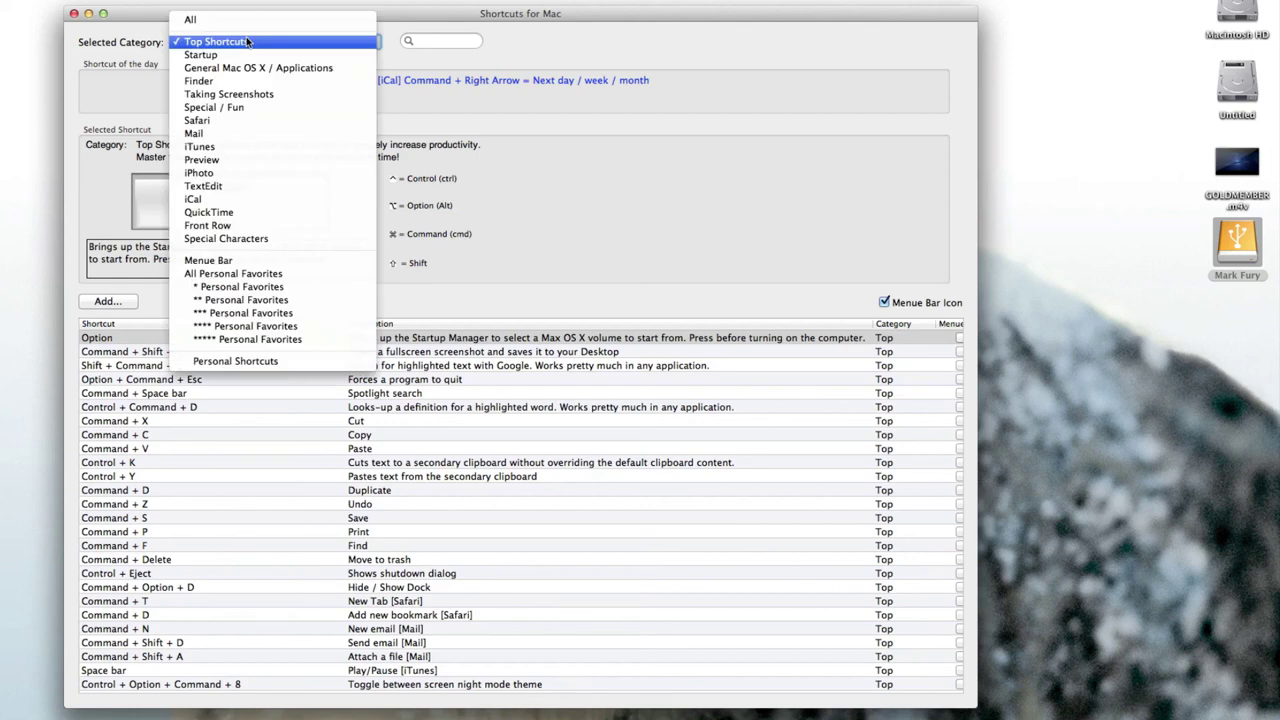
pyautogui.click(240, 96)
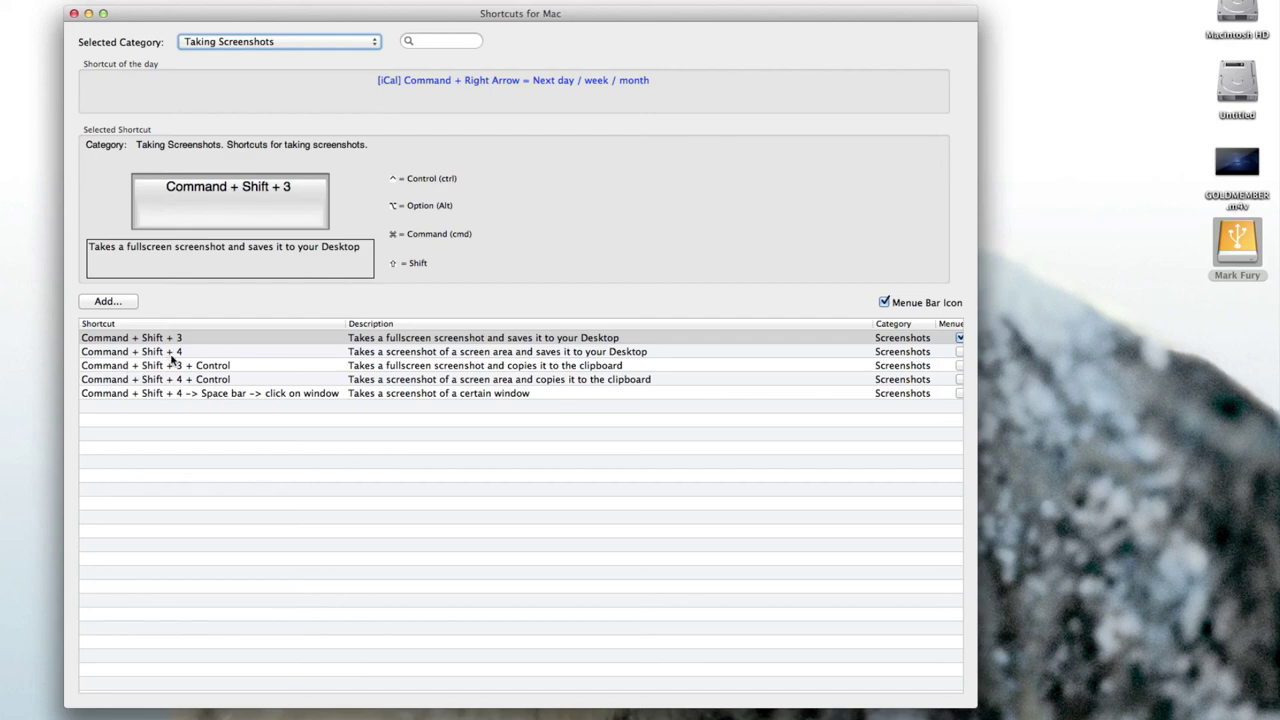
# Take a full-screen screenshot and an area screenshot, then show All categories.
pyautogui.press('super+shift+3')
pyautogui.press('super+shift+3')
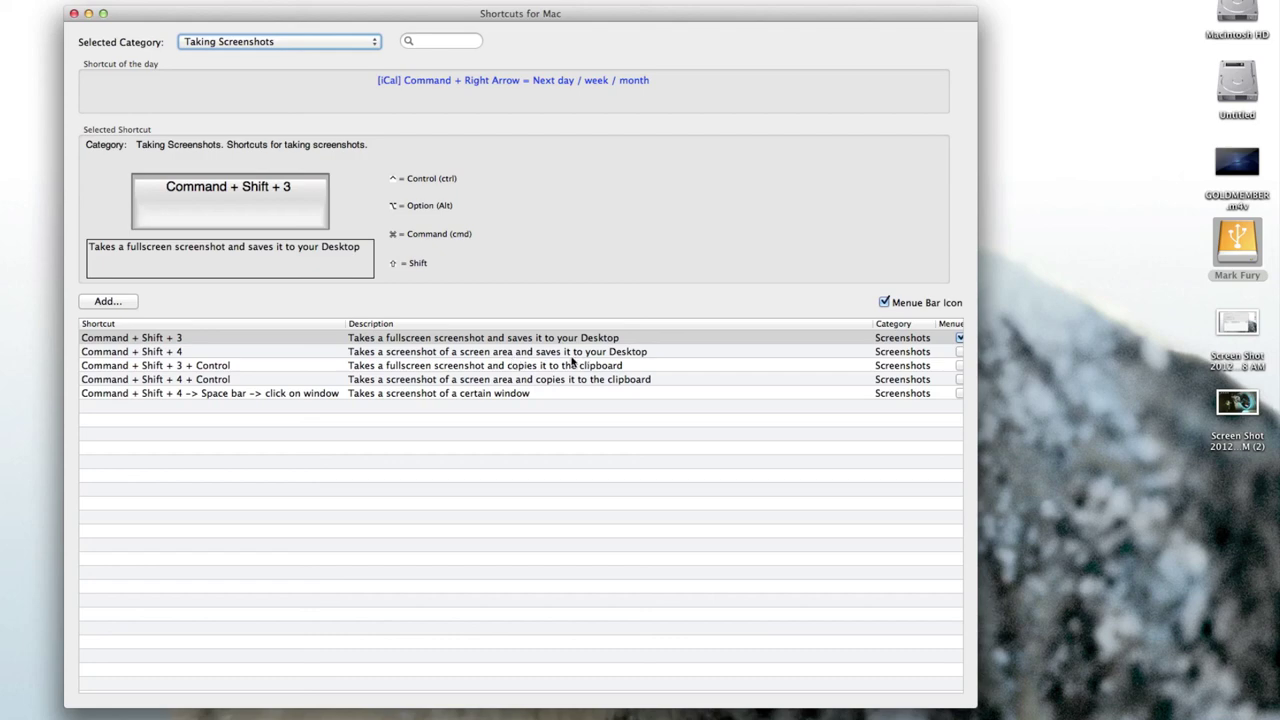
pyautogui.press('super+shift+4')
pyautogui.moveTo(90, 106); pyautogui.dragTo(540, 368)
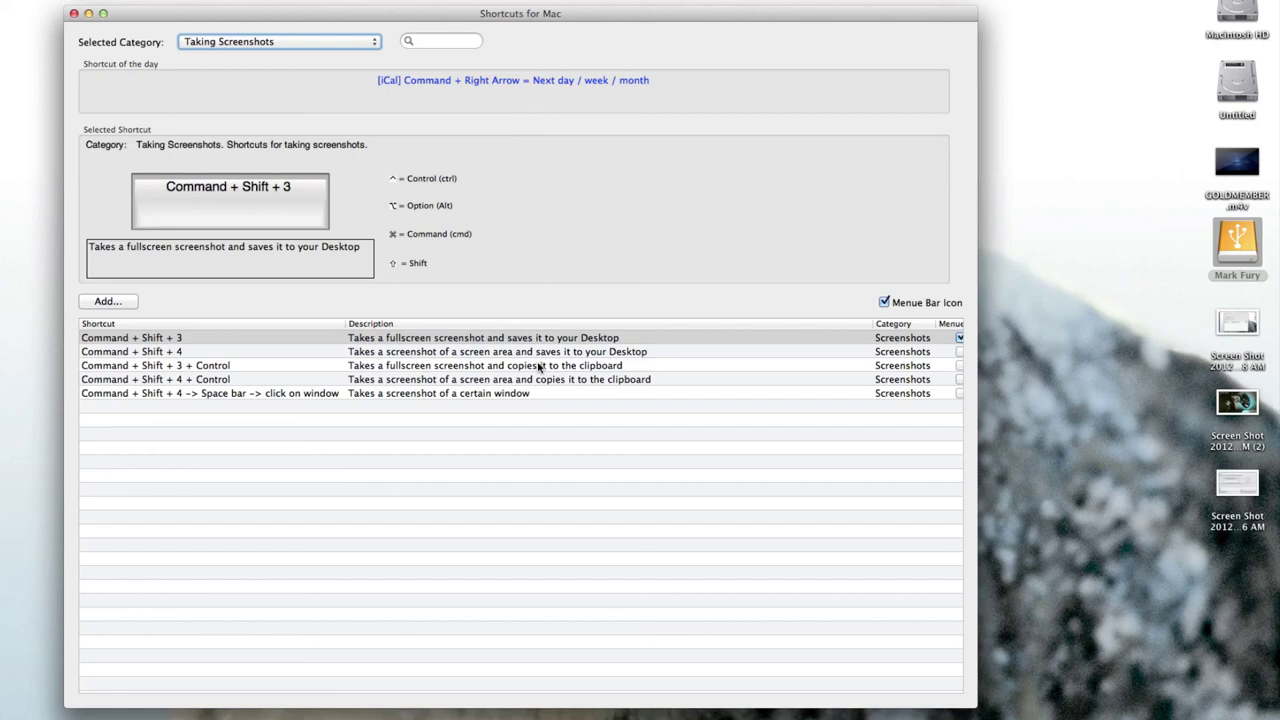
pyautogui.click(341, 41)
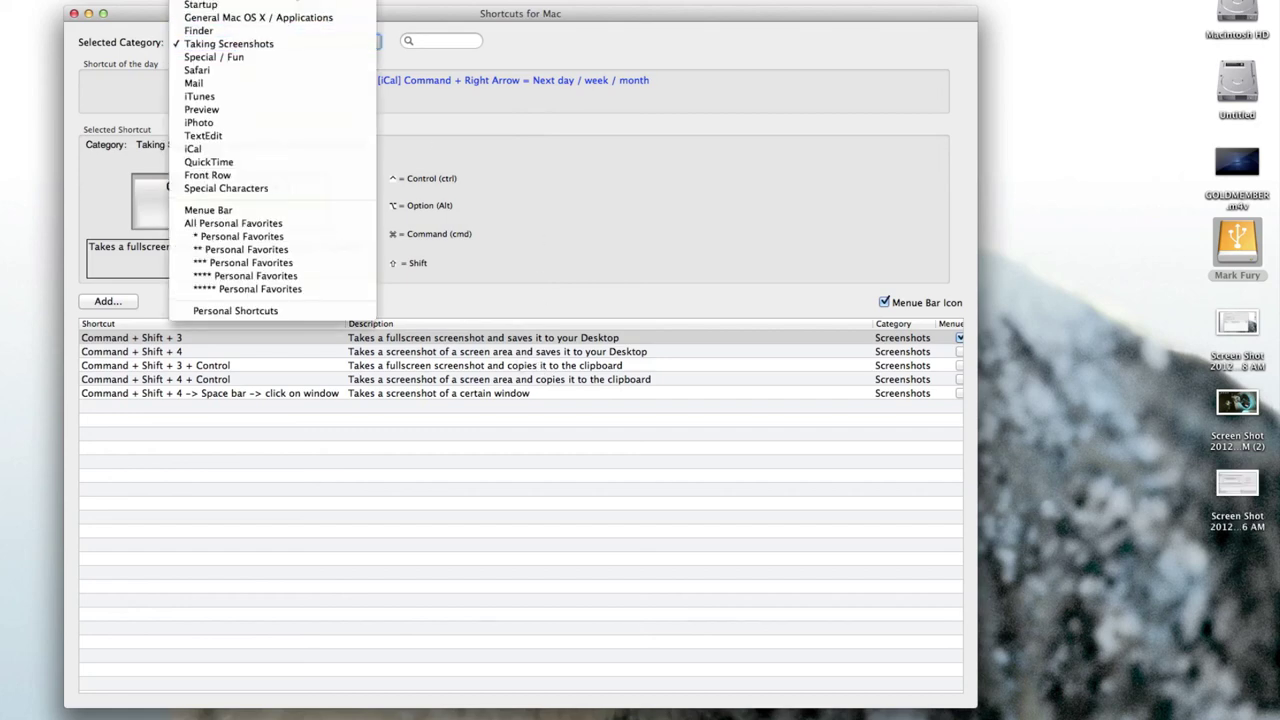
pyautogui.click(205, 8)
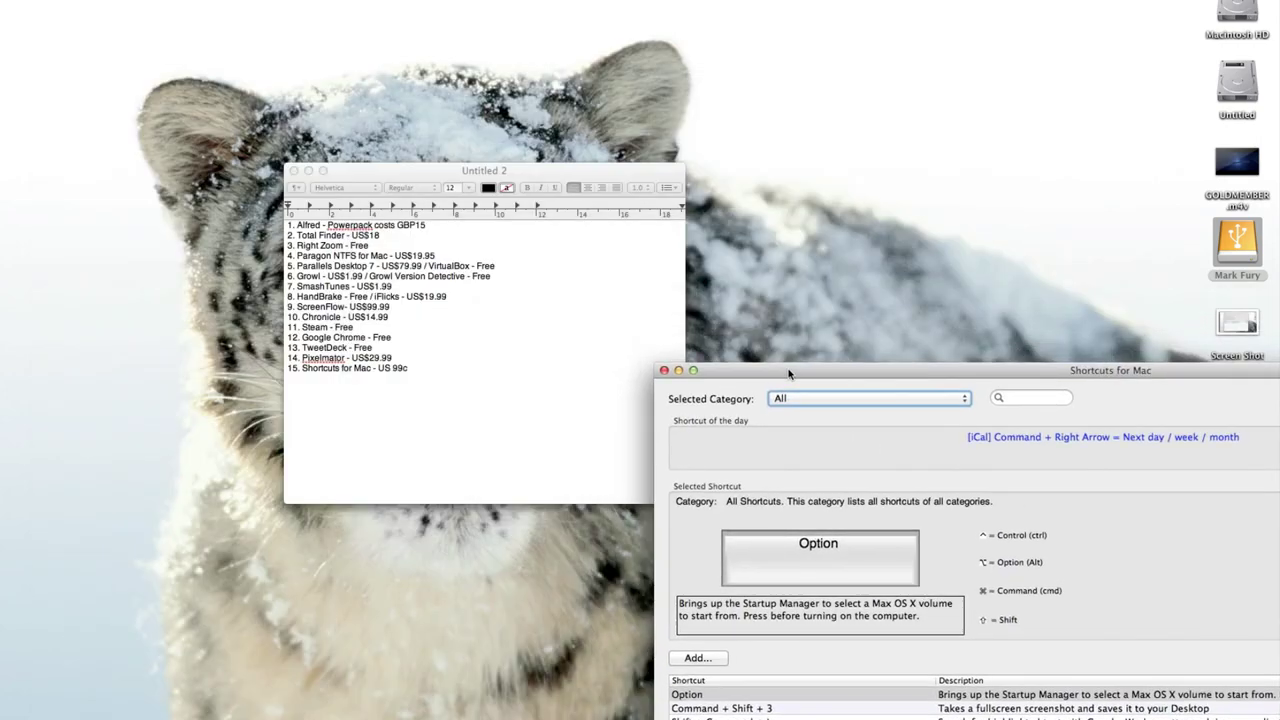
# Move the window up and browse the iPhoto, iCal and Front Row shortcut categories.
pyautogui.moveTo(788, 374); pyautogui.dragTo(176, 10)
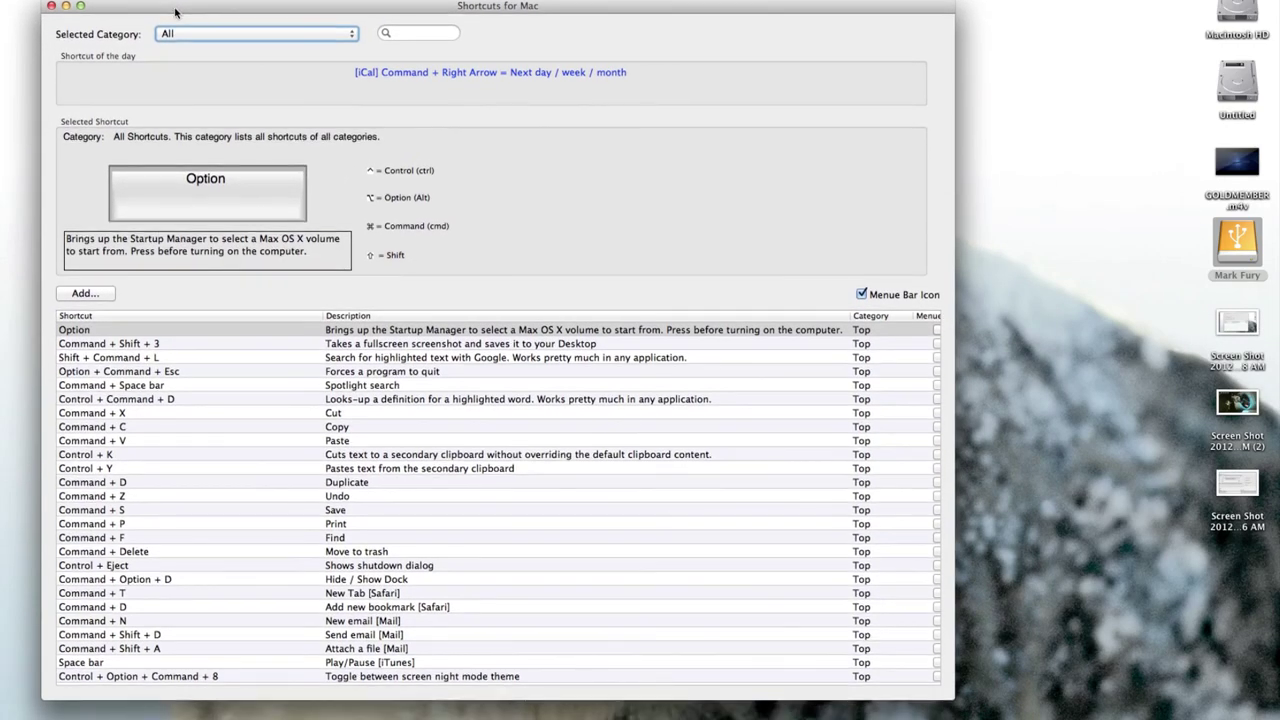
pyautogui.click(225, 40)
pyautogui.click(207, 190)
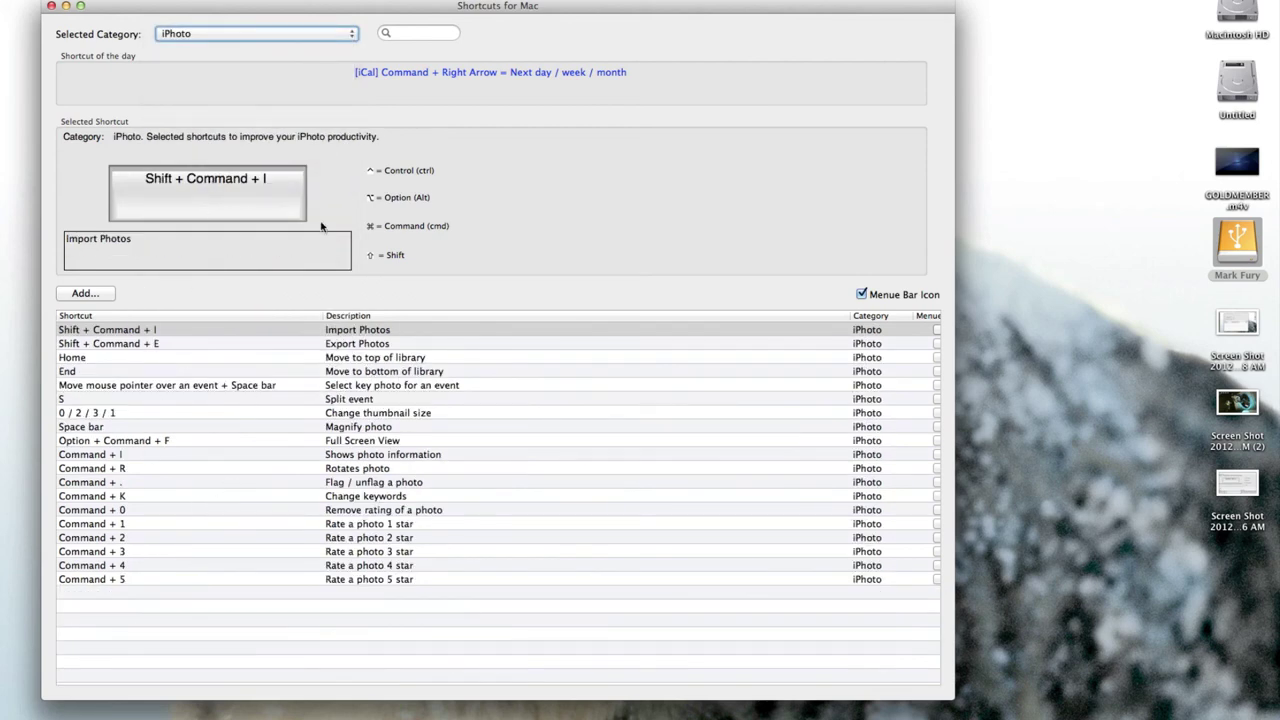
pyautogui.click(255, 33)
pyautogui.click(250, 60)
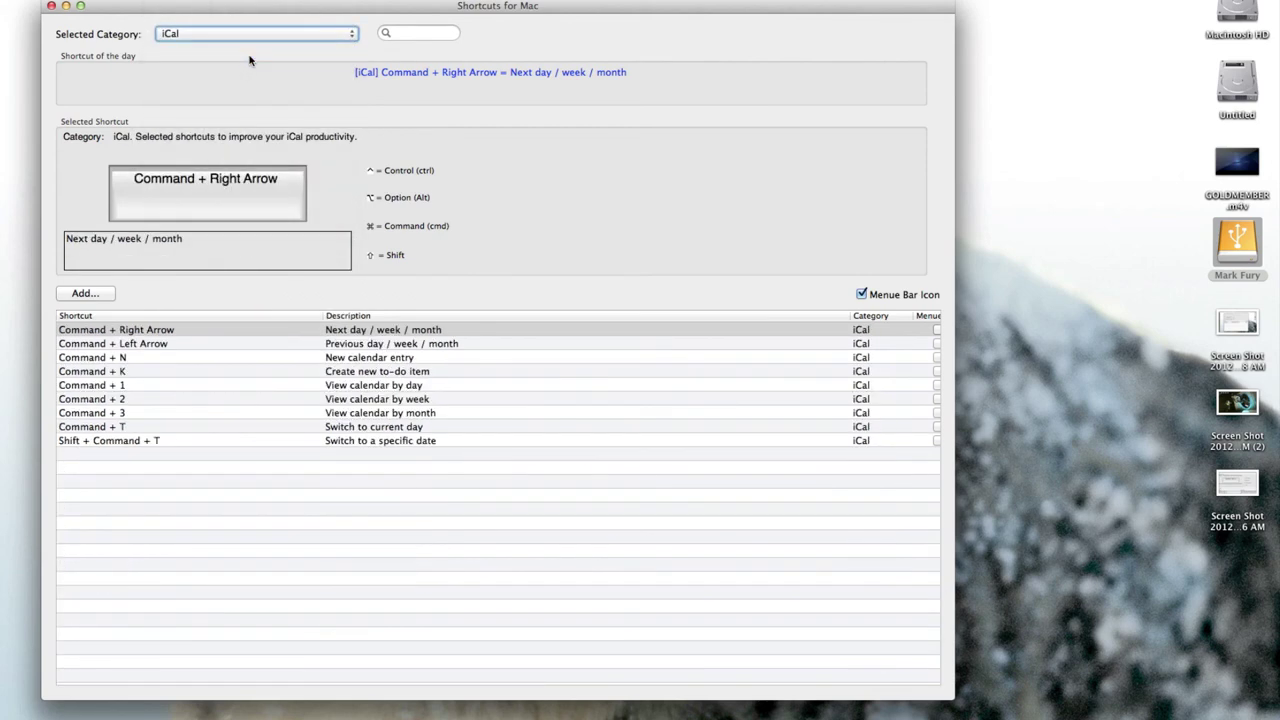
pyautogui.click(222, 37)
pyautogui.click(228, 62)
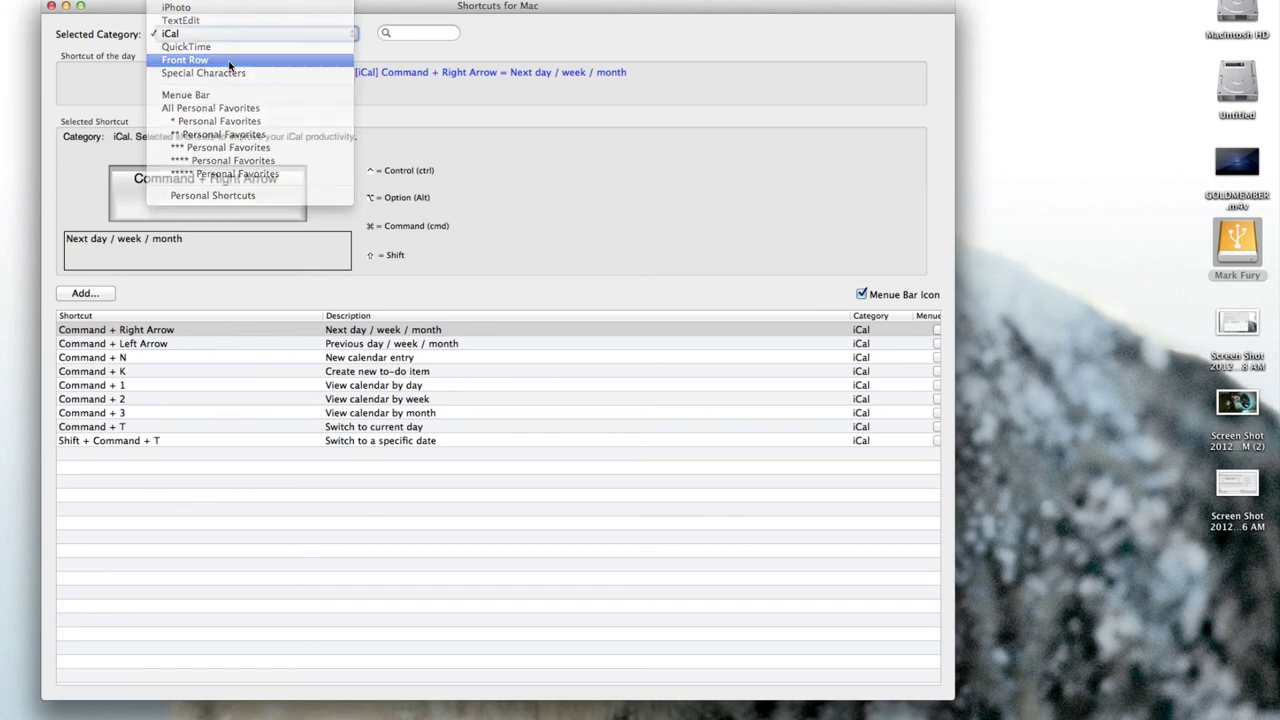
# Browse the Special / Fun and Mail categories, return to All, and quit Shortcuts for Mac.
pyautogui.click(230, 42)
pyautogui.scroll(5, 228, 66)
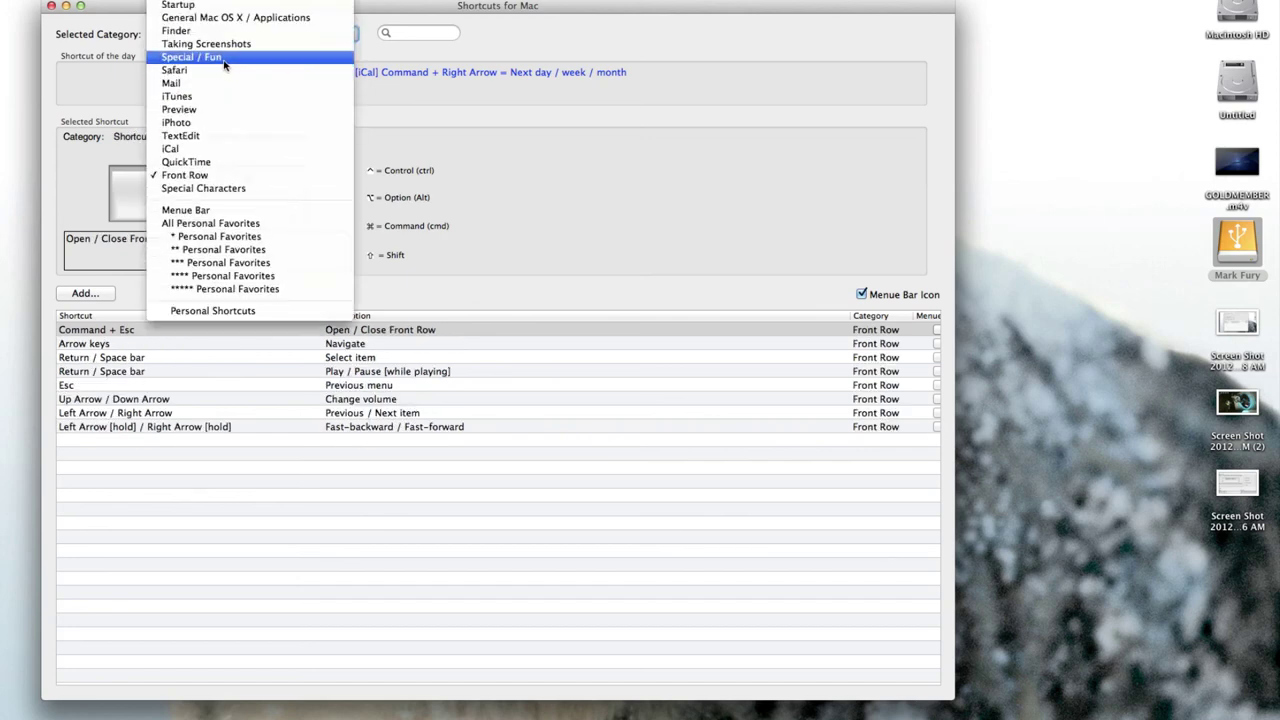
pyautogui.click(224, 57)
pyautogui.click(224, 34)
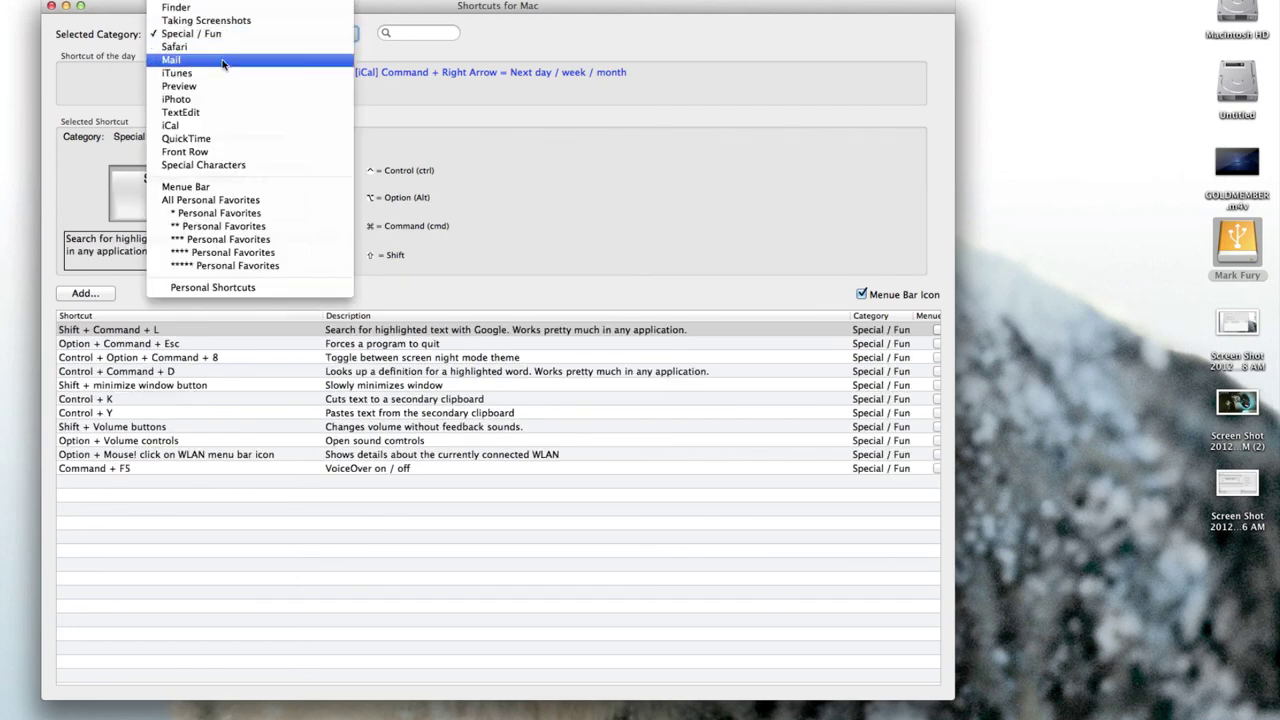
pyautogui.click(222, 60)
pyautogui.click(224, 34)
pyautogui.scroll(3, 224, 44)
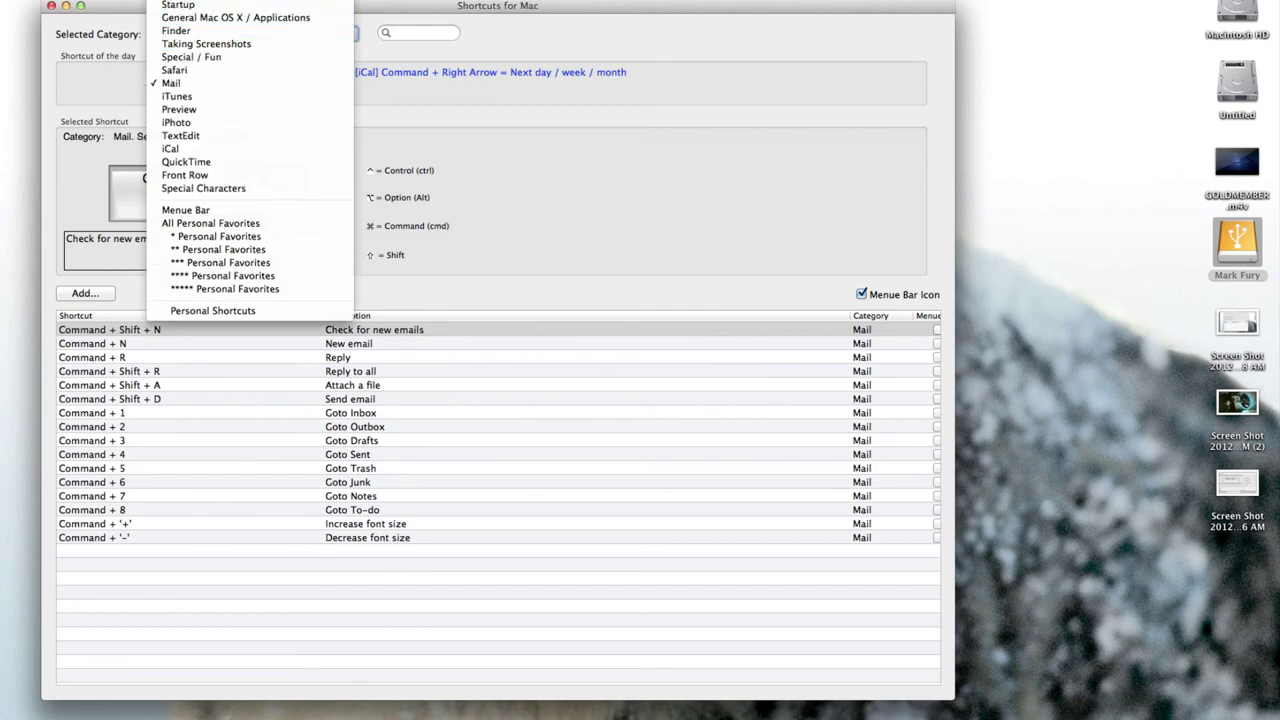
pyautogui.click(152, 10)
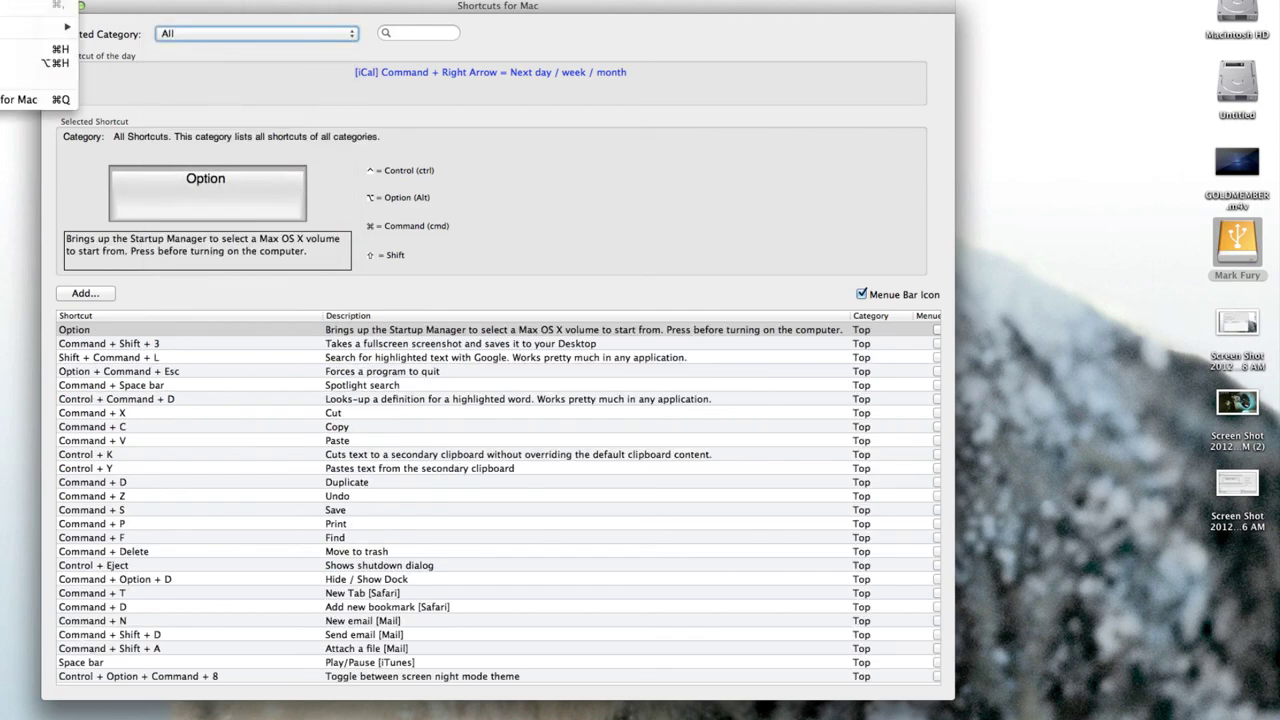
pyautogui.press('super+q')
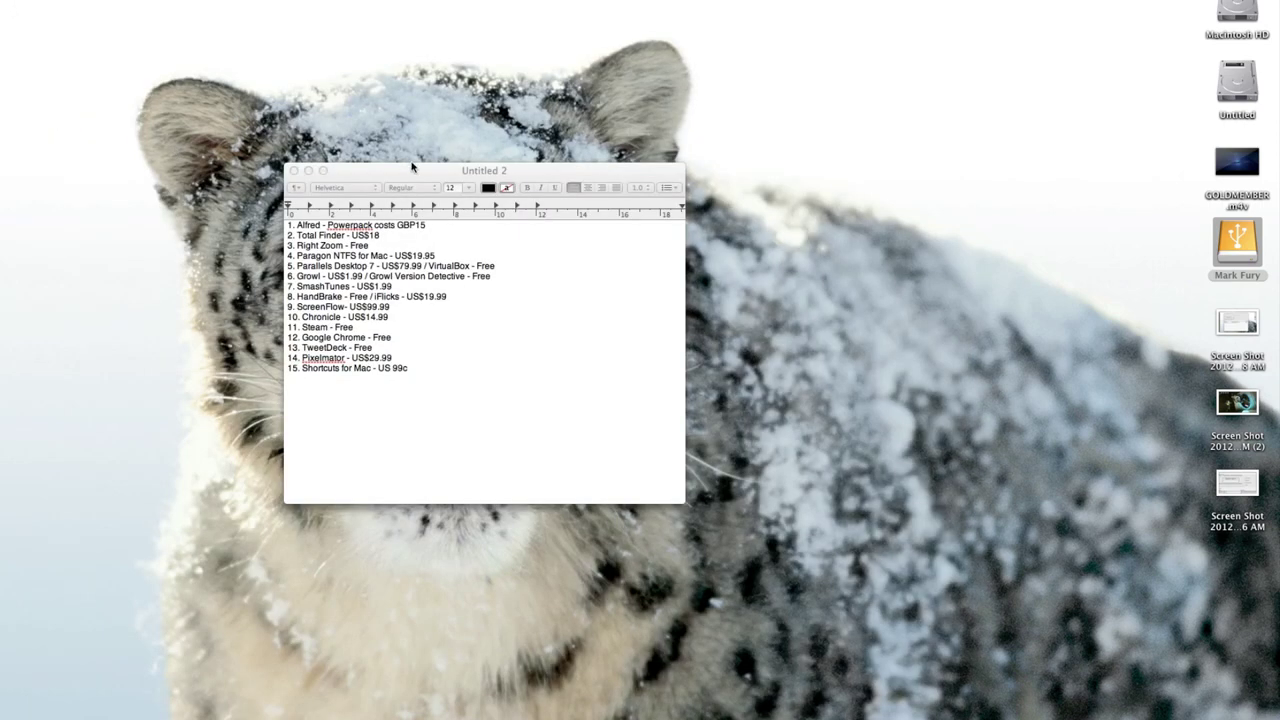